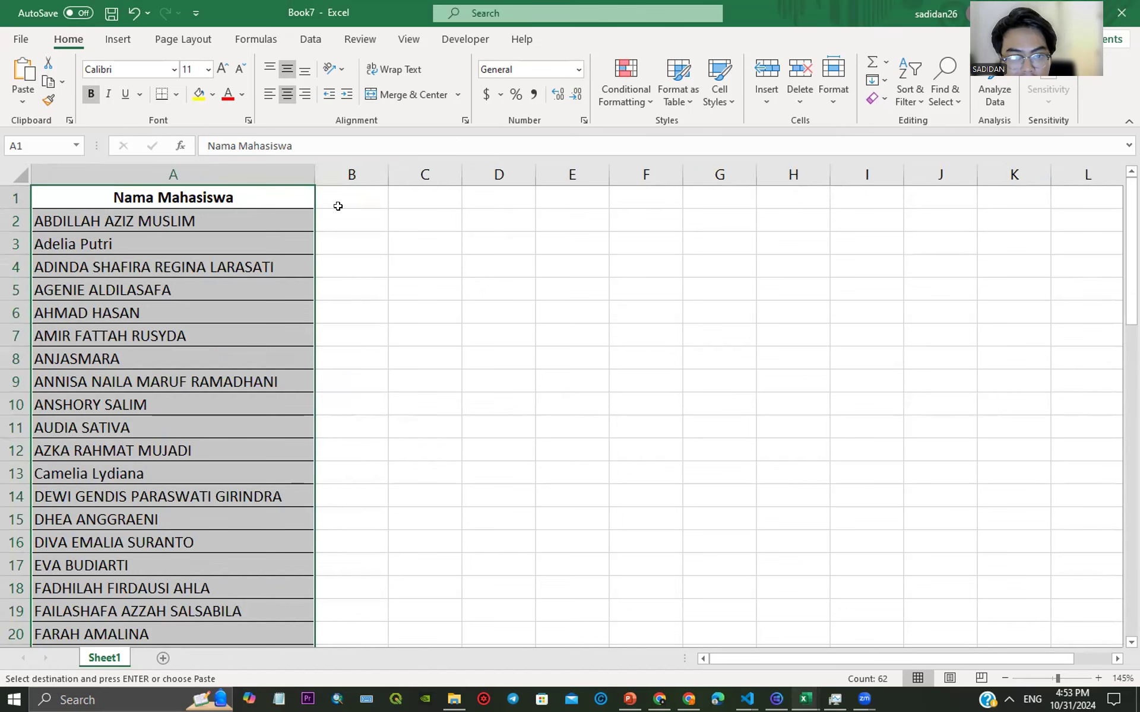
# Step: Enter the column headers NIM in B1 and Kelas in C1
pyautogui.write('NIM')
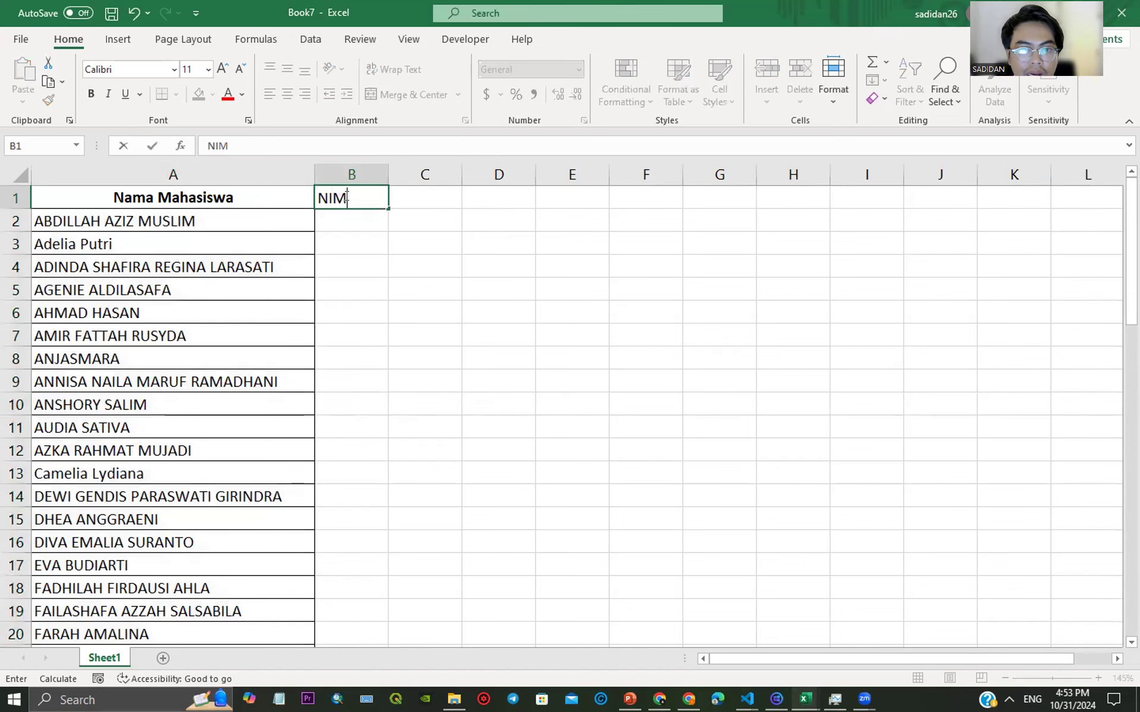
pyautogui.click(396, 193)
pyautogui.write('Kelas')
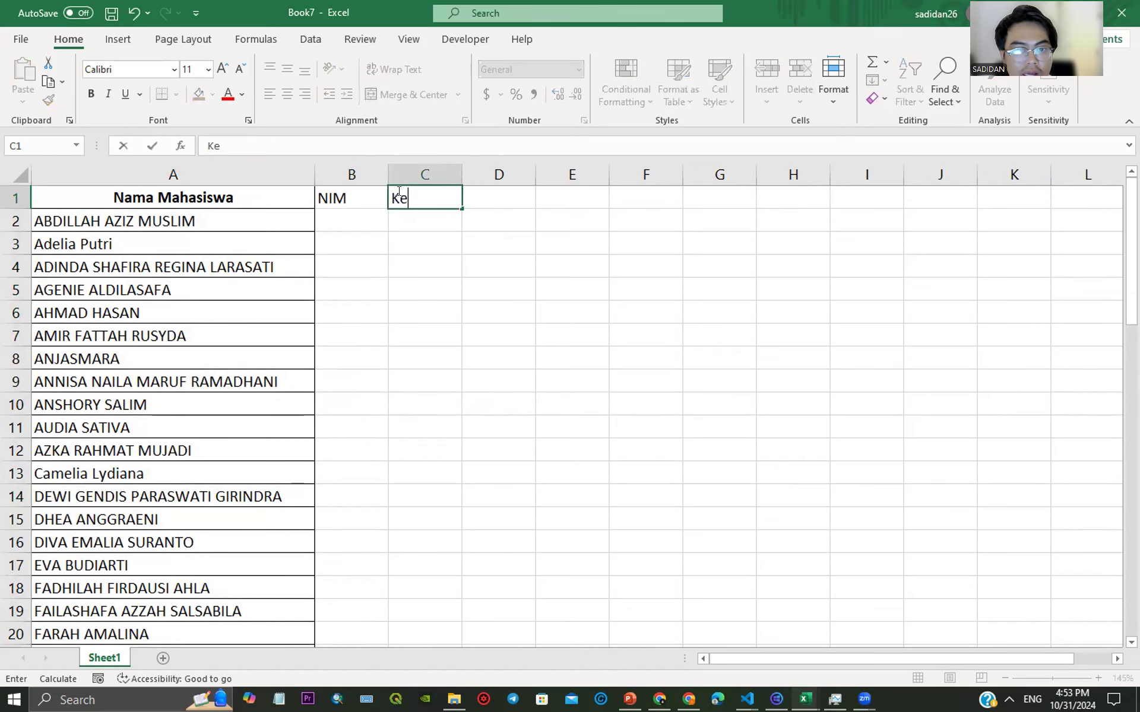
# Step: Make the header cells A1:C1 bold and centre them horizontally
pyautogui.moveTo(290, 196); pyautogui.dragTo(395, 198)
pyautogui.click(90, 94)
pyautogui.click(91, 94)
pyautogui.click(286, 95)
pyautogui.click(286, 95)
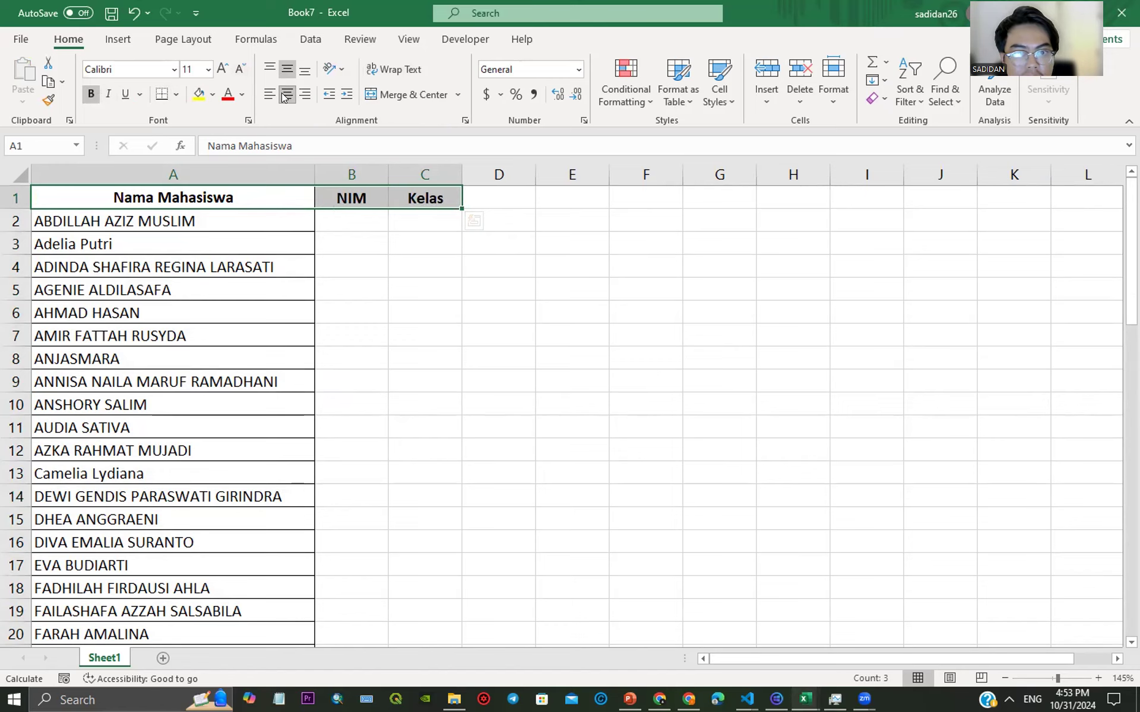
# Step: Widen column B and enter the first student's ID number in B2
pyautogui.moveTo(387, 173); pyautogui.dragTo(452, 174)
pyautogui.click(364, 219)
pyautogui.write('20')
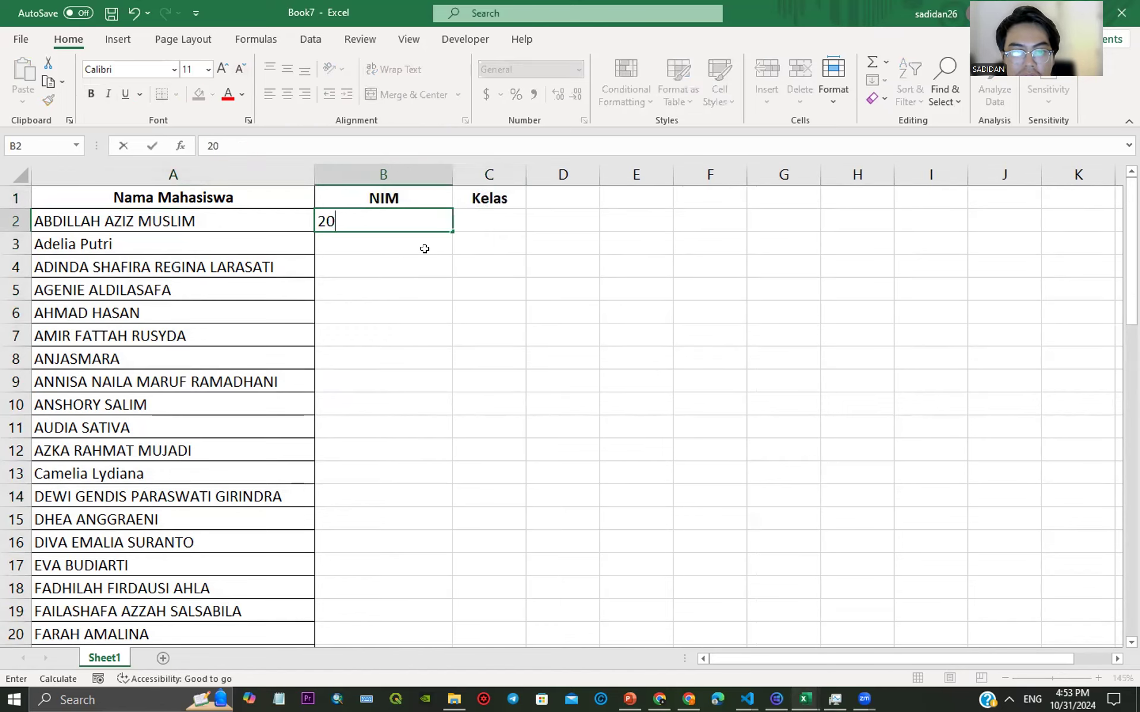
pyautogui.write('2408')
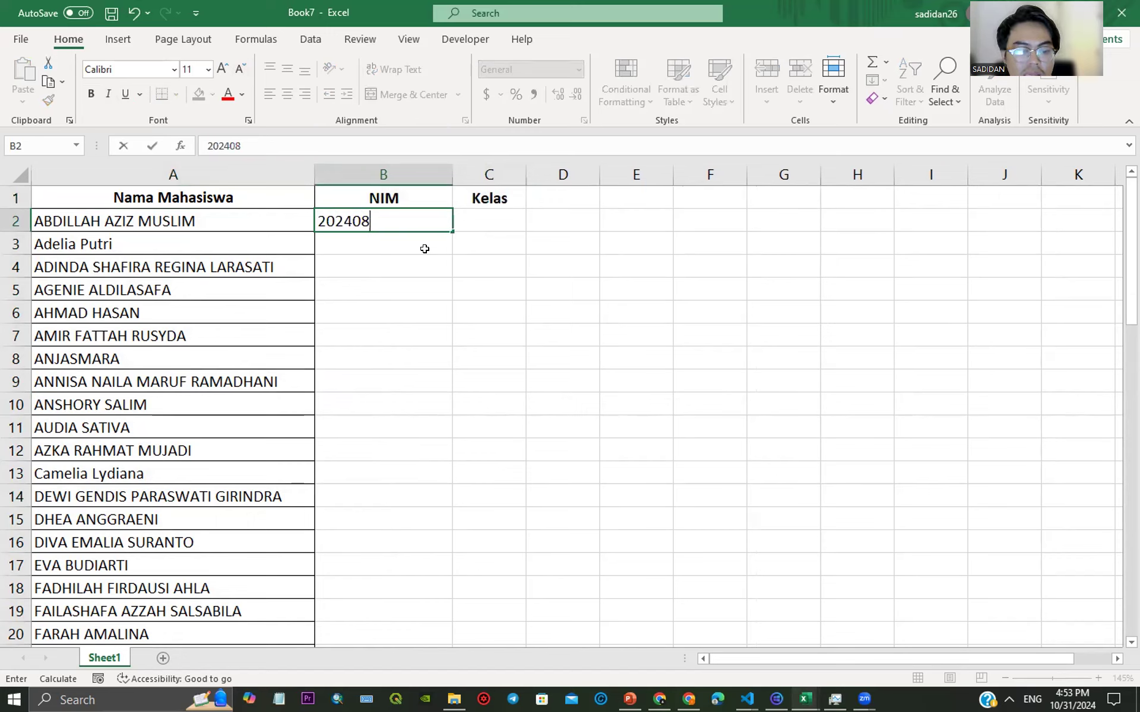
pyautogui.write('170')
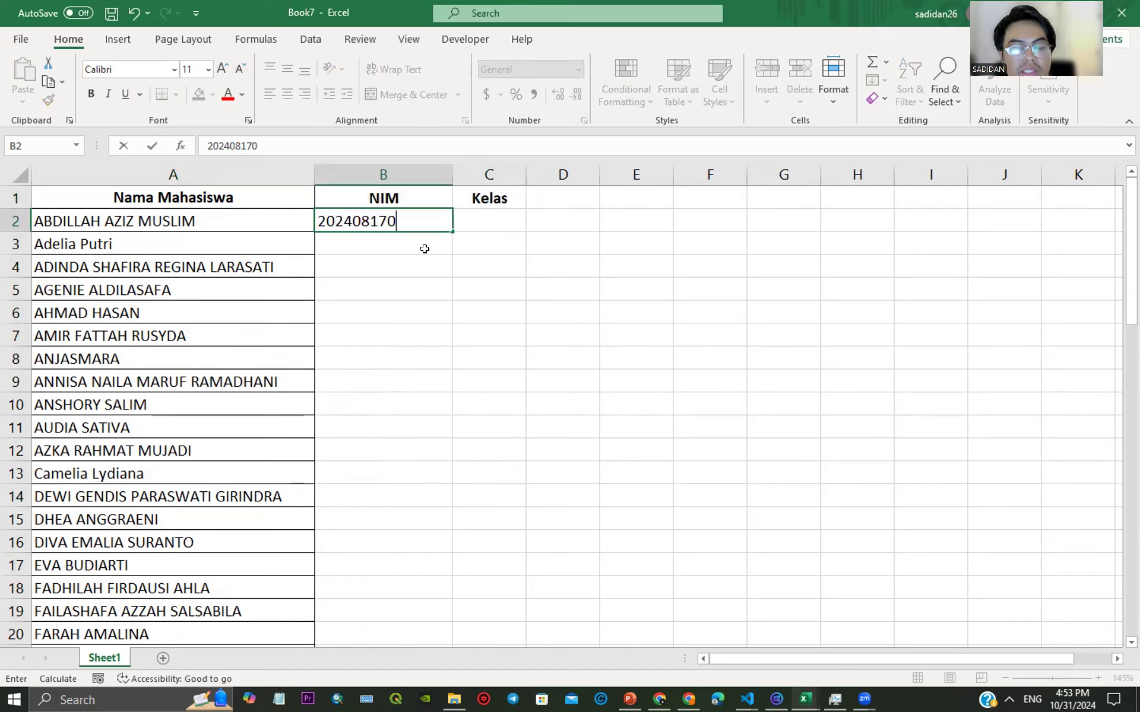
pyautogui.write('9001')
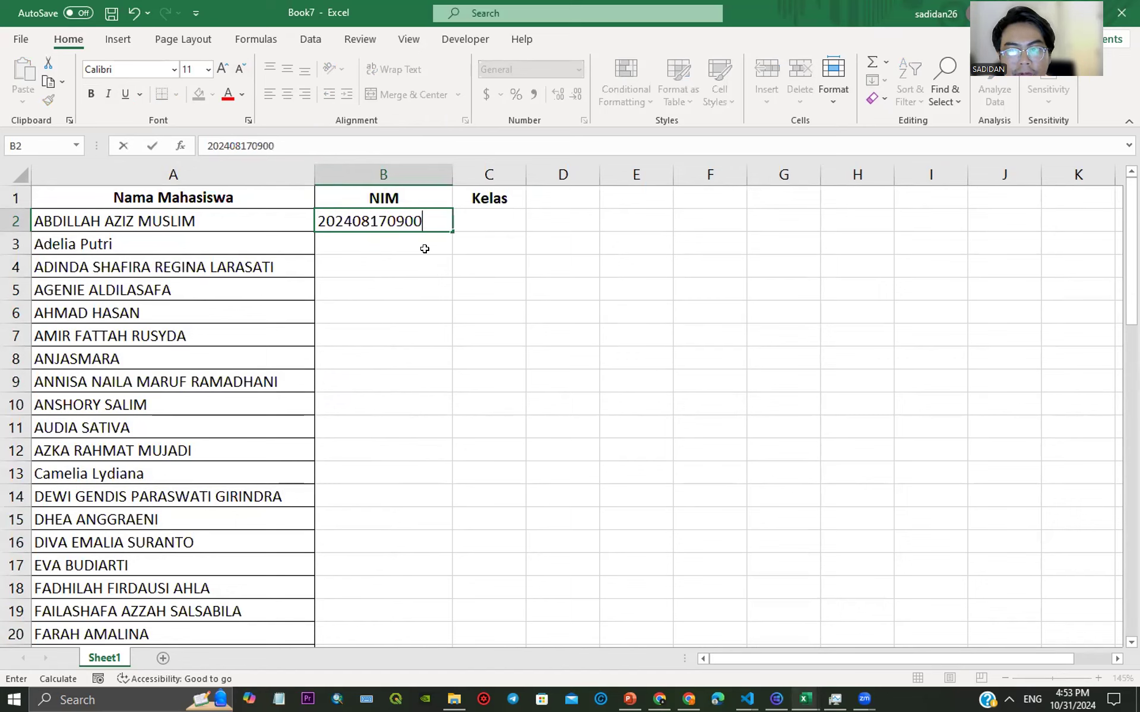
pyautogui.press('Return')
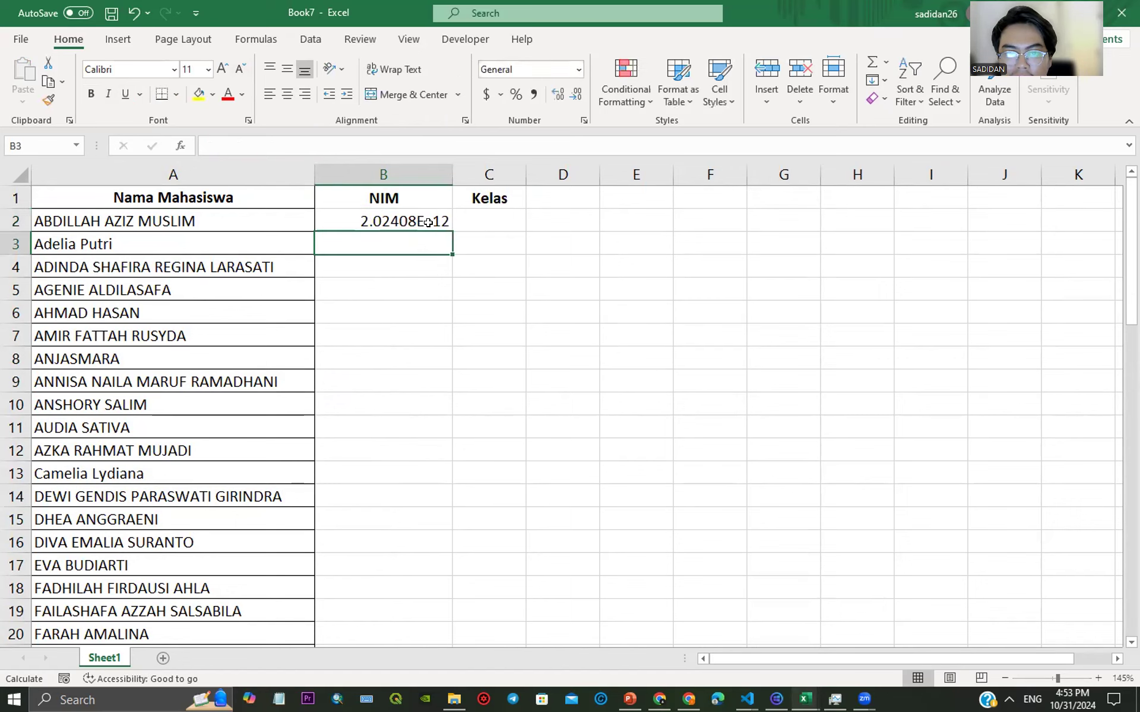
# Step: Format cell B2 with the Number category and no decimal places
pyautogui.click(428, 223)
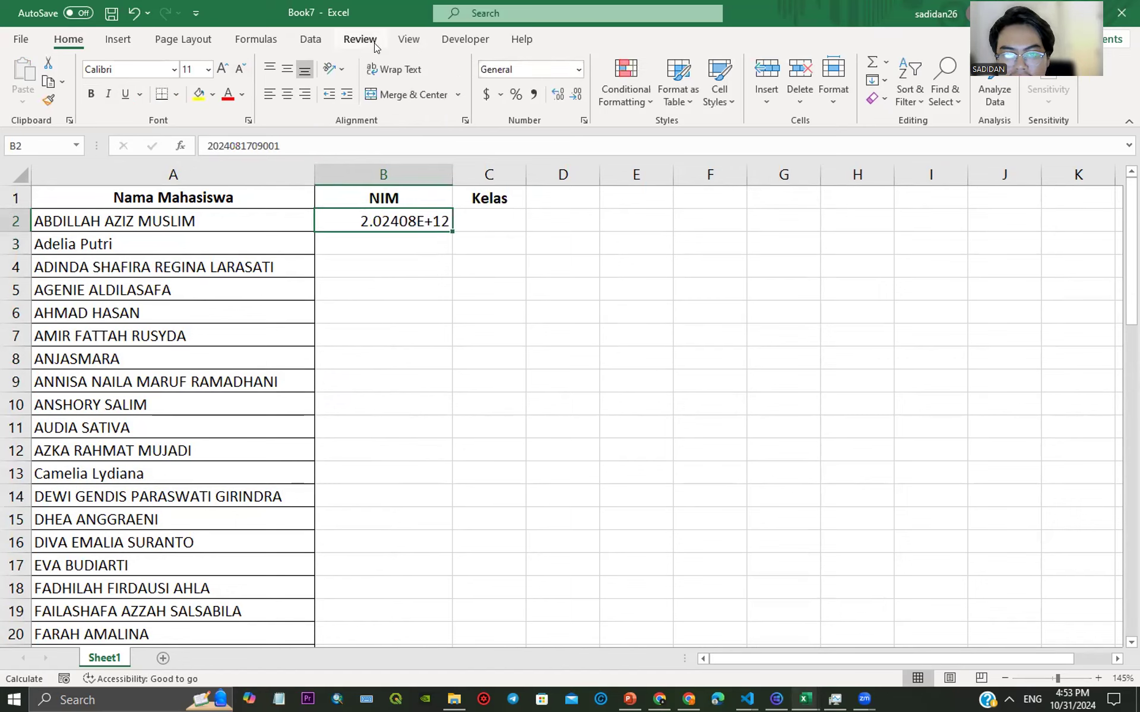
pyautogui.rightClick(412, 223)
pyautogui.click(451, 585)
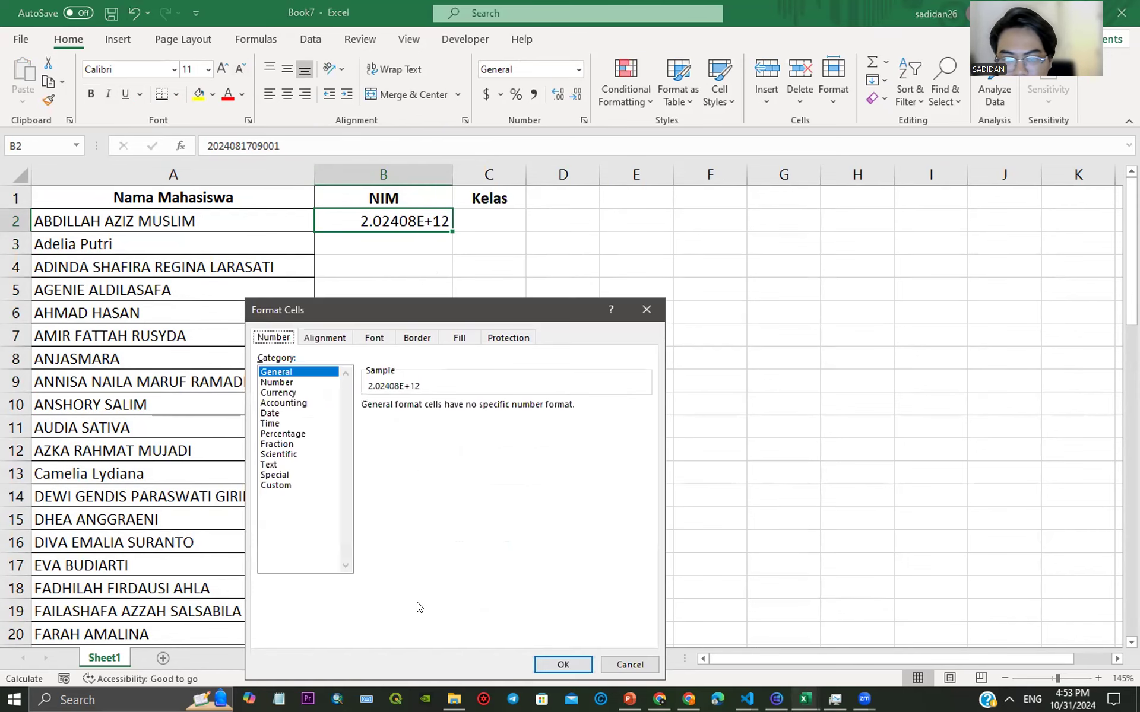
pyautogui.click(285, 382)
pyautogui.click(469, 409)
pyautogui.click(469, 410)
pyautogui.click(591, 662)
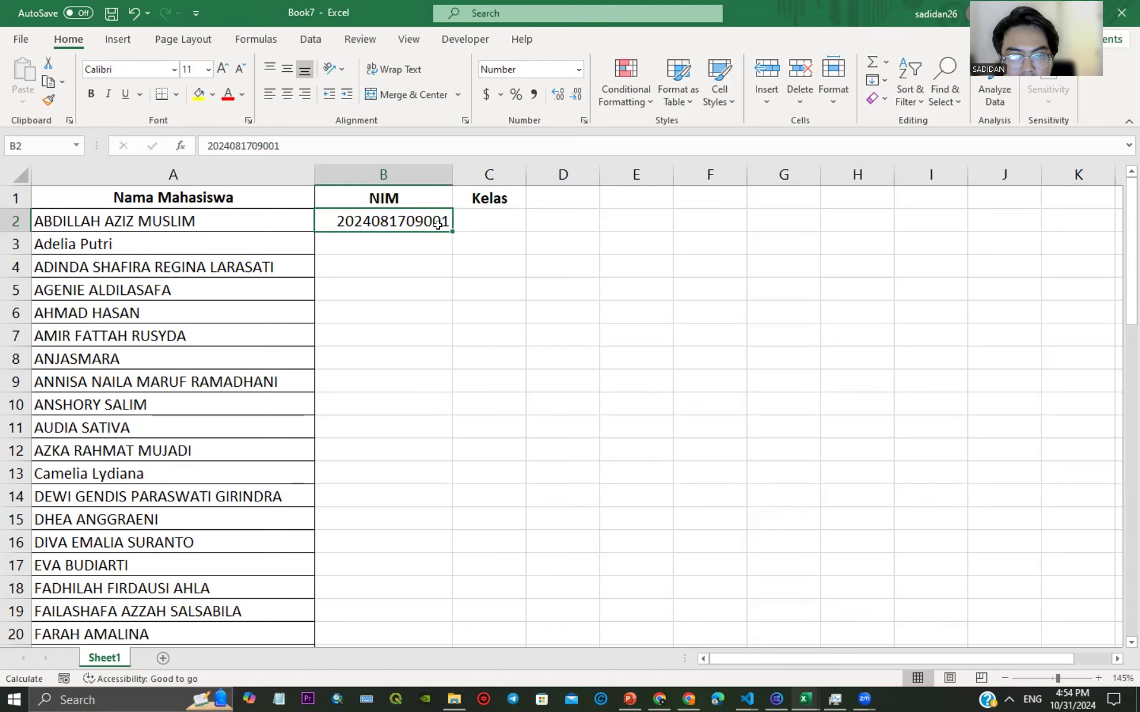
# Step: Try to fill the student ID number from B2 down to B11 and undo the fill
pyautogui.moveTo(450, 228); pyautogui.dragTo(454, 437)
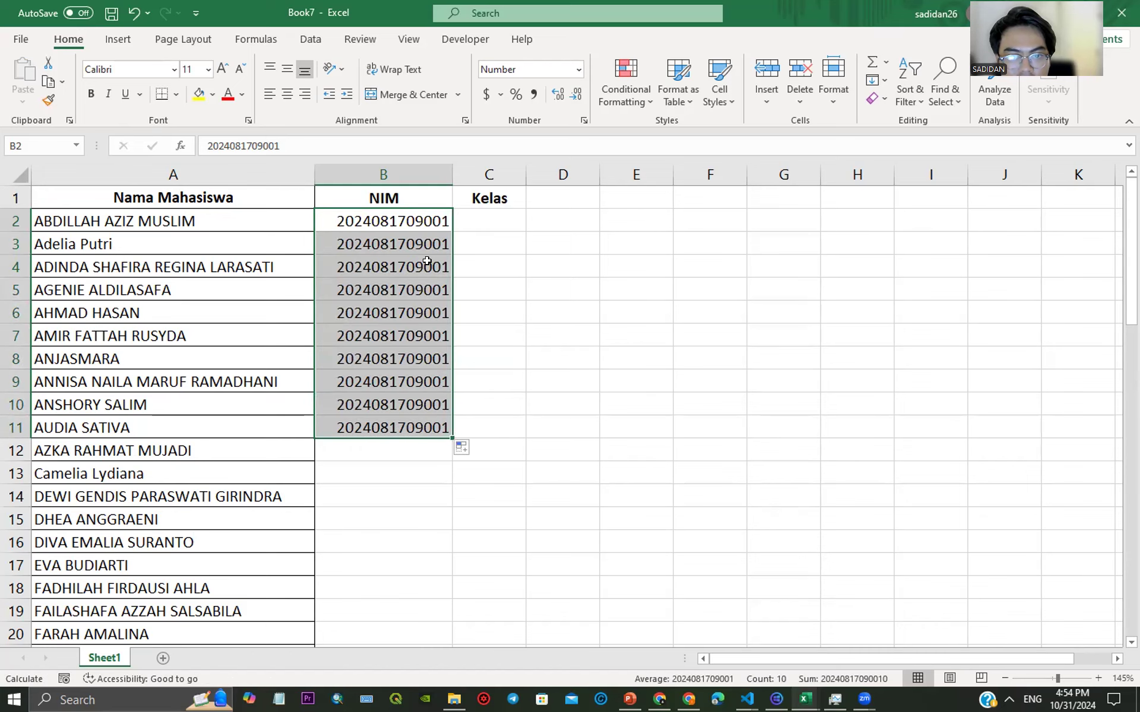
pyautogui.scroll(1, 427, 262)
pyautogui.scroll(1, 527, 276)
pyautogui.scroll(-1, 529, 275)
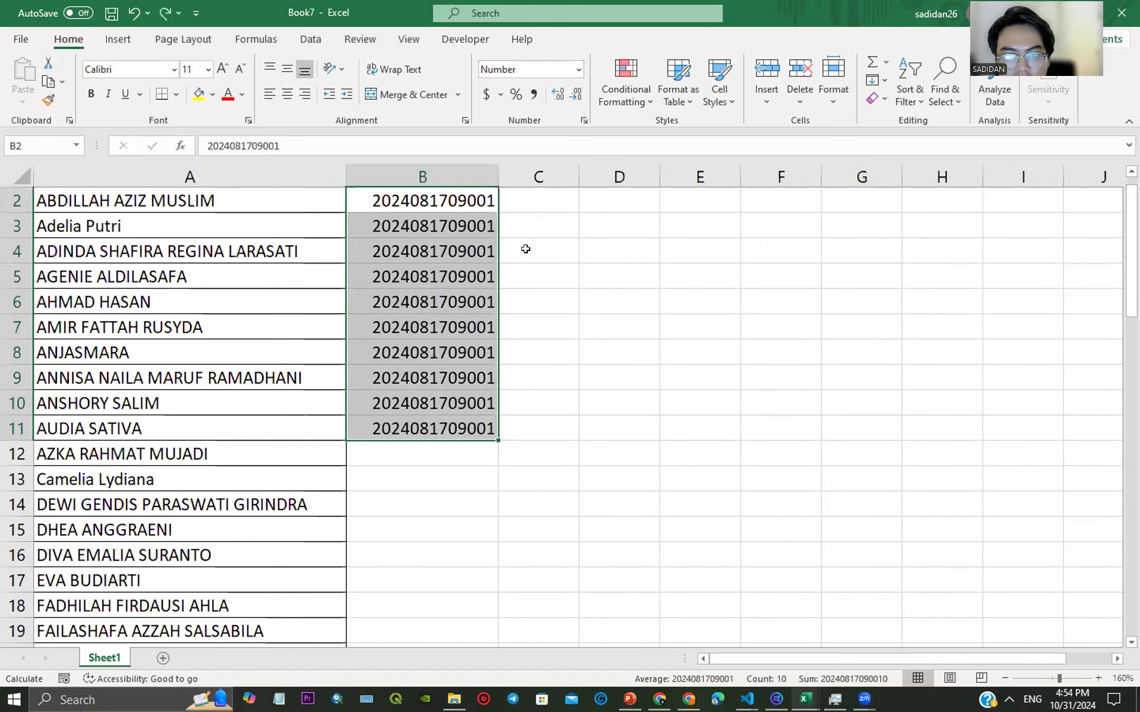
pyautogui.scroll(-1, 501, 259)
pyautogui.hotkey('ctrl', 'z')
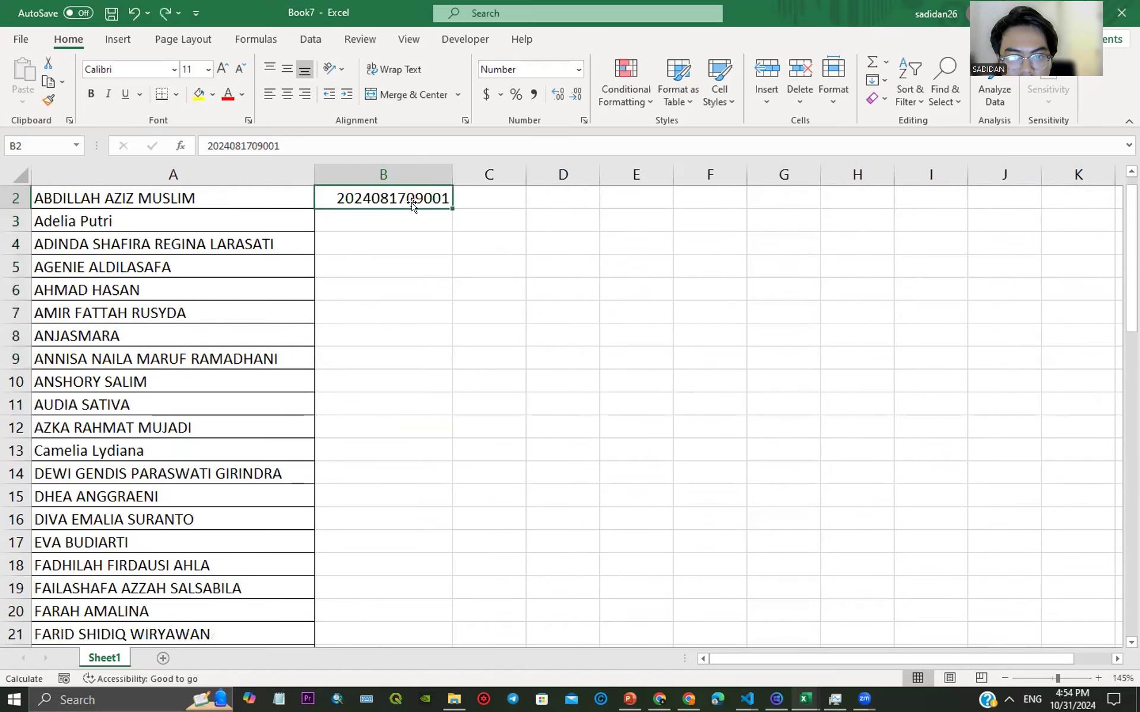
# Step: Copy the student ID number from B2 to B3 and change its last digit to 2
pyautogui.hotkey('ctrl', 'c')
pyautogui.click(416, 221)
pyautogui.hotkey('ctrl', 'v')
pyautogui.press('Escape')
pyautogui.doubleClick(444, 219)
pyautogui.moveTo(444, 218); pyautogui.dragTo(451, 220)
pyautogui.write('2')
pyautogui.click(429, 270)
# Step: Extend the ID number series from B2:B3 down to row 62 and check the filled column
pyautogui.moveTo(424, 203); pyautogui.dragTo(412, 616)
pyautogui.scroll(14, 512, 351)
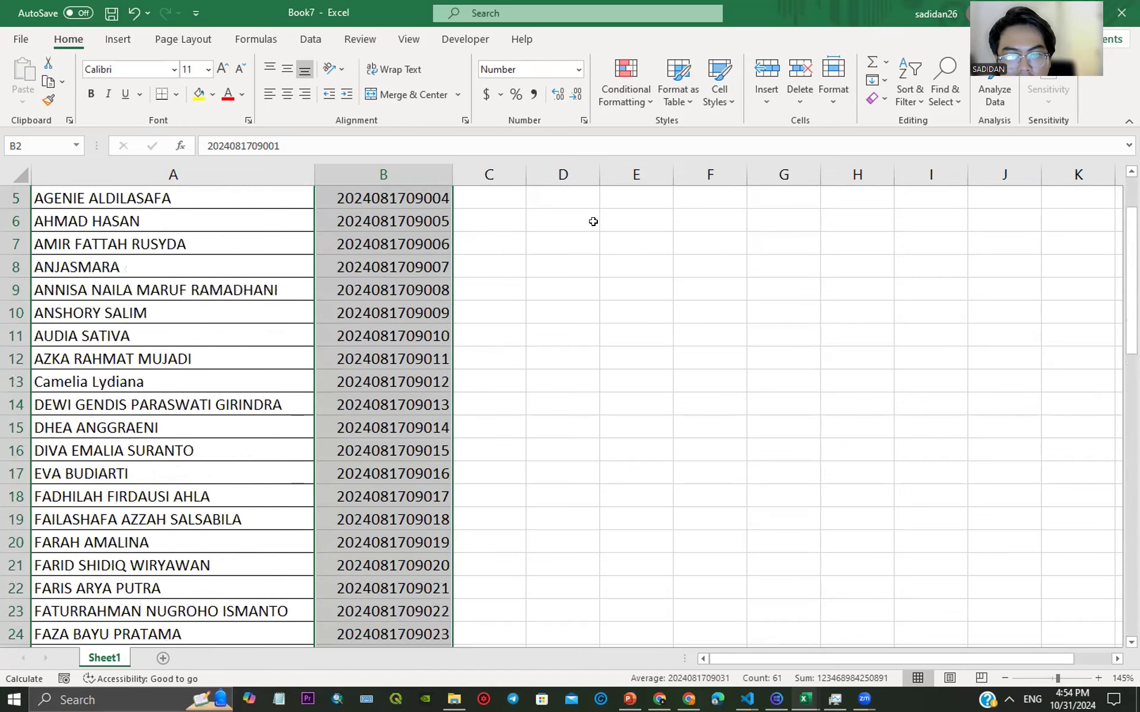
pyautogui.scroll(-15, 440, 262)
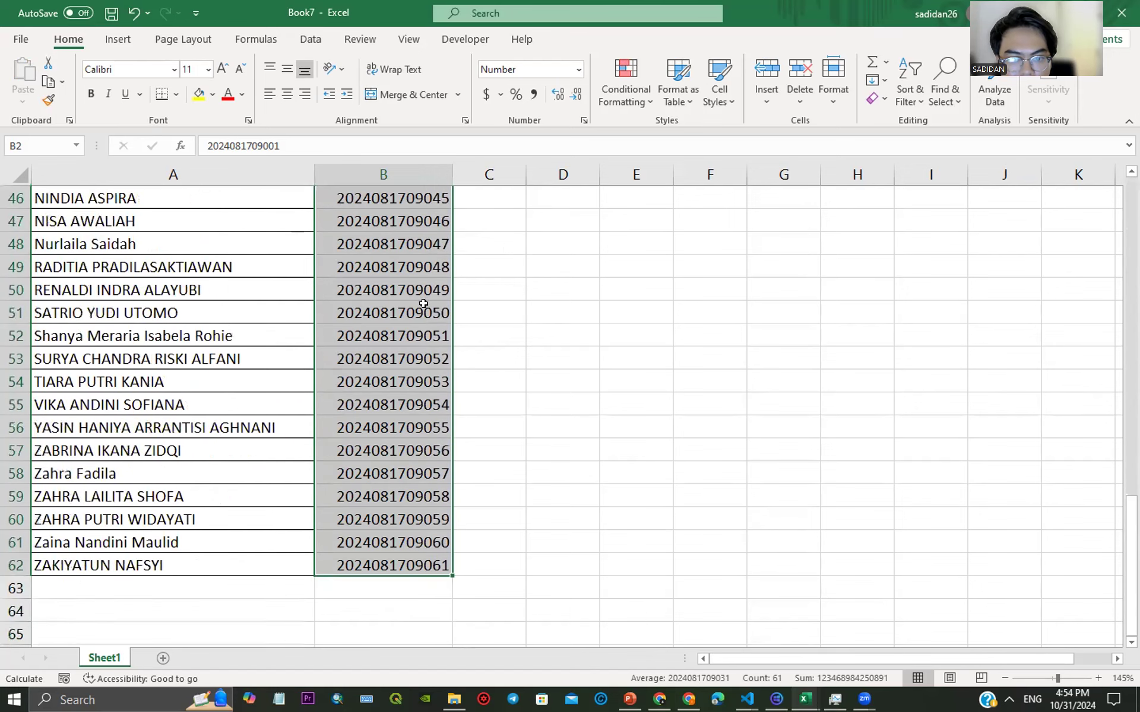
pyautogui.scroll(15, 426, 547)
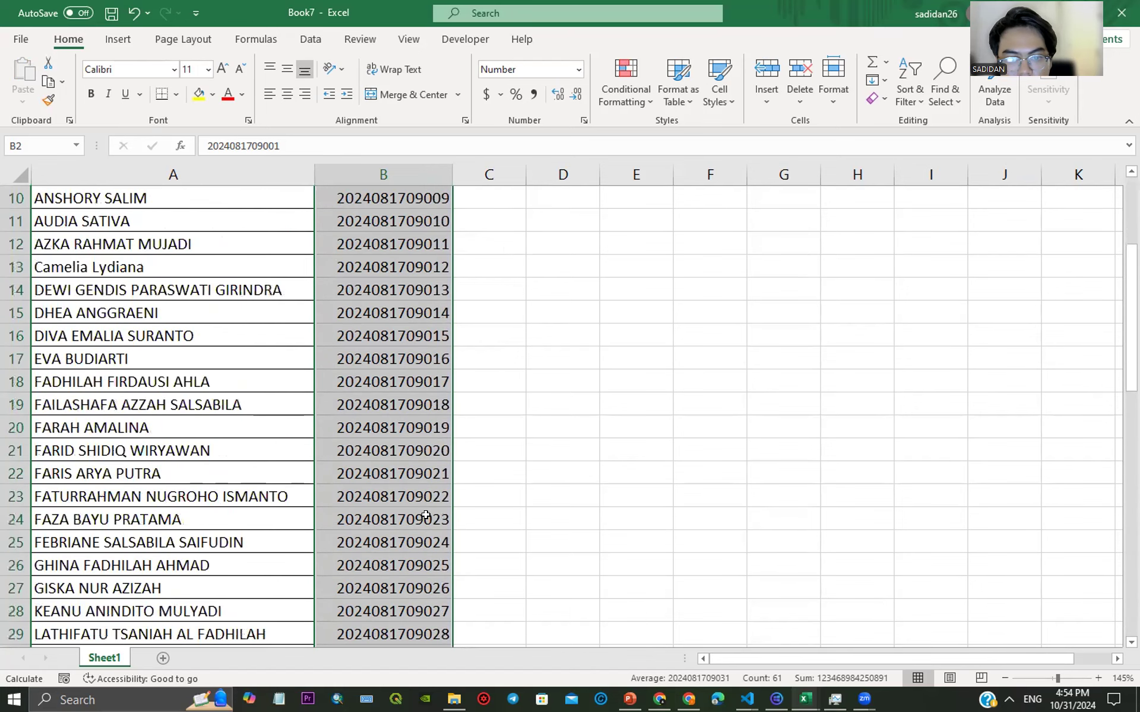
# Step: Enter the class letters A, B and C in cells C2, C3 and C4
pyautogui.click(491, 220)
pyautogui.click(394, 216)
pyautogui.click(475, 224)
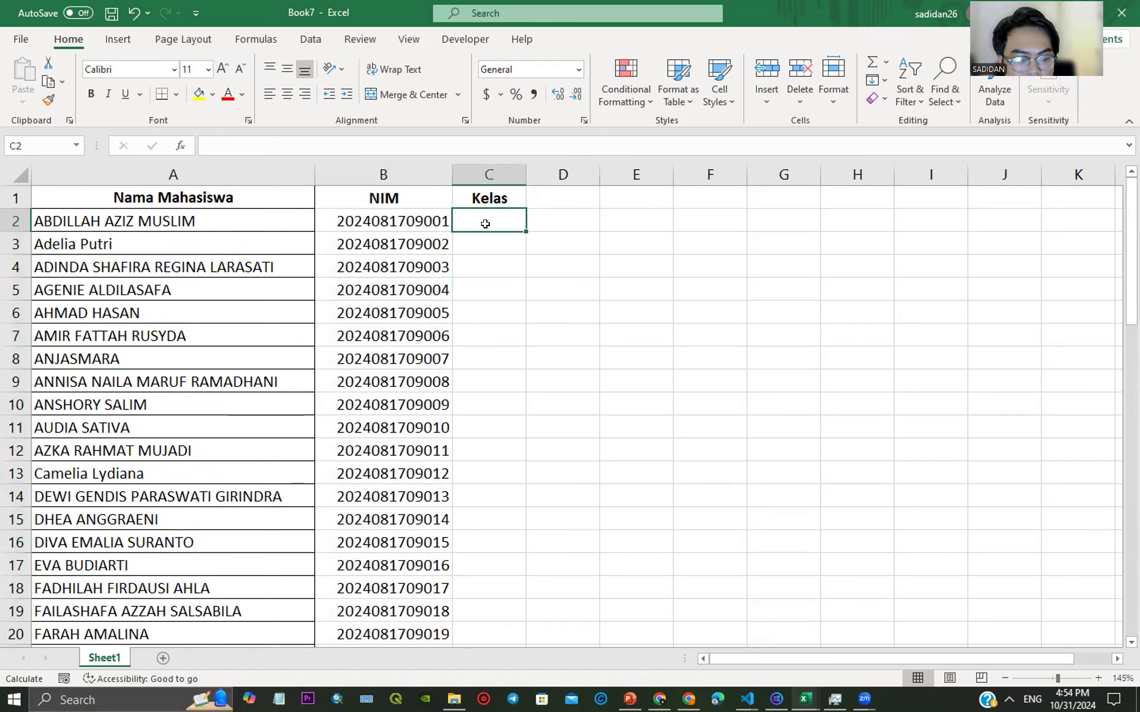
pyautogui.write('a')
pyautogui.press('BackSpace')
pyautogui.write('A')
pyautogui.click(489, 241)
pyautogui.write('B')
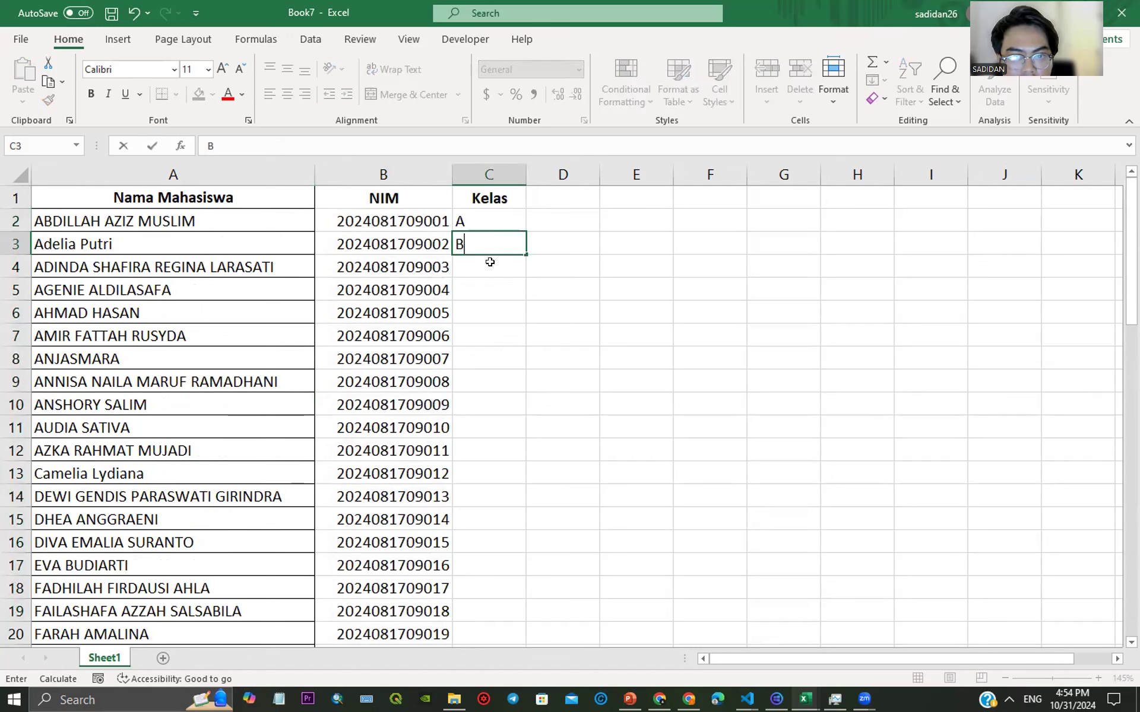
pyautogui.click(490, 262)
pyautogui.write('C')
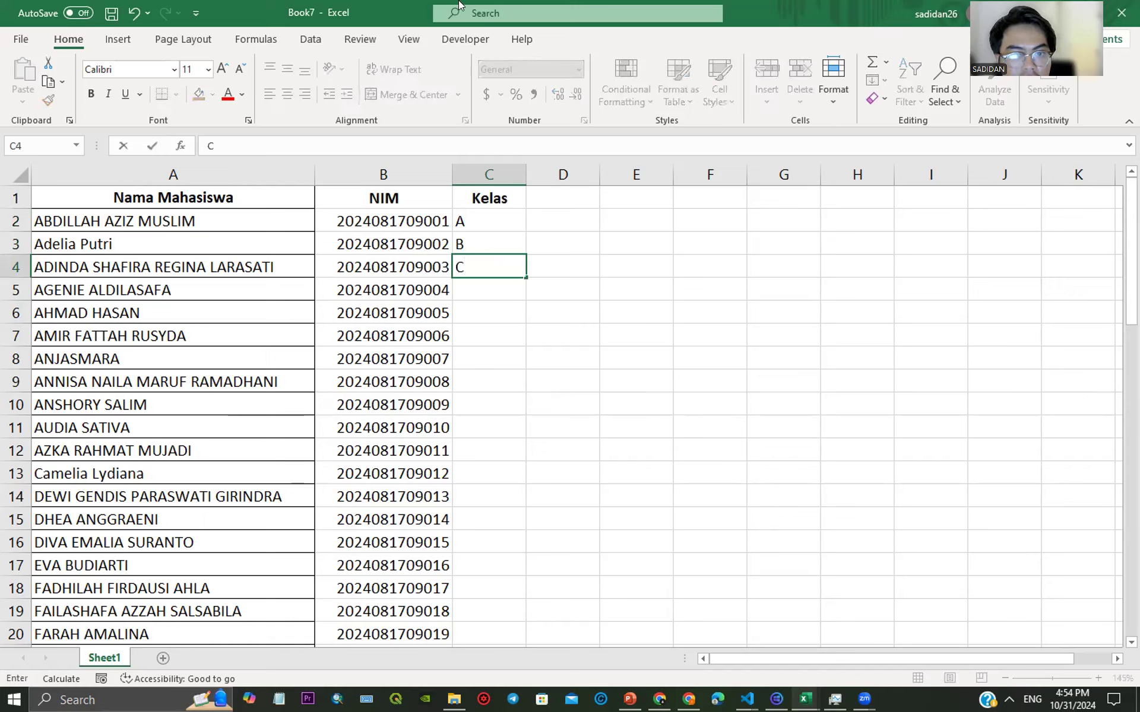
pyautogui.click(588, 310)
# Step: Fill the repeating A, B, C pattern from C2:C4 down to C62
pyautogui.moveTo(506, 215); pyautogui.dragTo(491, 612)
pyautogui.scroll(14, 501, 433)
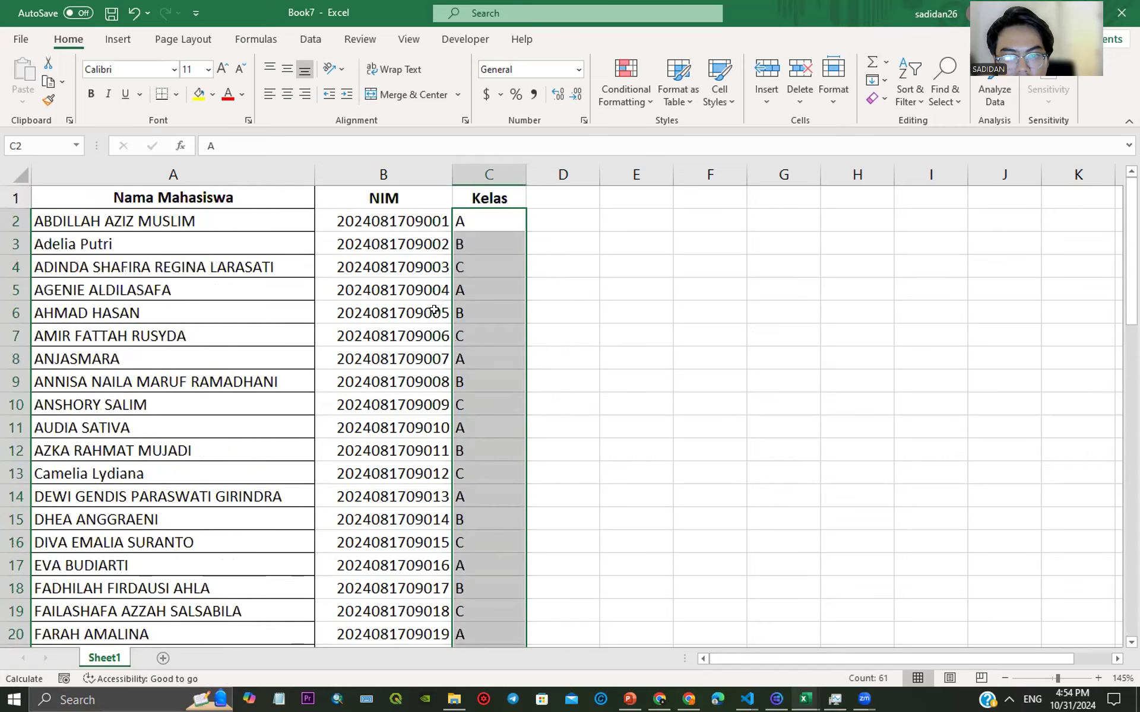
# Step: Apply all borders to the whole student table, A1:C62
pyautogui.moveTo(131, 196); pyautogui.dragTo(526, 617)
pyautogui.click(176, 94)
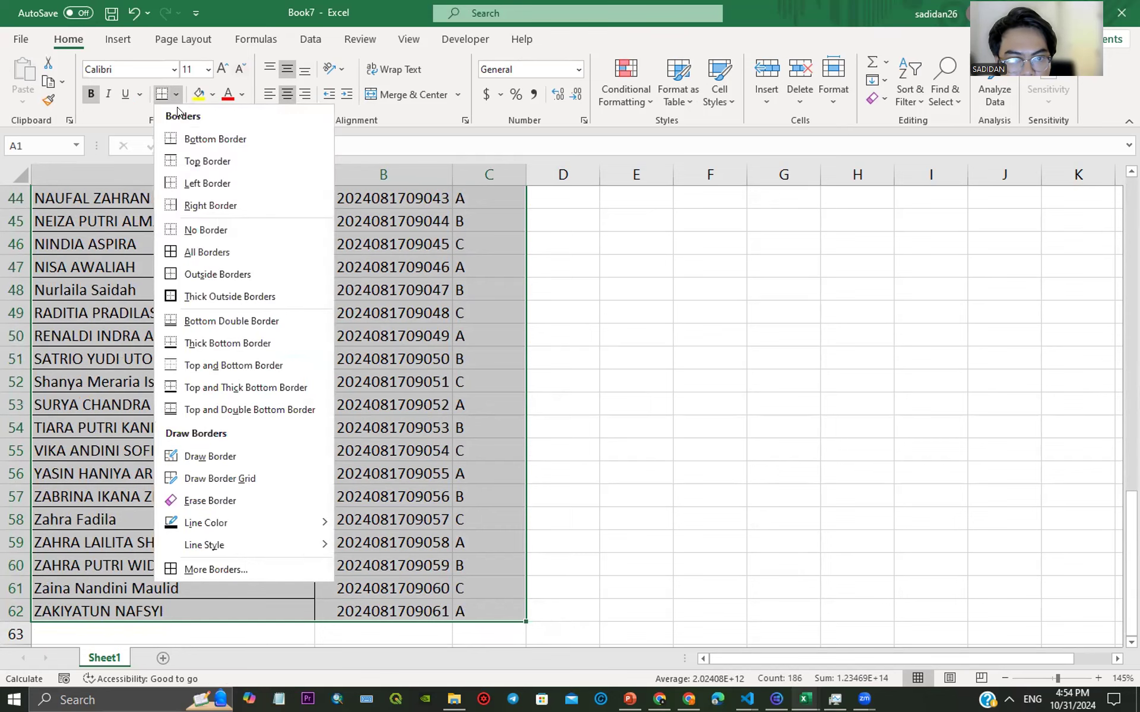
pyautogui.click(209, 253)
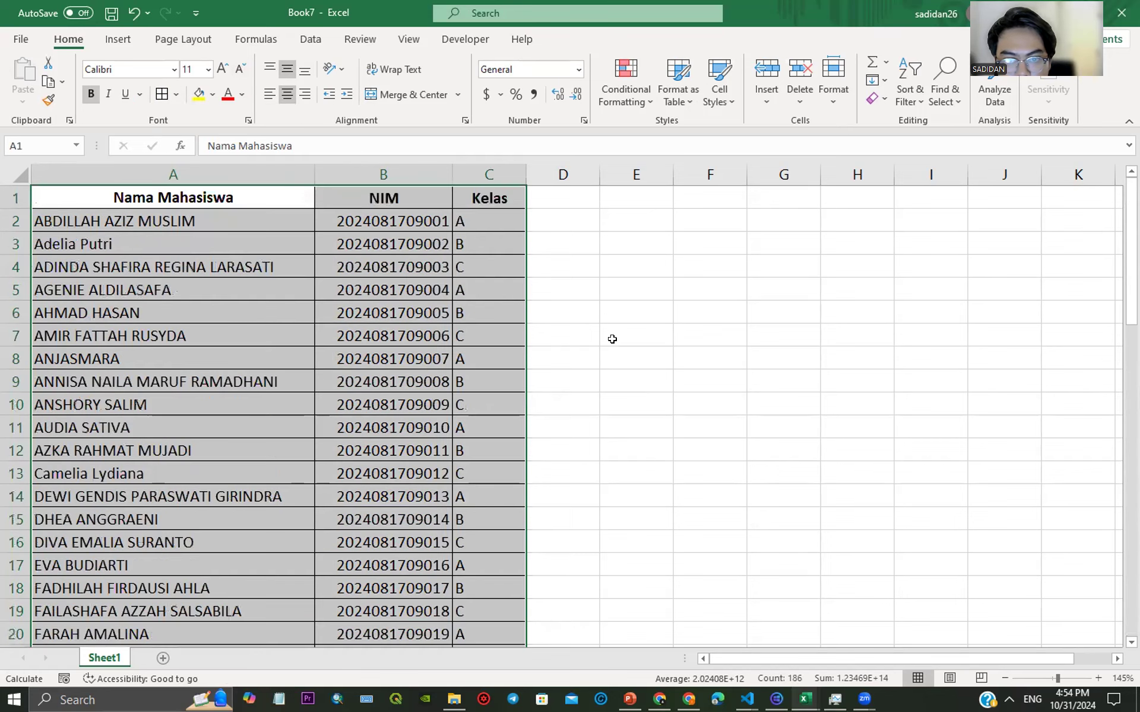
# Step: Centre the contents of the Kelas column horizontally
pyautogui.click(478, 173)
pyautogui.click(270, 95)
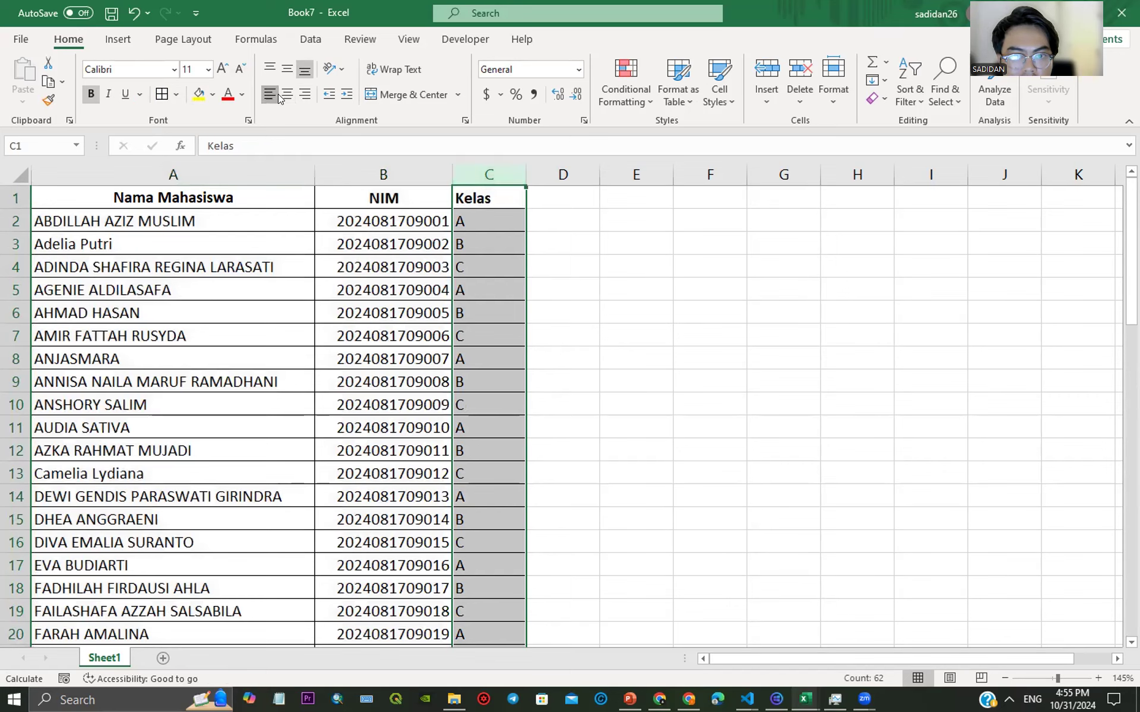
pyautogui.click(287, 94)
pyautogui.click(550, 221)
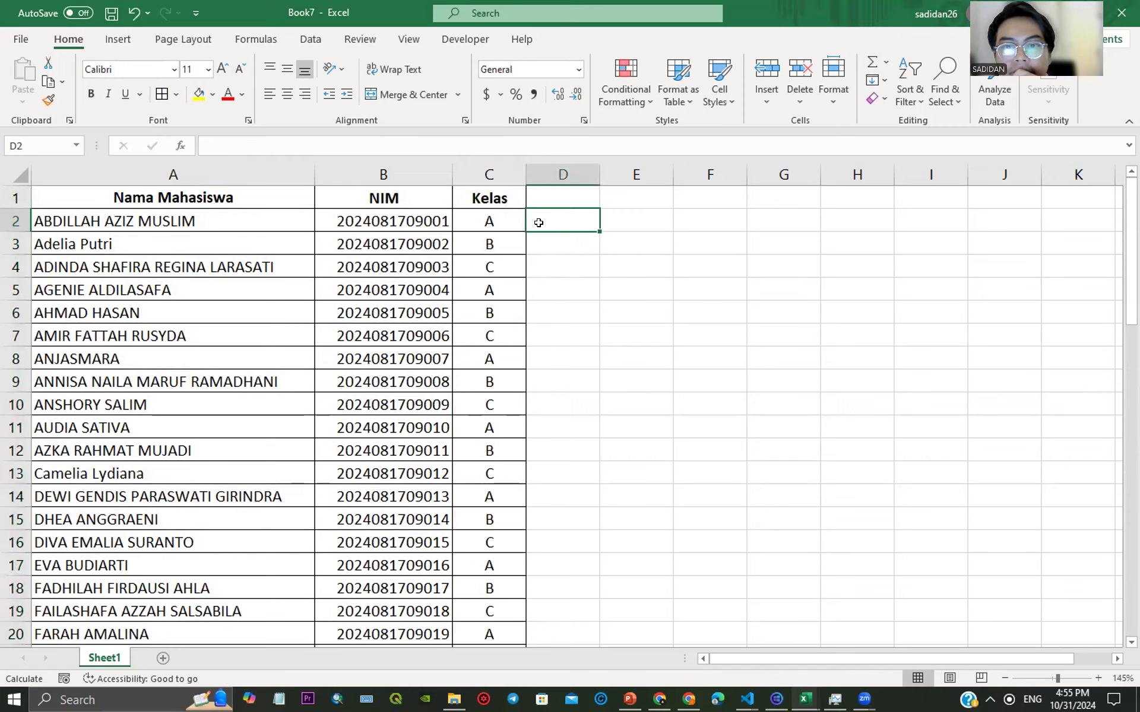
# Step: Add a List data validation to D2, using the comma-separated class letters of the Kelas column as its source
pyautogui.click(504, 221)
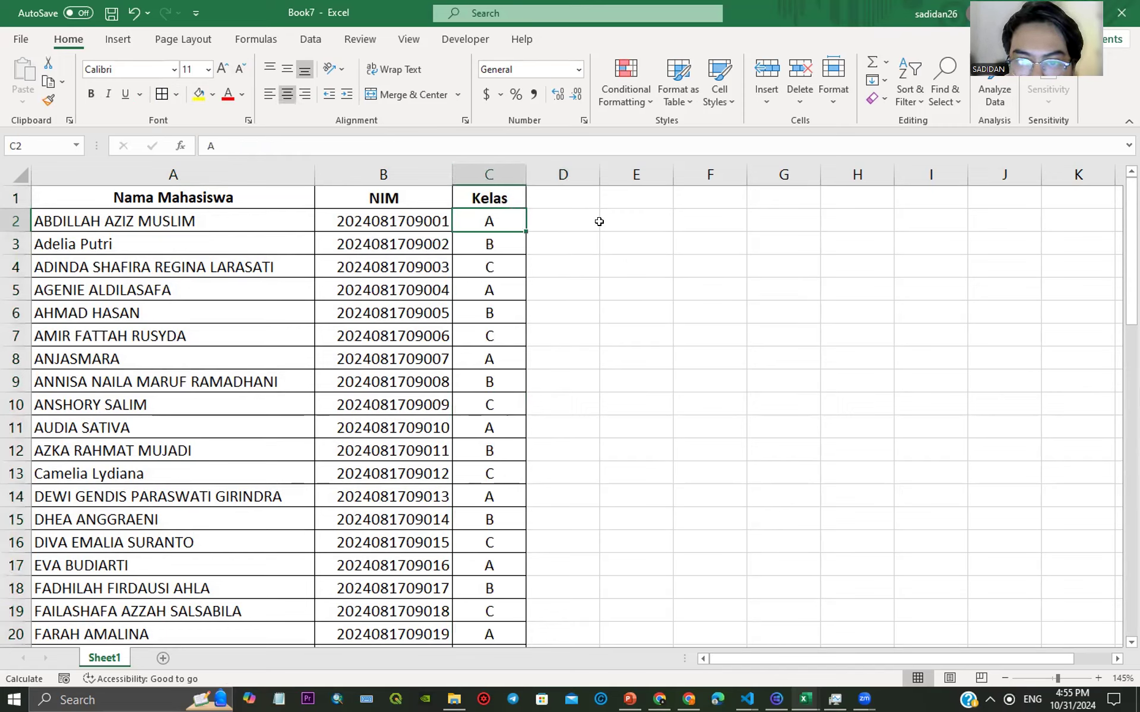
pyautogui.click(579, 220)
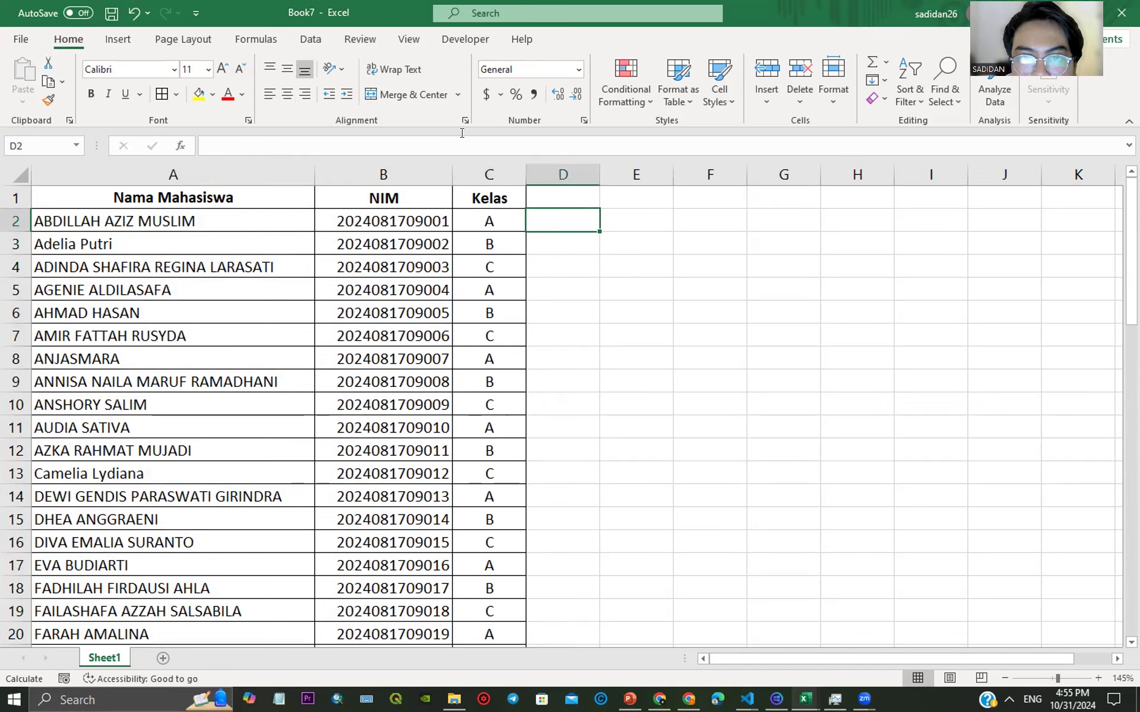
pyautogui.click(310, 40)
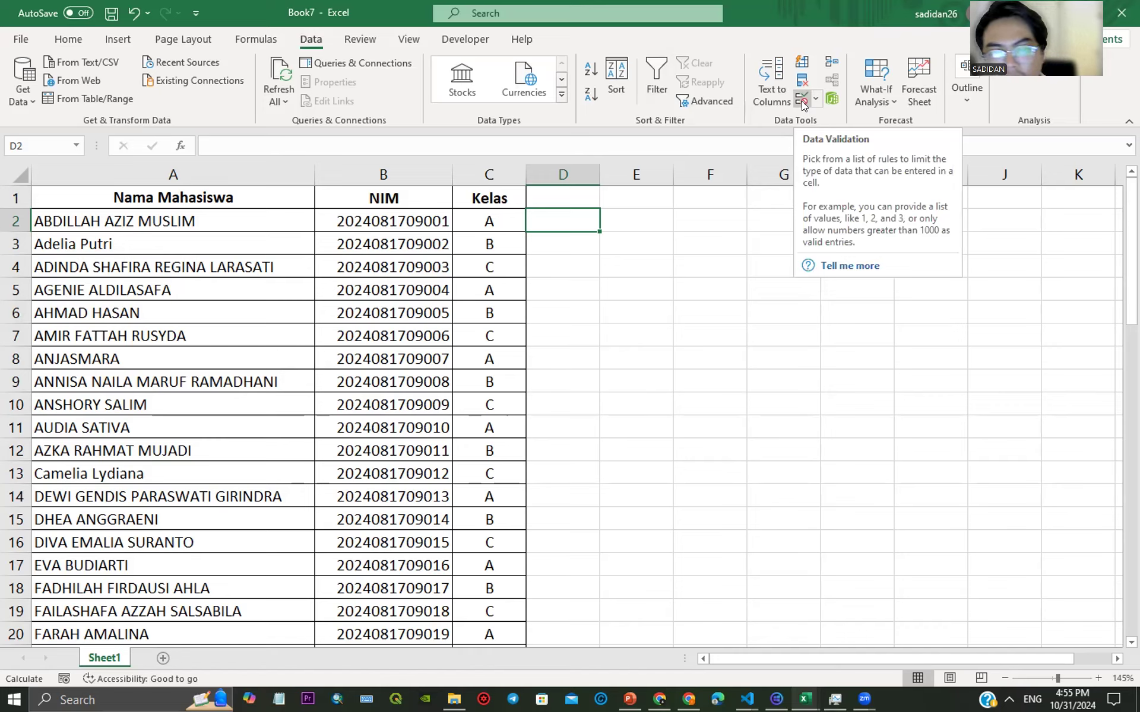
pyautogui.click(497, 215)
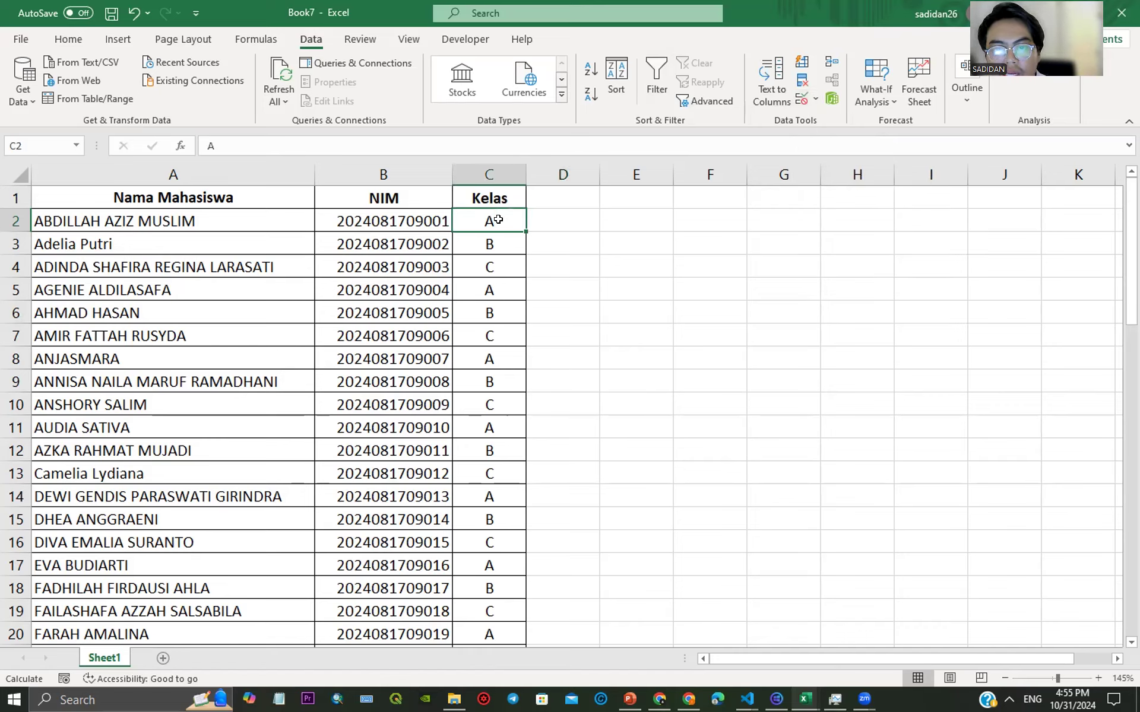
pyautogui.click(550, 218)
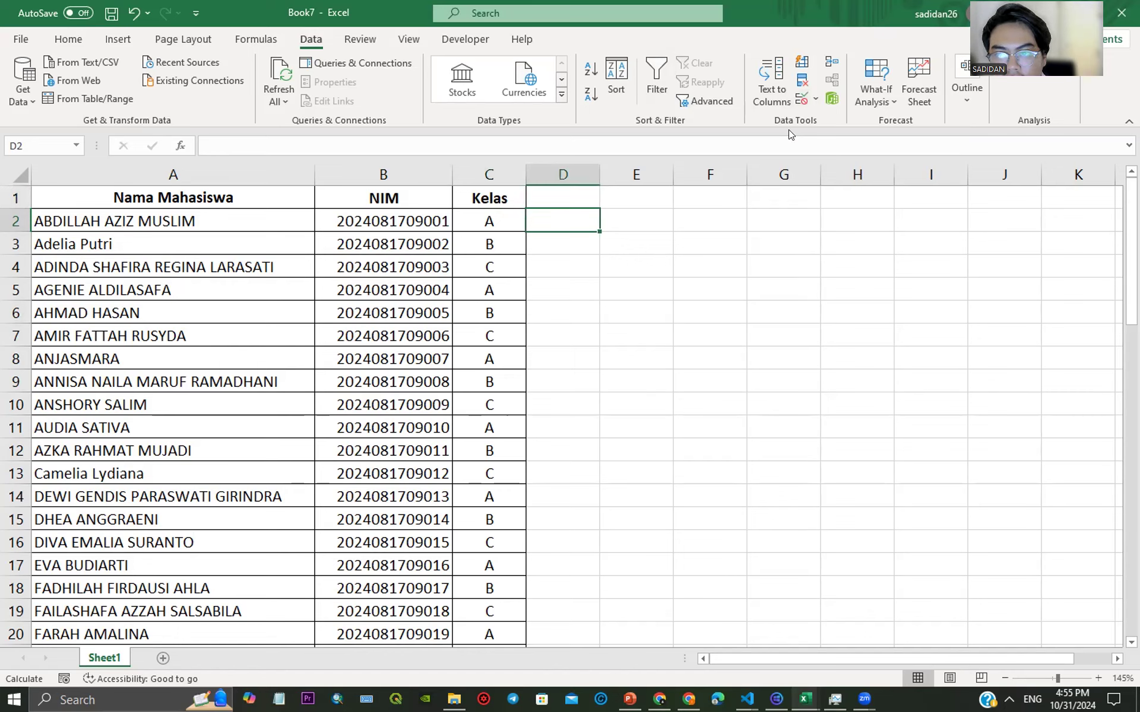
pyautogui.click(811, 99)
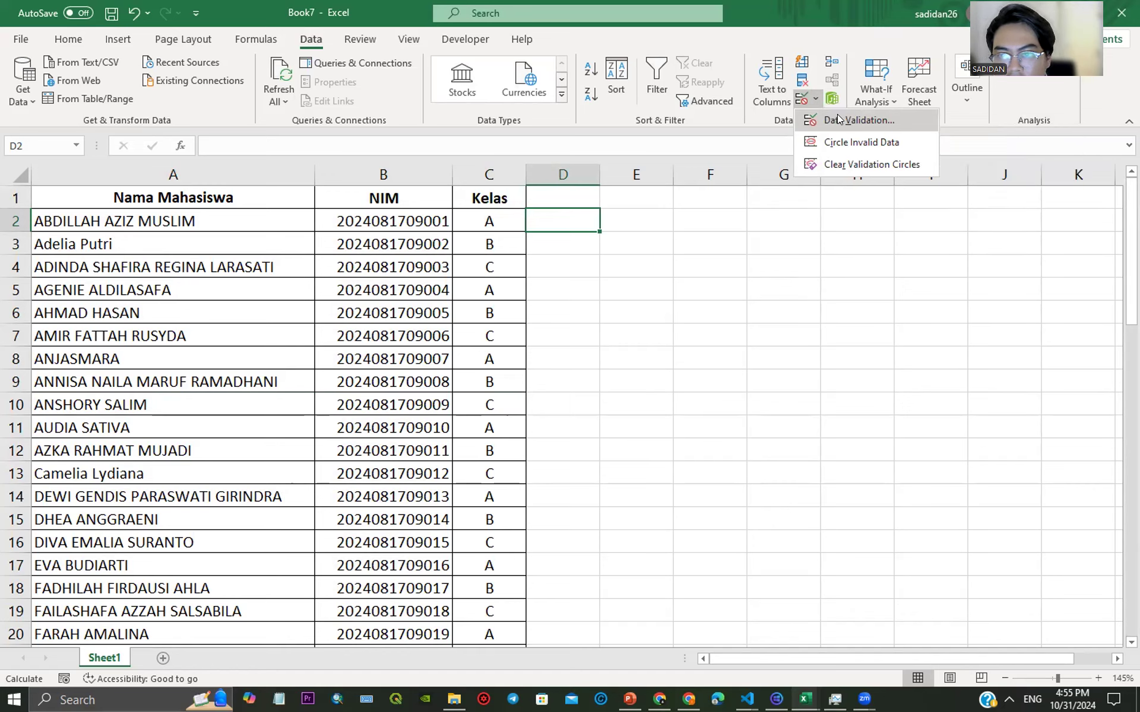
pyautogui.click(837, 119)
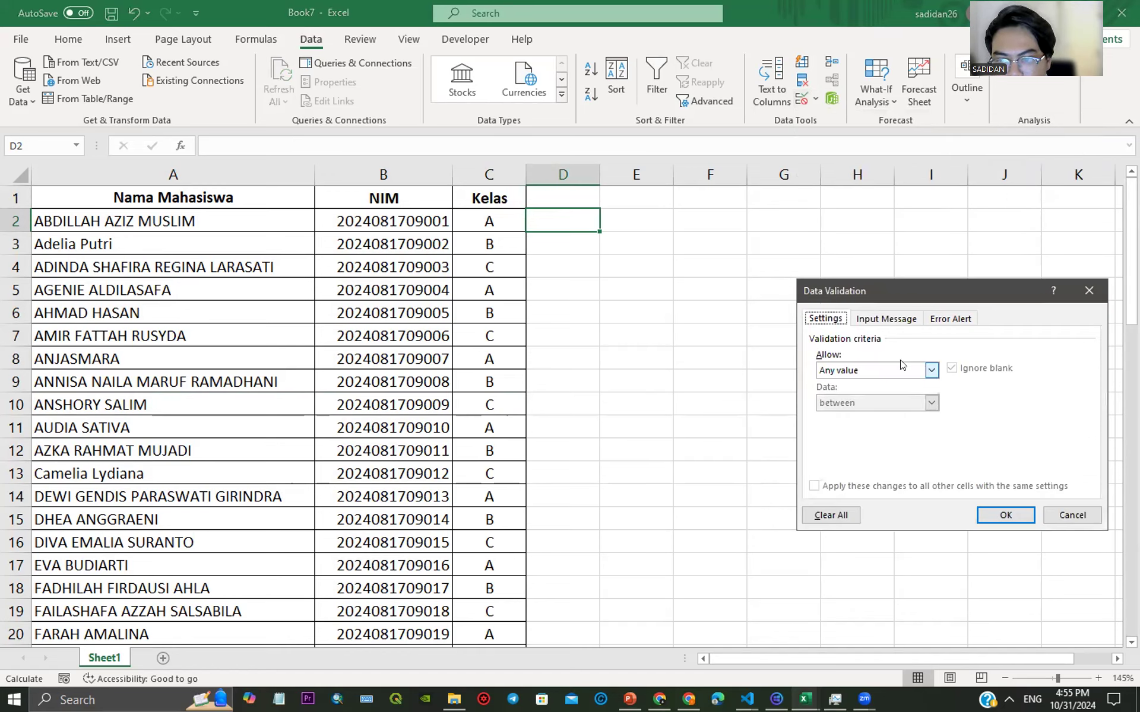
pyautogui.click(930, 371)
pyautogui.click(843, 416)
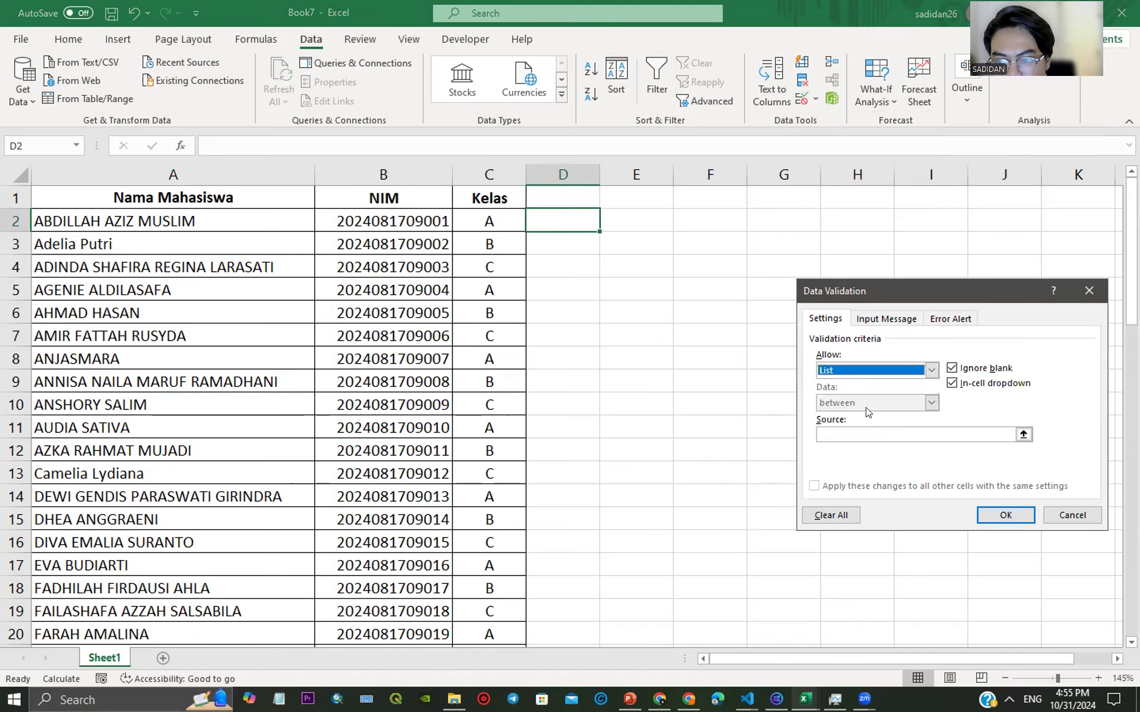
pyautogui.click(906, 432)
pyautogui.write('a')
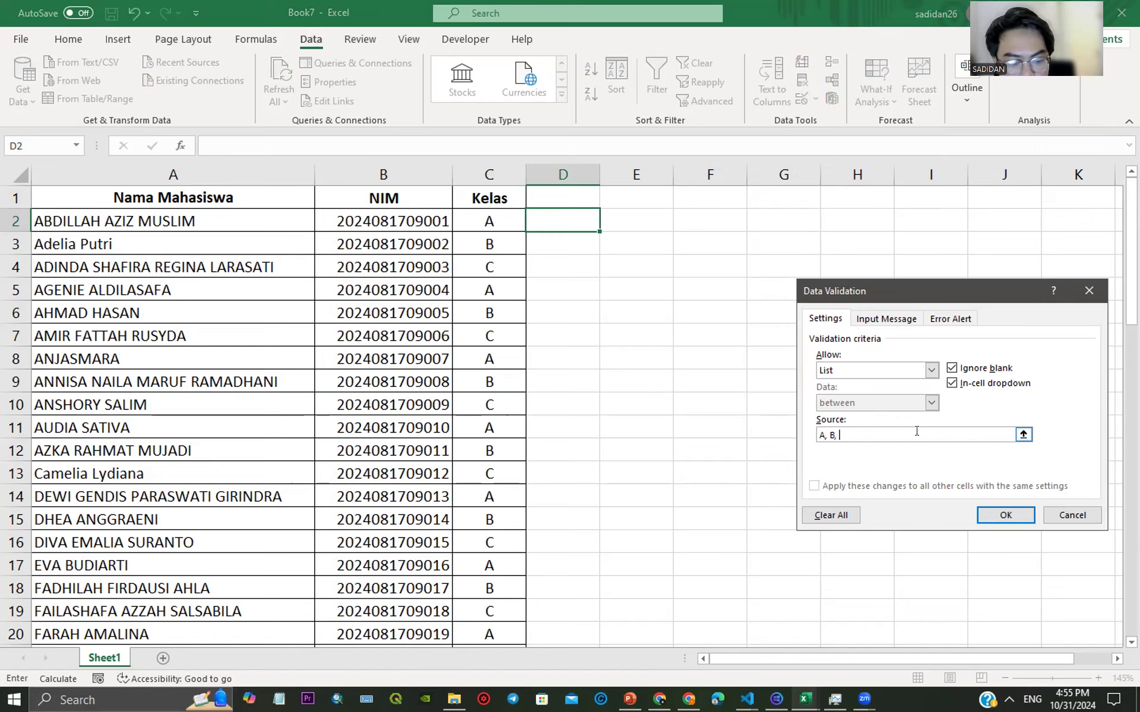
pyautogui.click(1005, 516)
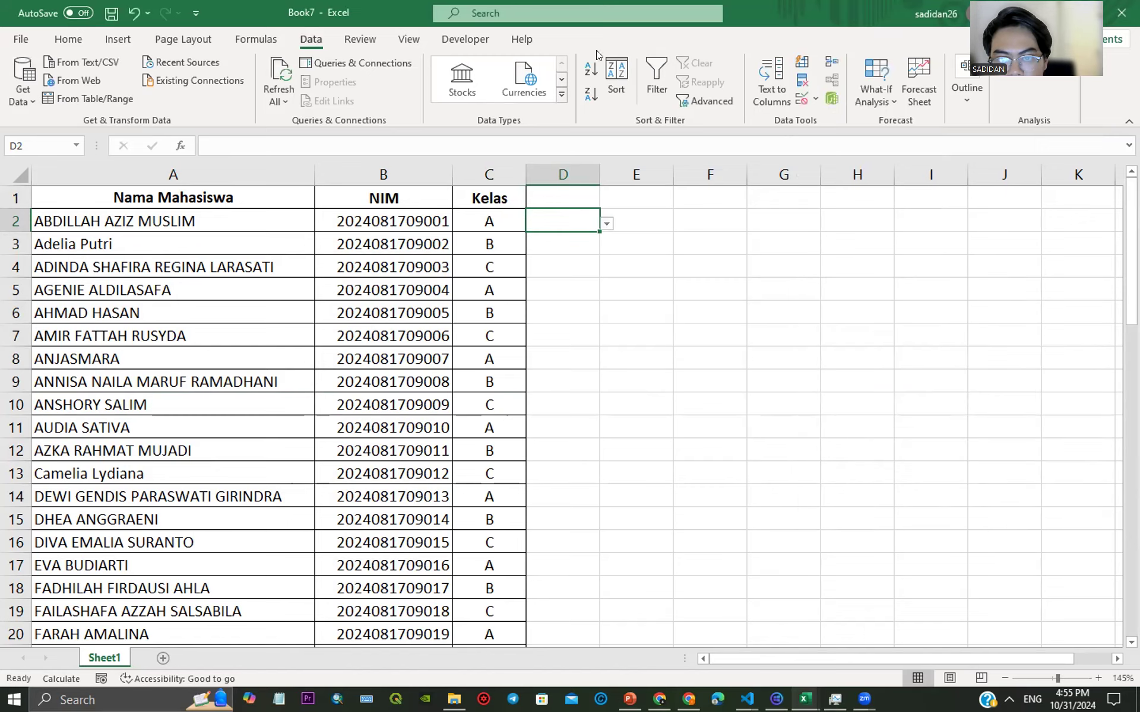
# Step: Choose class A from the dropdown in D2
pyautogui.click(604, 225)
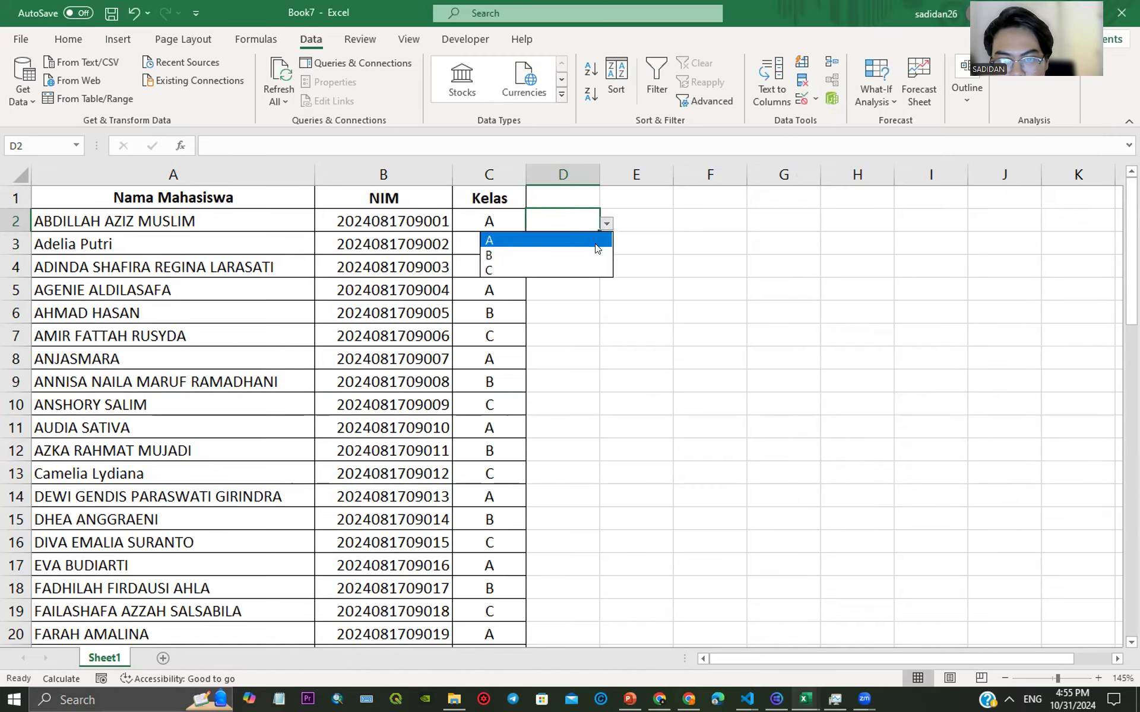
pyautogui.click(584, 244)
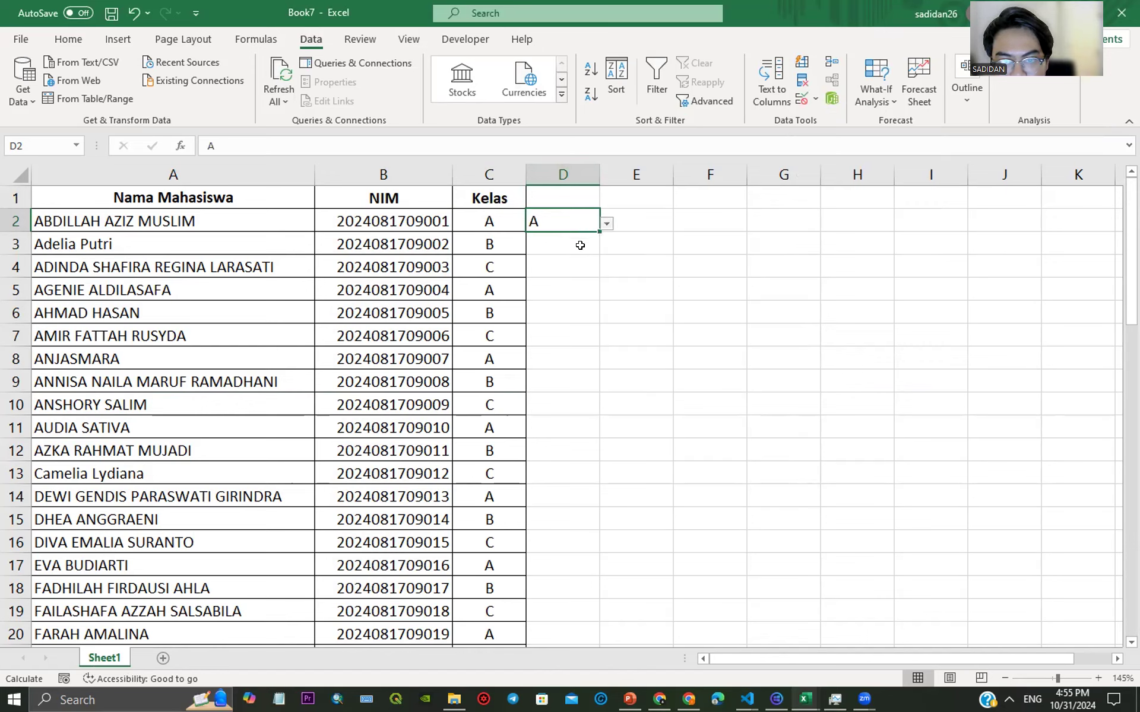
# Step: Add a List data validation to D3:D62 with the source A, B, C
pyautogui.click(573, 239)
pyautogui.moveTo(562, 425); pyautogui.dragTo(566, 612)
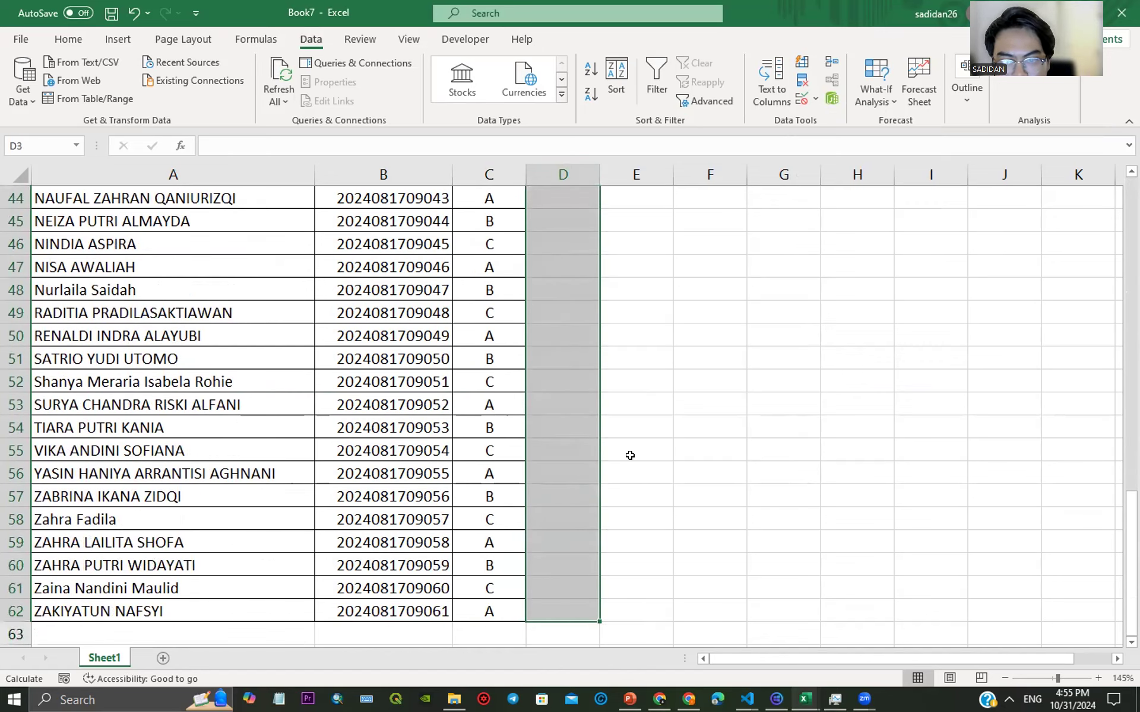
pyautogui.scroll(14, 635, 427)
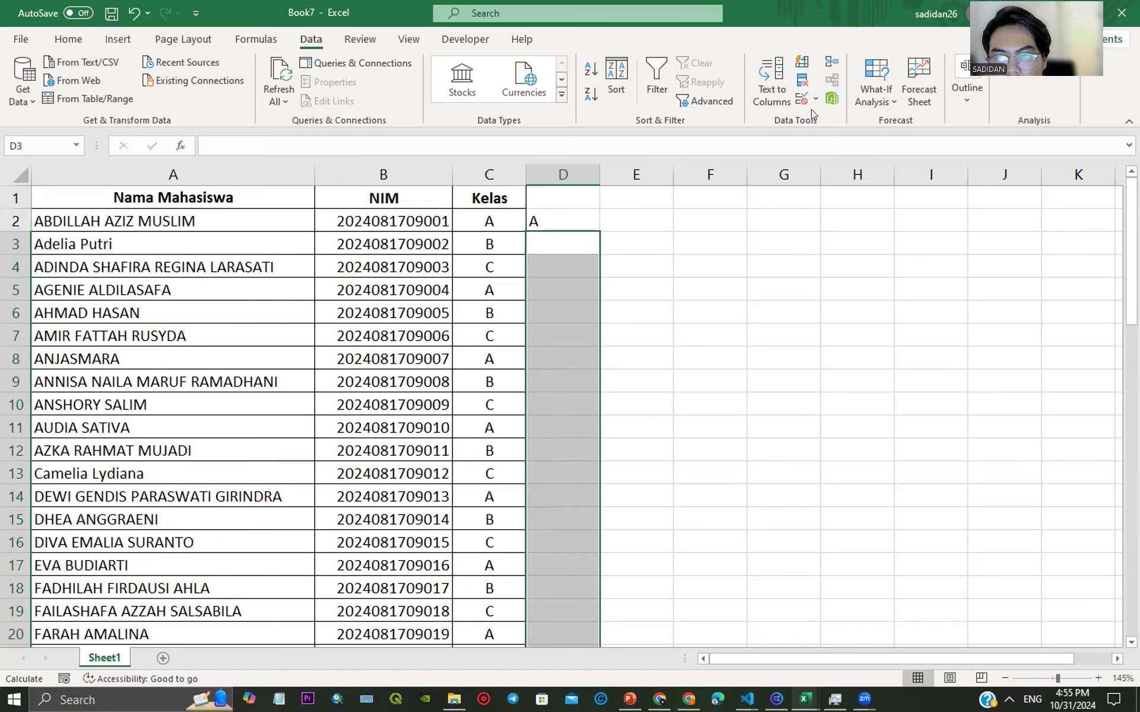
pyautogui.click(816, 95)
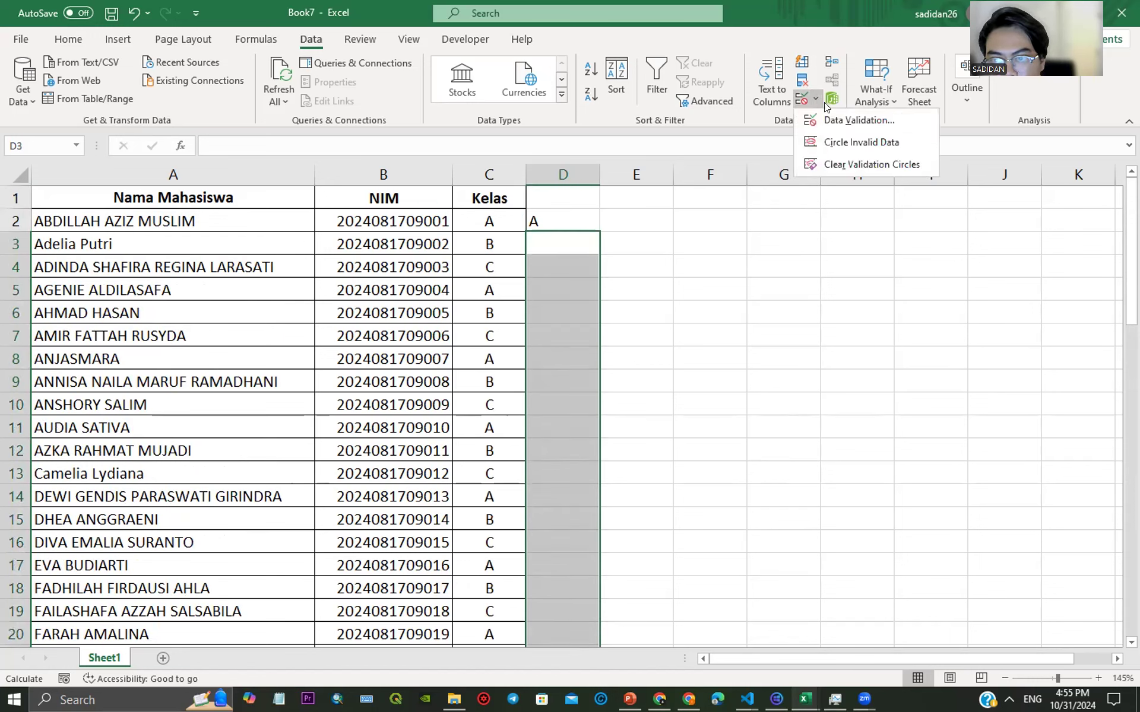
pyautogui.click(850, 121)
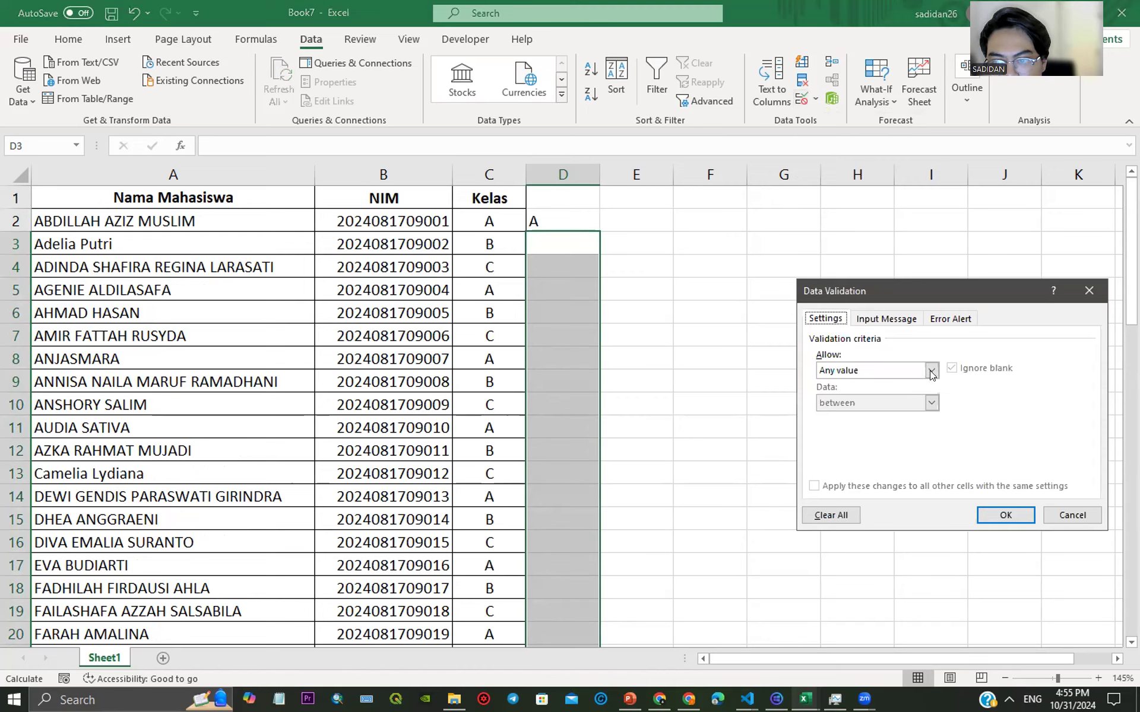
pyautogui.click(931, 374)
pyautogui.click(900, 413)
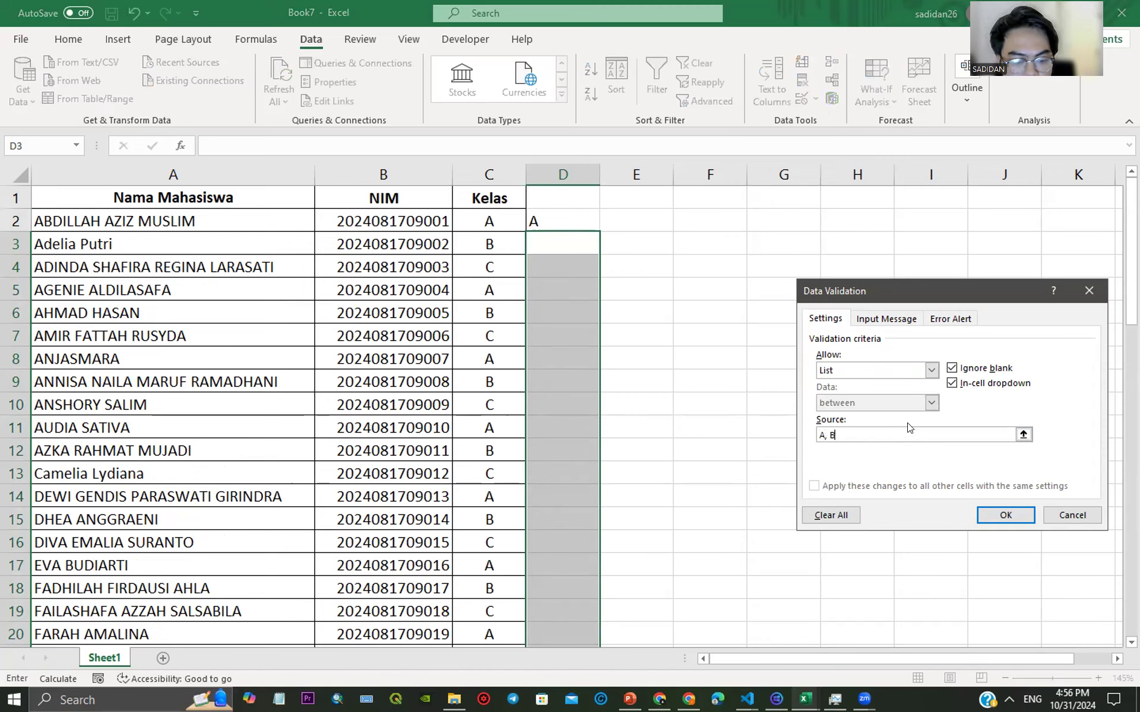
pyautogui.click(1003, 523)
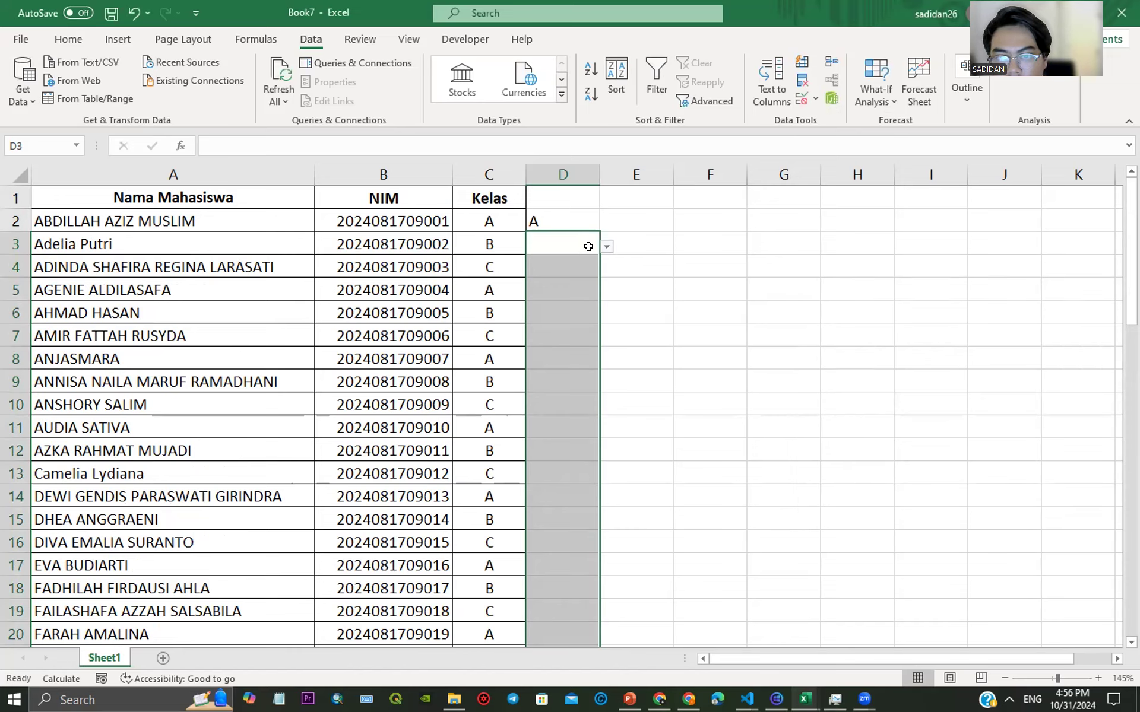
# Step: Choose class B in D3 and class C in D4 from their dropdowns
pyautogui.click(603, 247)
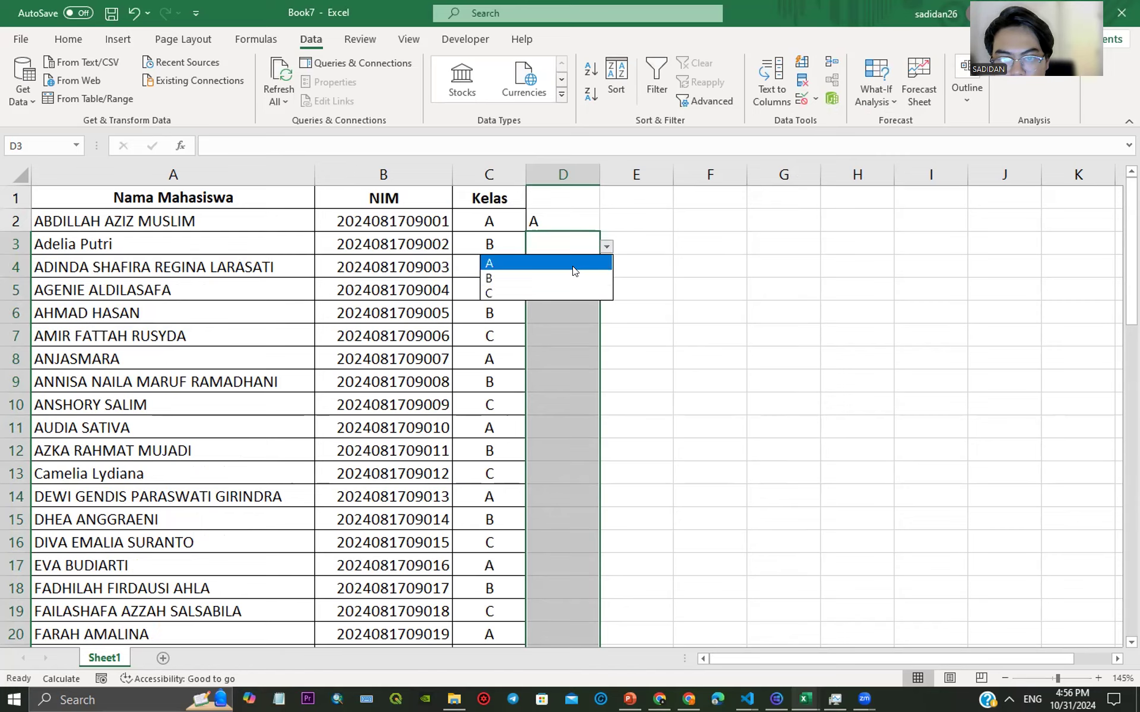
pyautogui.click(573, 278)
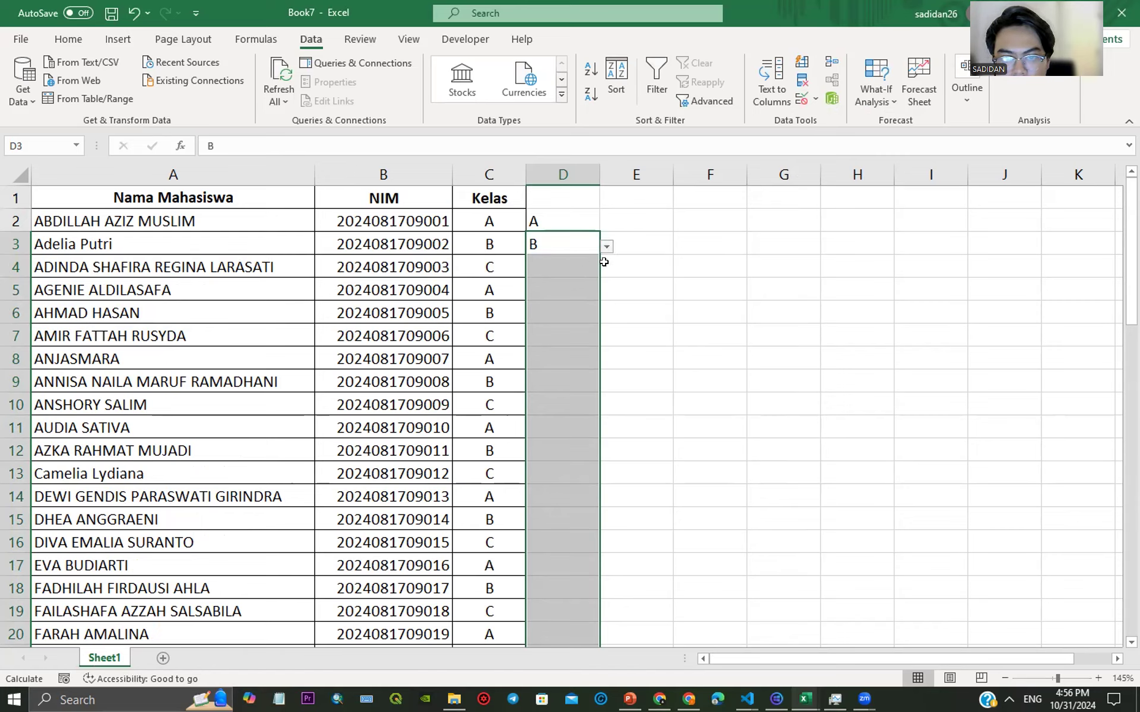
pyautogui.click(603, 261)
pyautogui.click(566, 267)
pyautogui.click(606, 270)
pyautogui.click(558, 313)
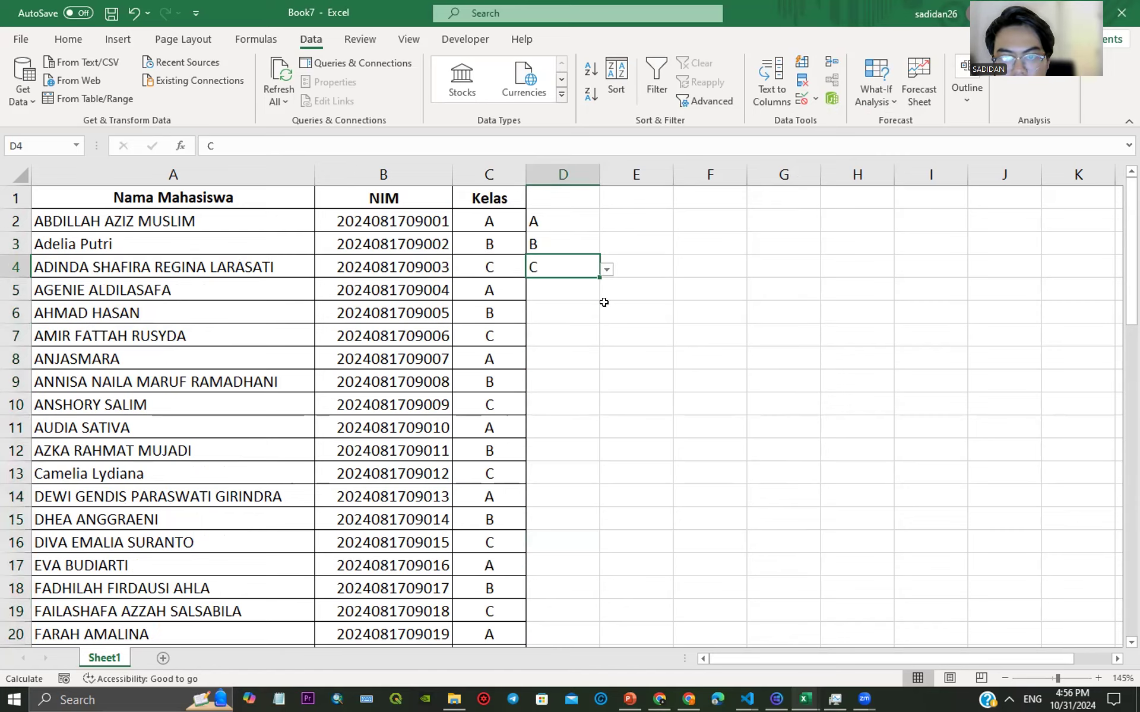
pyautogui.click(604, 304)
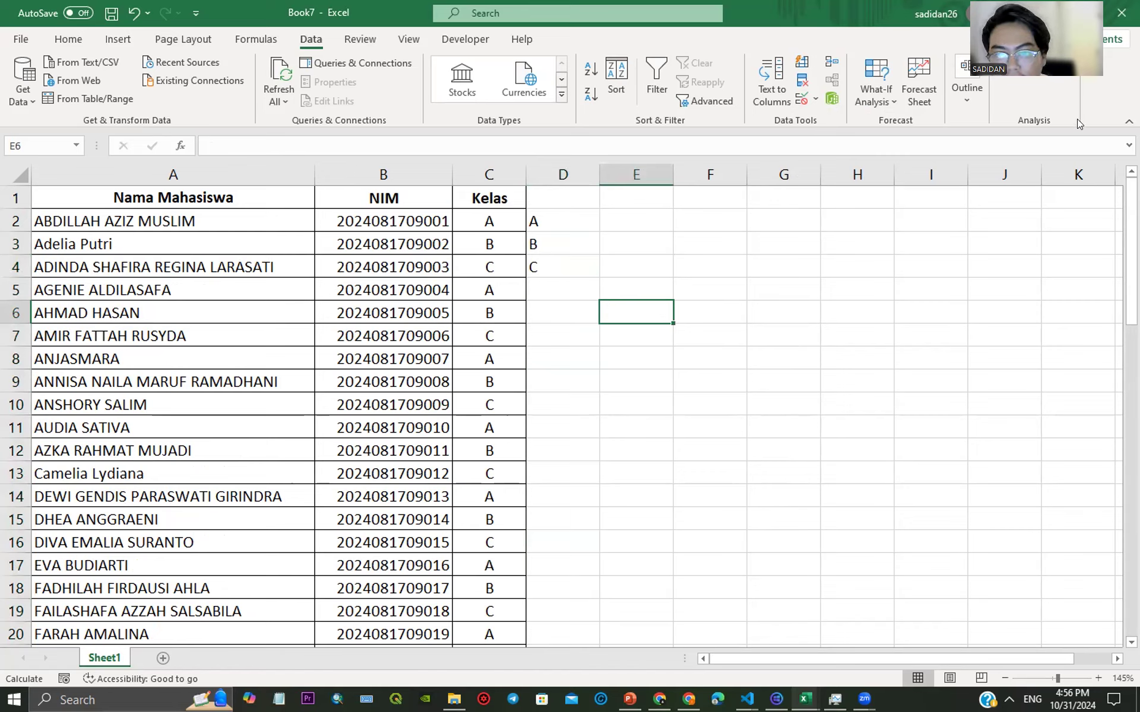
# Step: Clear the class entries in D2:D4 and delete the whole column D
pyautogui.click(579, 285)
pyautogui.click(554, 197)
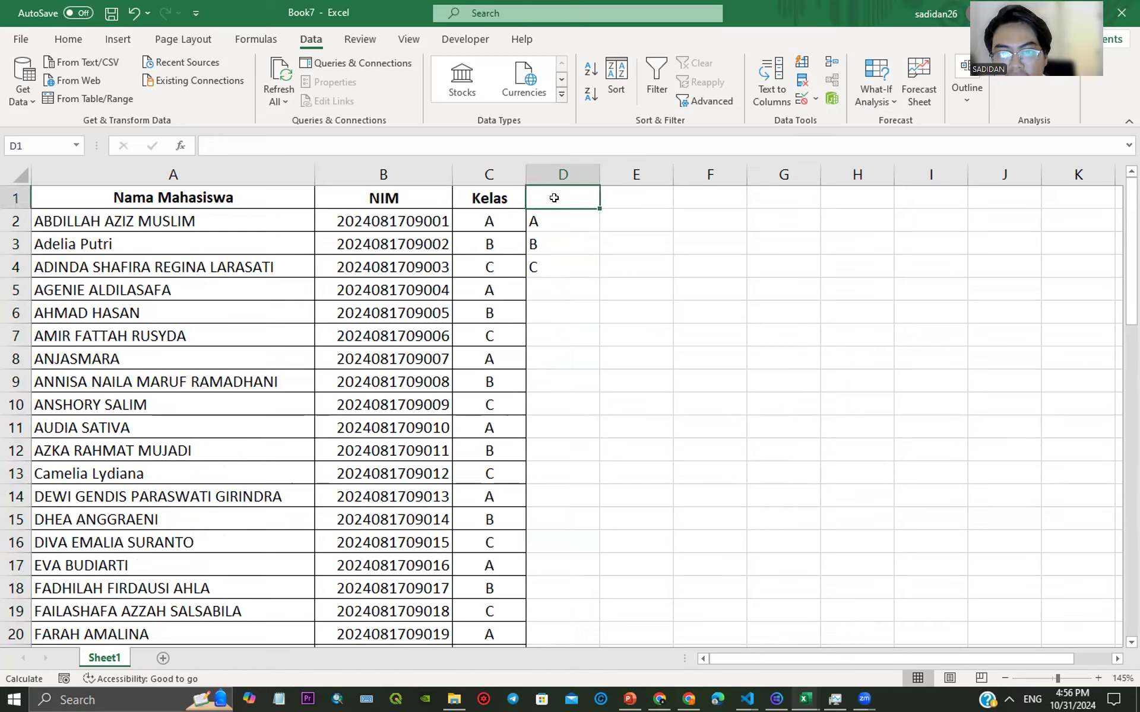
pyautogui.moveTo(567, 223); pyautogui.dragTo(565, 263)
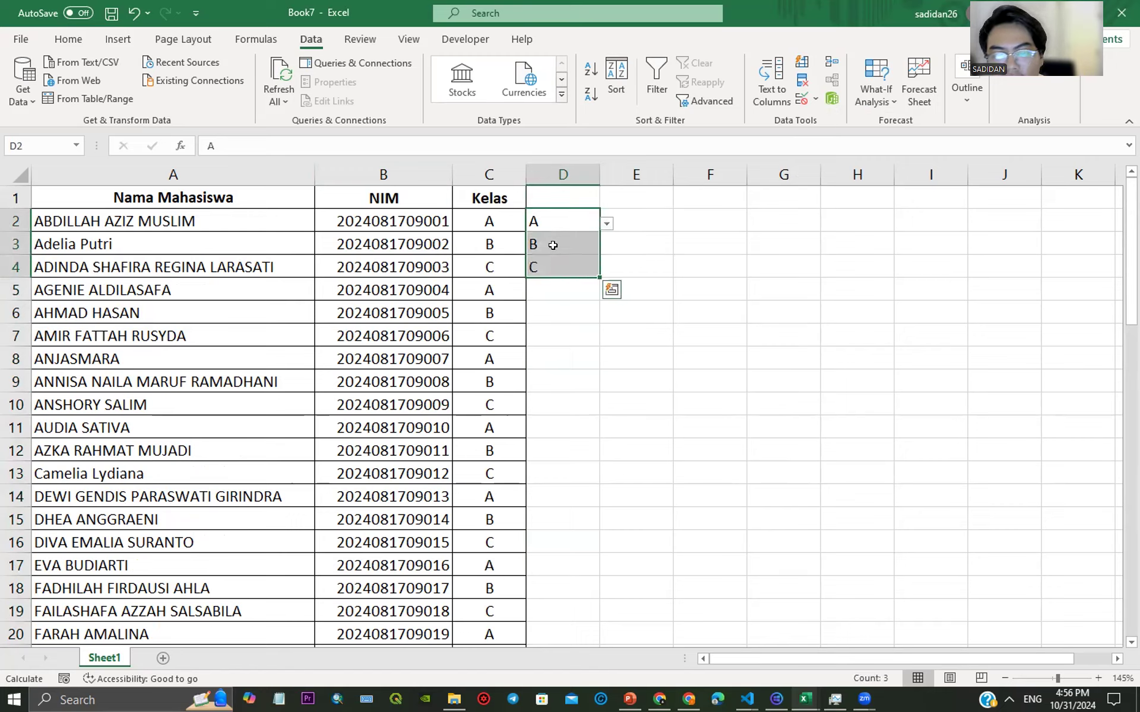
pyautogui.press('Delete')
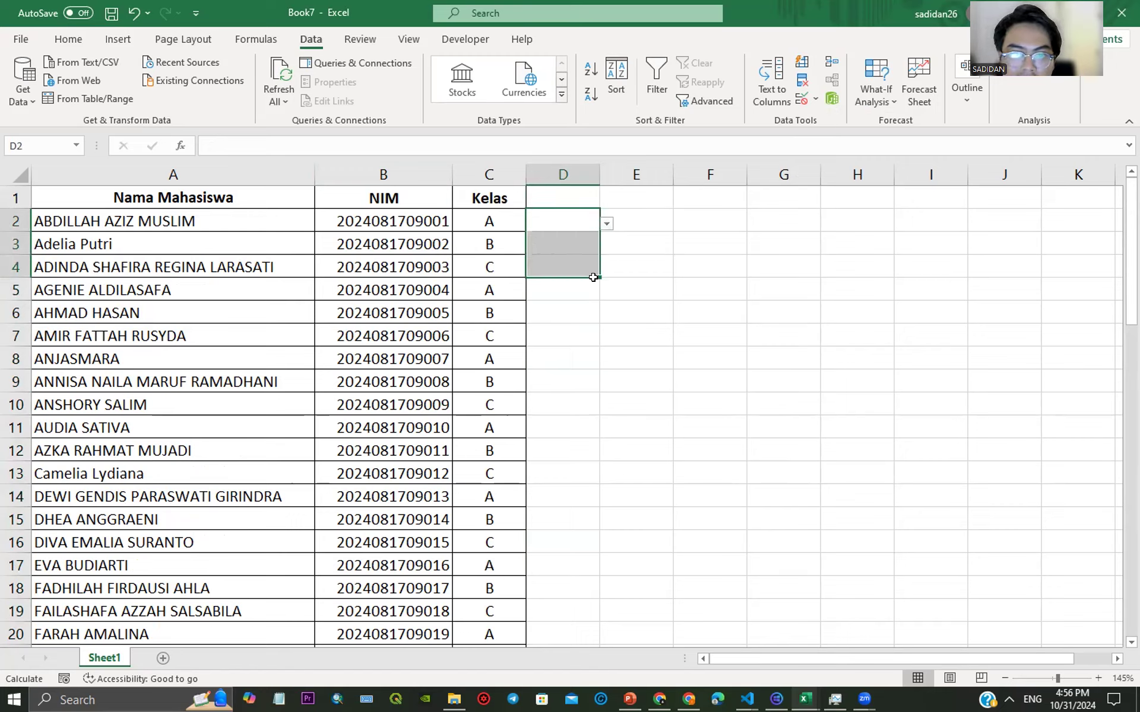
pyautogui.click(560, 169)
pyautogui.rightClick(576, 173)
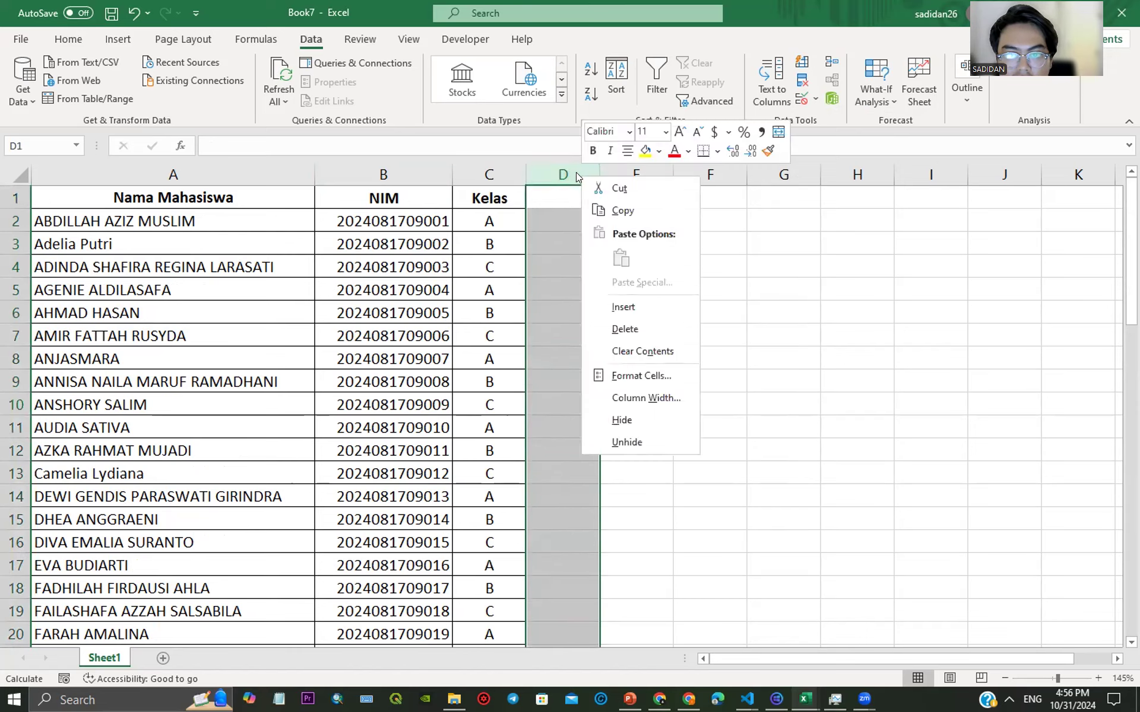
pyautogui.click(650, 329)
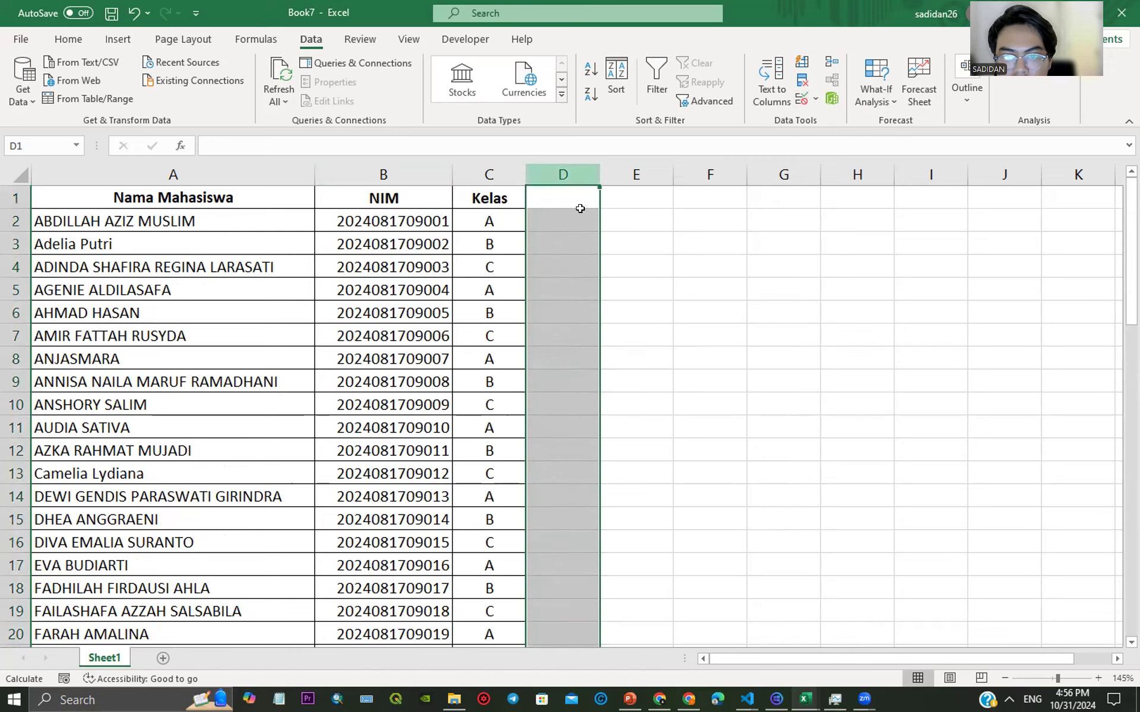
# Step: Check several cells of column D for leftover dropdowns
pyautogui.click(563, 221)
pyautogui.click(564, 269)
pyautogui.click(566, 291)
pyautogui.moveTo(571, 361); pyautogui.dragTo(571, 389)
pyautogui.click(572, 426)
pyautogui.click(569, 377)
pyautogui.click(570, 358)
pyautogui.click(573, 311)
pyautogui.click(582, 214)
# Step: Enter the header Jenis Kelamin in D1 and autofit the width of column D
pyautogui.click(574, 200)
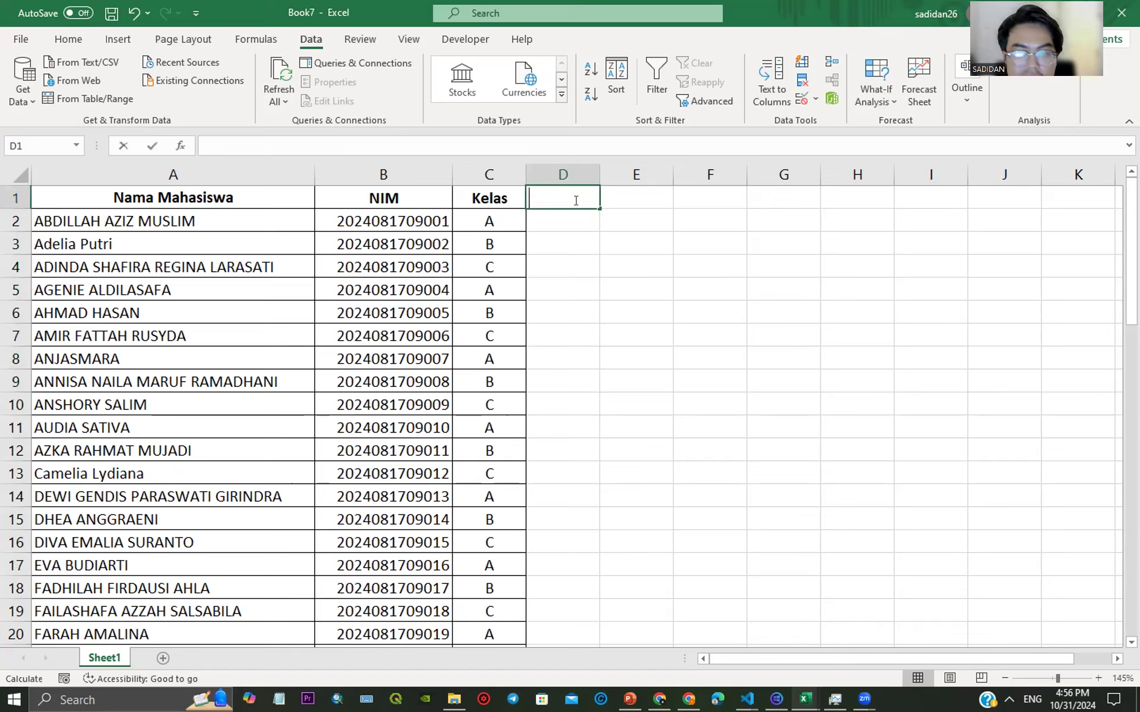
pyautogui.write('jenis Kelamin')
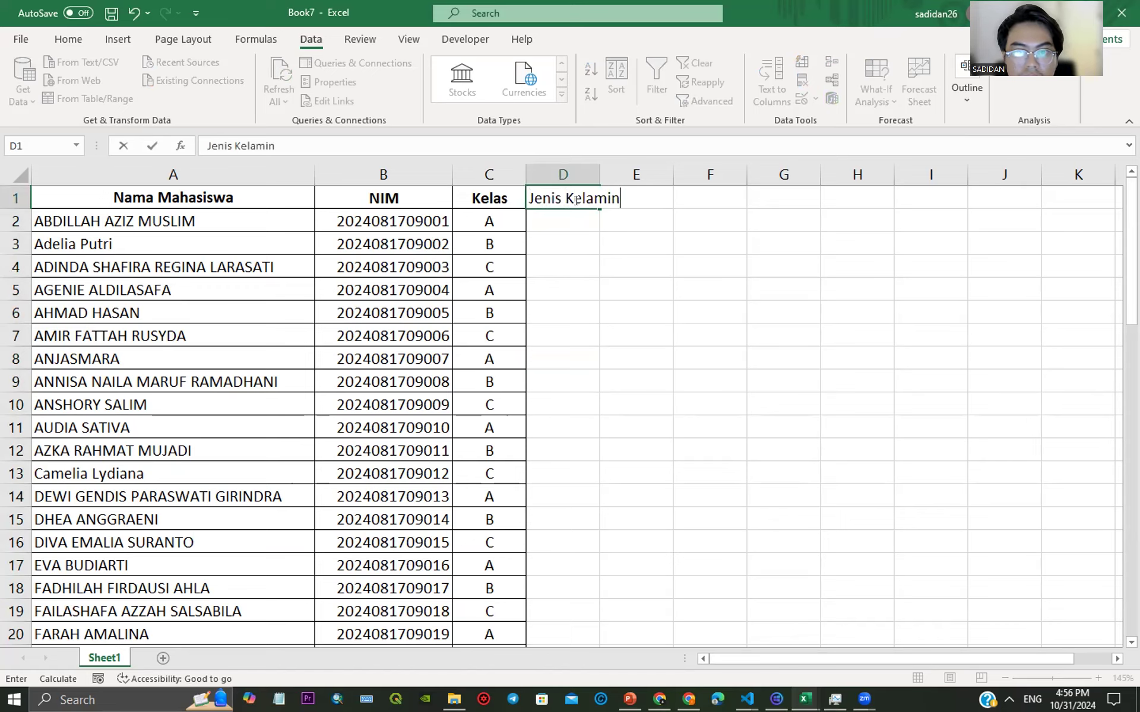
pyautogui.doubleClick(597, 174)
# Step: Make the Jenis Kelamin header bold and centre it horizontally
pyautogui.click(594, 198)
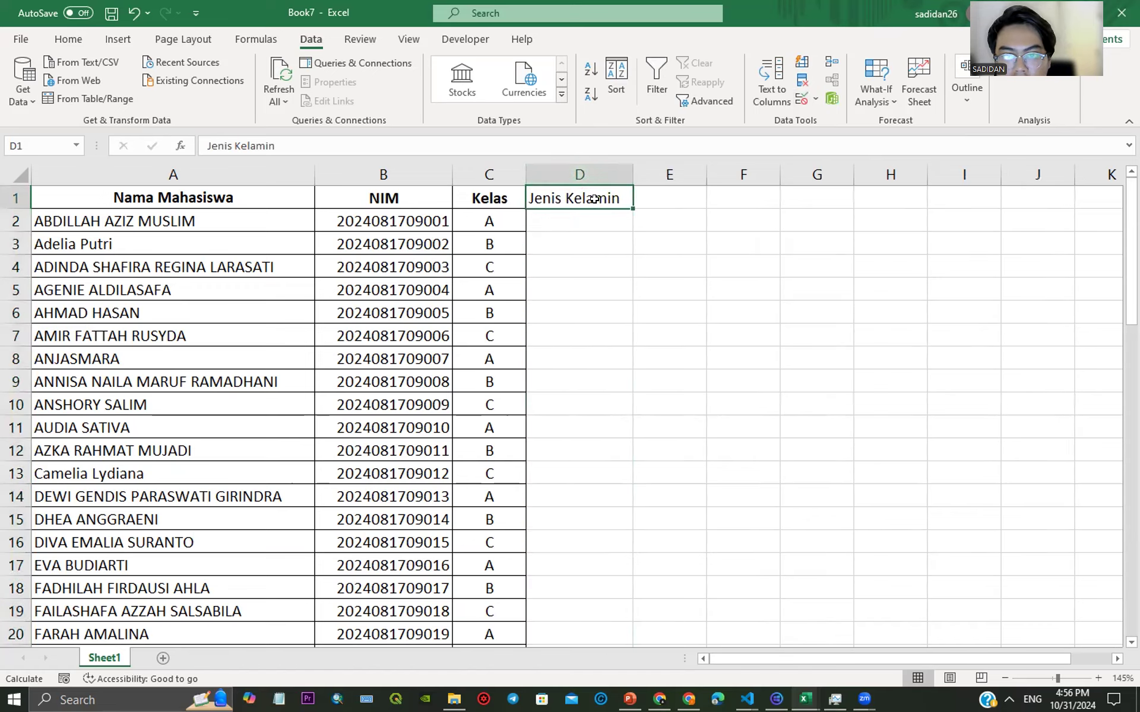
pyautogui.click(68, 39)
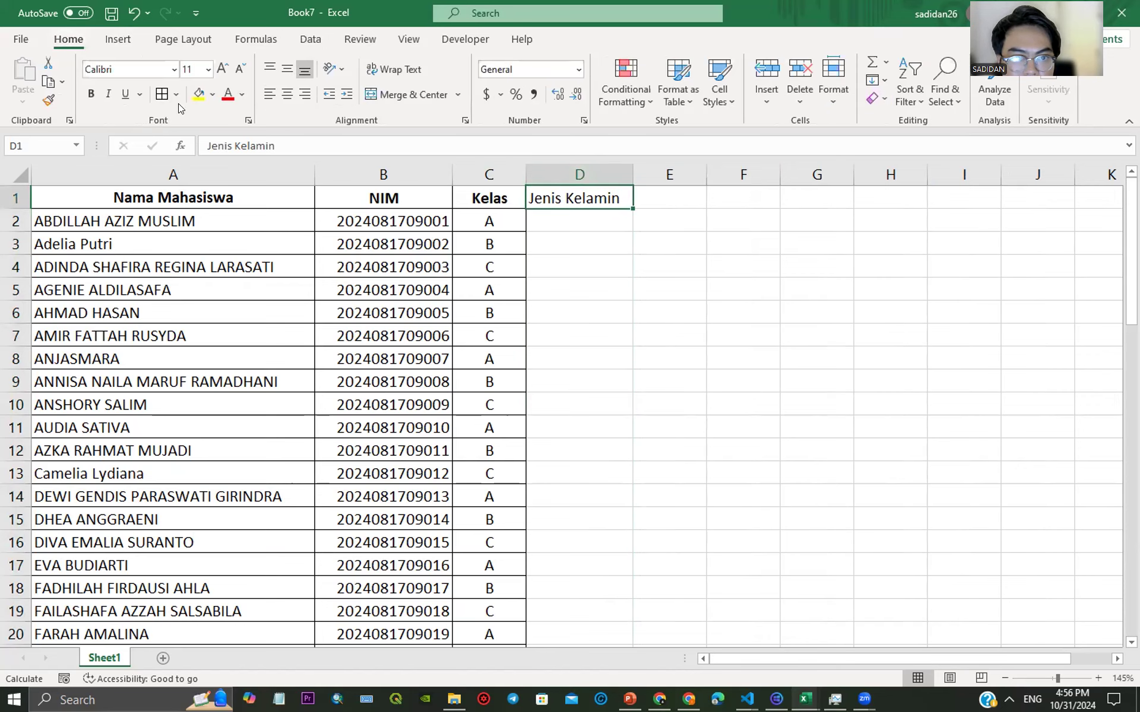
pyautogui.click(91, 94)
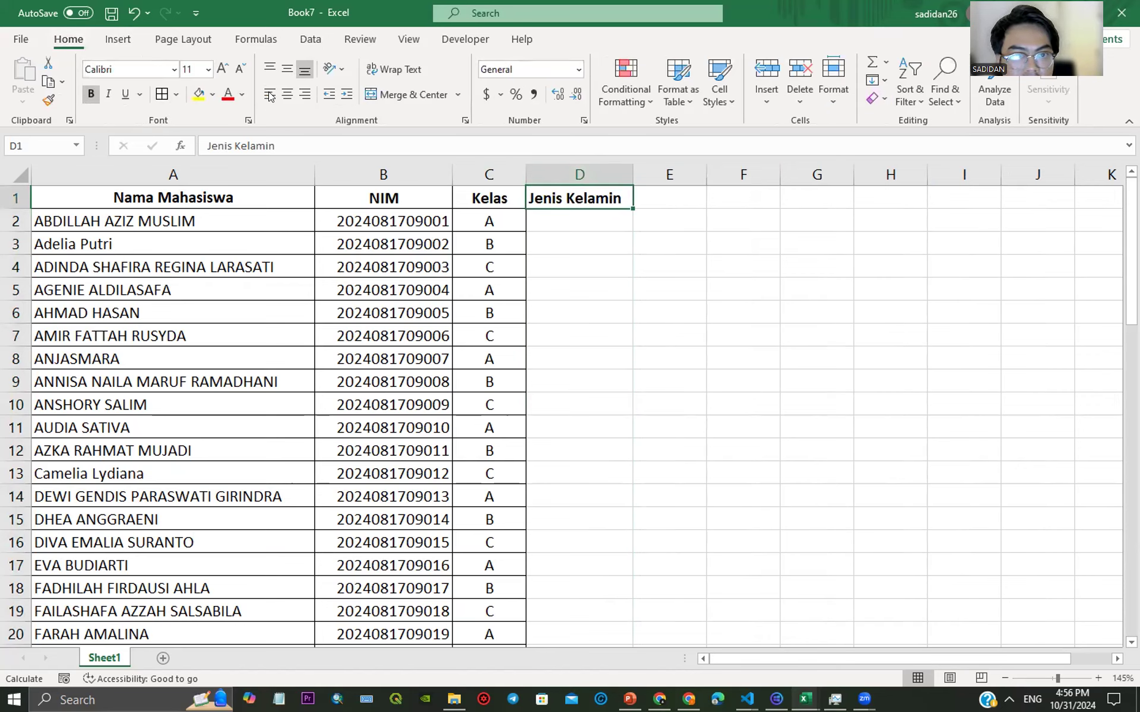
pyautogui.click(287, 94)
# Step: Add a List data validation to D2:D62 with the source Laki-Laki, Perempuan
pyautogui.moveTo(600, 222); pyautogui.dragTo(587, 575)
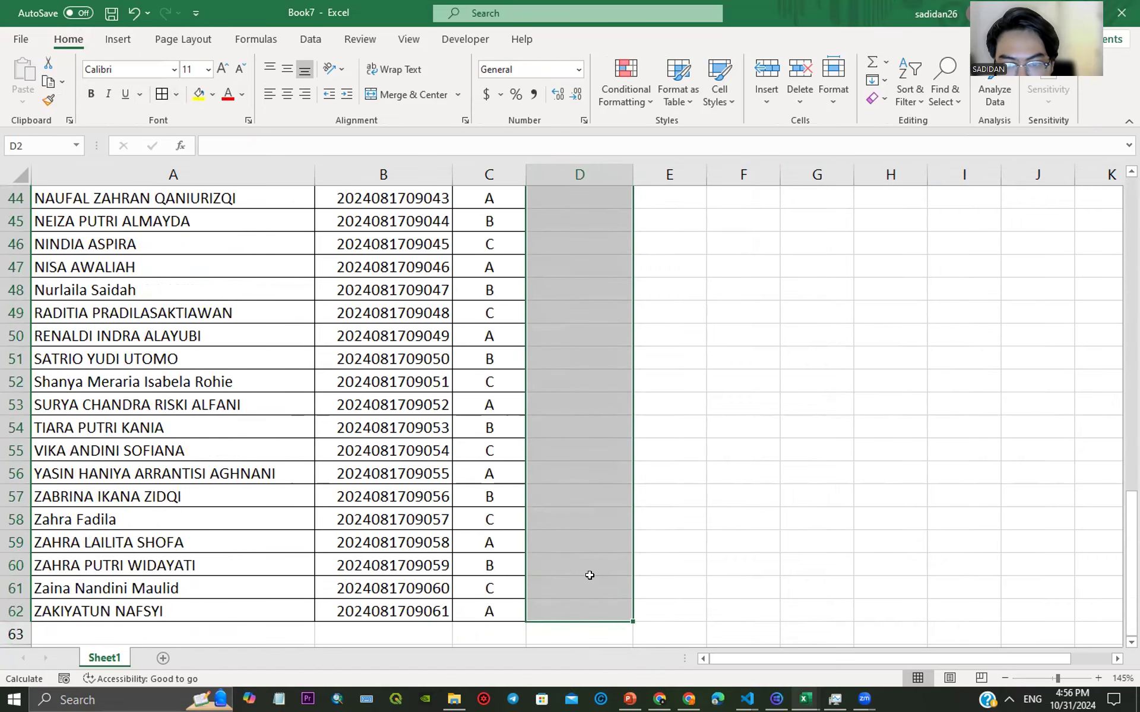
pyautogui.scroll(1, 771, 214)
pyautogui.scroll(10, 771, 211)
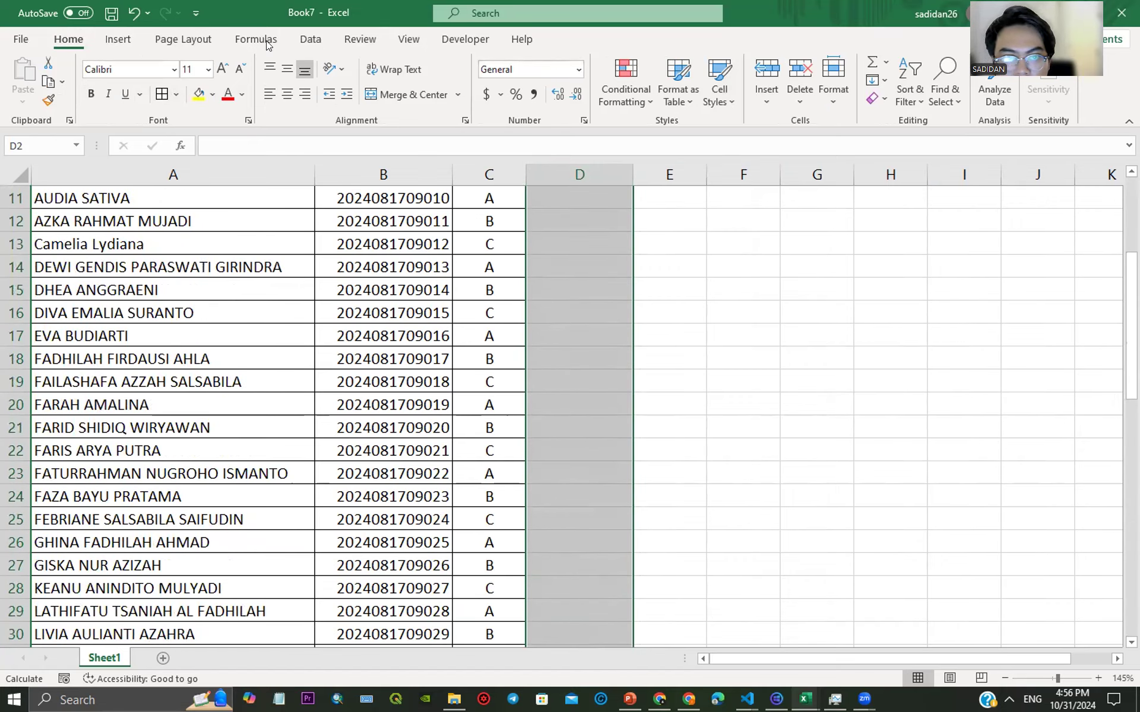
pyautogui.click(309, 39)
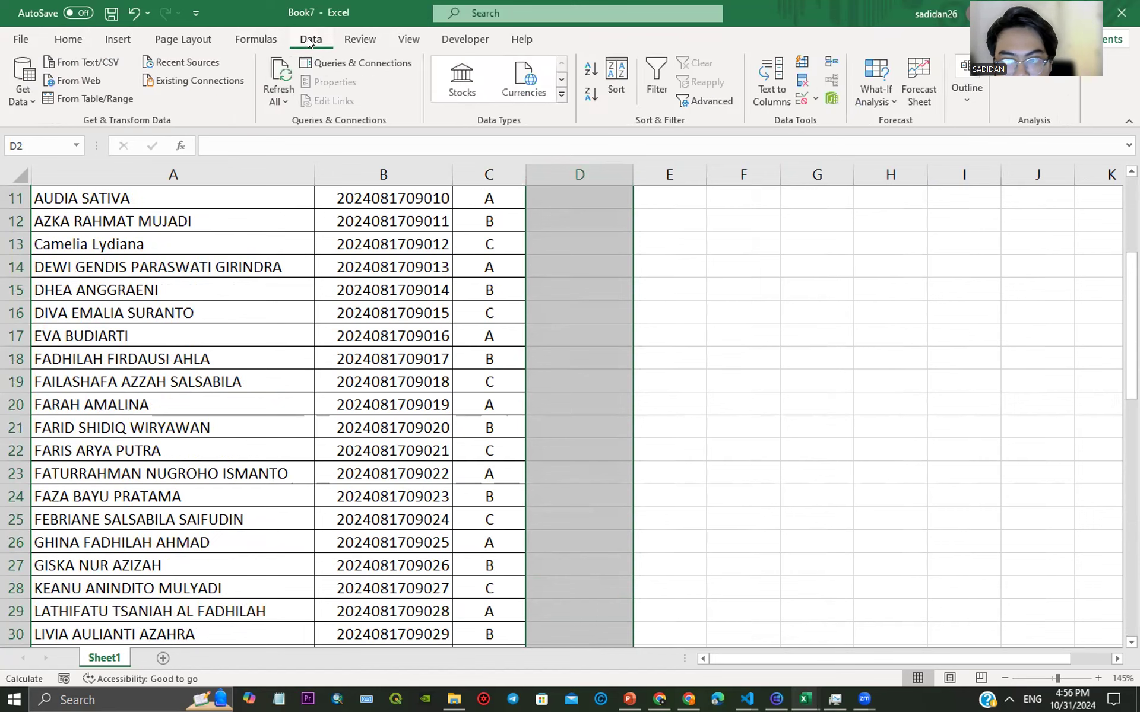
pyautogui.click(815, 98)
pyautogui.click(838, 118)
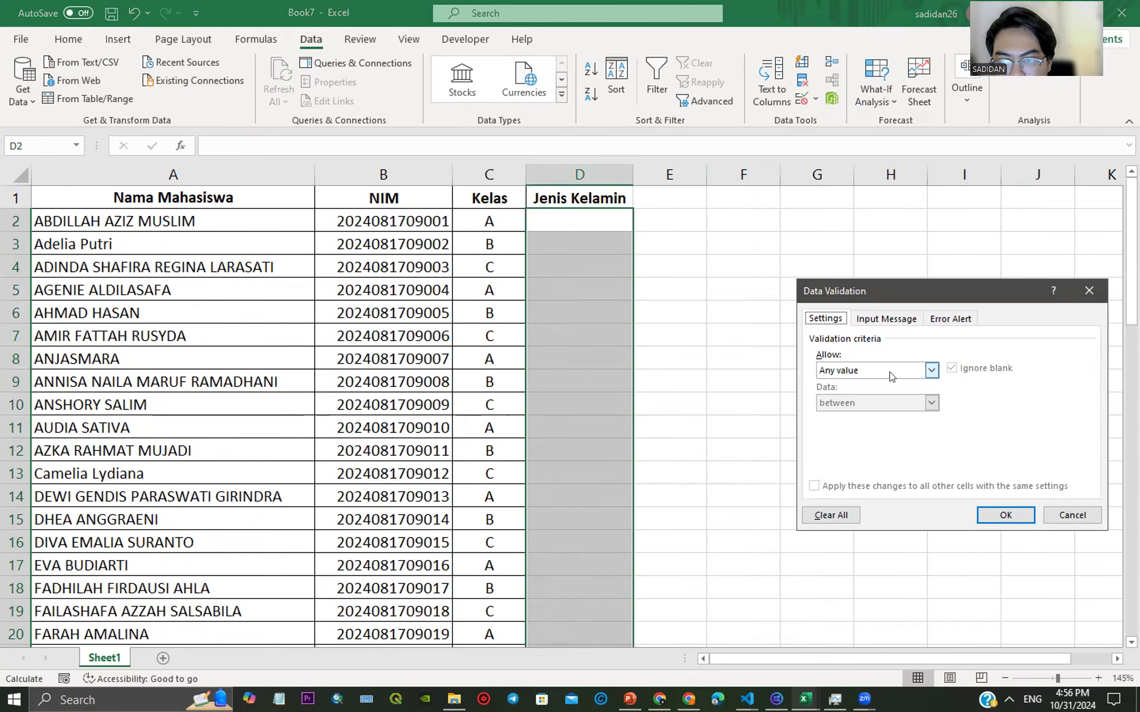
pyautogui.click(917, 370)
pyautogui.click(895, 416)
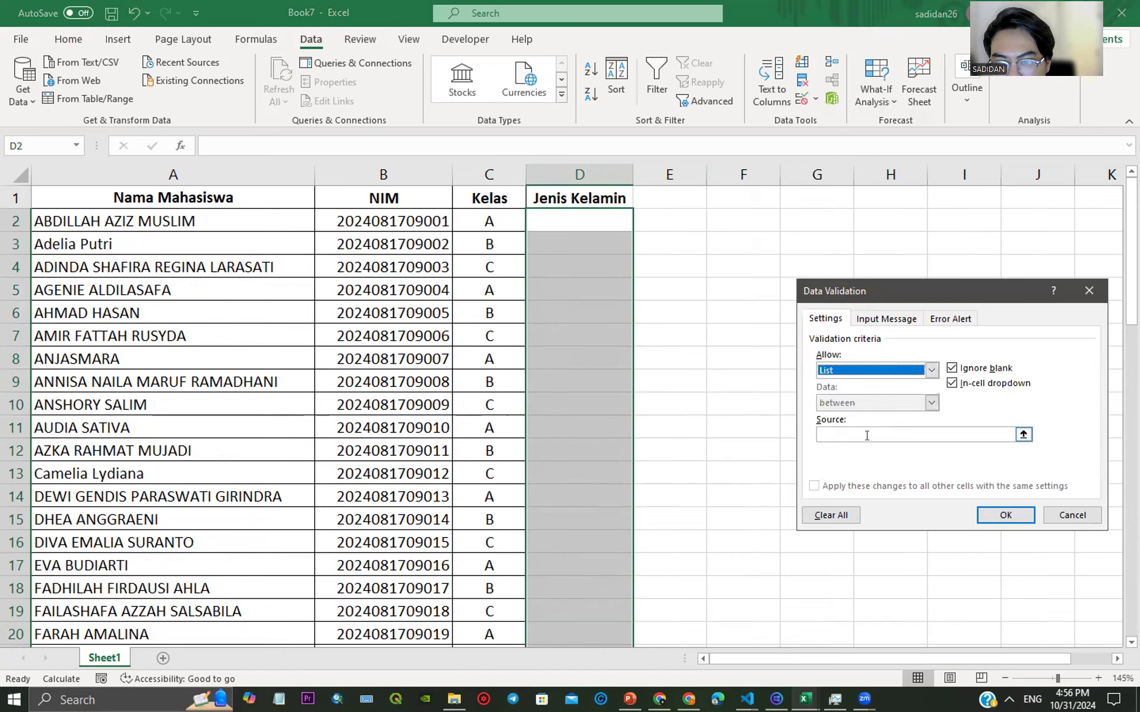
pyautogui.click(860, 435)
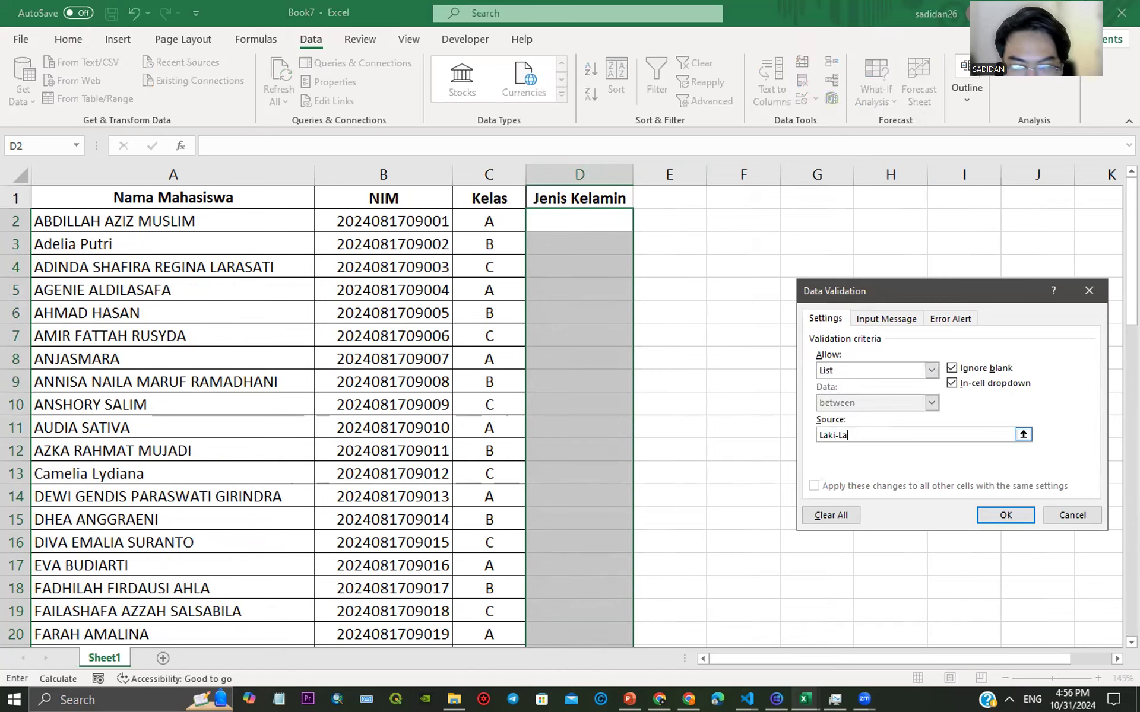
pyautogui.write('Laki-Laki, Perempuan')
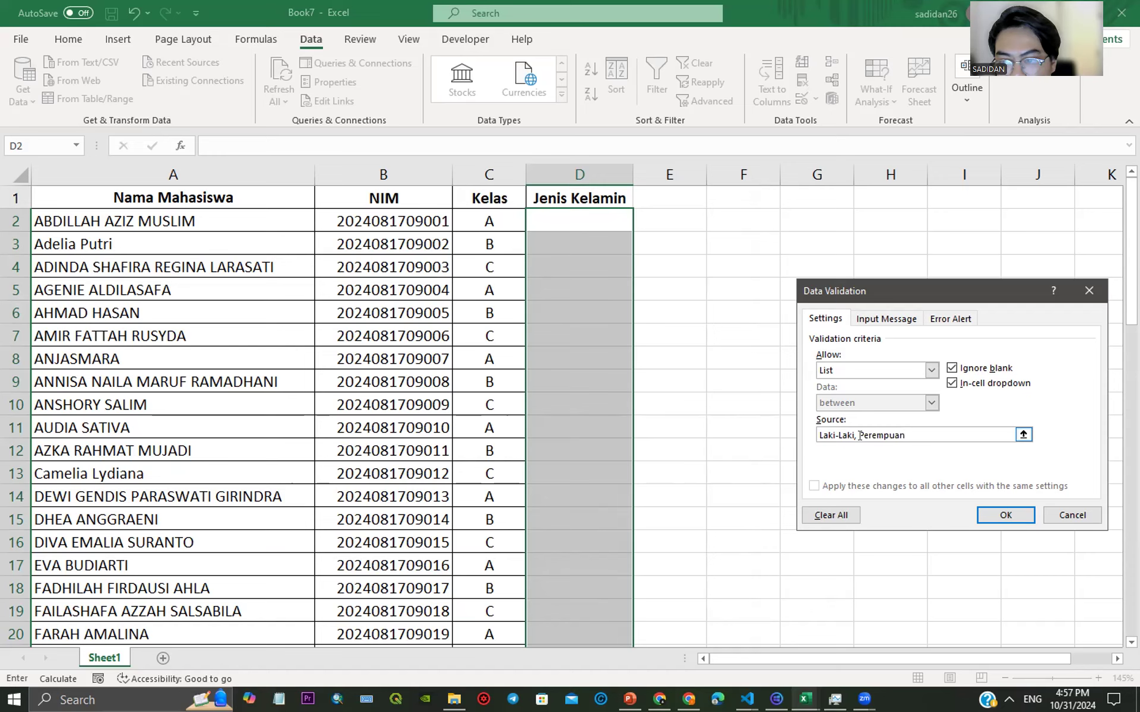
pyautogui.press('Return')
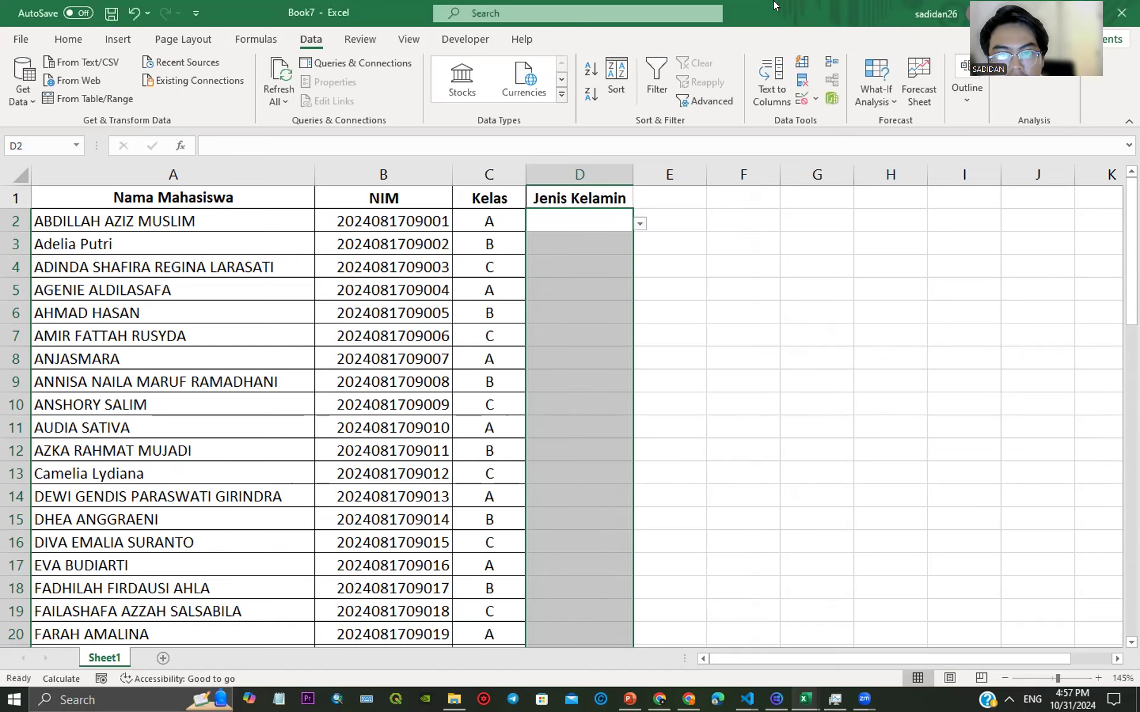
# Step: Choose Laki-Laki in D2 and Perempuan in D3 and D4 from the Jenis Kelamin dropdowns
pyautogui.click(601, 222)
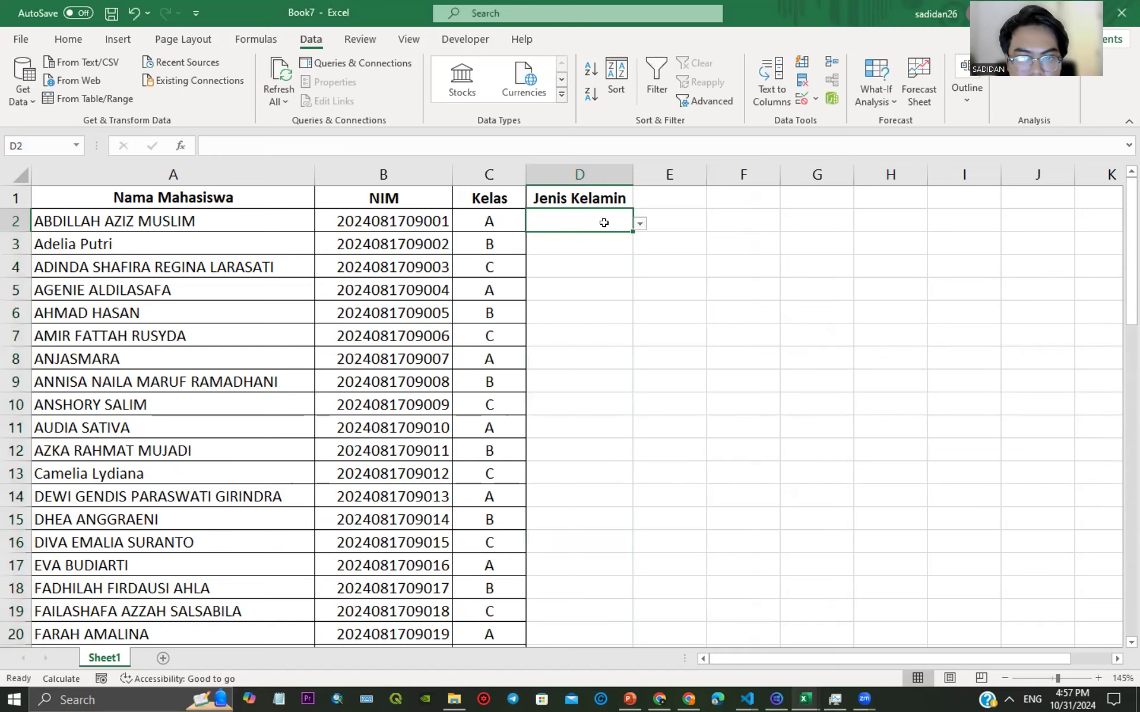
pyautogui.click(639, 224)
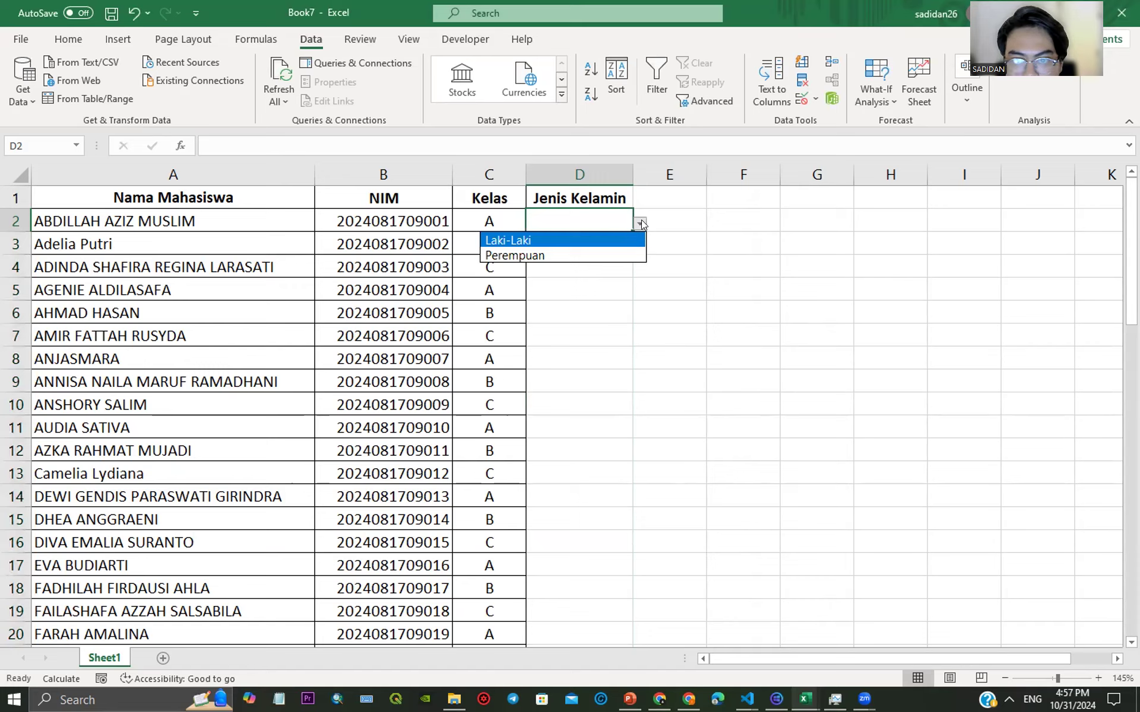
pyautogui.click(621, 240)
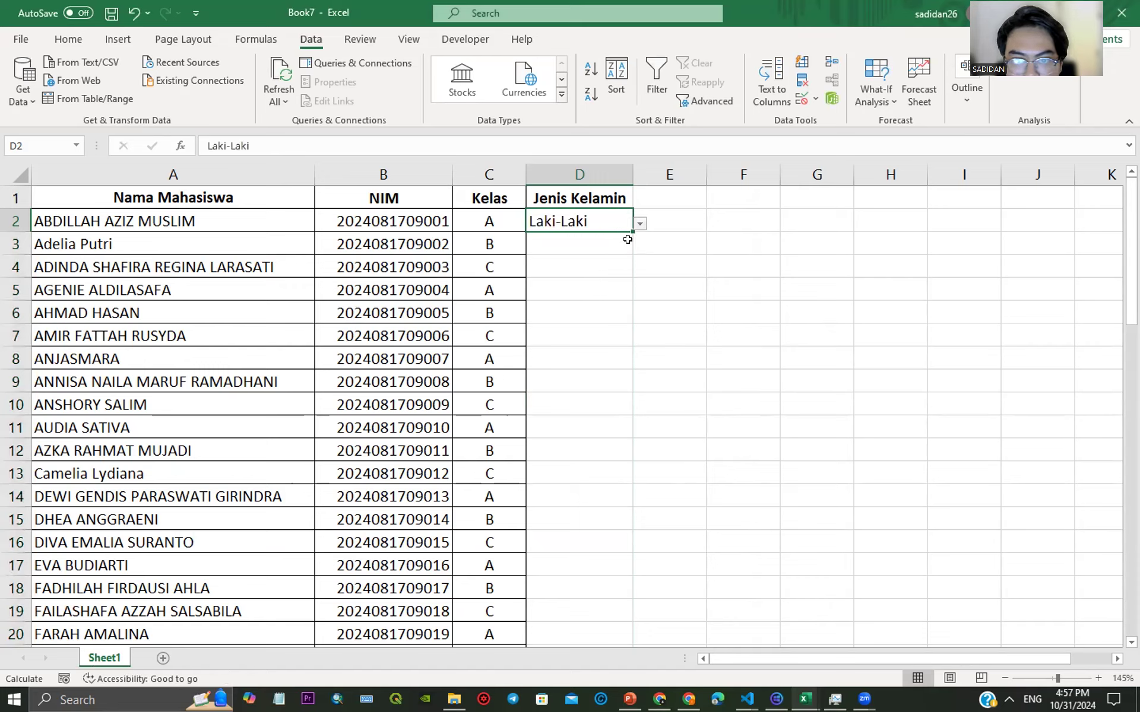
pyautogui.click(634, 240)
pyautogui.click(620, 241)
pyautogui.click(638, 245)
pyautogui.click(623, 272)
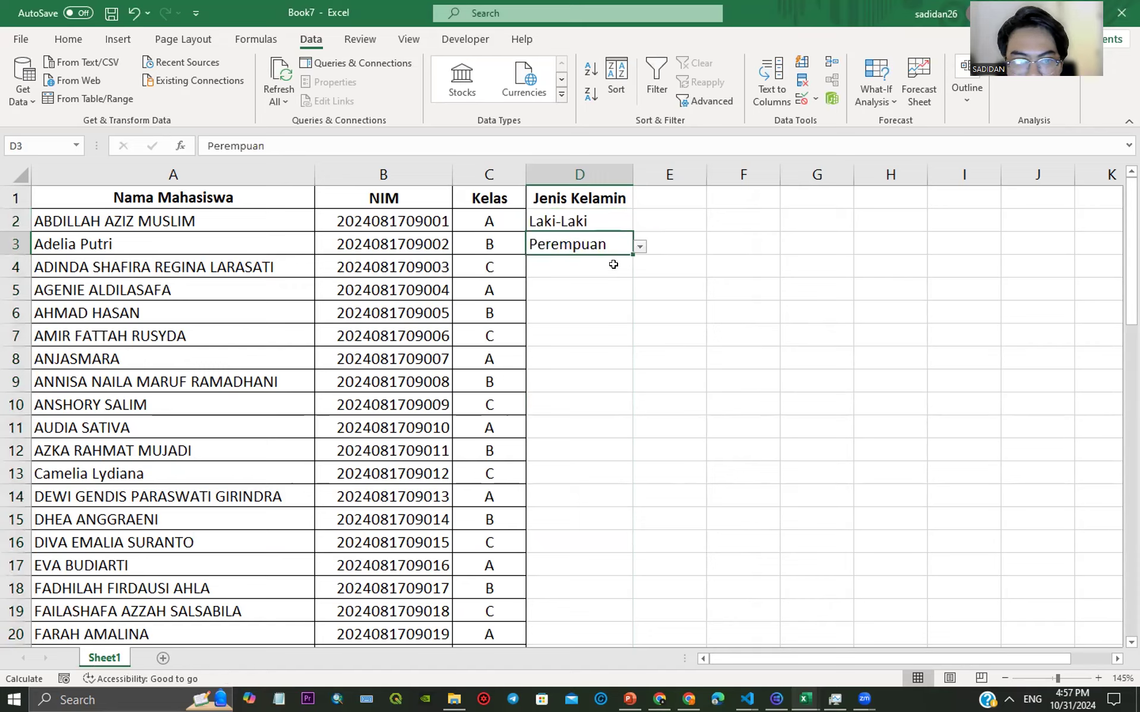
pyautogui.click(618, 266)
pyautogui.click(640, 269)
pyautogui.click(616, 299)
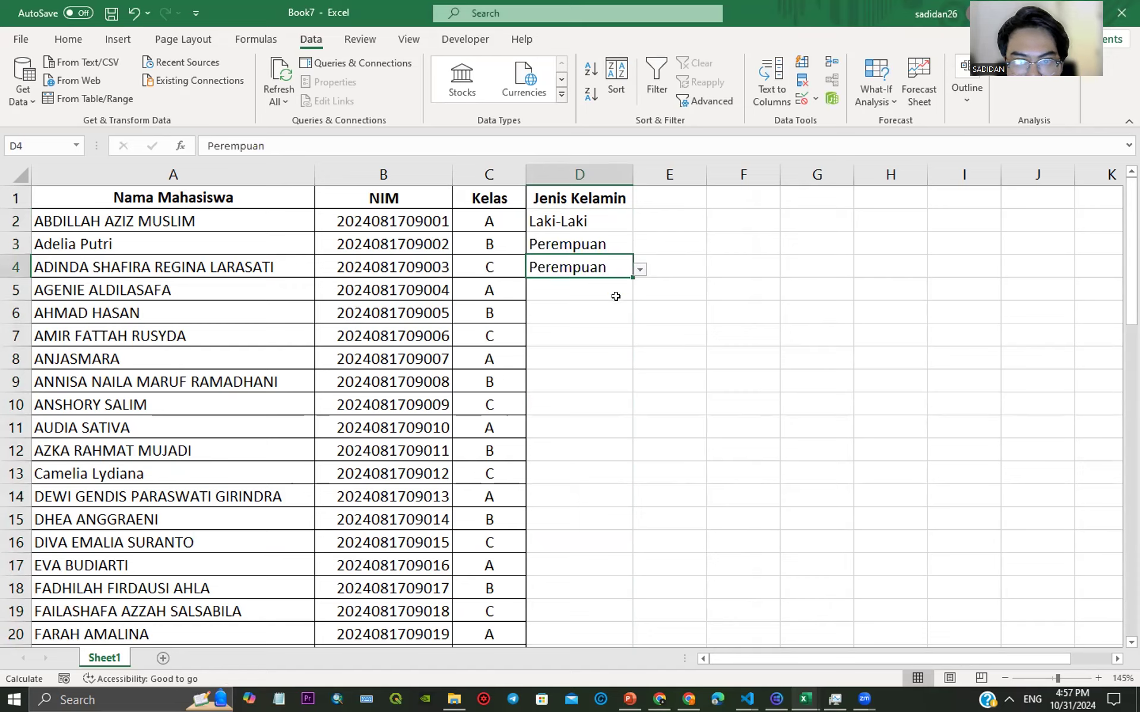
# Step: Choose Perempuan in D5 and Laki-Laki in D6 from the Jenis Kelamin dropdowns
pyautogui.click(615, 287)
pyautogui.click(640, 292)
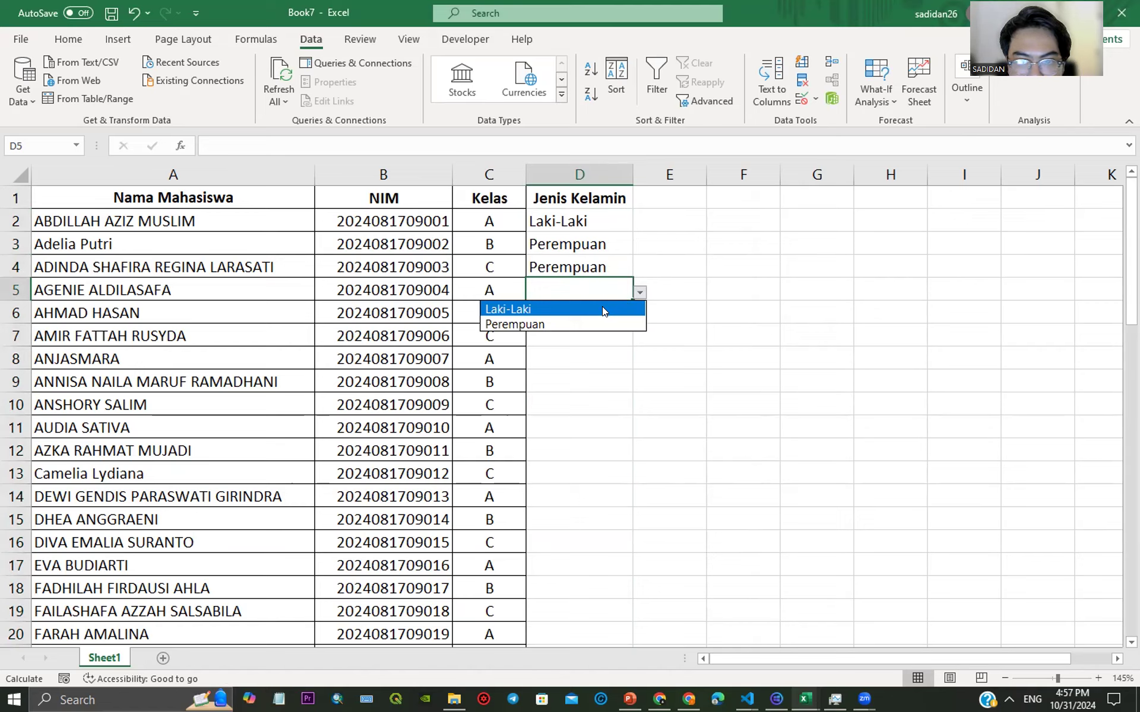
pyautogui.click(606, 319)
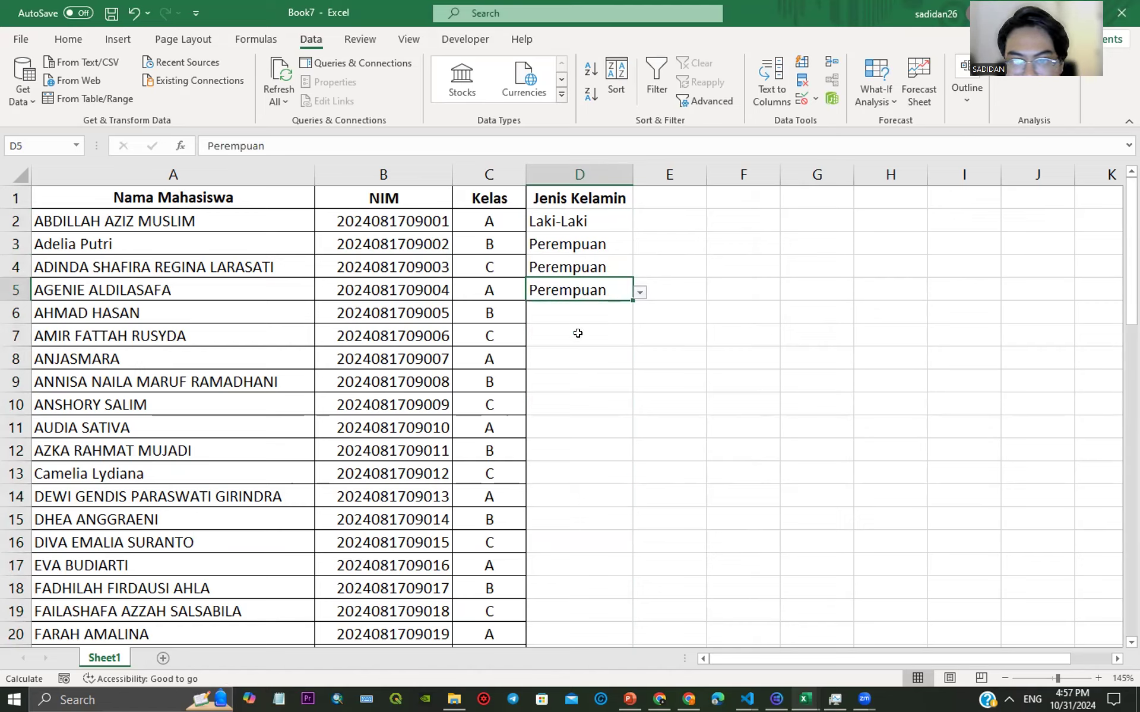
pyautogui.click(610, 313)
pyautogui.click(640, 315)
pyautogui.click(607, 331)
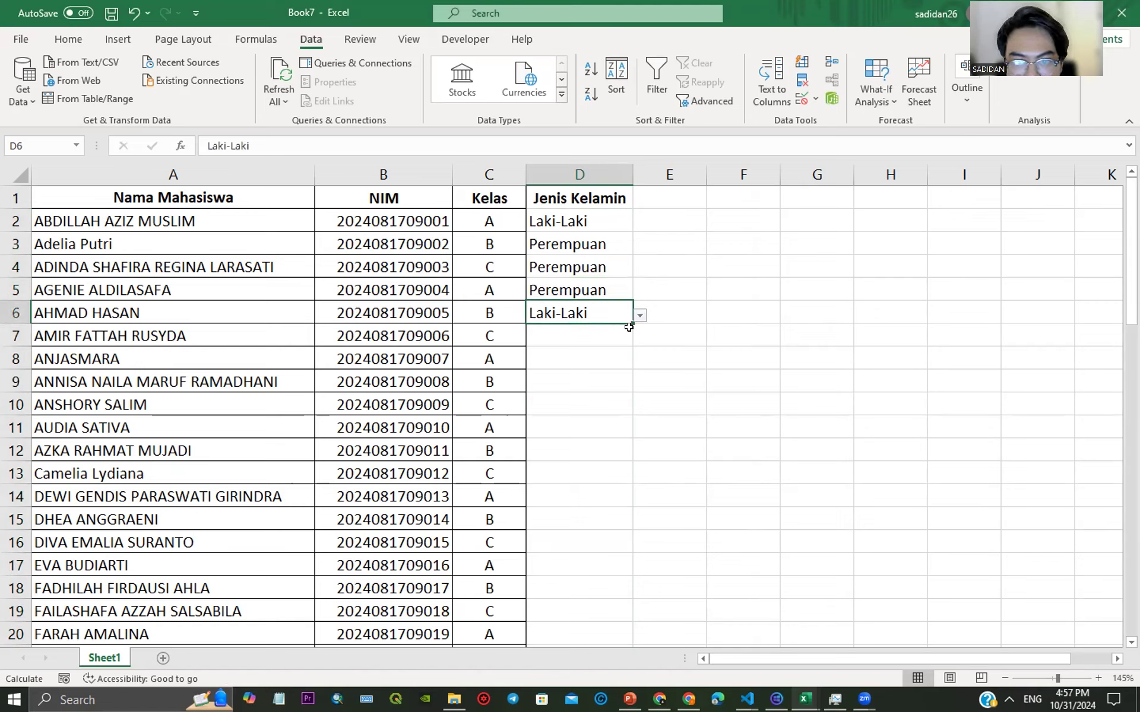
# Step: Choose Perempuan in D7 and D8 from the Jenis Kelamin dropdowns
pyautogui.click(618, 337)
pyautogui.click(640, 338)
pyautogui.click(624, 369)
pyautogui.click(630, 353)
pyautogui.click(640, 361)
pyautogui.click(618, 389)
pyautogui.scroll(-3, 605, 384)
pyautogui.scroll(3, 605, 384)
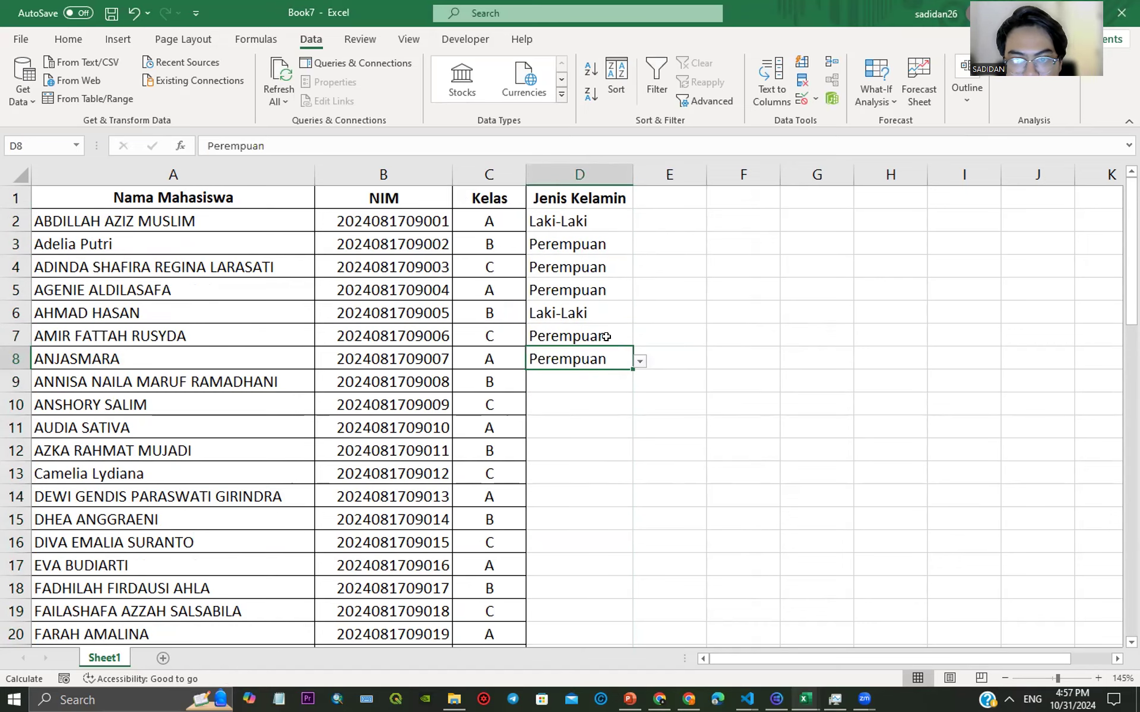
# Step: Fill the Jenis Kelamin pattern in D2:D8 down the column to D62
pyautogui.click(590, 220)
pyautogui.moveTo(579, 221); pyautogui.dragTo(590, 608)
pyautogui.scroll(3, 663, 505)
pyautogui.scroll(11, 663, 505)
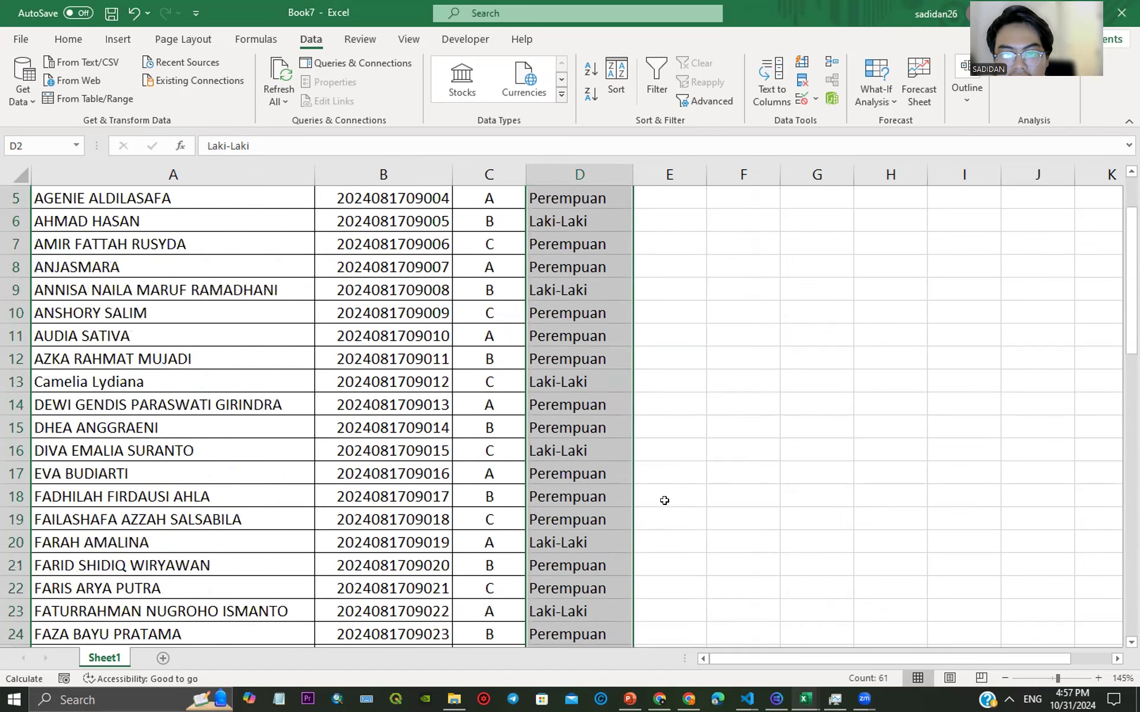
pyautogui.click(639, 336)
pyautogui.click(594, 402)
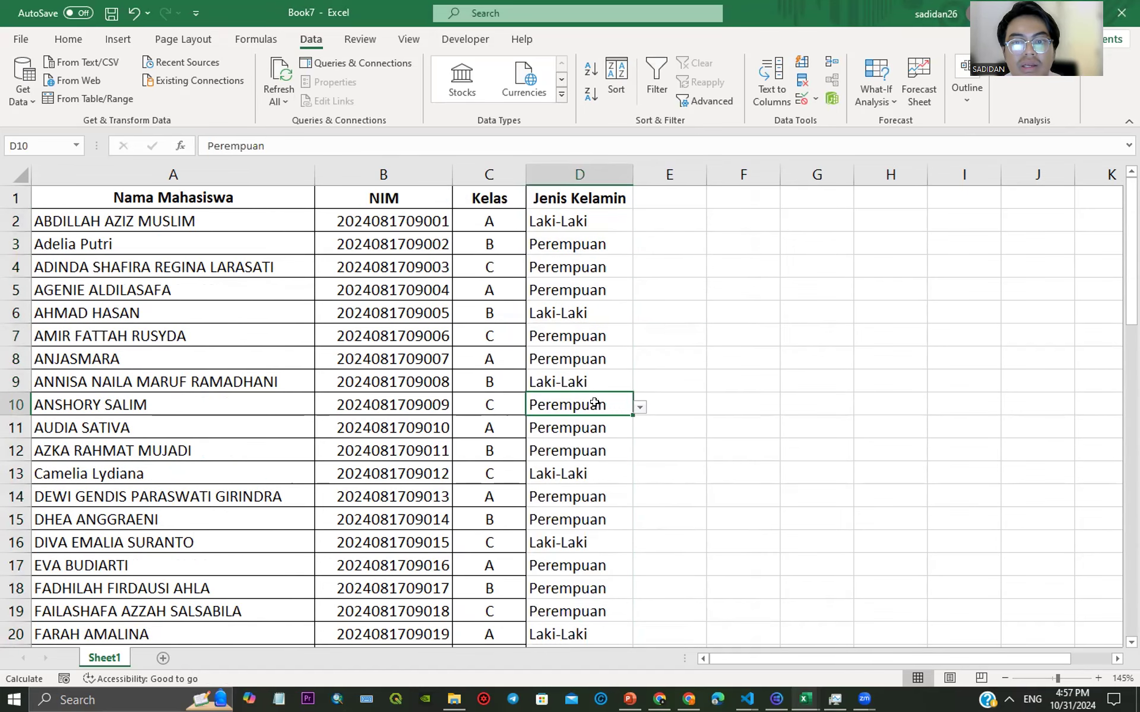
# Step: Apply cell borders to the Jenis Kelamin column, range D1:D62
pyautogui.click(657, 196)
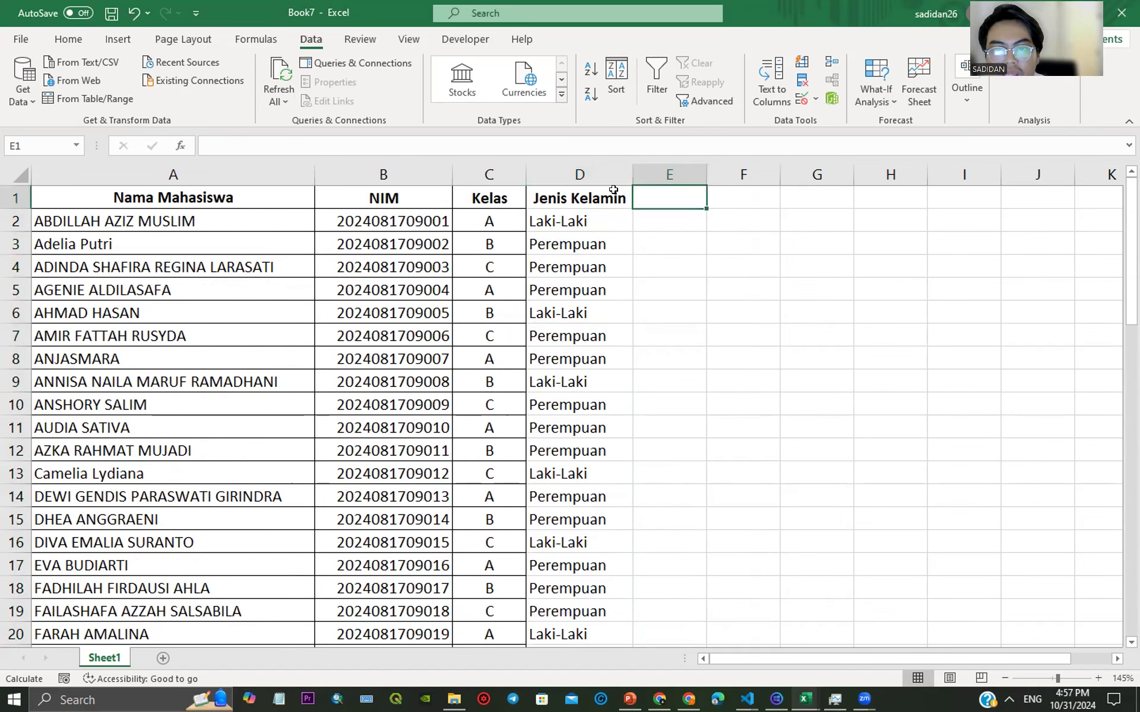
pyautogui.click(581, 196)
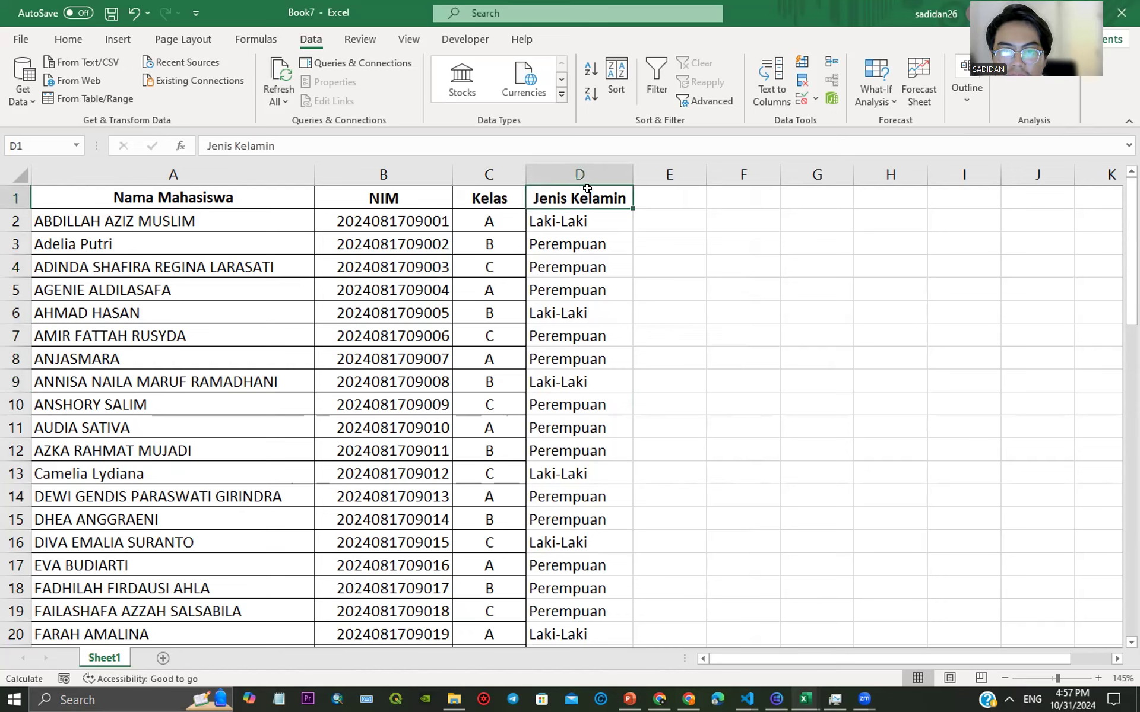
pyautogui.moveTo(587, 190); pyautogui.dragTo(550, 616)
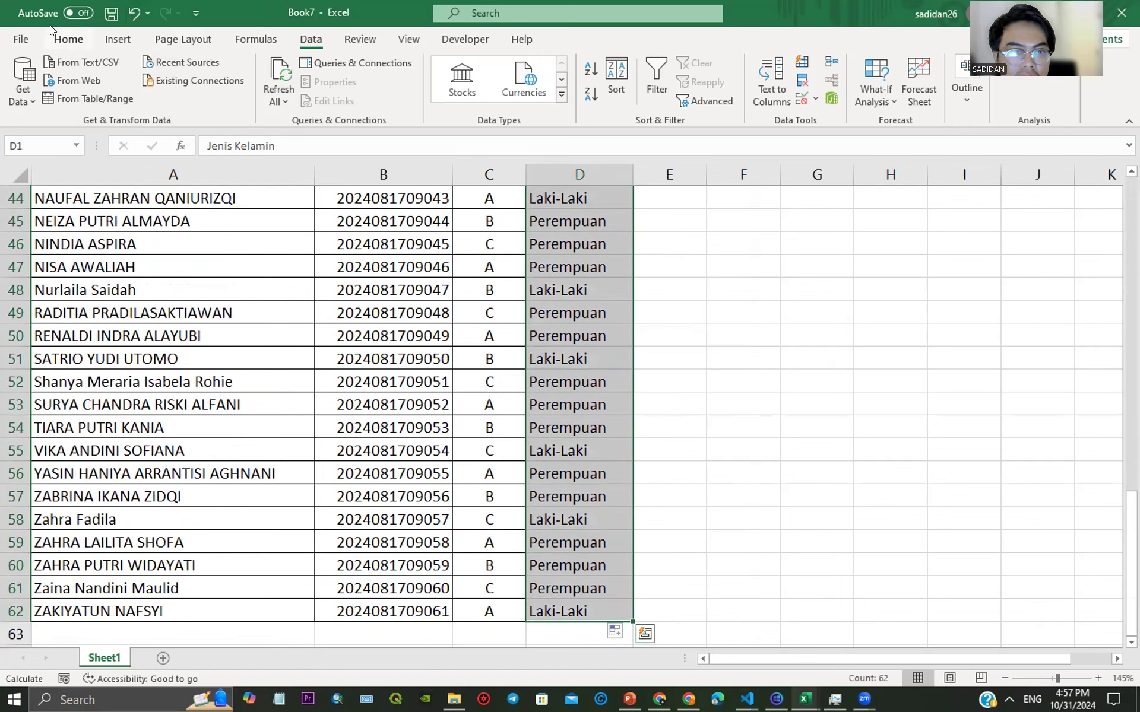
pyautogui.click(69, 46)
pyautogui.click(156, 95)
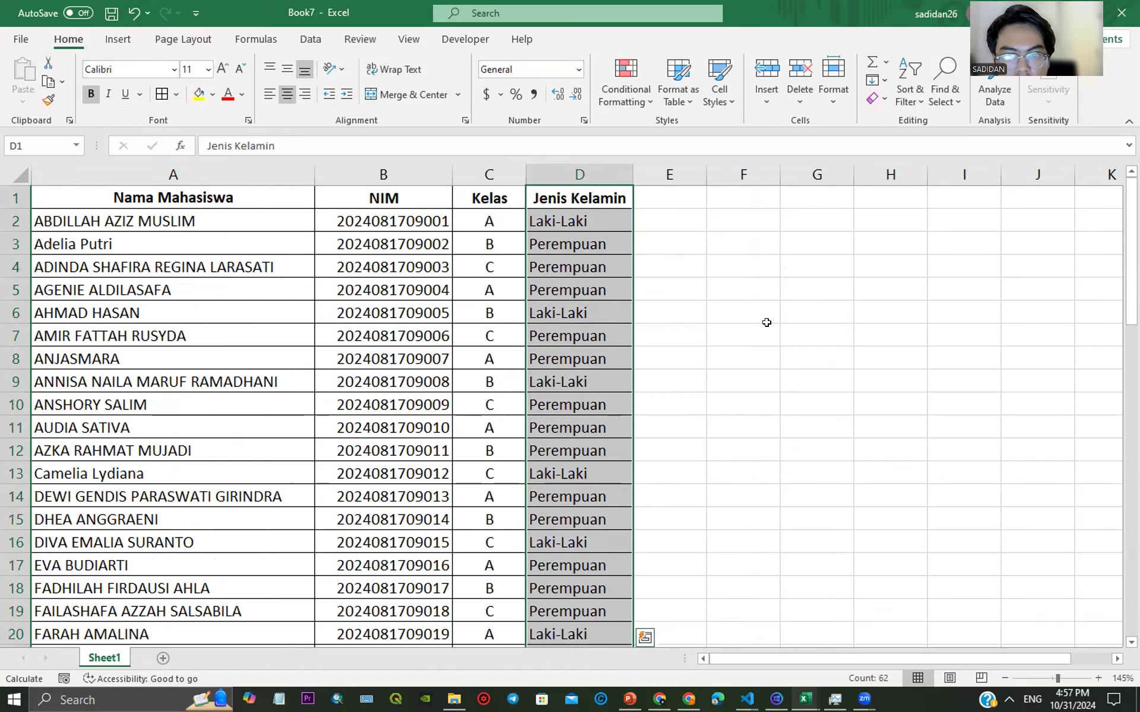
# Step: Enter the headers Kuis 1 in E1 and Kuis 2 in F1, and extend the series to Kuis 6 in J1
pyautogui.click(663, 197)
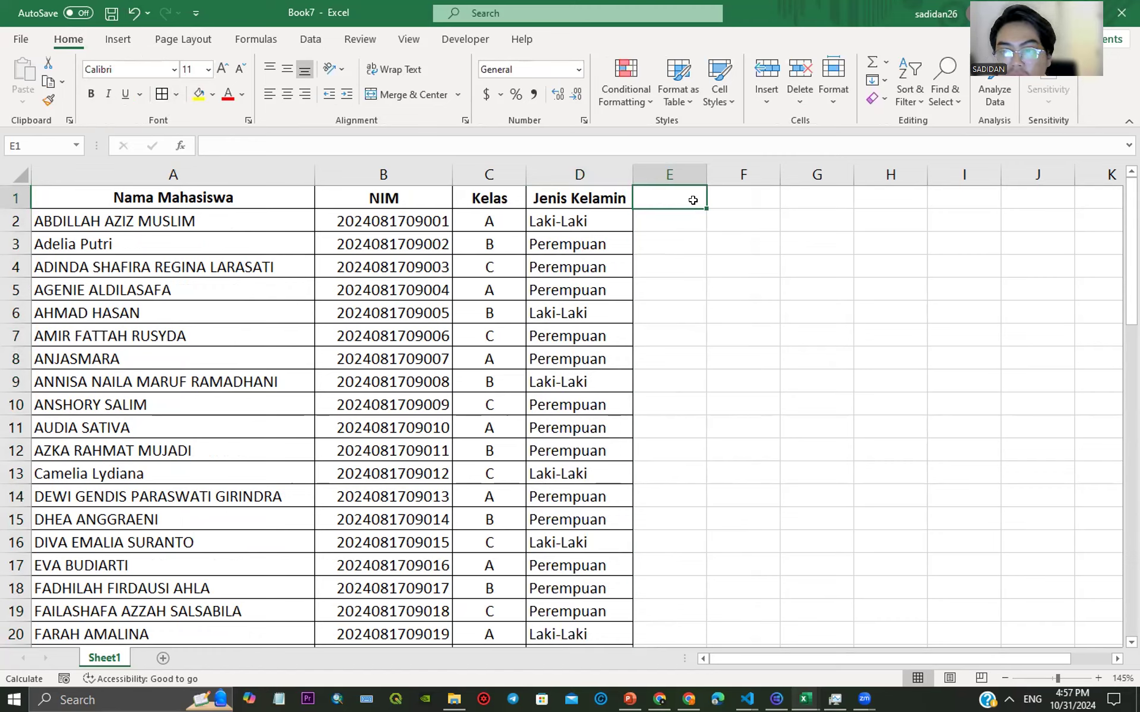
pyautogui.write('K')
pyautogui.press('BackSpace')
pyautogui.write('Kuis')
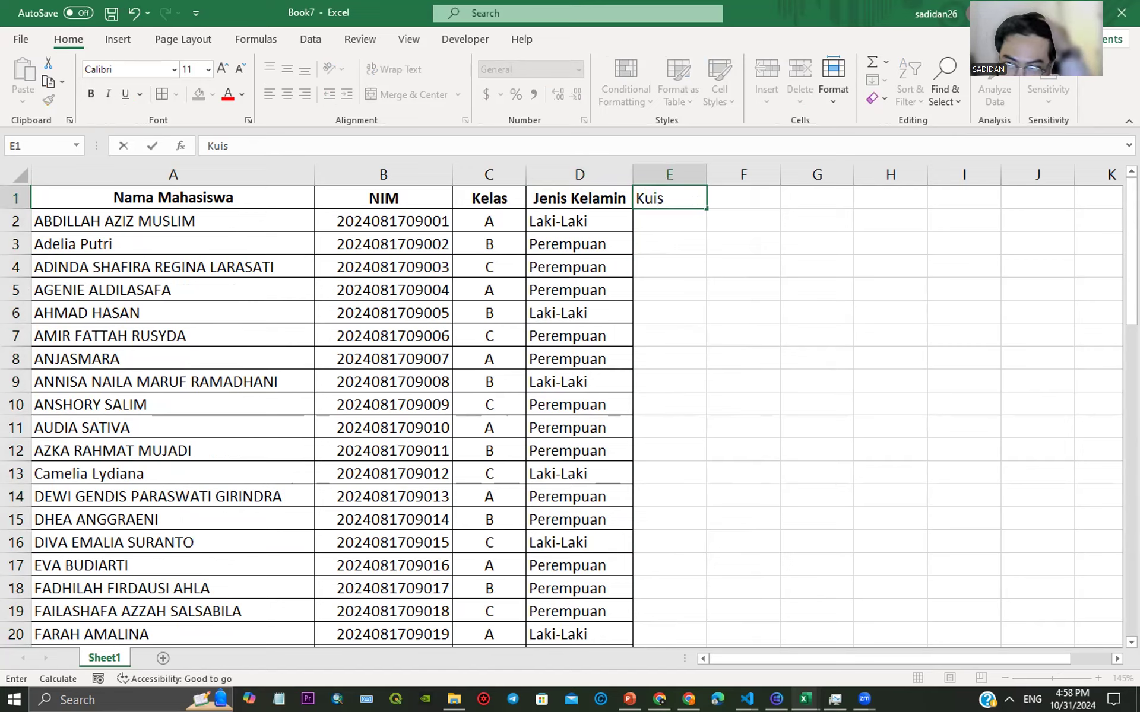
pyautogui.write(' 1')
pyautogui.click(717, 193)
pyautogui.write('Kuis 2')
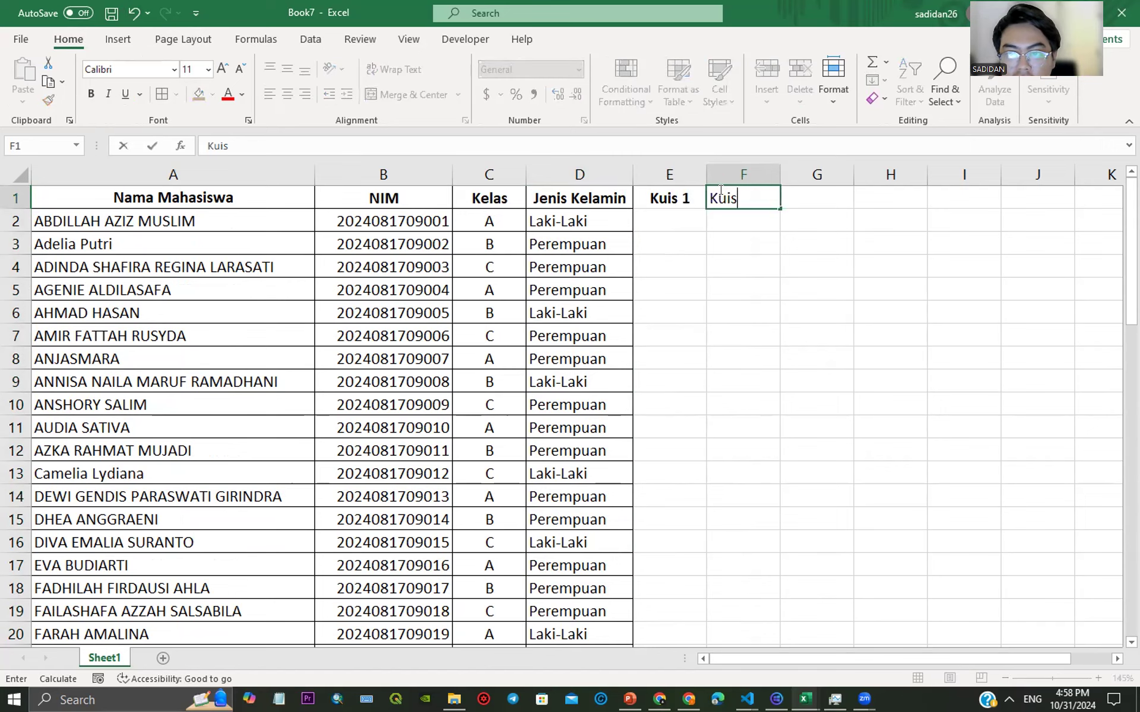
pyautogui.press('Return')
pyautogui.moveTo(689, 193); pyautogui.dragTo(1043, 233)
pyautogui.click(709, 274)
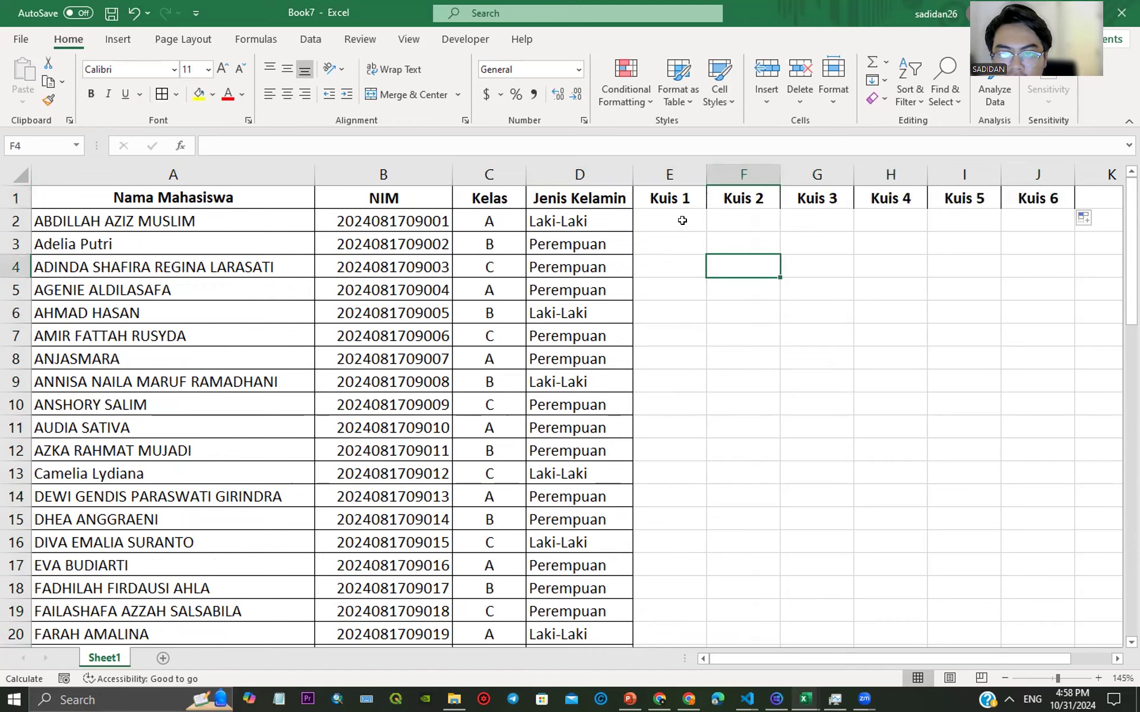
# Step: Enter the Kuis 1 scores 30, 50, 43, 45 and 60 in E2:E6
pyautogui.click(683, 220)
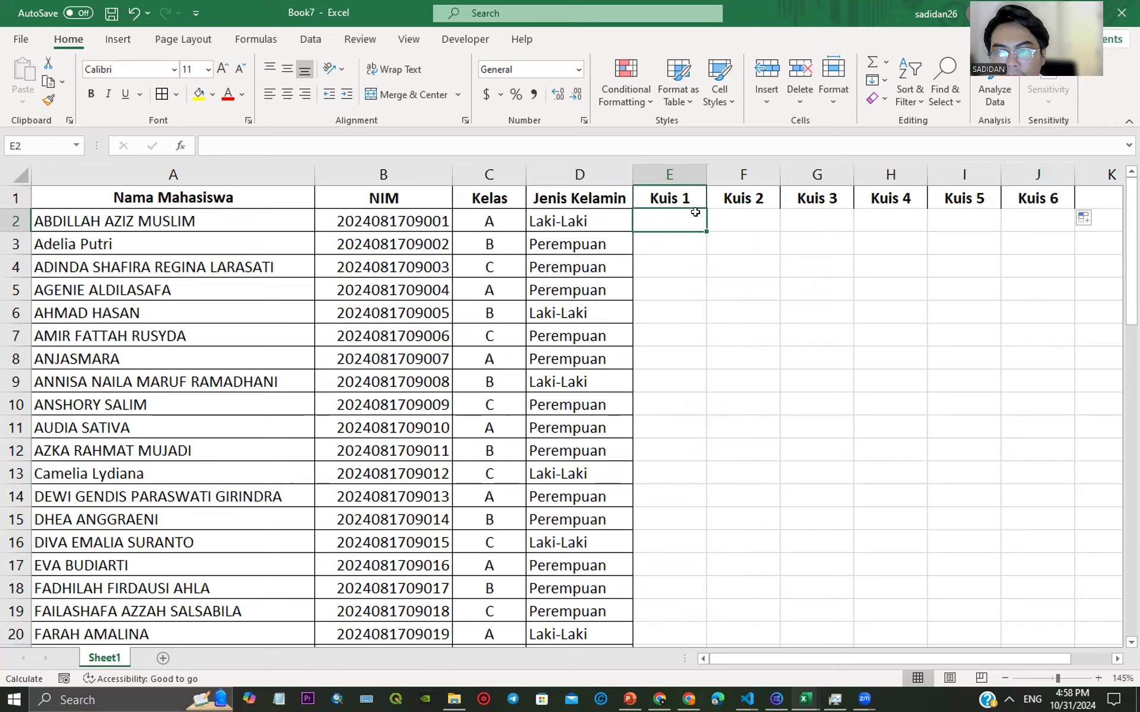
pyautogui.write('30')
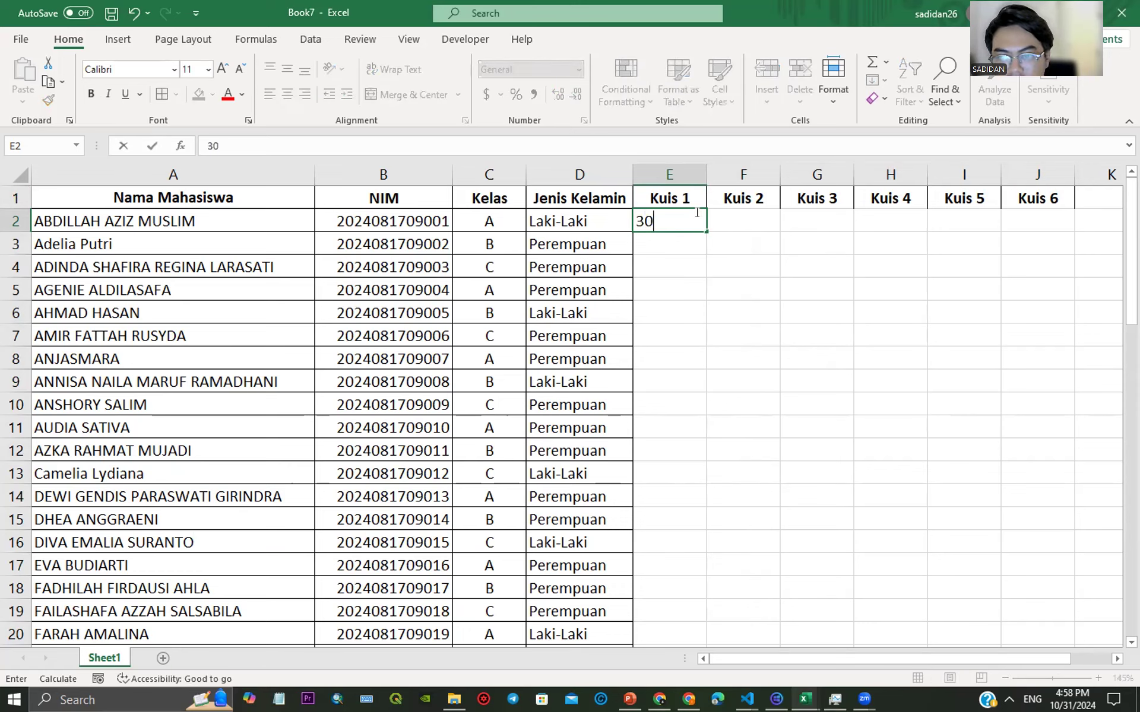
pyautogui.press('Return')
pyautogui.write('50')
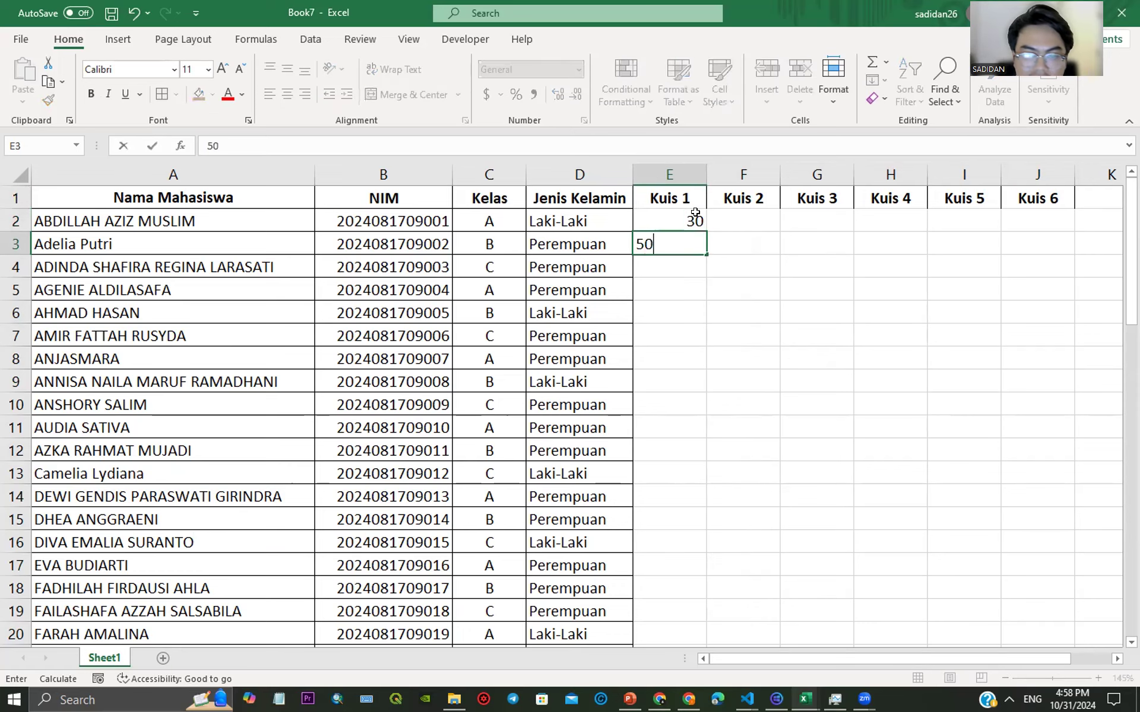
pyautogui.press('Return')
pyautogui.write('43')
pyautogui.press('Return')
pyautogui.write('45')
pyautogui.press('Return')
pyautogui.write('60')
pyautogui.press('Return')
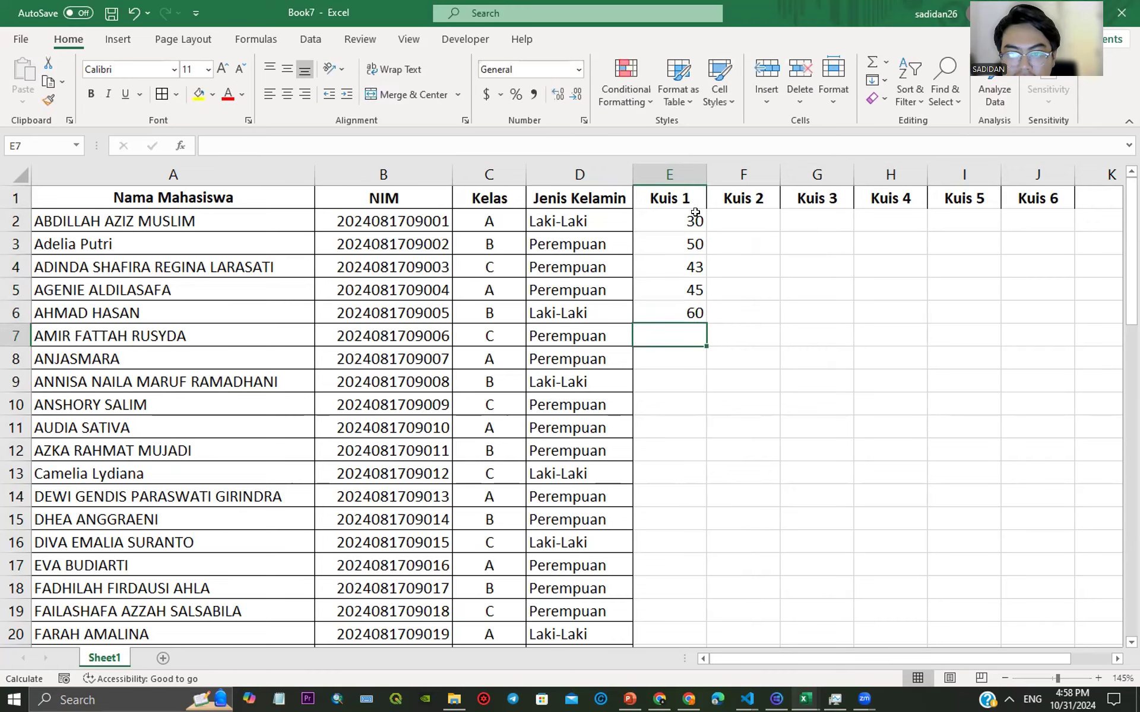
# Step: Fill the scores in E2:E6 down to E17 and check the Auto Fill options
pyautogui.moveTo(668, 220); pyautogui.dragTo(704, 494)
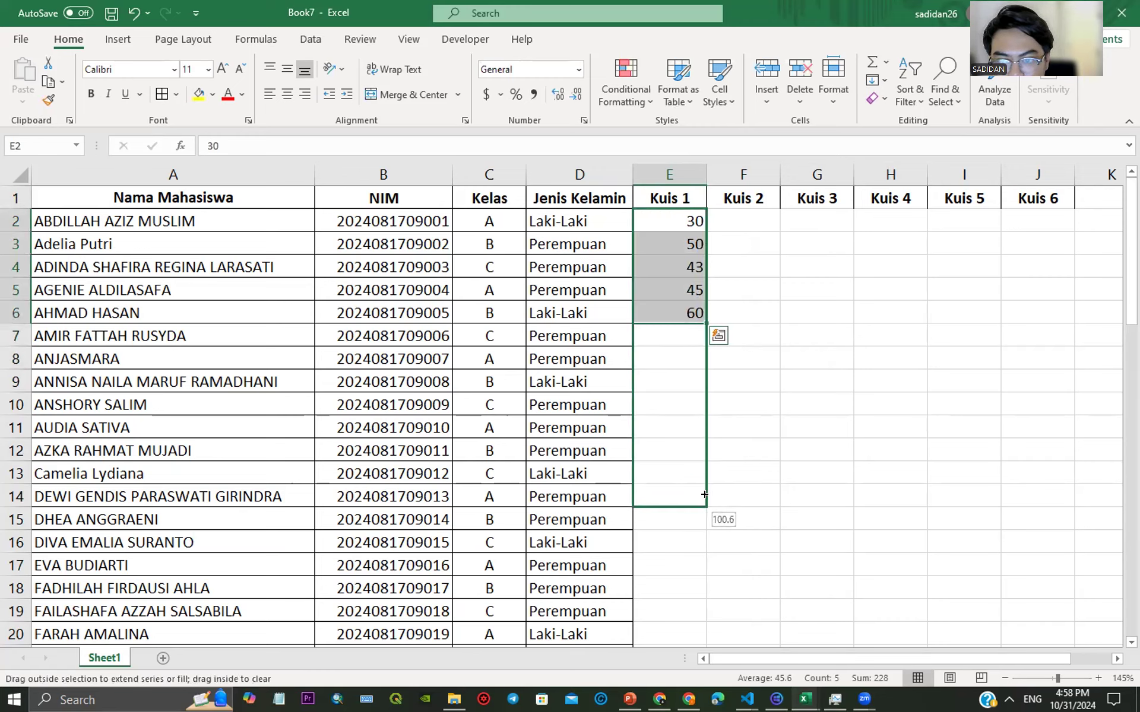
pyautogui.moveTo(703, 554); pyautogui.dragTo(704, 564)
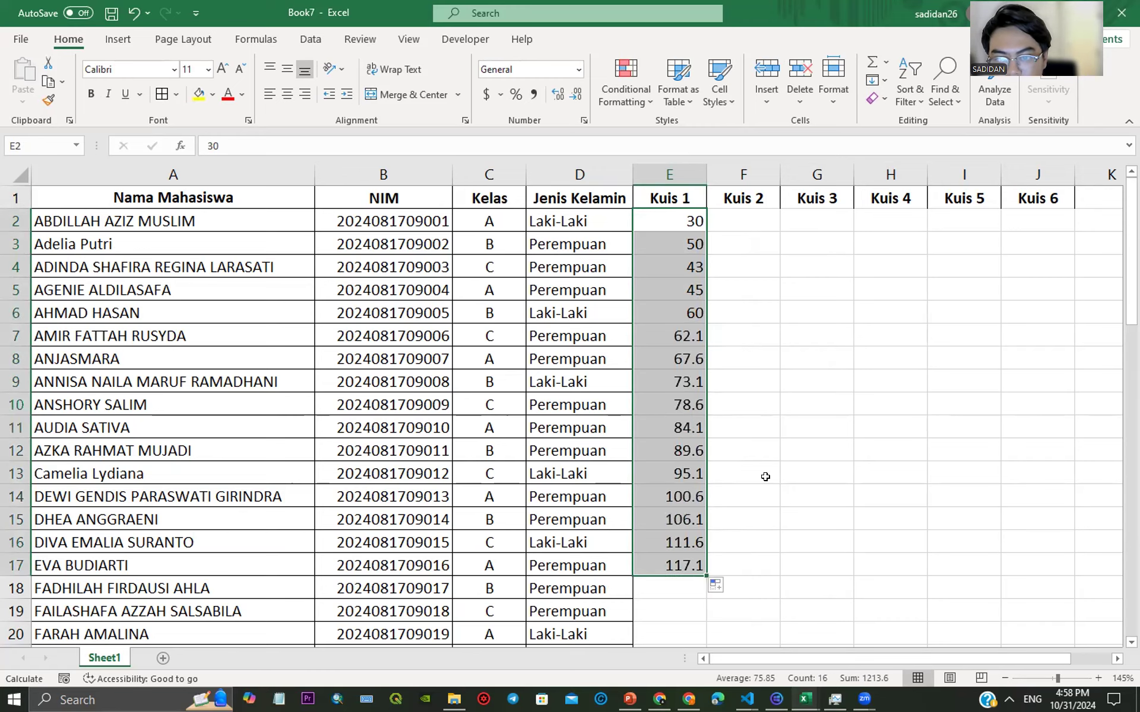
pyautogui.click(718, 586)
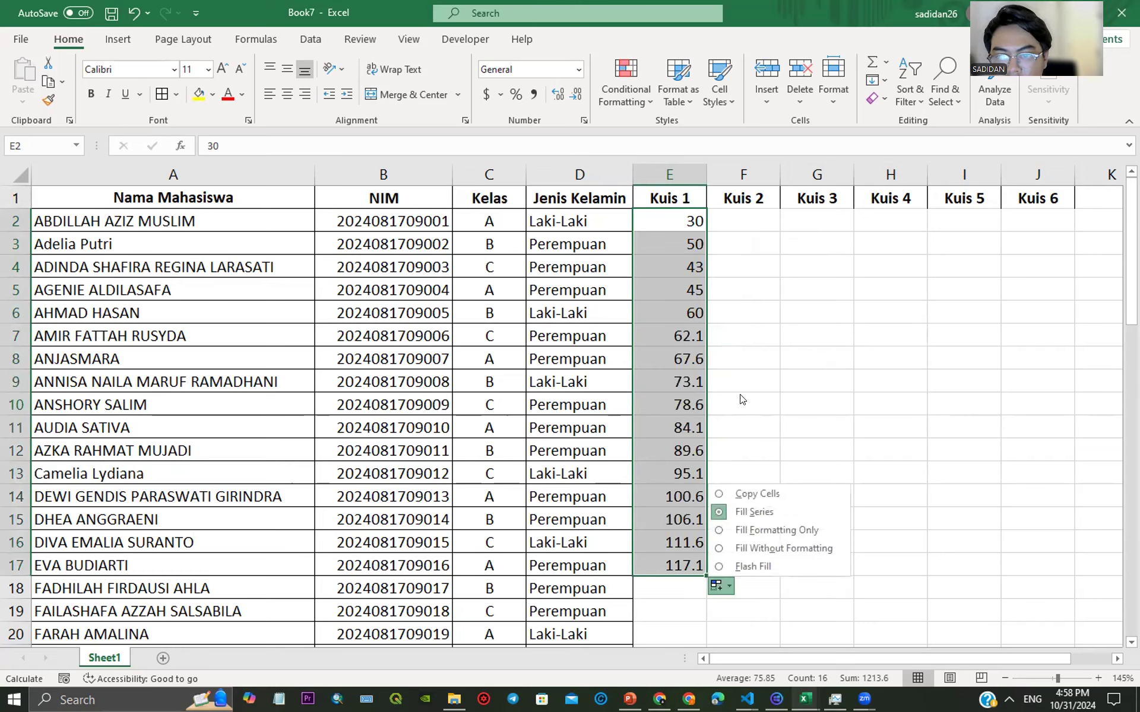
pyautogui.click(763, 364)
# Step: Undo the score fill and all the scores entered in the Kuis 1 column
pyautogui.hotkey('ctrl', 'z')
pyautogui.hotkey('ctrl', 'z')
pyautogui.hotkey('ctrl', 'z')
pyautogui.hotkey('ctrl', 'z')
pyautogui.hotkey('ctrl', 'z')
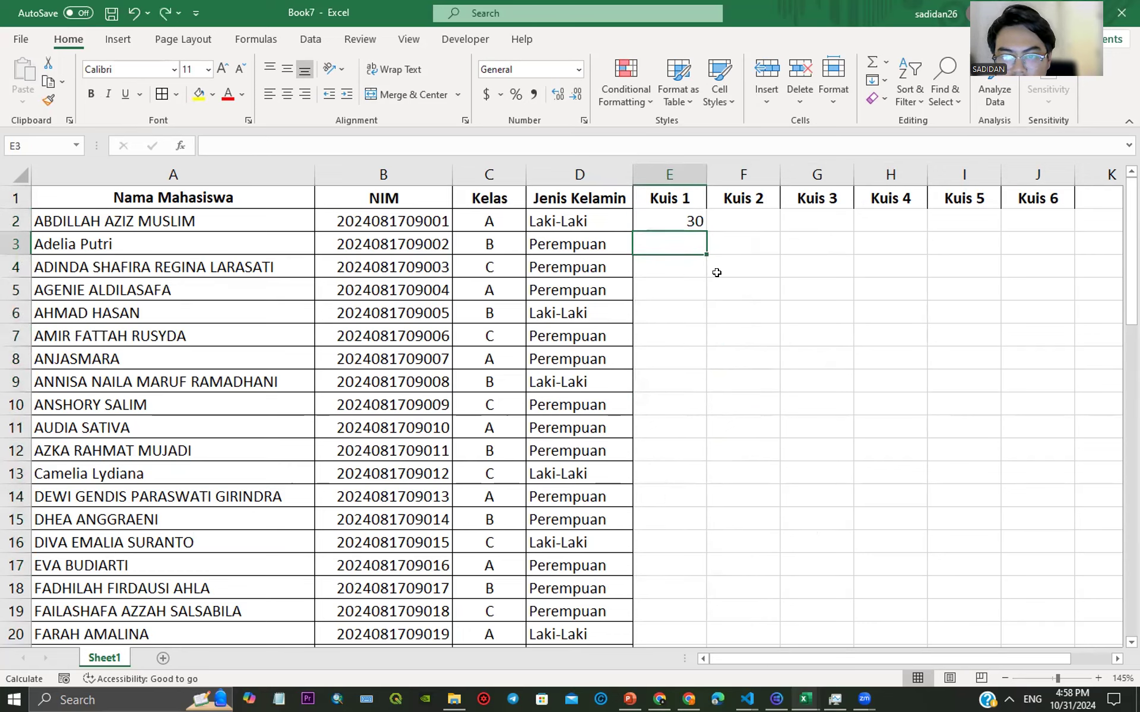
pyautogui.hotkey('ctrl', 'z')
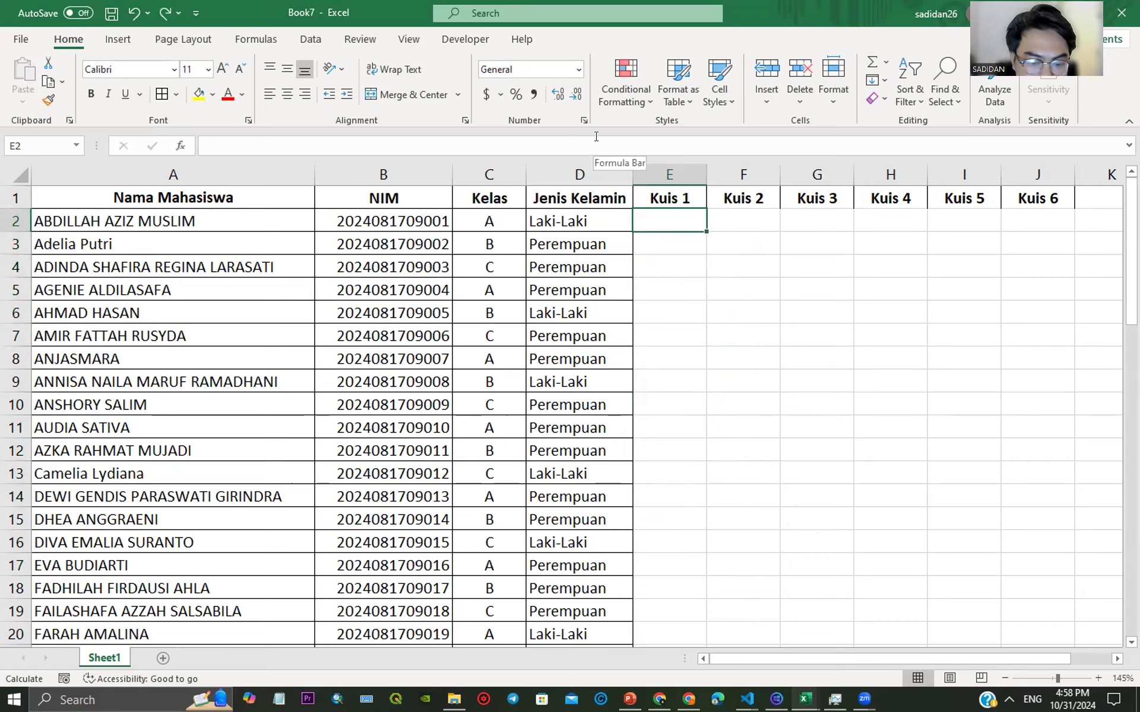
# Step: Enter the formula =RAND() in E2 and fill it down to E12
pyautogui.write('=rand')
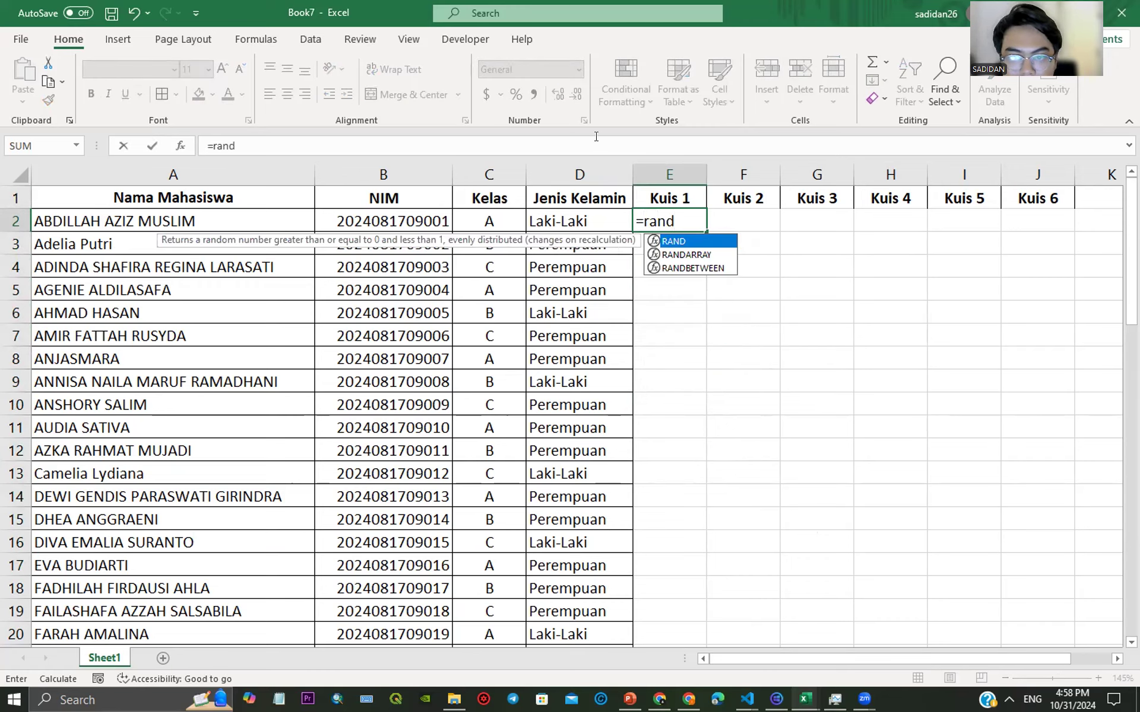
pyautogui.write('()')
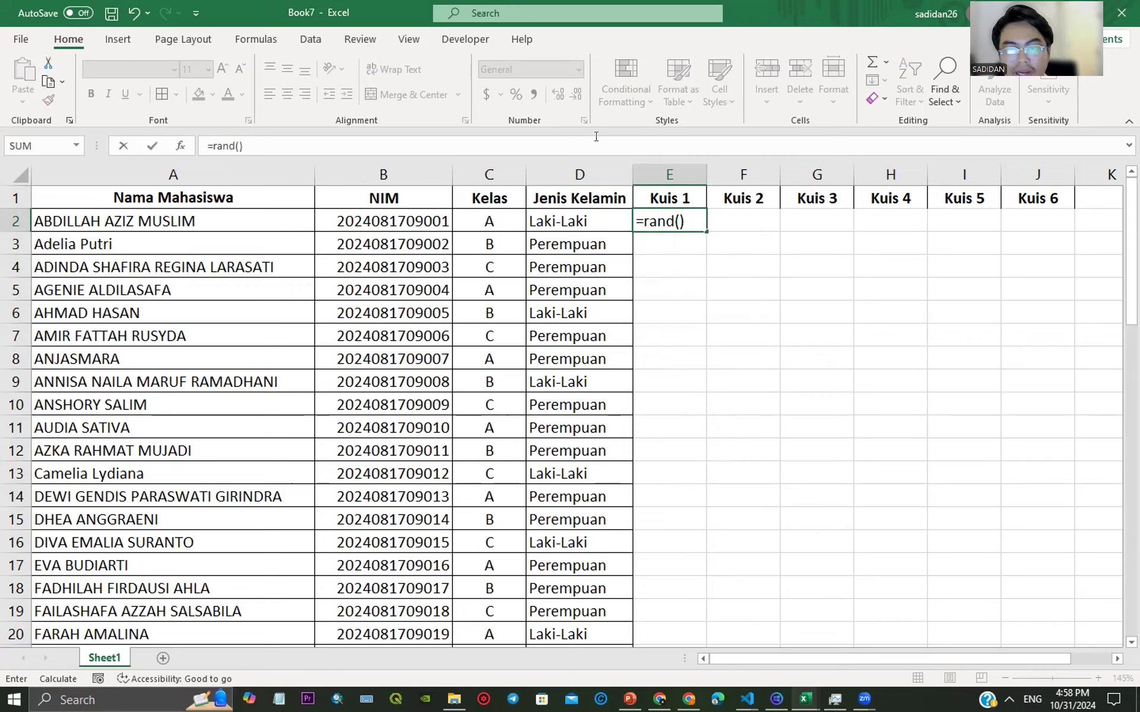
pyautogui.press('Return')
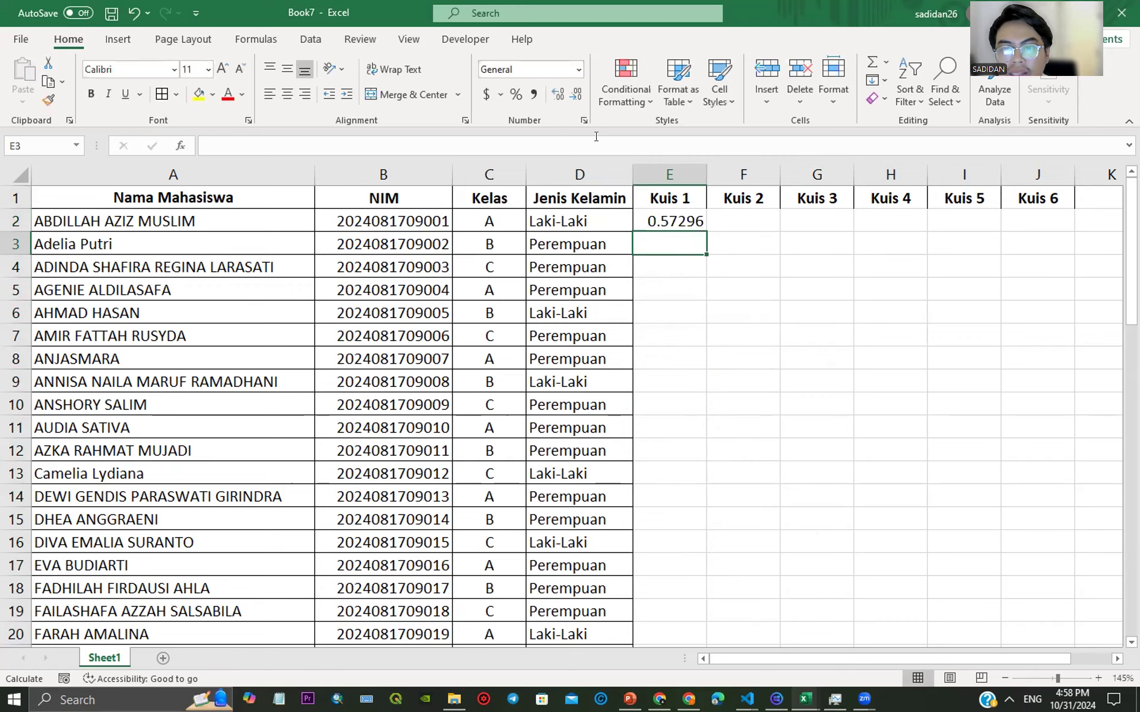
pyautogui.click(695, 224)
pyautogui.moveTo(706, 232); pyautogui.dragTo(683, 469)
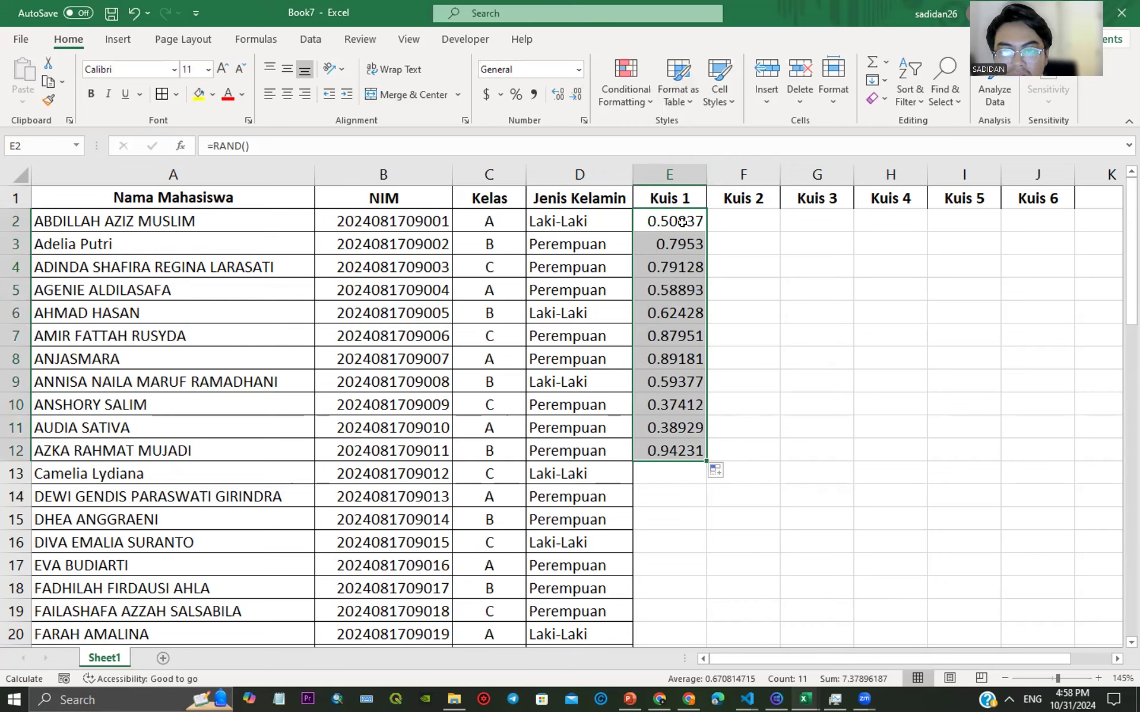
# Step: Clear the random numbers from E2:E12 and return to cell E2
pyautogui.press('Delete')
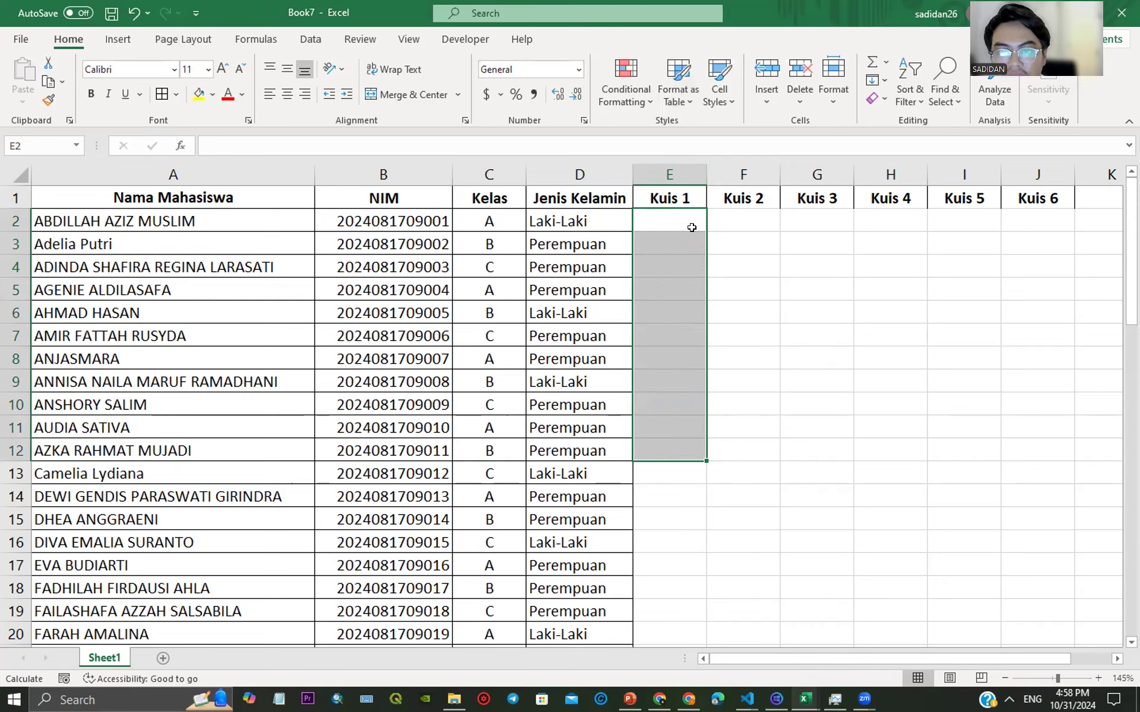
pyautogui.click(684, 221)
pyautogui.click(267, 145)
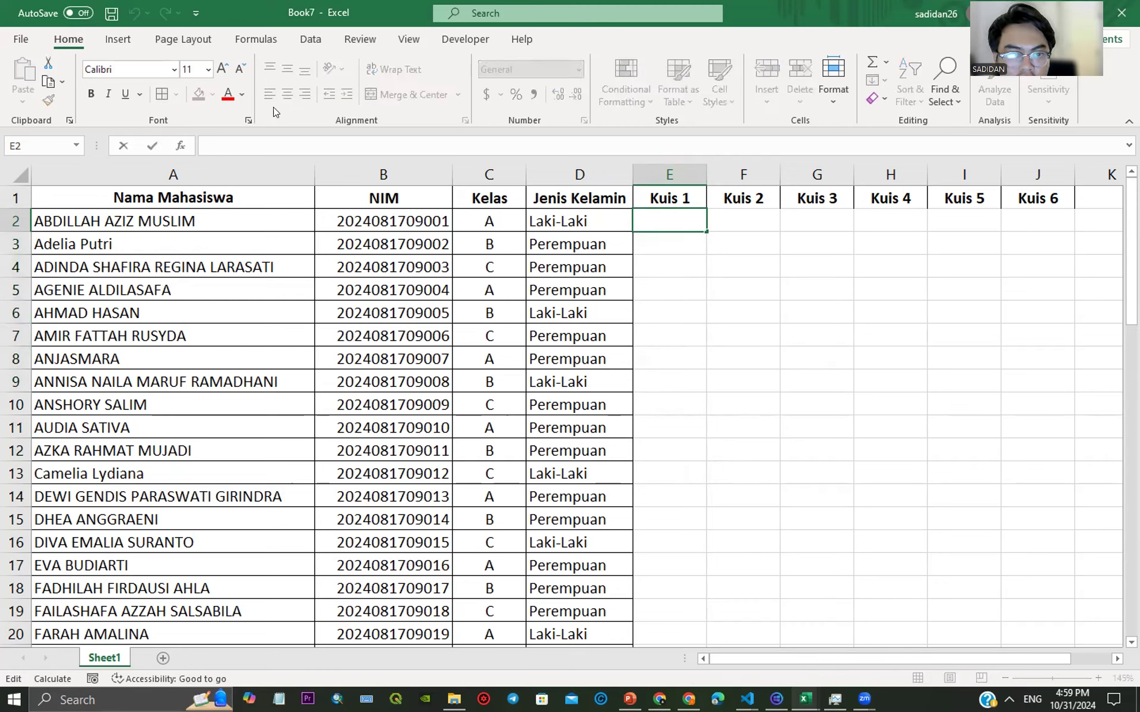
pyautogui.click(690, 247)
pyautogui.click(680, 223)
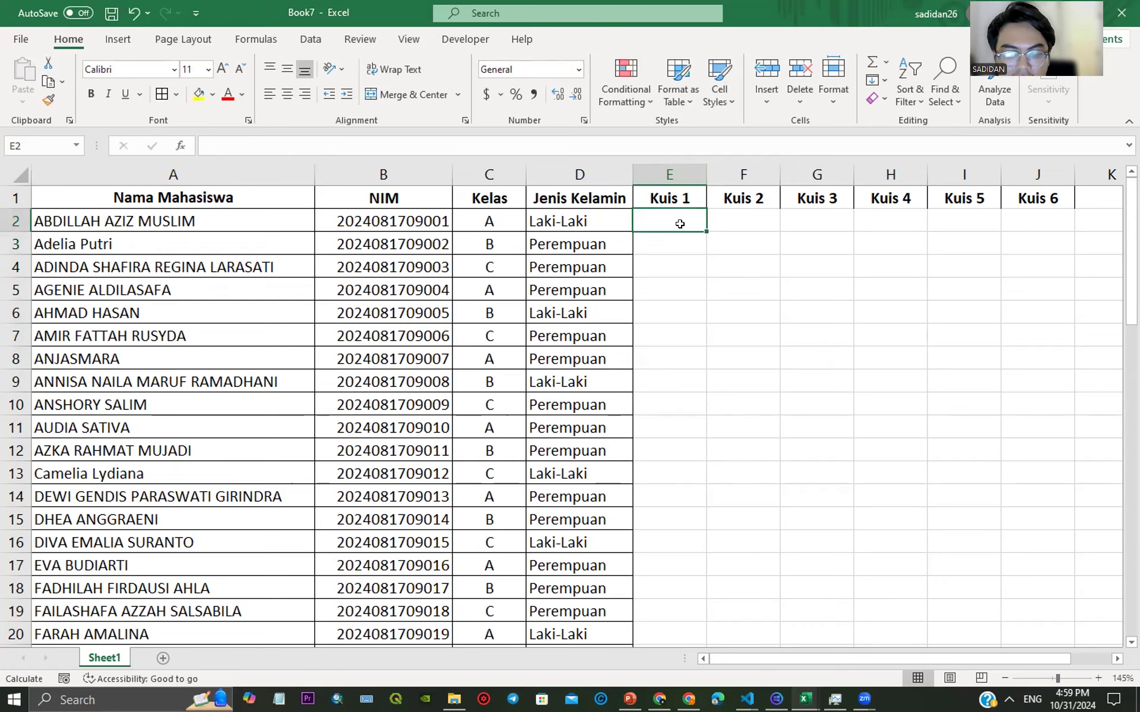
pyautogui.write('=')
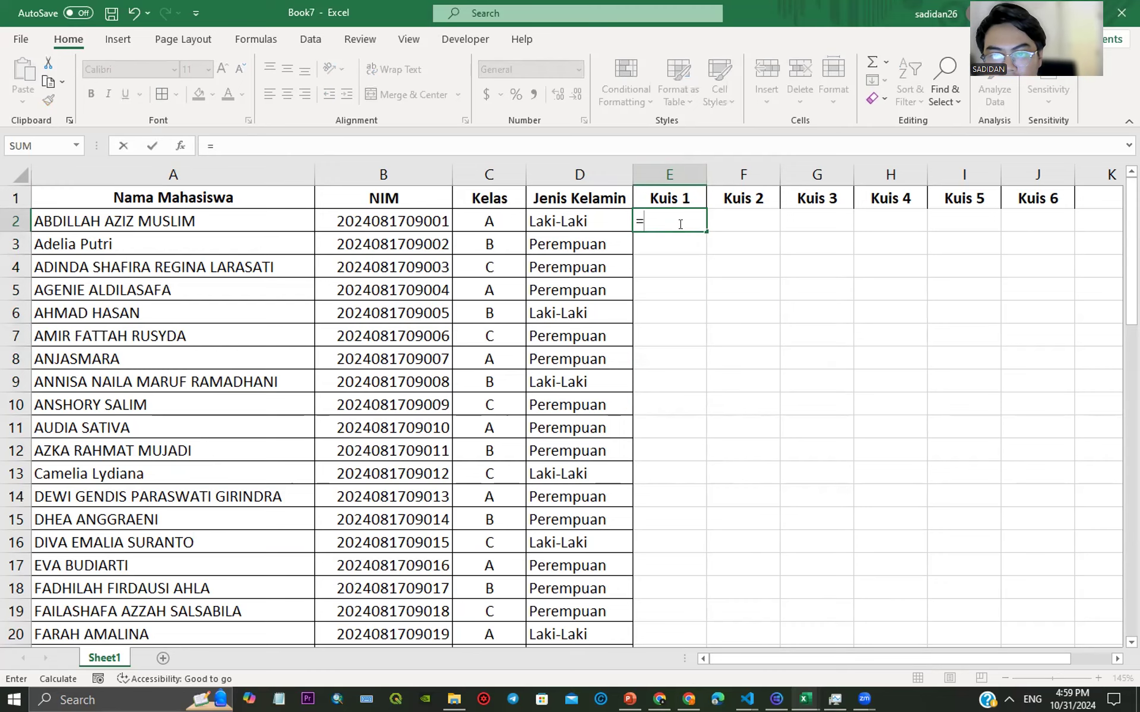
pyautogui.click(720, 290)
pyautogui.press('Return')
pyautogui.click(692, 219)
pyautogui.press('Delete')
# Step: Enter the formula =RANDBETWEEN(39, 94) in cell E2 under Kuis 1
pyautogui.scroll(1, 705, 288)
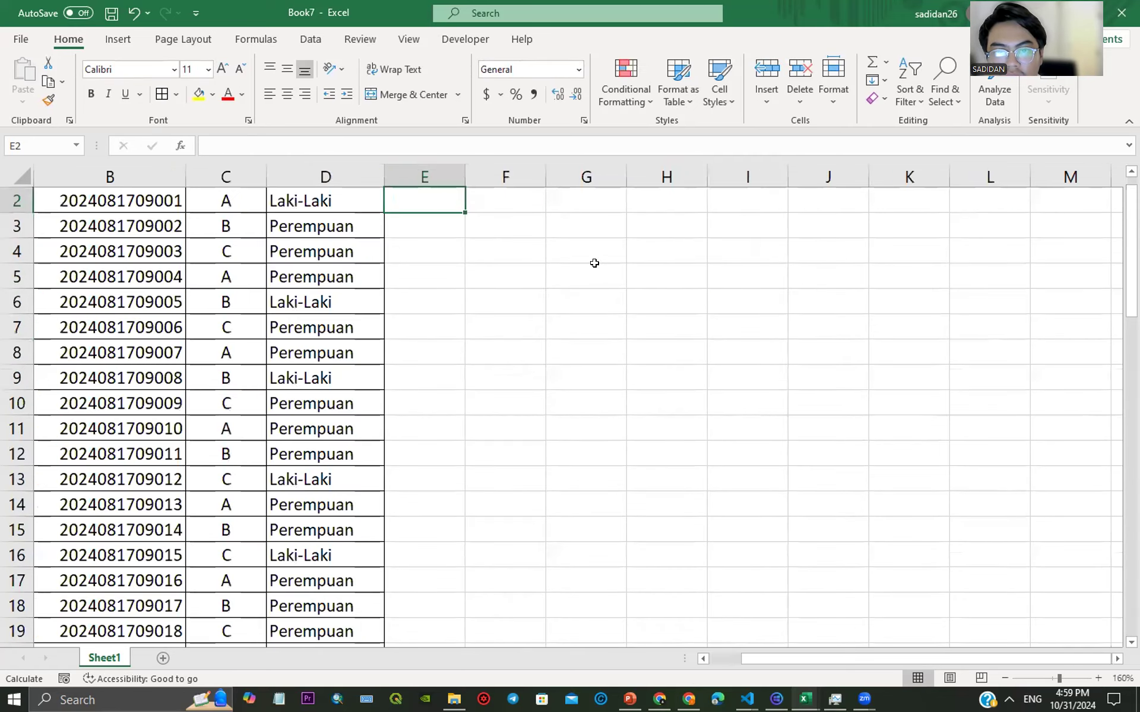
pyautogui.scroll(3, 594, 263)
pyautogui.write('=')
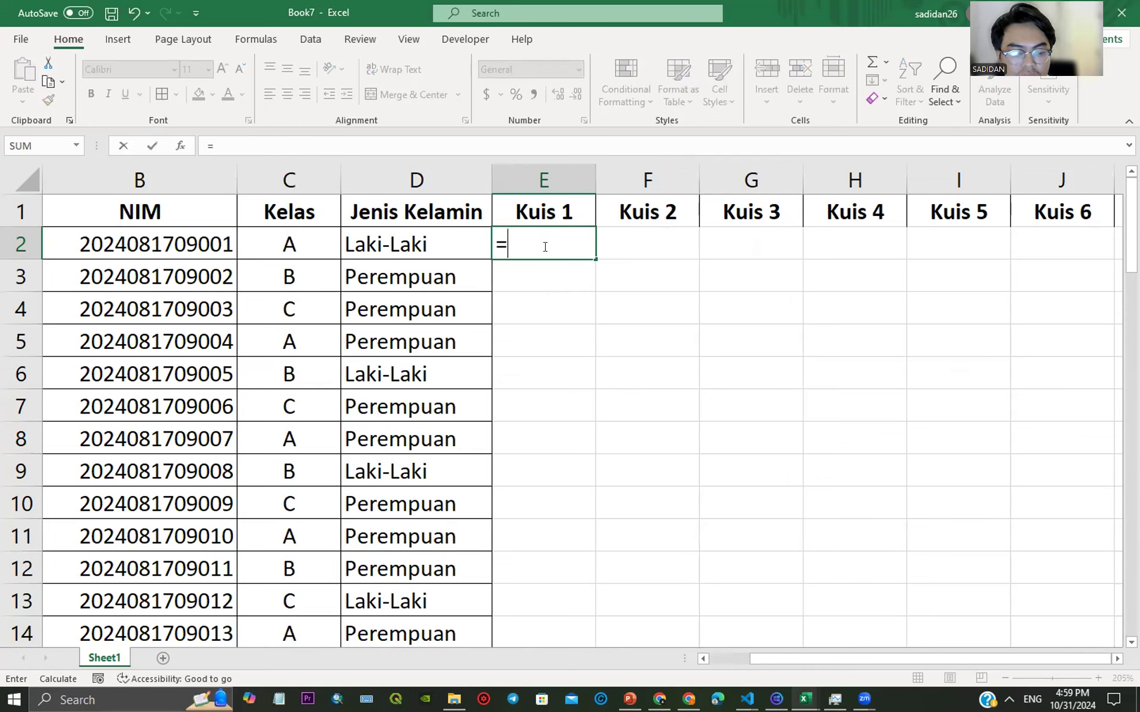
pyautogui.write('ra')
pyautogui.press('BackSpace')
pyautogui.press('BackSpace')
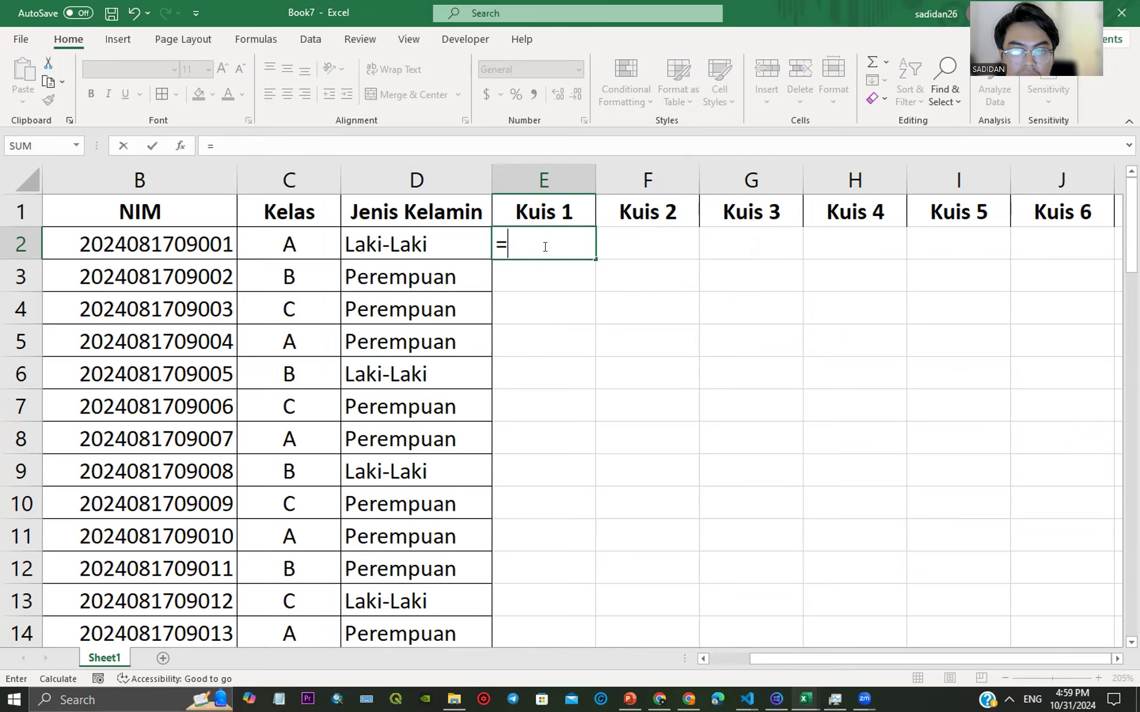
pyautogui.write('ran')
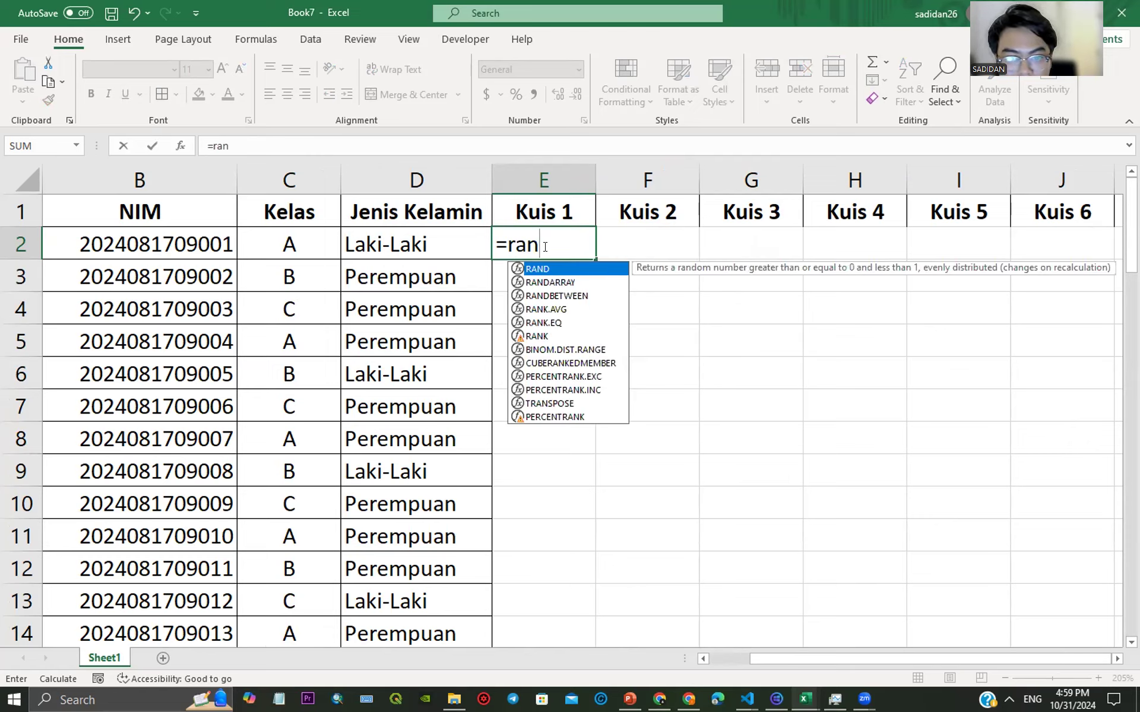
pyautogui.write('b')
pyautogui.press('BackSpace')
pyautogui.write('d')
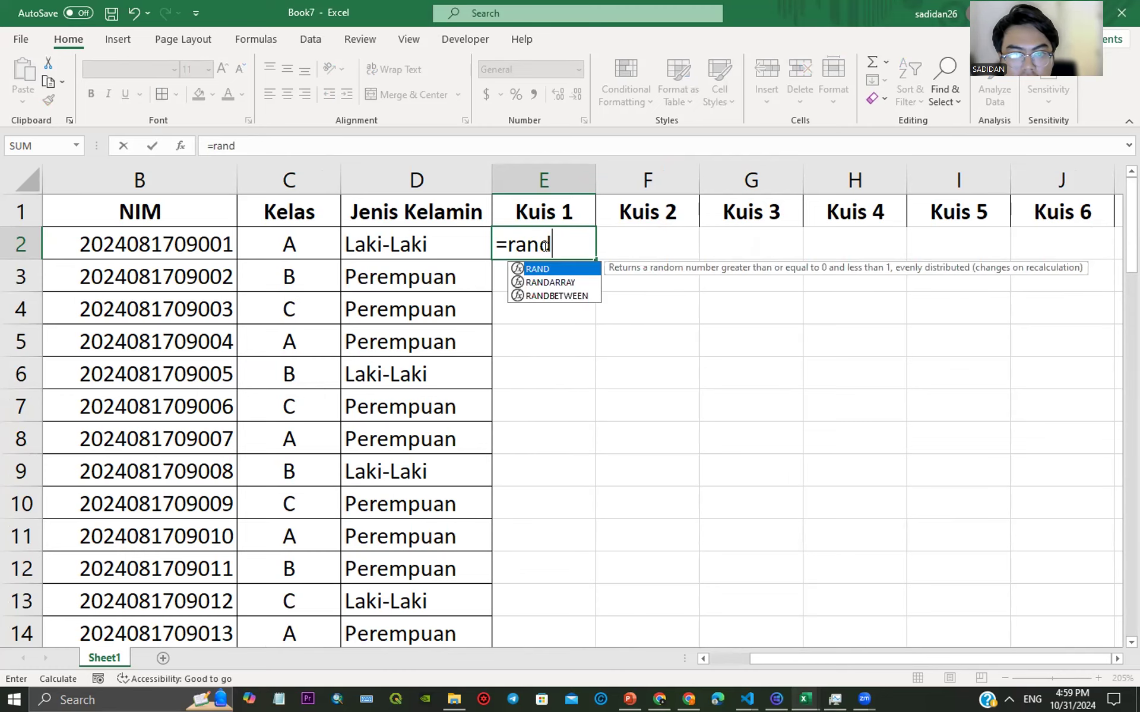
pyautogui.click(550, 295)
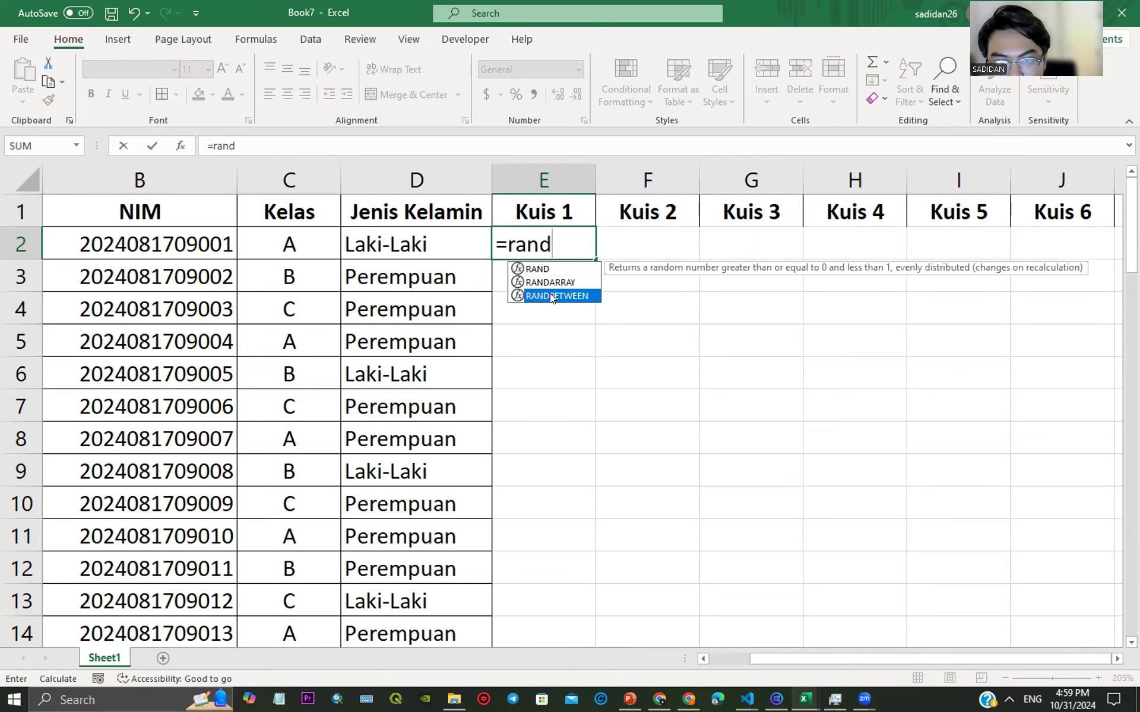
pyautogui.click(552, 243)
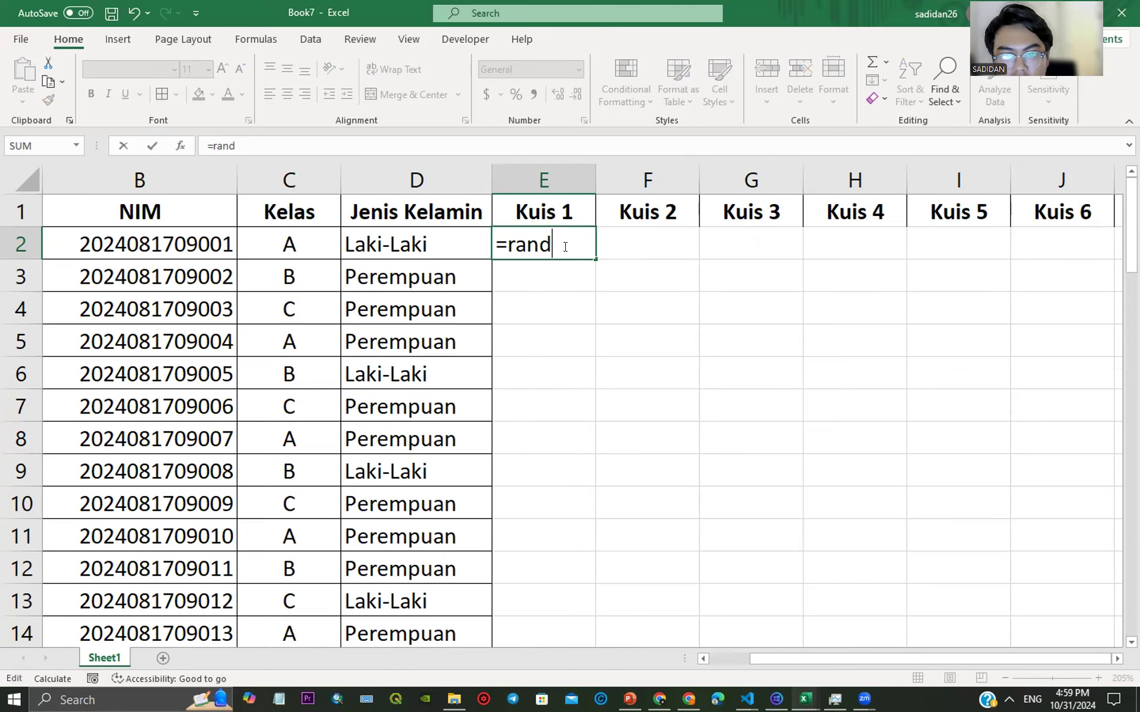
pyautogui.write('betw')
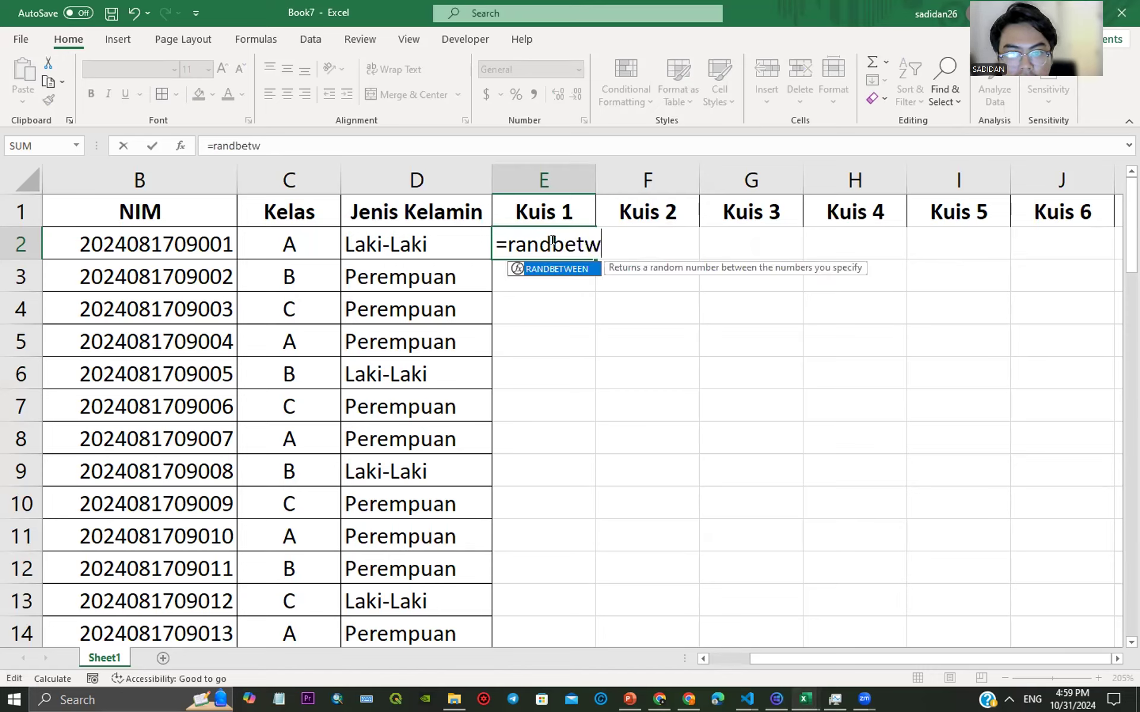
pyautogui.write('een')
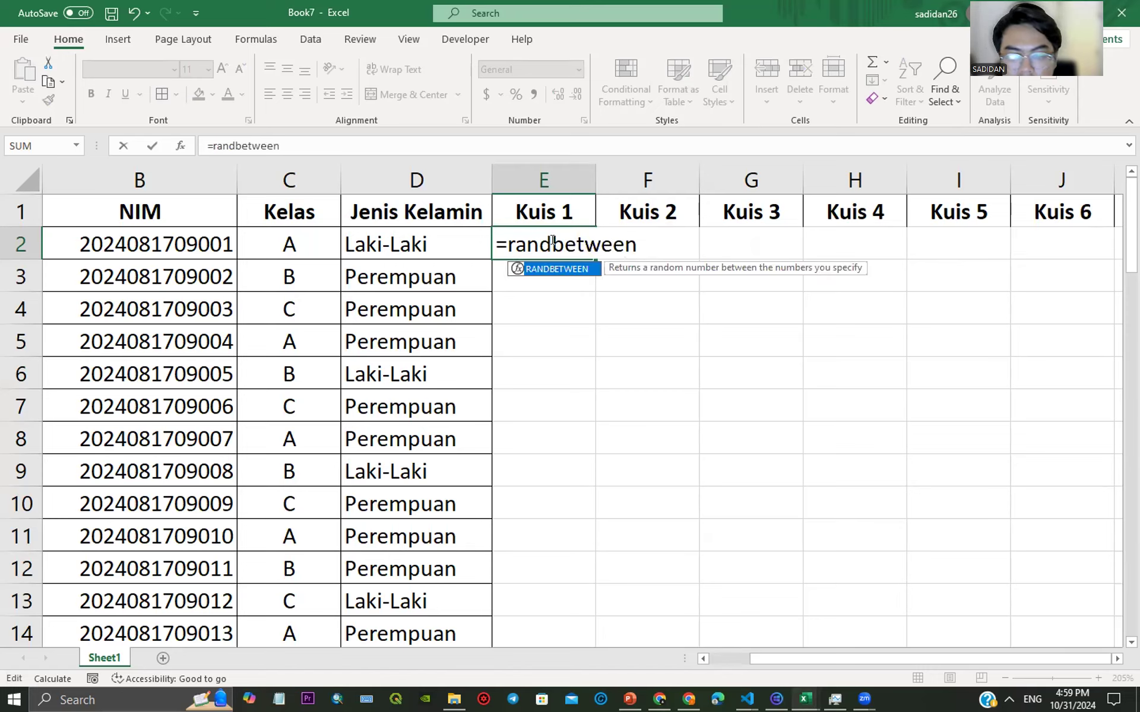
pyautogui.write('(')
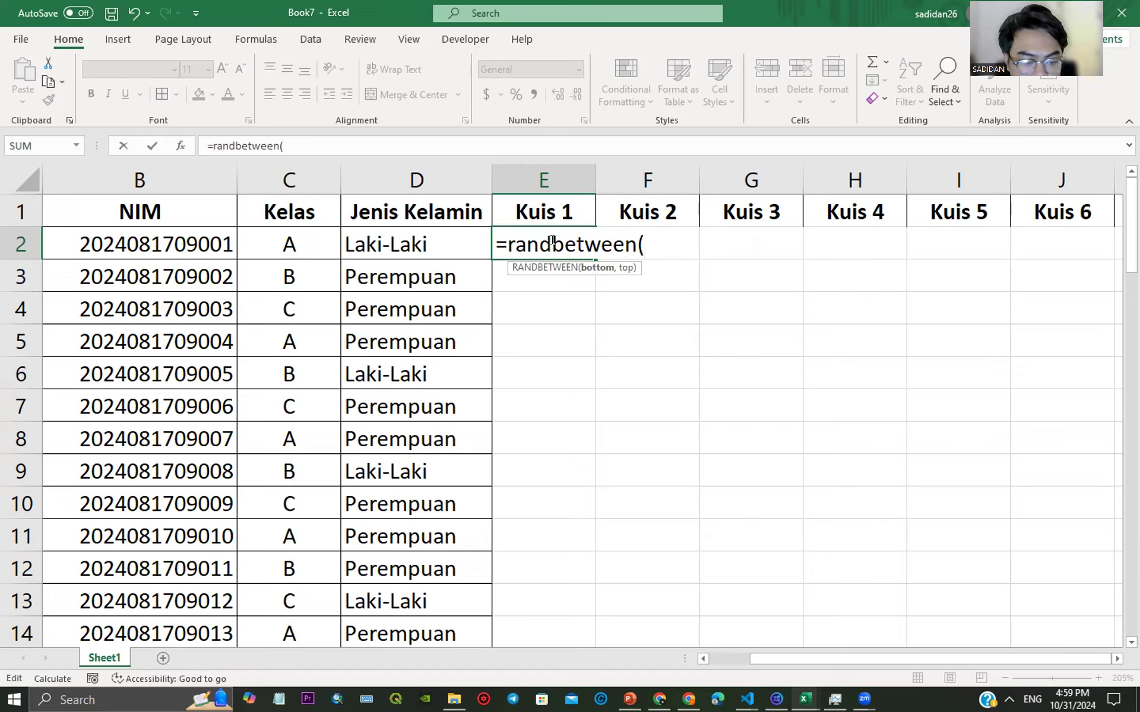
pyautogui.write('39, 94')
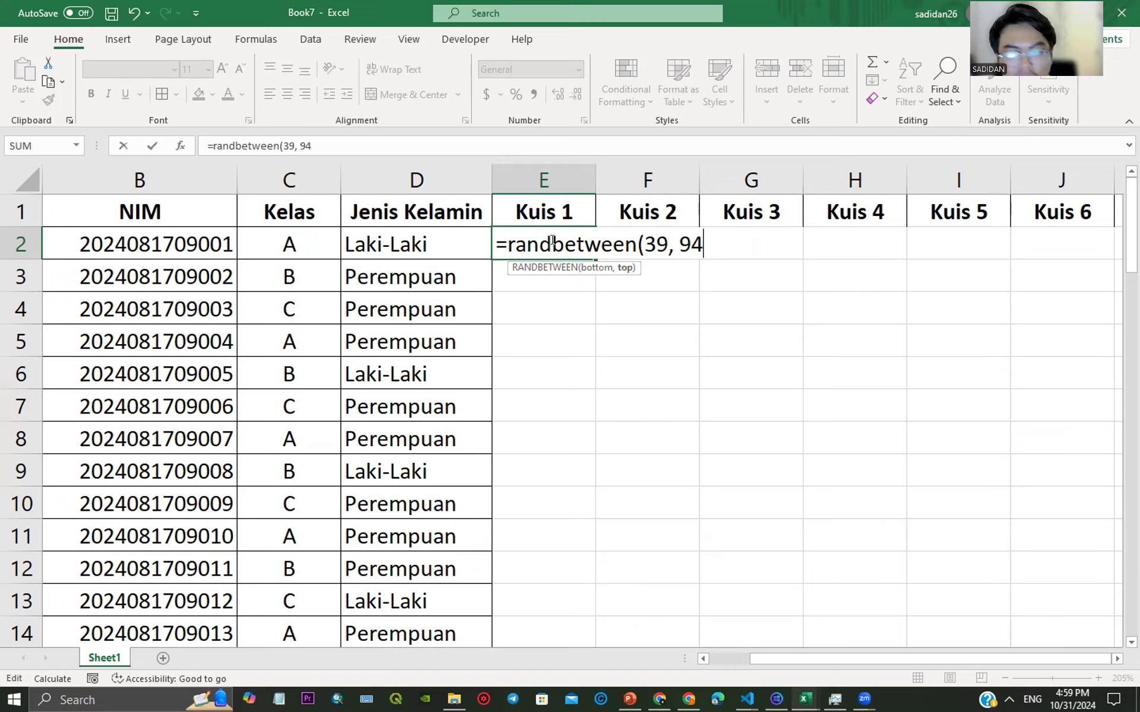
pyautogui.write(')')
pyautogui.press('Return')
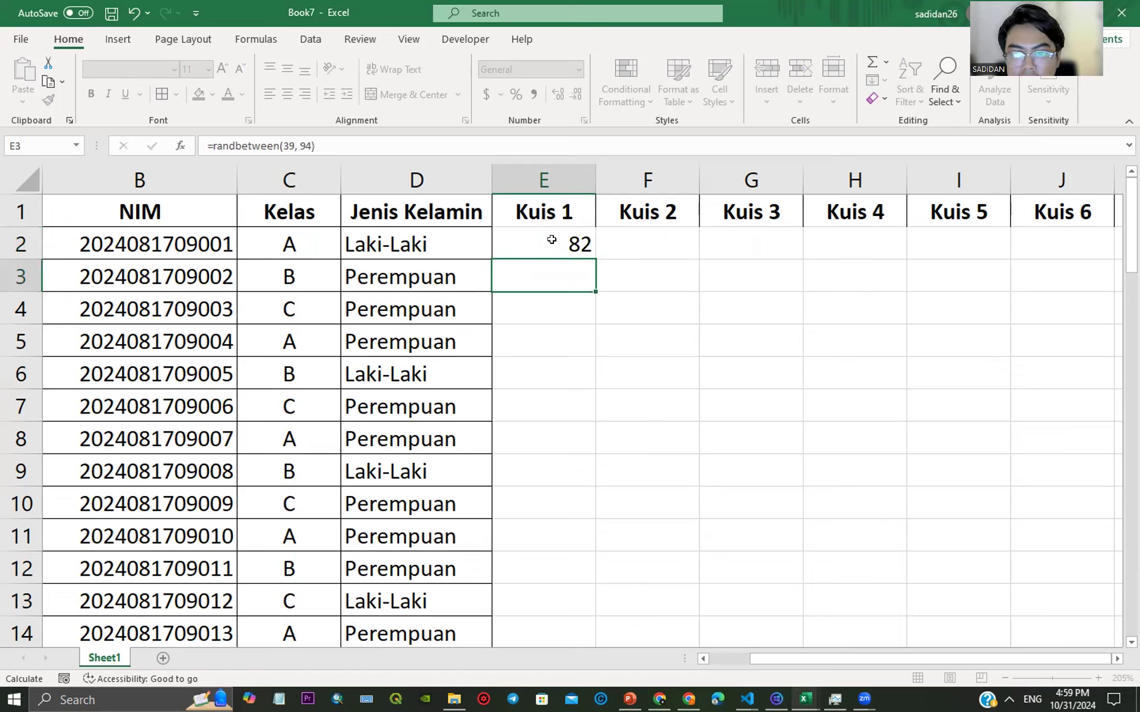
# Step: Fill the E2 formula down the Kuis 1 column to the last student row, E62
pyautogui.click(543, 238)
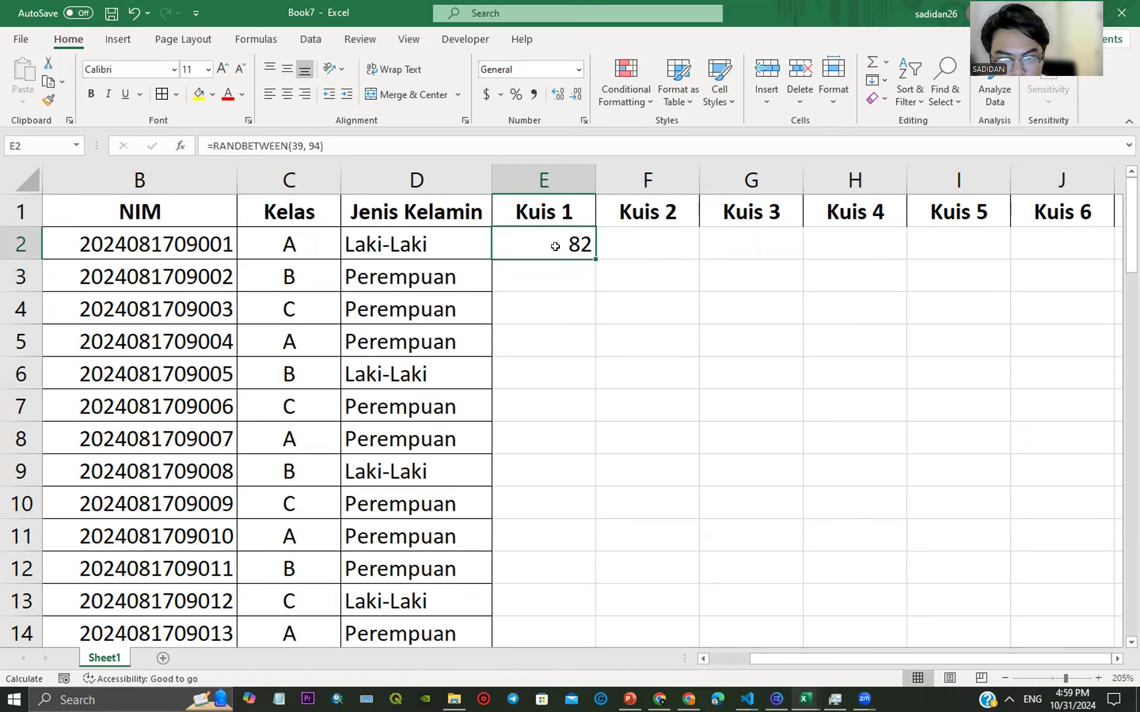
pyautogui.moveTo(591, 259); pyautogui.dragTo(542, 570)
pyautogui.scroll(17, 649, 333)
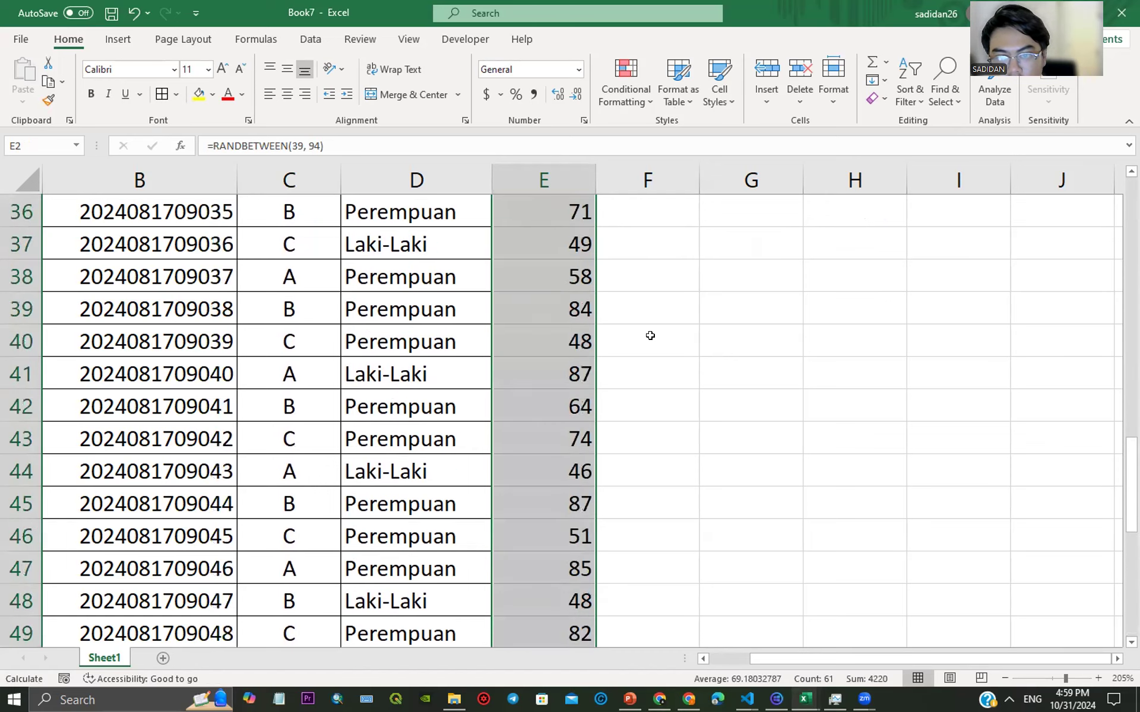
# Step: Fill the E2 formula across to J2, and fill the F2 formula down the Kuis 2 column to F62
pyautogui.click(580, 247)
pyautogui.moveTo(595, 257); pyautogui.dragTo(246, 240)
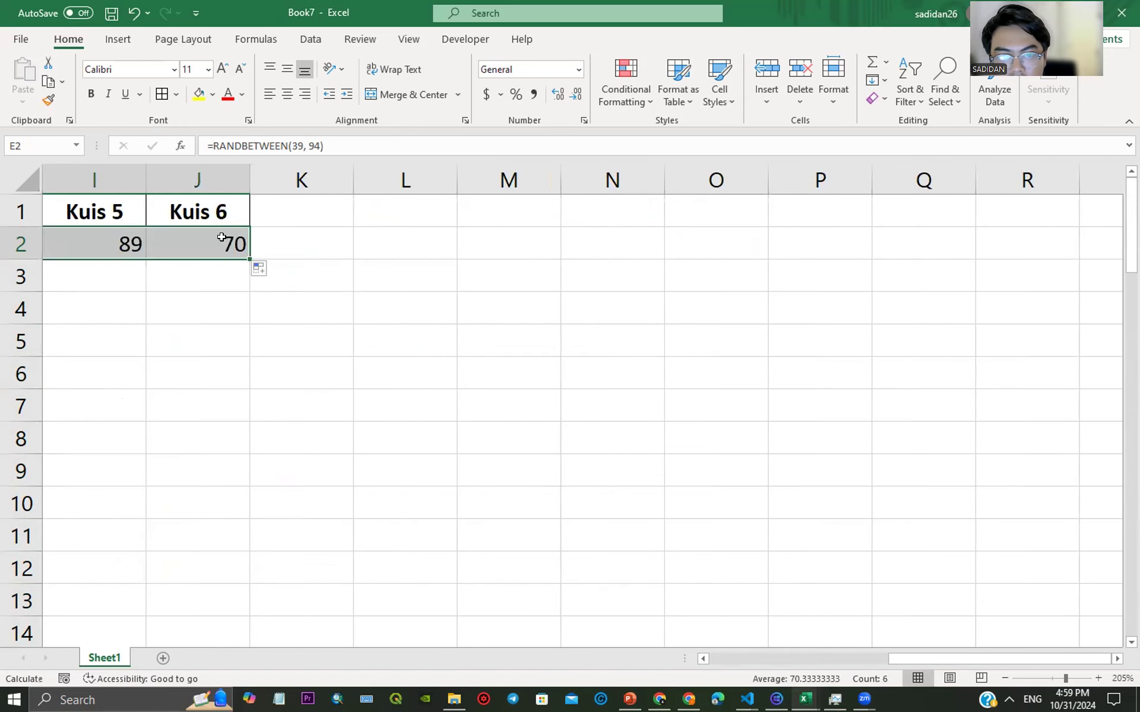
pyautogui.scroll(-3, 313, 348)
pyautogui.scroll(-1, 741, 194)
pyautogui.click(766, 229)
pyautogui.moveTo(779, 234); pyautogui.dragTo(742, 594)
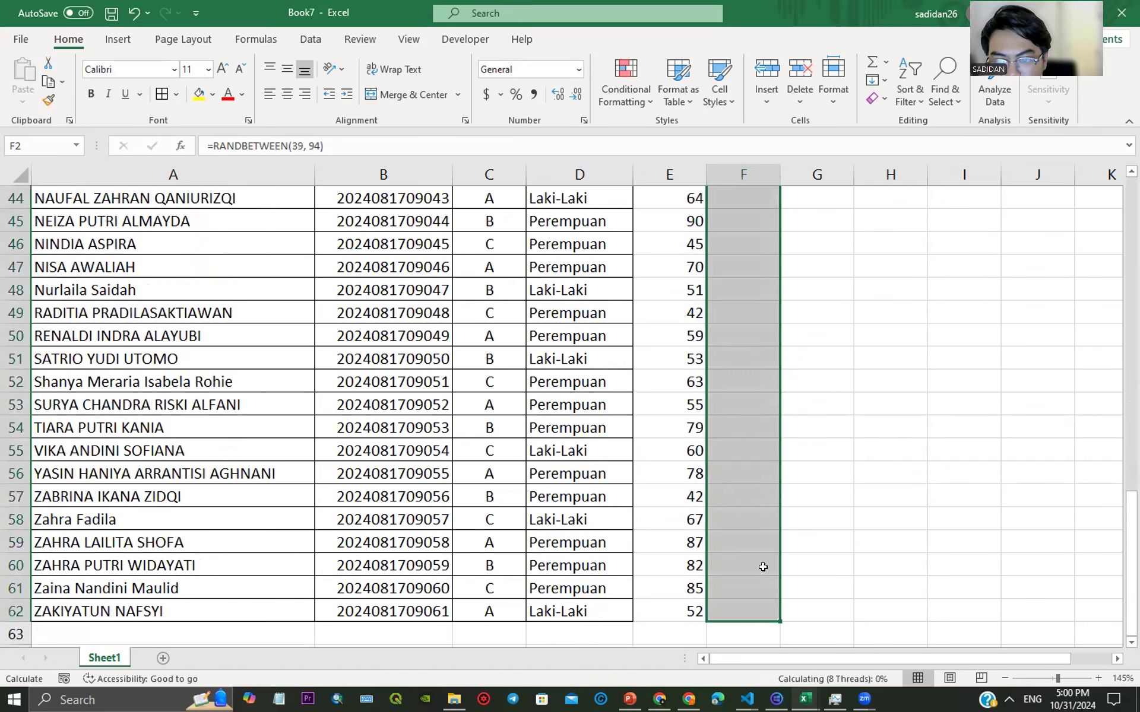
# Step: Fill the random score formulas across to J4 and down through row 62 for Kuis 1 to Kuis 6
pyautogui.scroll(14, 763, 399)
pyautogui.moveTo(680, 222); pyautogui.dragTo(1075, 278)
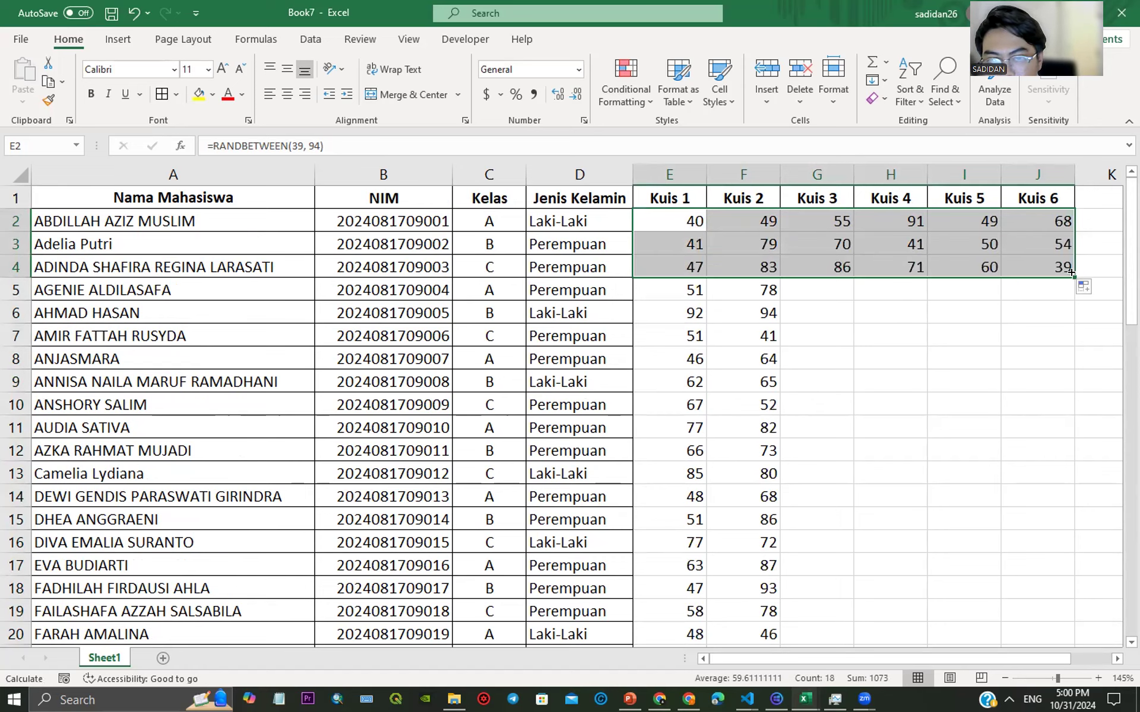
pyautogui.moveTo(1072, 275); pyautogui.dragTo(1011, 628)
pyautogui.scroll(15, 920, 475)
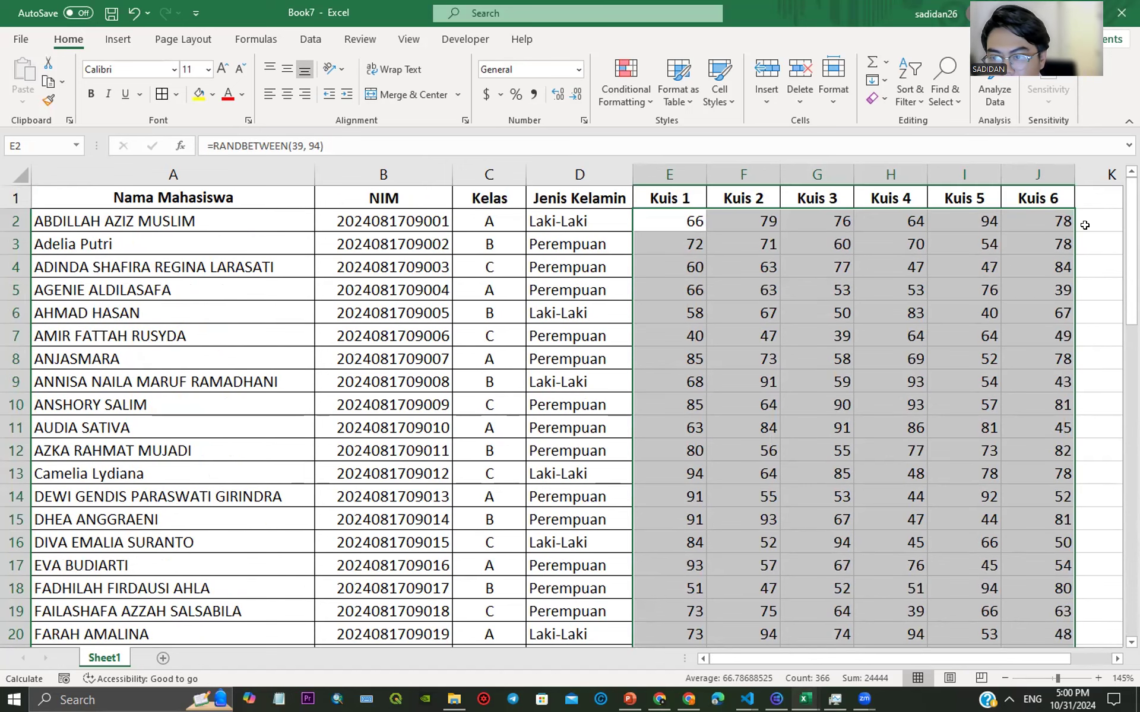
# Step: Try extending the J2 formula into the column after Kuis 6, and undo the fill
pyautogui.click(1047, 221)
pyautogui.moveTo(1069, 227); pyautogui.dragTo(1111, 224)
pyautogui.hotkey('ctrl', 'z')
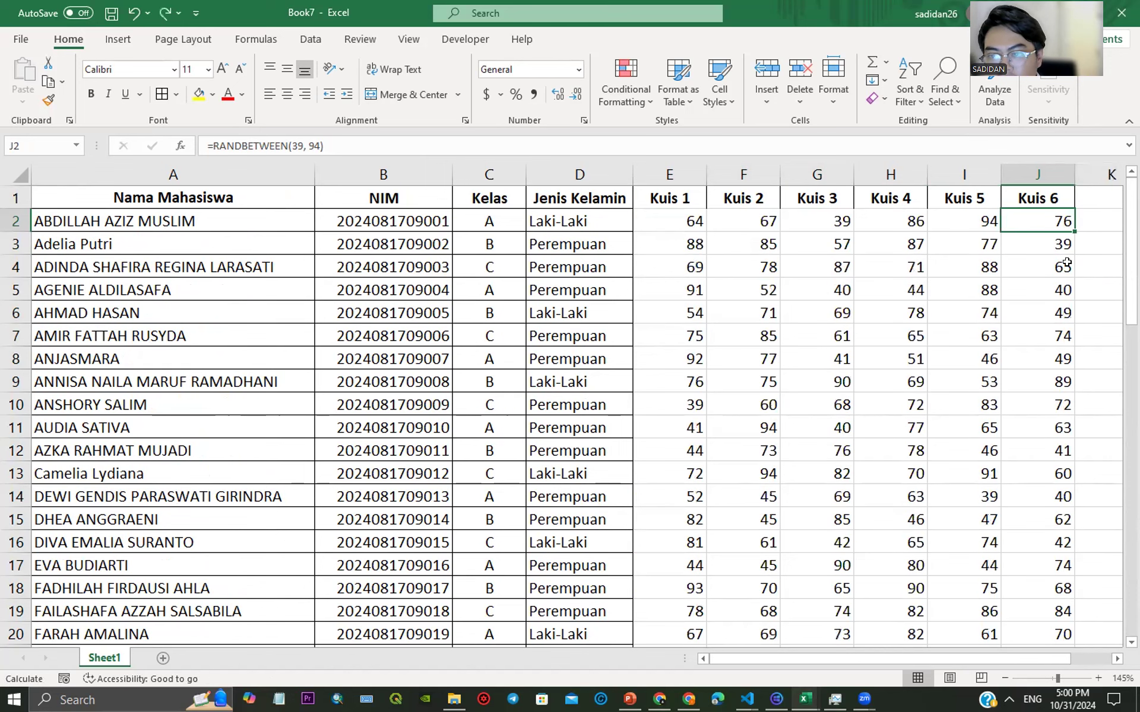
# Step: Copy the score formulas in E2:J62 and paste them starting at K2
pyautogui.click(665, 214)
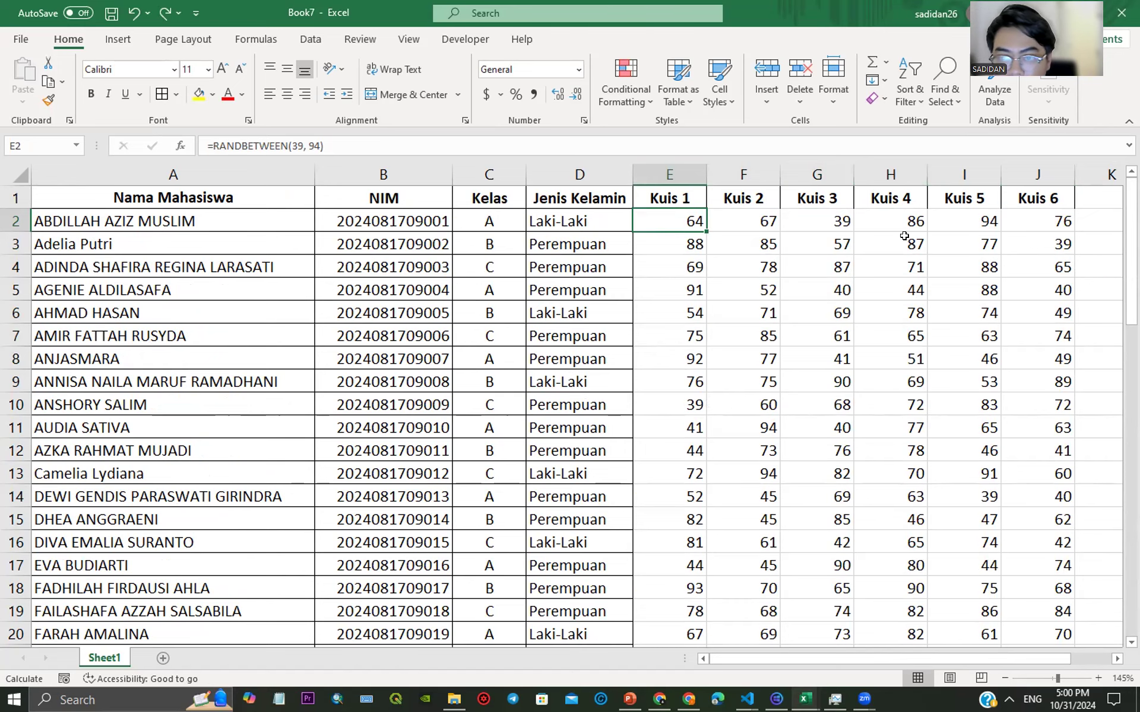
pyautogui.moveTo(682, 220); pyautogui.dragTo(1034, 676)
pyautogui.hotkey('ctrl', 'c')
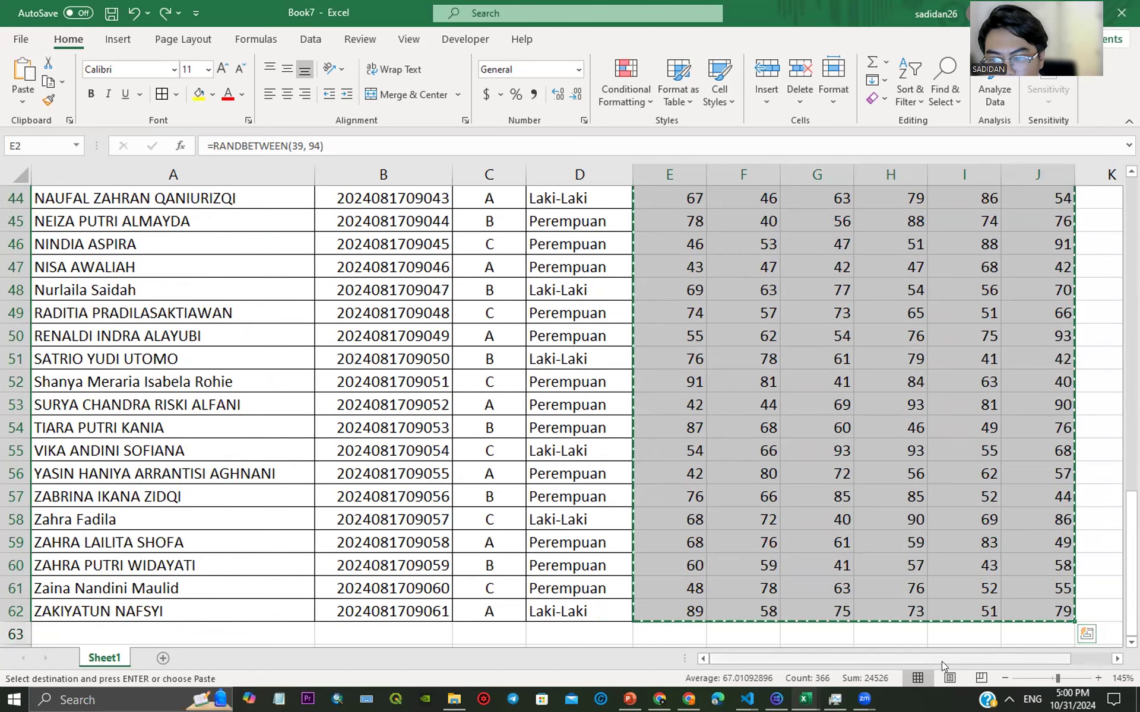
pyautogui.moveTo(942, 661); pyautogui.dragTo(978, 660)
pyautogui.scroll(15, 814, 300)
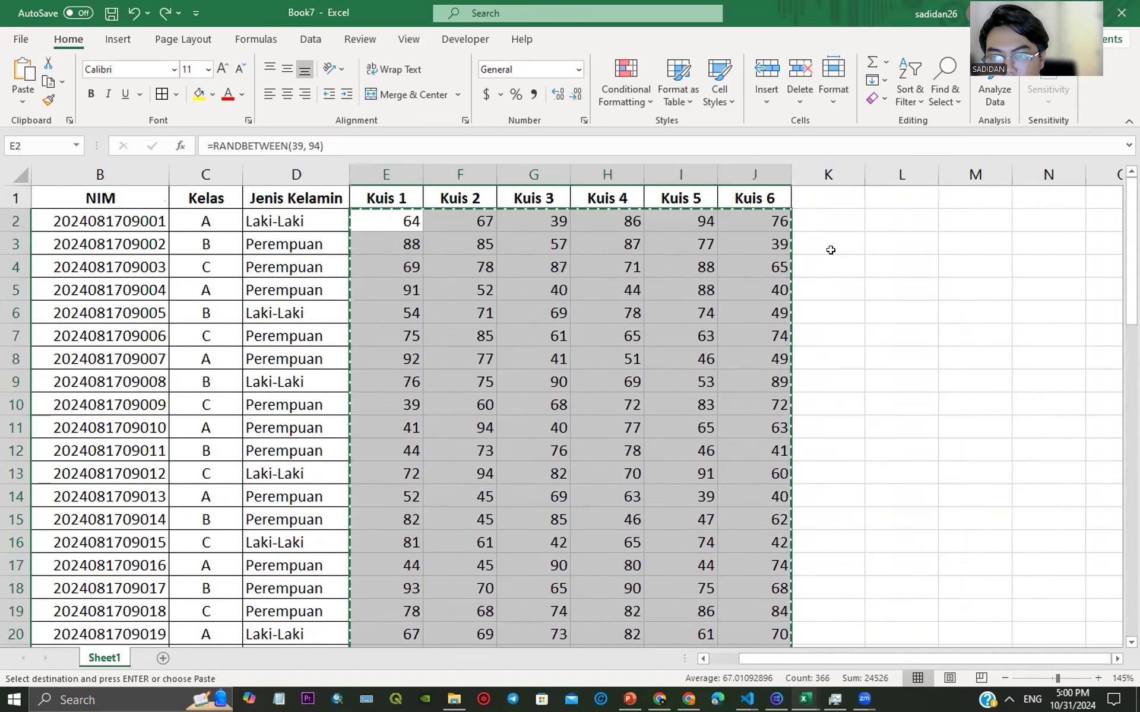
pyautogui.click(816, 215)
pyautogui.hotkey('ctrl', 'v')
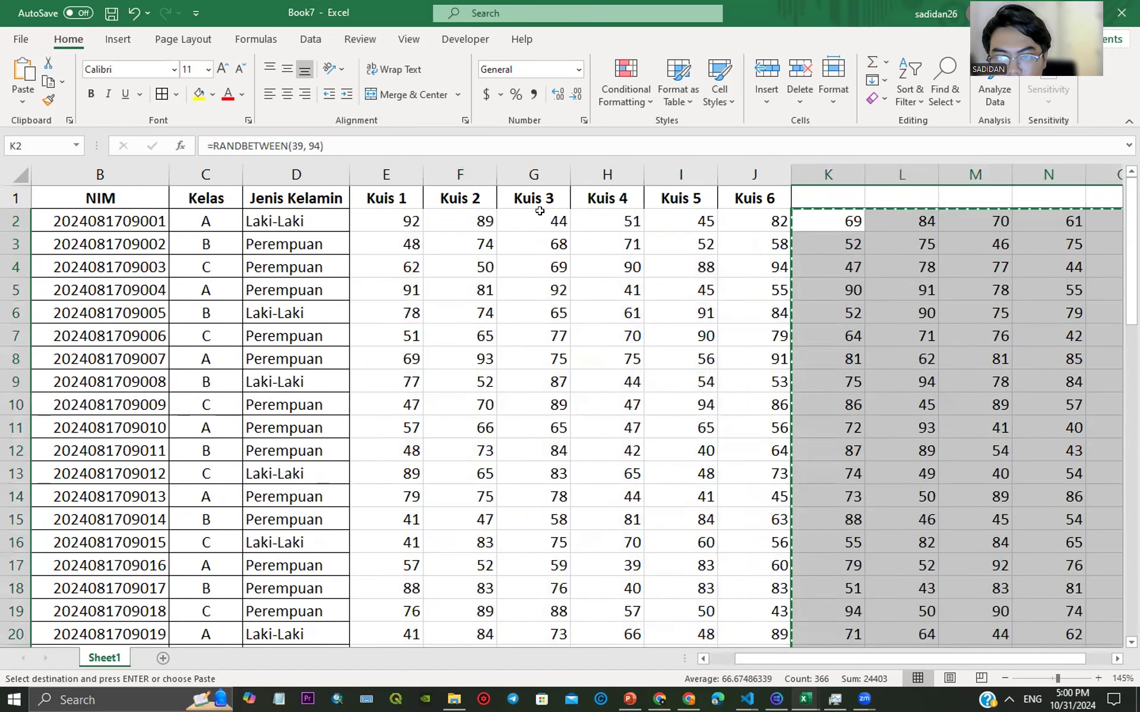
# Step: Paste the copied scores as values only over the block starting at E2, and check cells E2 and F2
pyautogui.rightClick(404, 220)
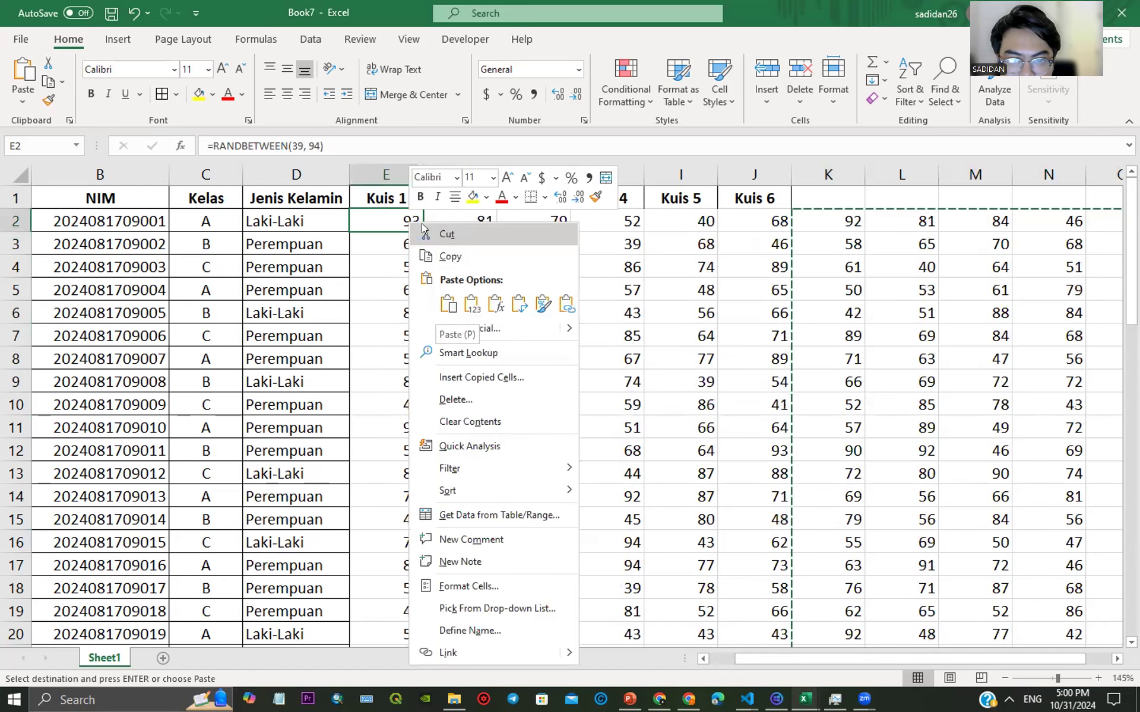
pyautogui.click(471, 307)
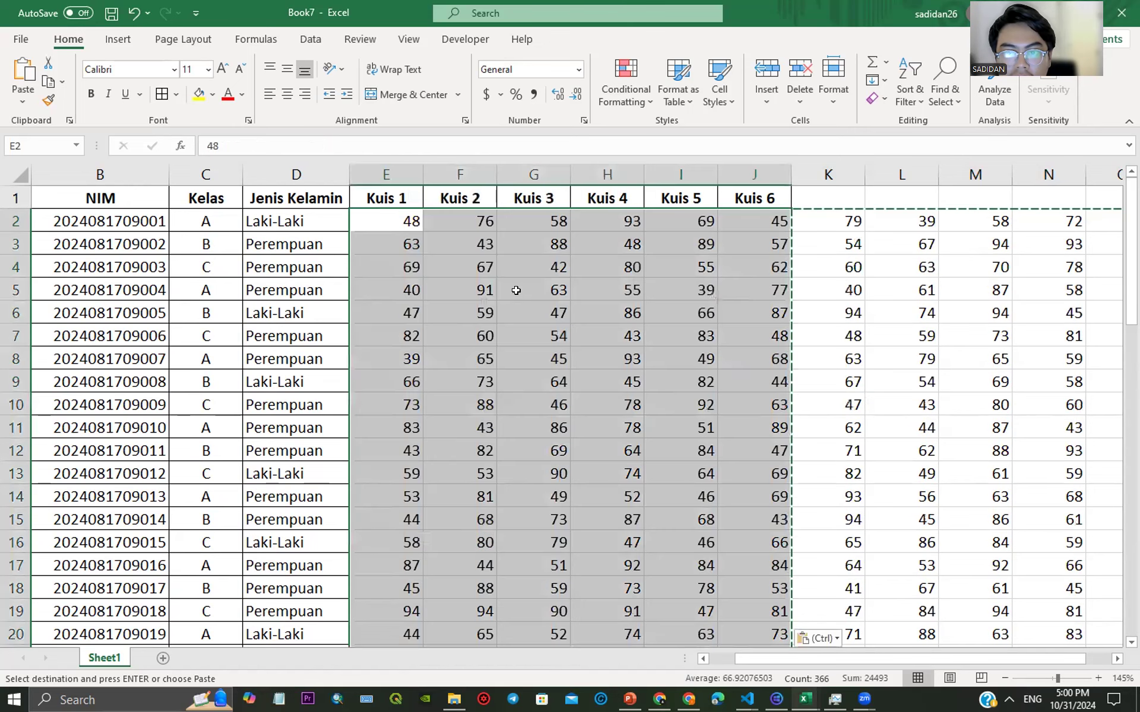
pyautogui.click(375, 217)
pyautogui.click(447, 223)
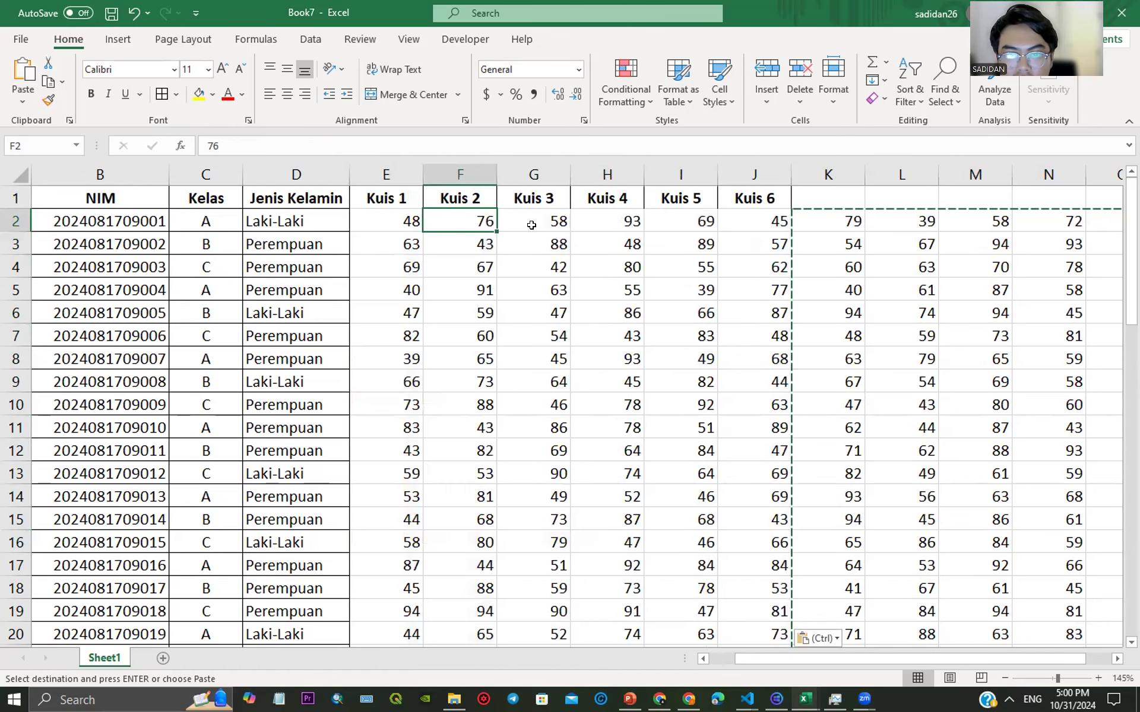
# Step: Replace the formula in K2 with =E2 and inspect the contents of E2
pyautogui.click(831, 221)
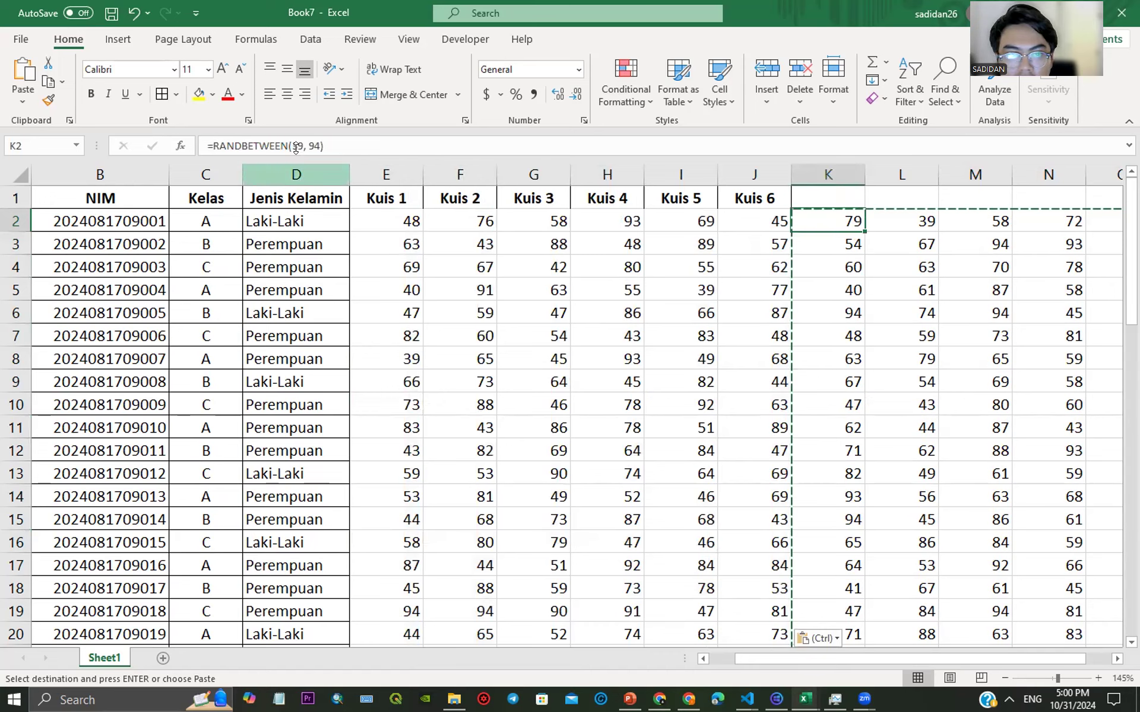
pyautogui.moveTo(355, 141); pyautogui.dragTo(199, 140)
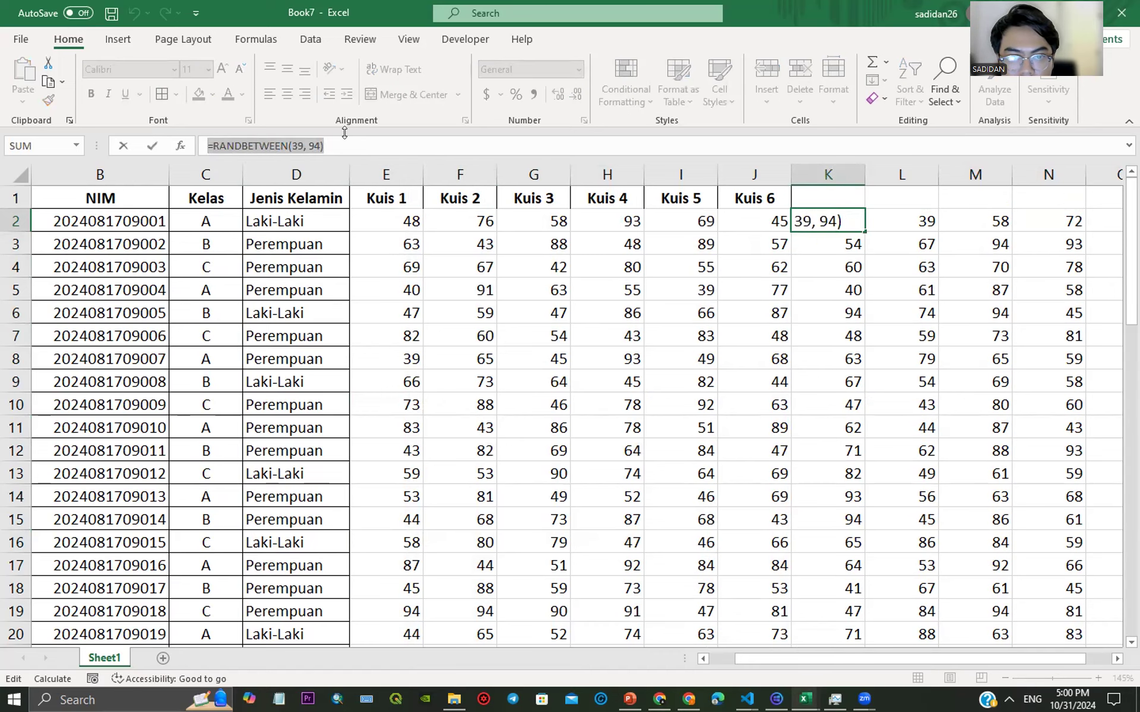
pyautogui.write('=')
pyautogui.click(416, 215)
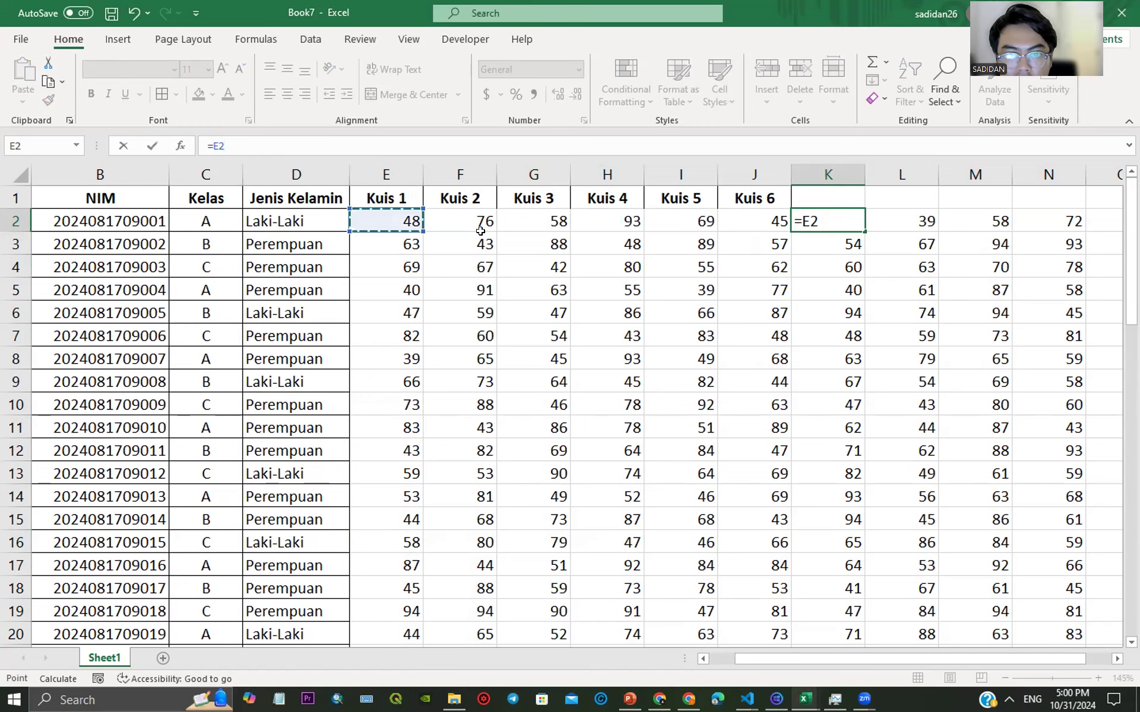
pyautogui.press('Return')
pyautogui.click(410, 216)
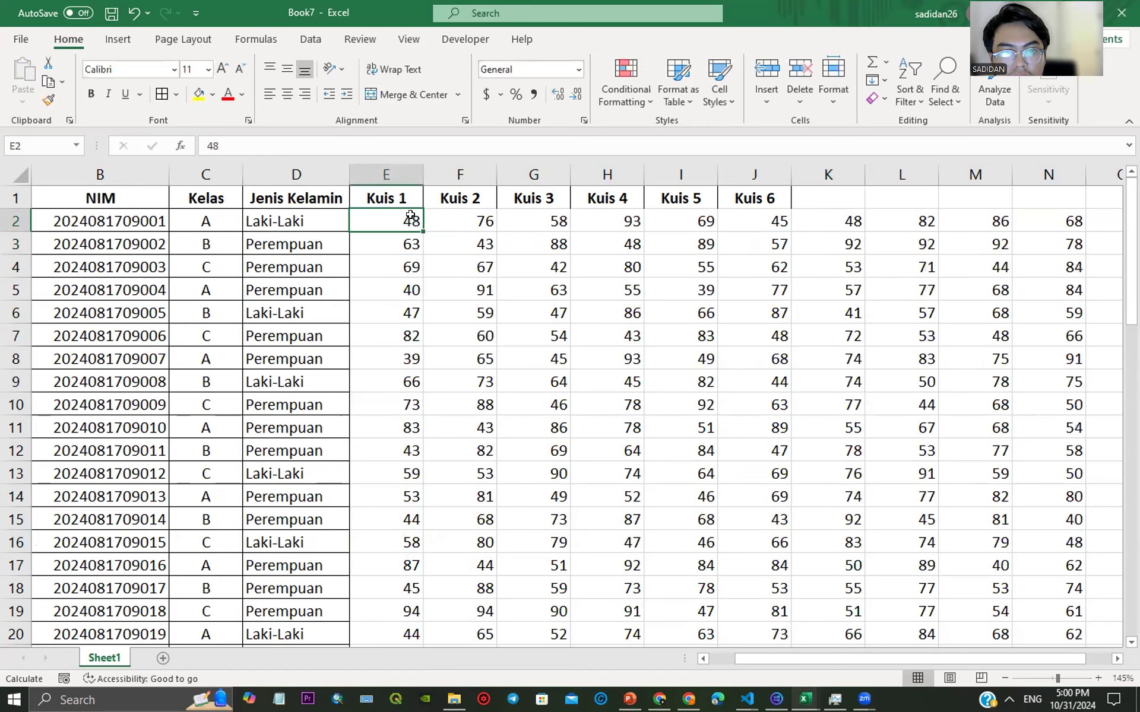
# Step: Clear the pasted formulas in K2:P64, and apply cell borders to the Kuis table in E1:J62
pyautogui.moveTo(853, 221); pyautogui.dragTo(980, 605)
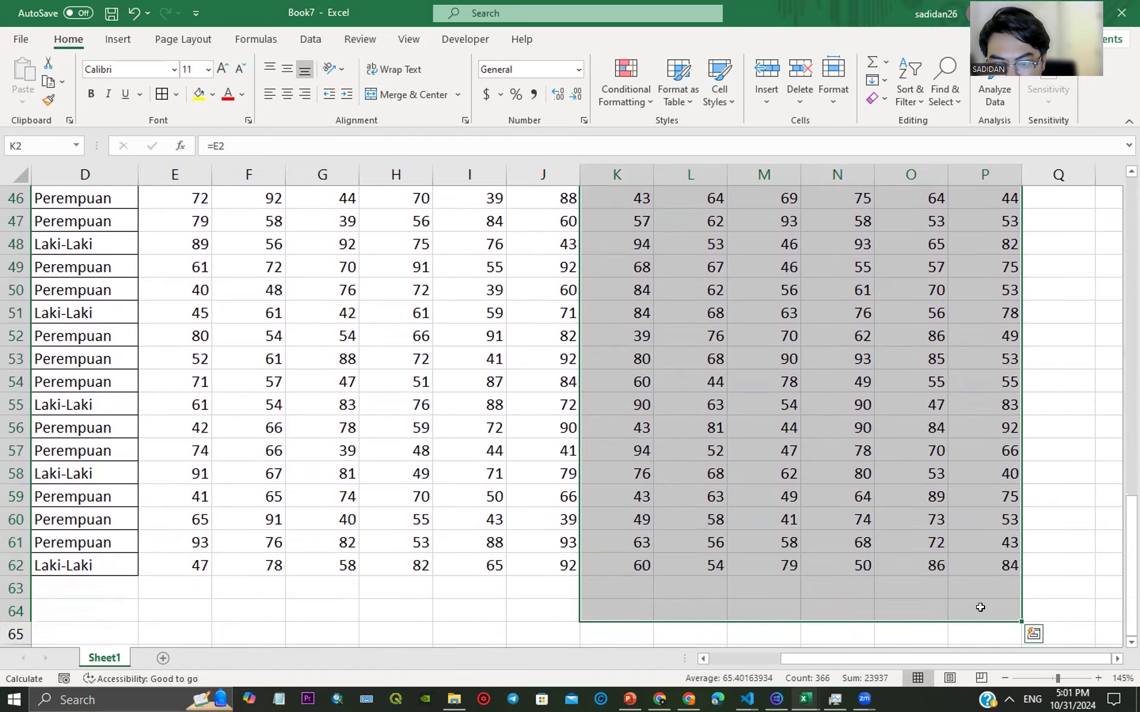
pyautogui.press('Delete')
pyautogui.moveTo(185, 196); pyautogui.dragTo(555, 612)
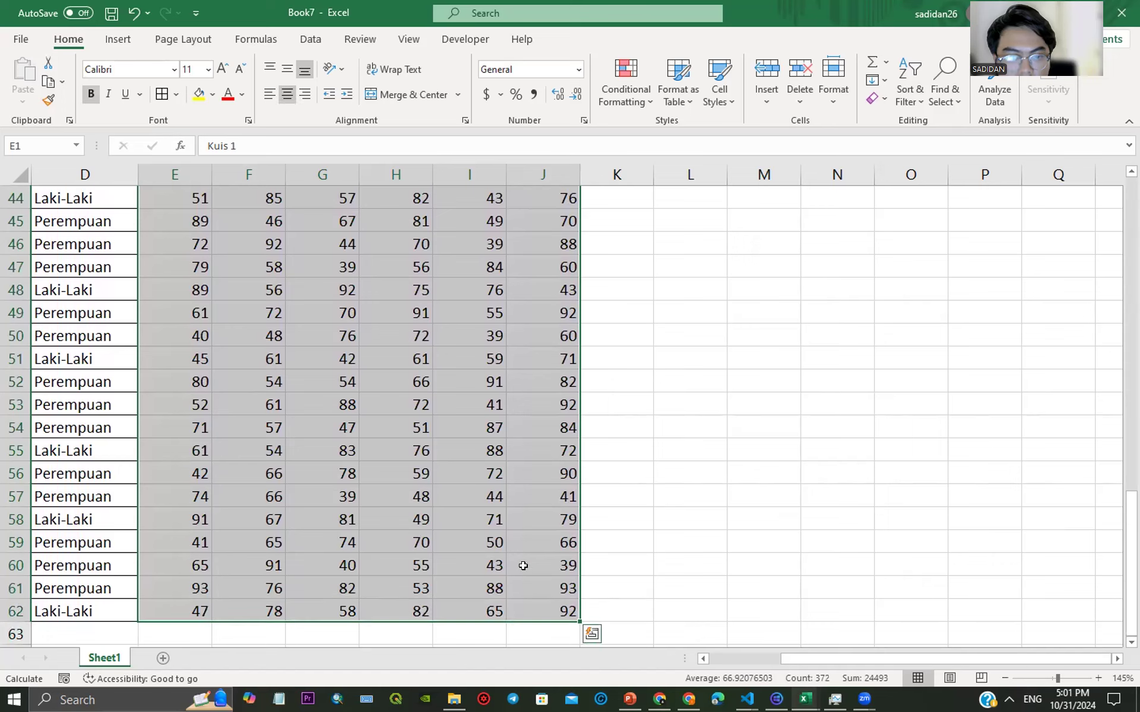
pyautogui.click(161, 95)
# Step: Narrow the Kuis 5 and Kuis 6 columns, and set the width of columns E to J to 10
pyautogui.moveTo(581, 174); pyautogui.dragTo(551, 182)
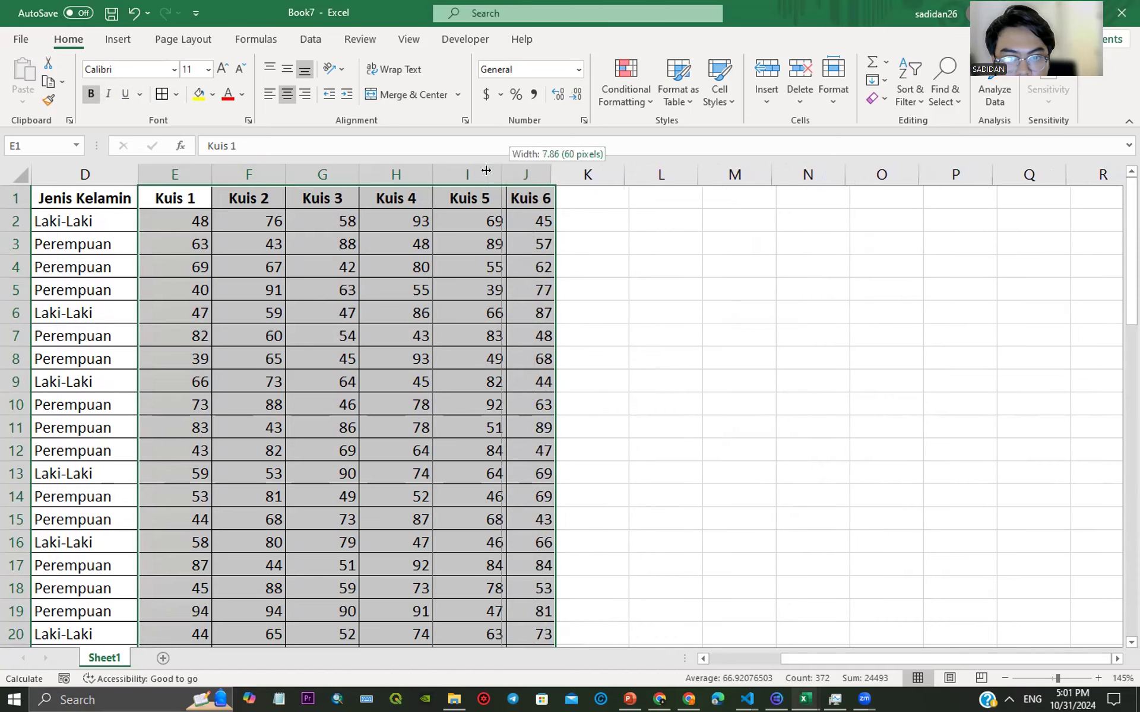
pyautogui.doubleClick(507, 175)
pyautogui.moveTo(201, 175); pyautogui.dragTo(518, 168)
pyautogui.rightClick(521, 176)
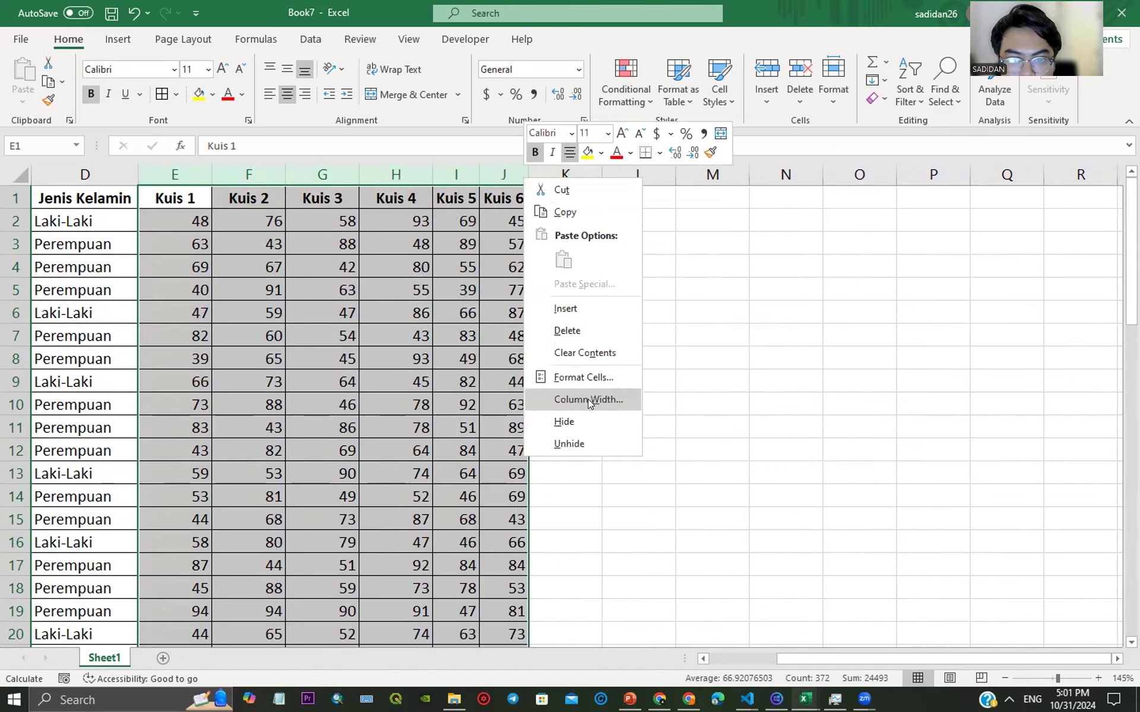
pyautogui.click(605, 399)
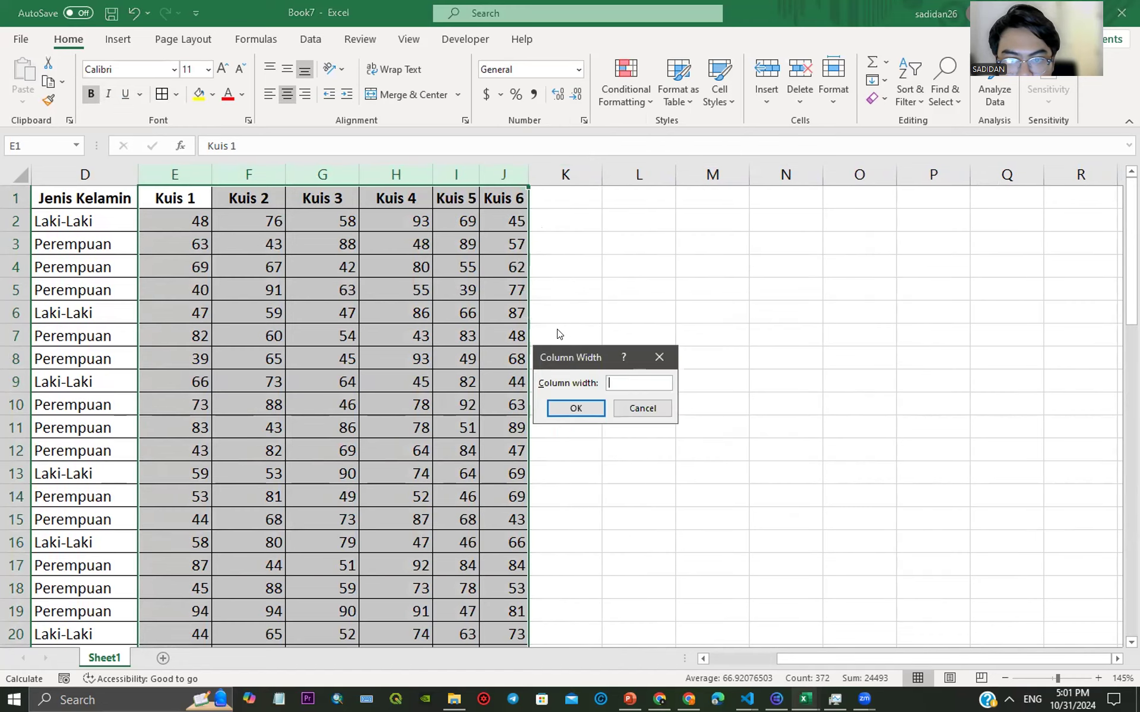
pyautogui.write('10')
pyautogui.press('Return')
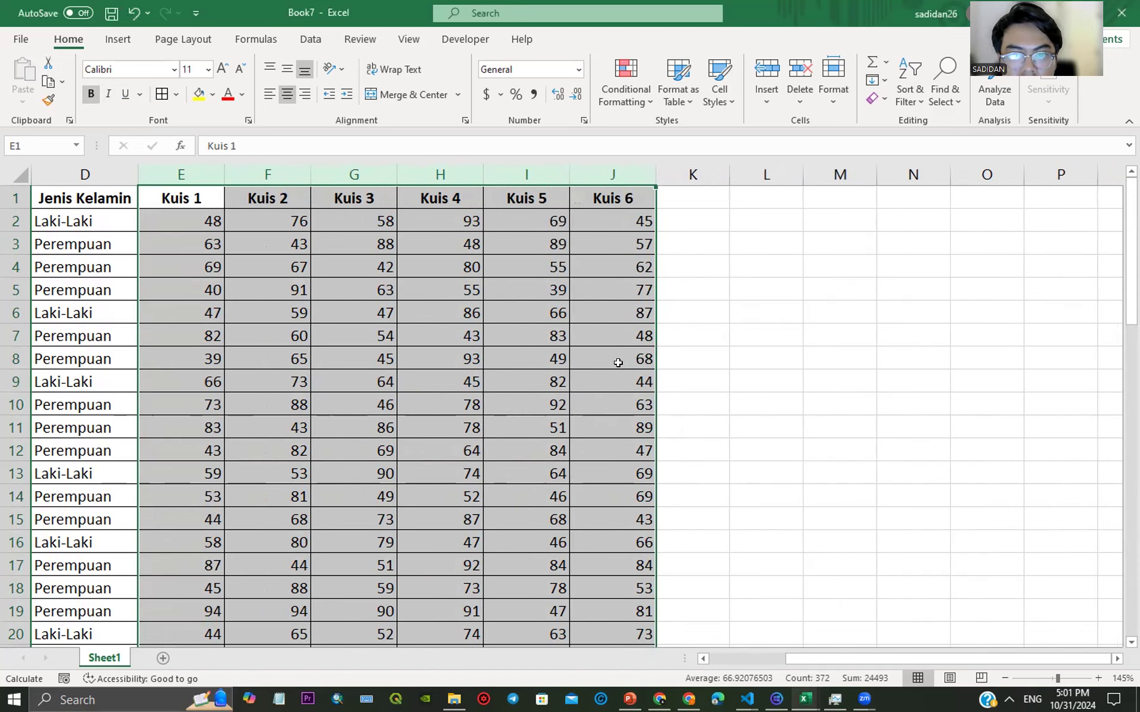
# Step: Set the width of the Kuis columns E to J to 5
pyautogui.rightClick(544, 175)
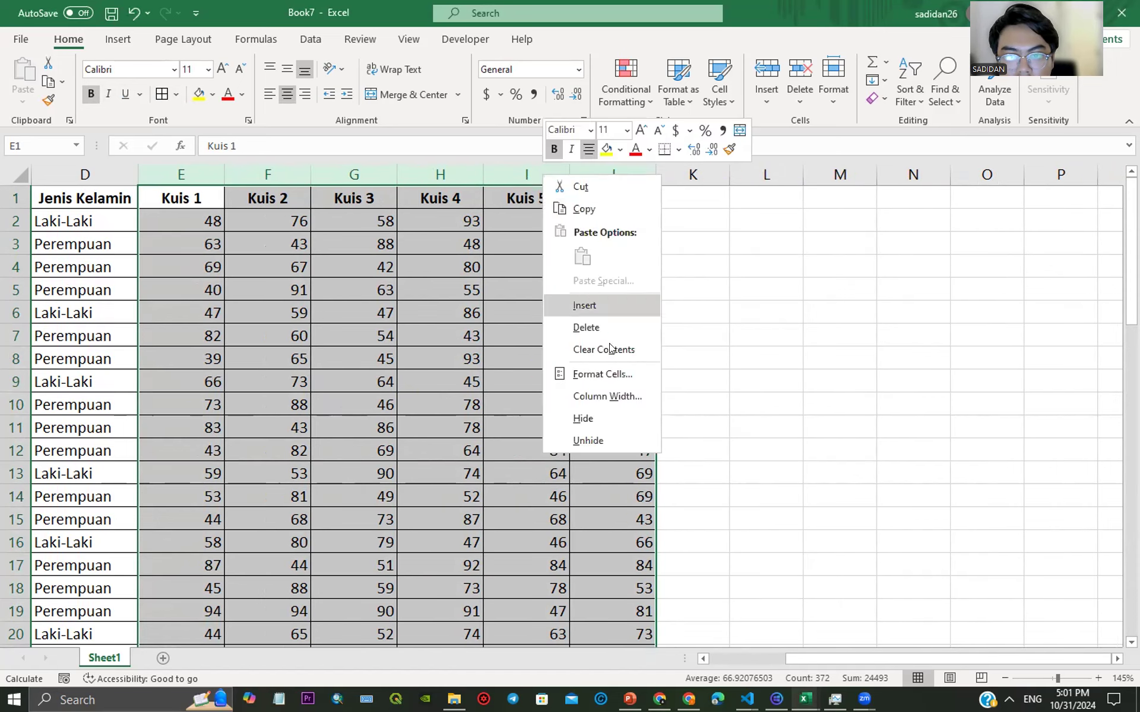
pyautogui.click(614, 397)
pyautogui.write('5')
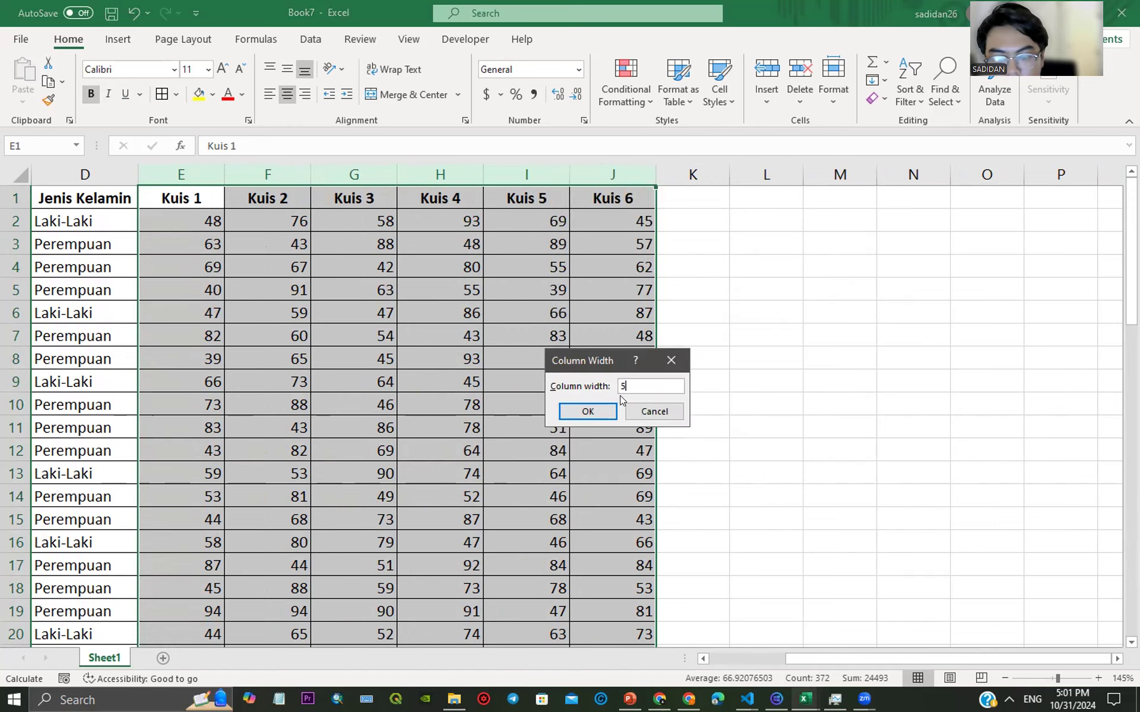
pyautogui.press('Return')
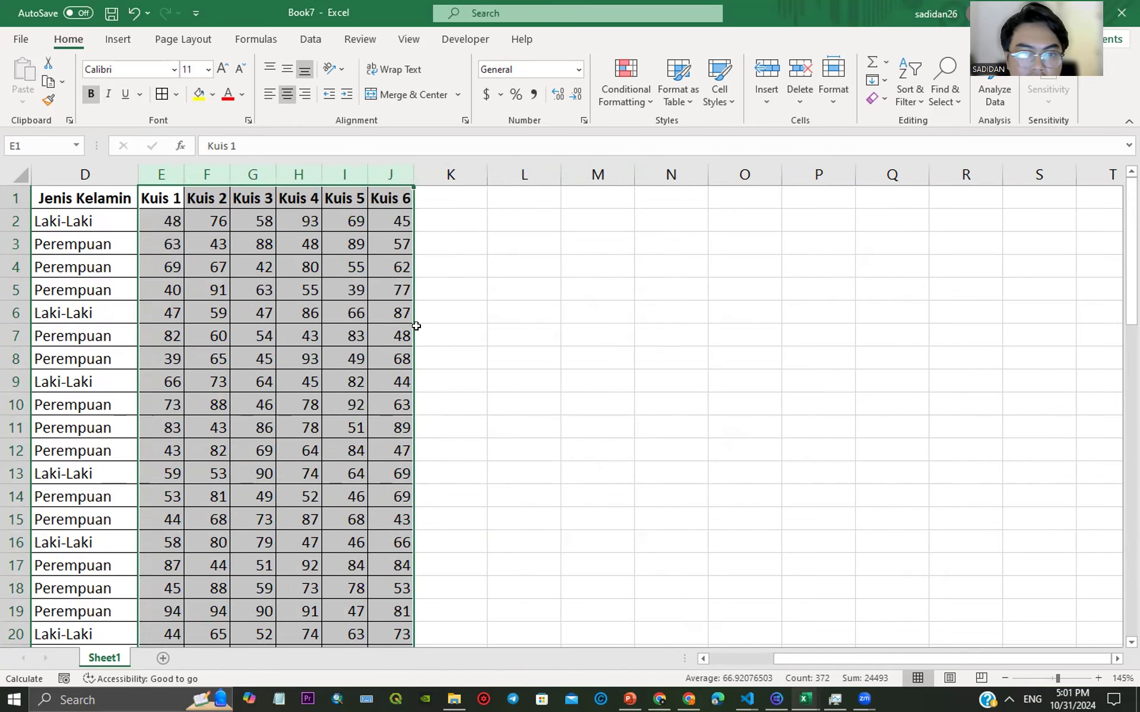
pyautogui.moveTo(817, 655); pyautogui.dragTo(731, 653)
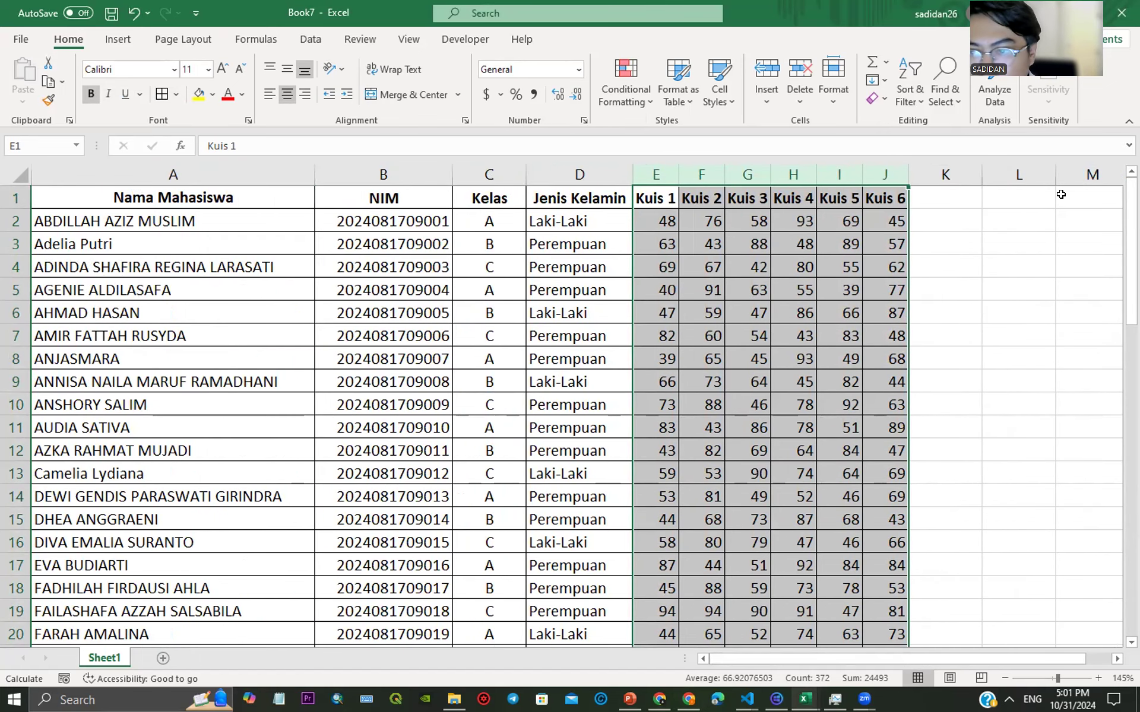
# Step: List the arithmetic operators +, - and * in cells K2 to K4
pyautogui.click(943, 212)
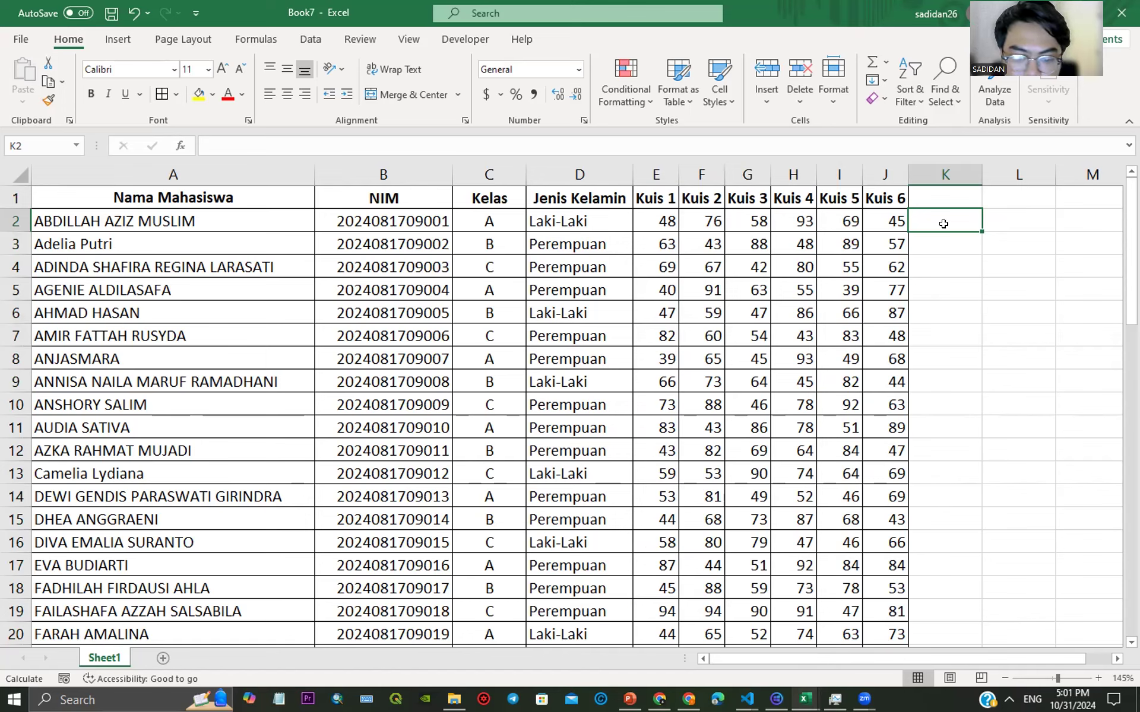
pyautogui.write('=')
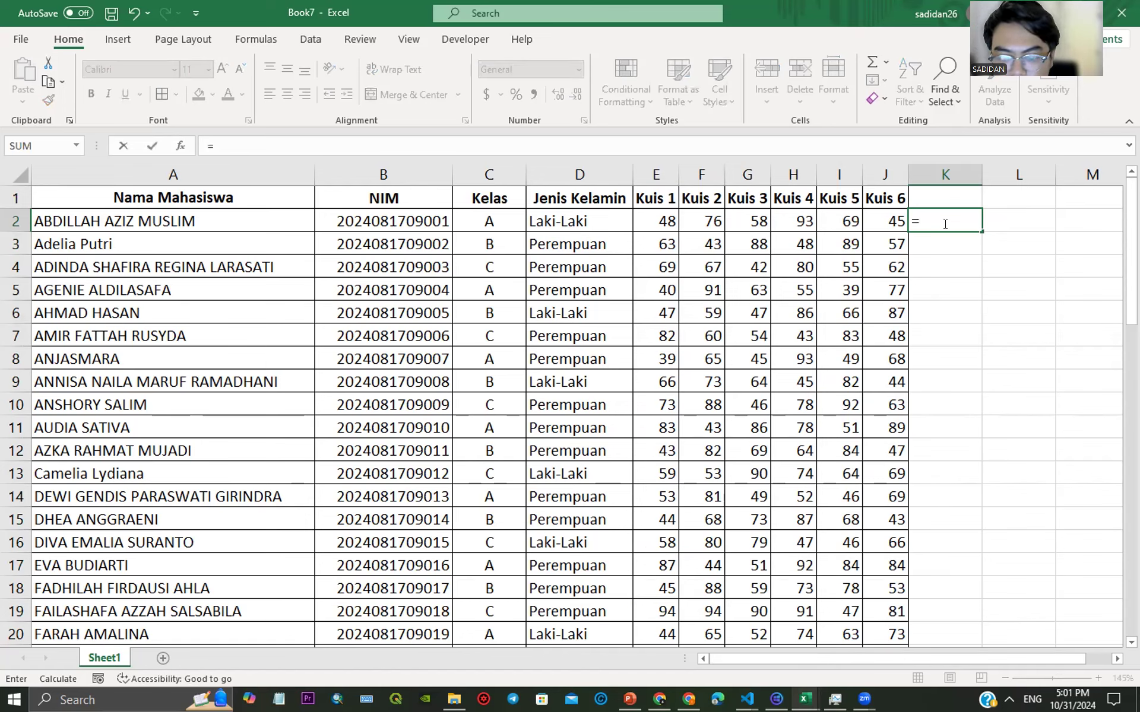
pyautogui.press('BackSpace')
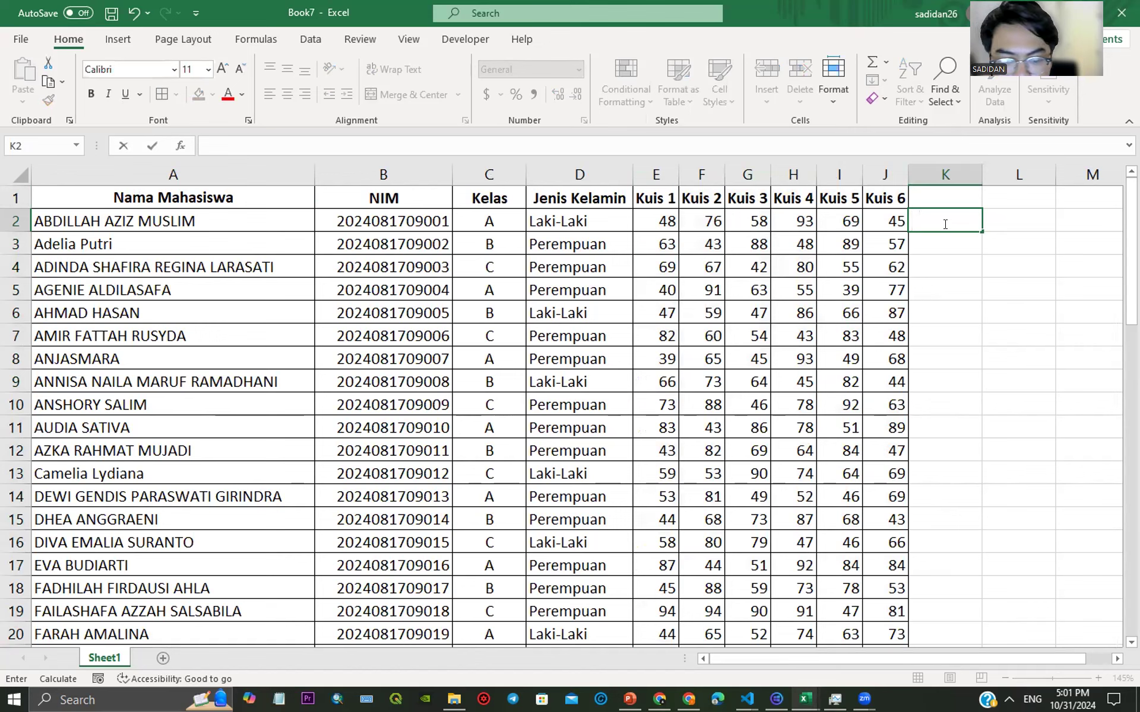
pyautogui.write('+')
pyautogui.press('BackSpace')
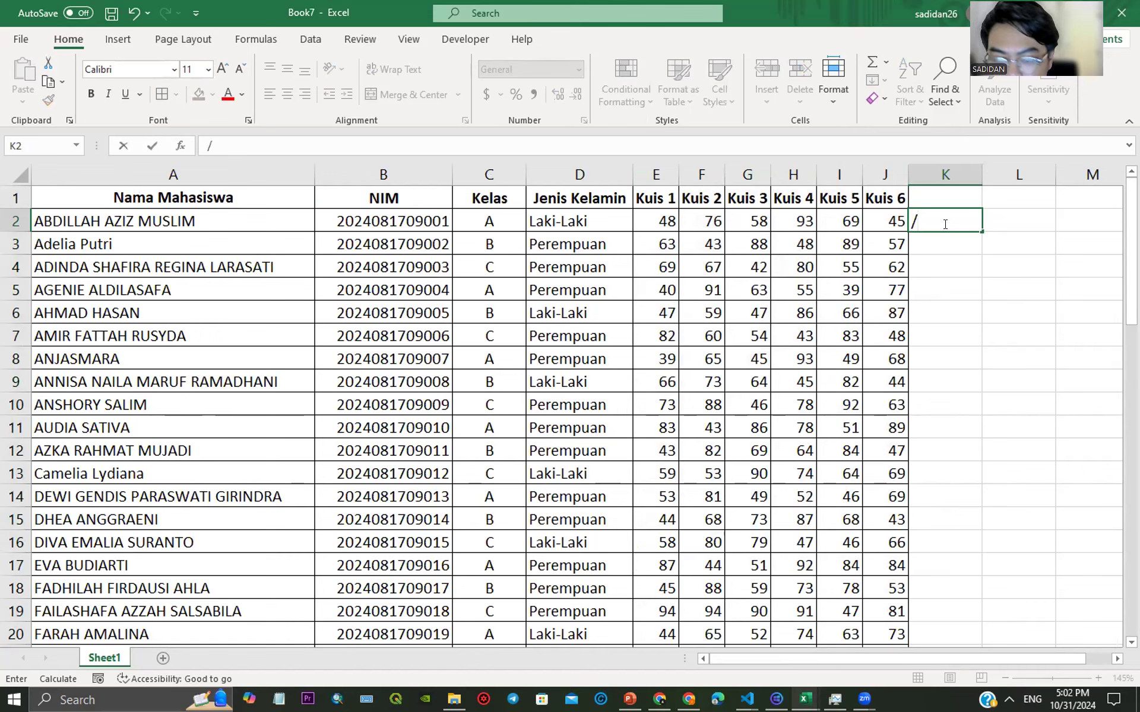
pyautogui.write('+')
pyautogui.press('Return')
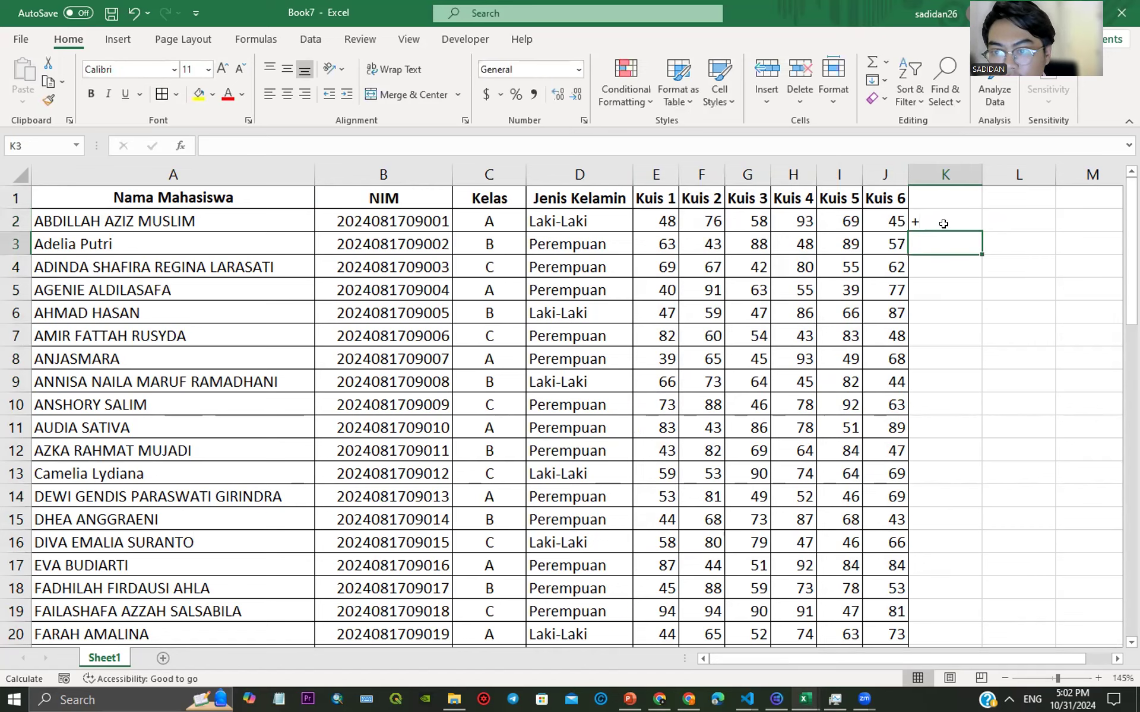
pyautogui.write('-')
pyautogui.press('Return')
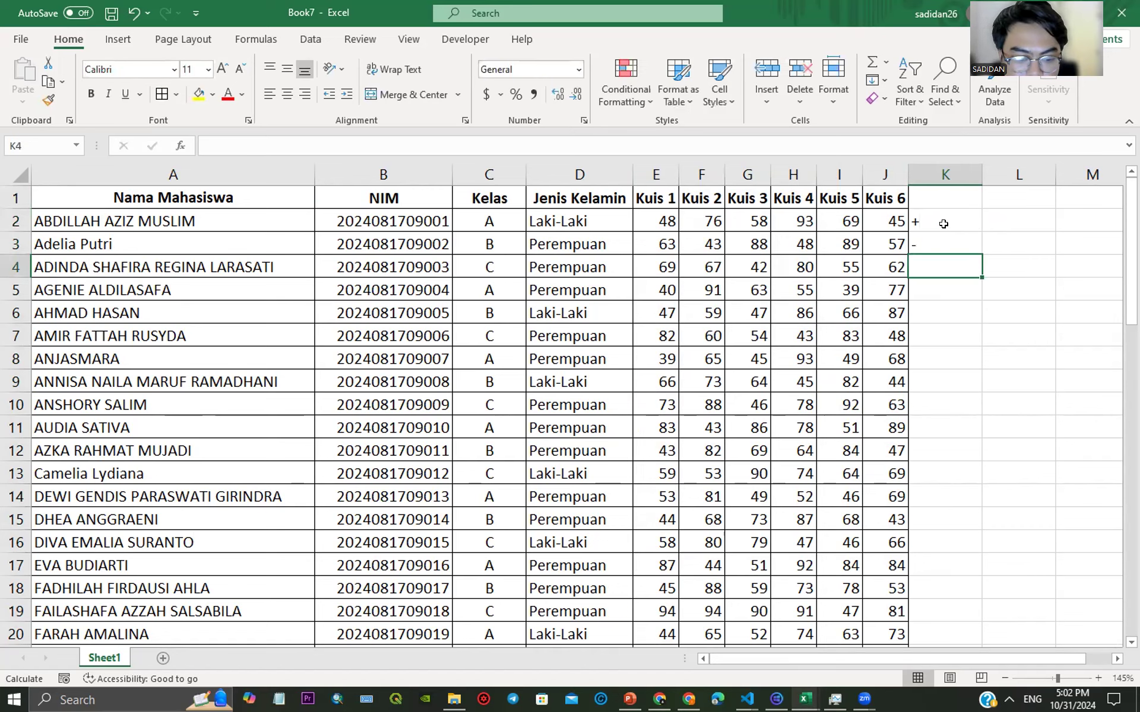
pyautogui.write('*')
pyautogui.press('Return')
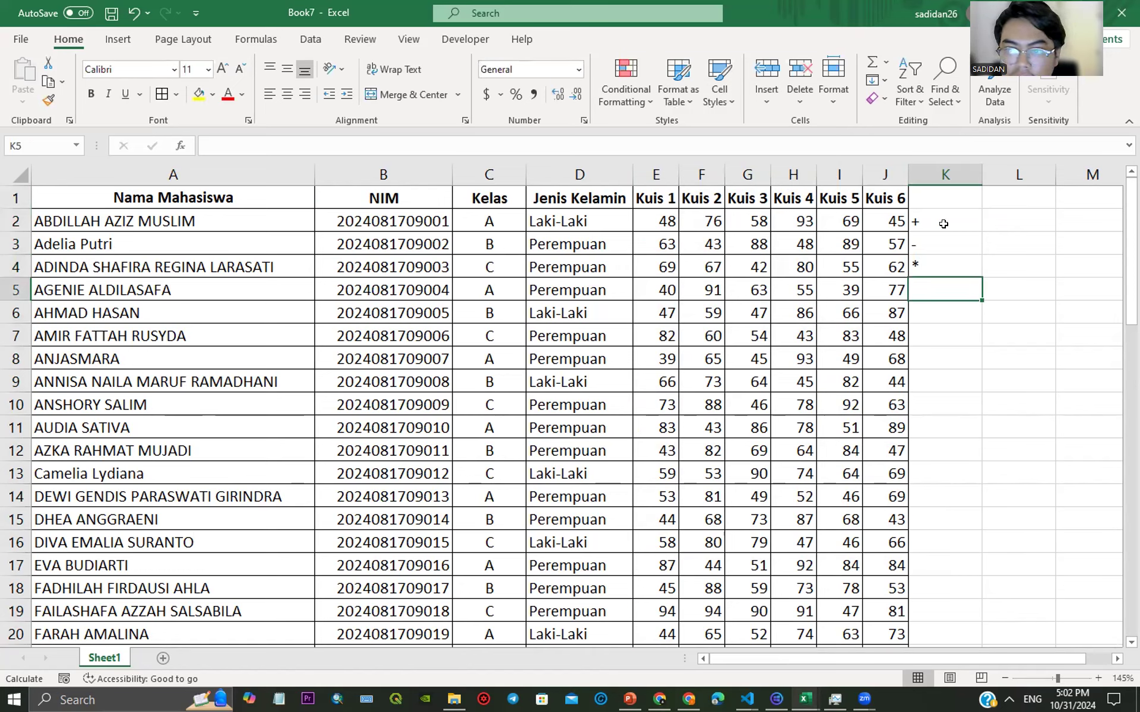
# Step: Add the operators /, ^ and % in cells K5 to K7
pyautogui.write('^')
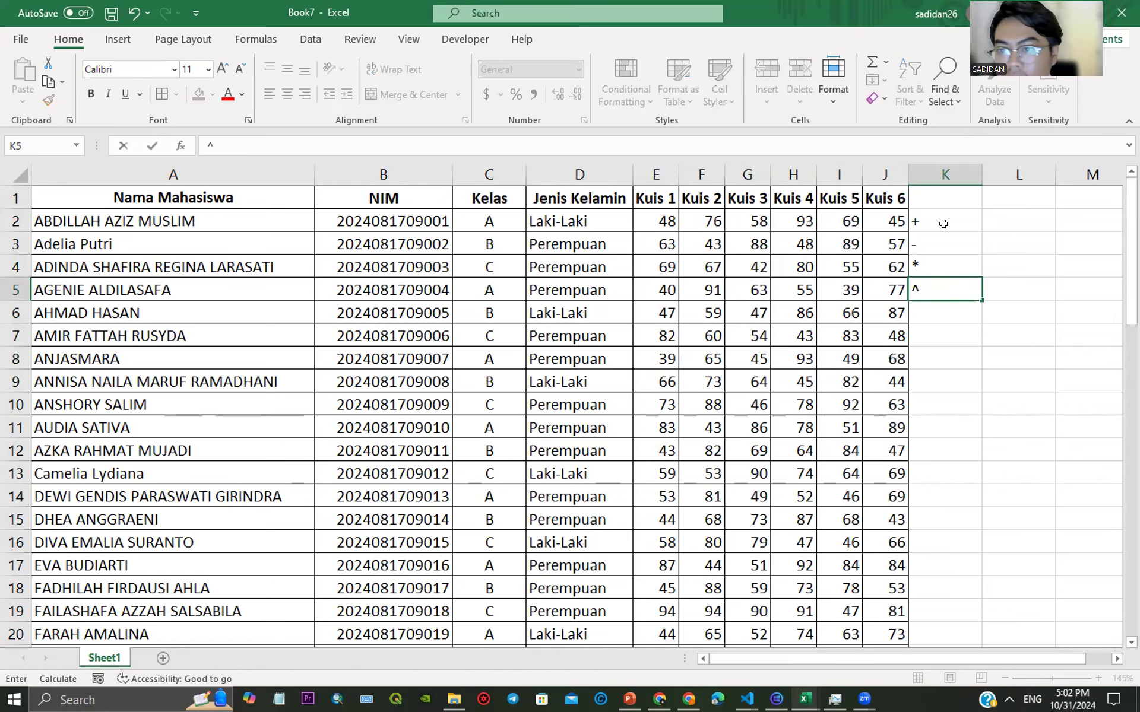
pyautogui.write('/')
pyautogui.press('Return')
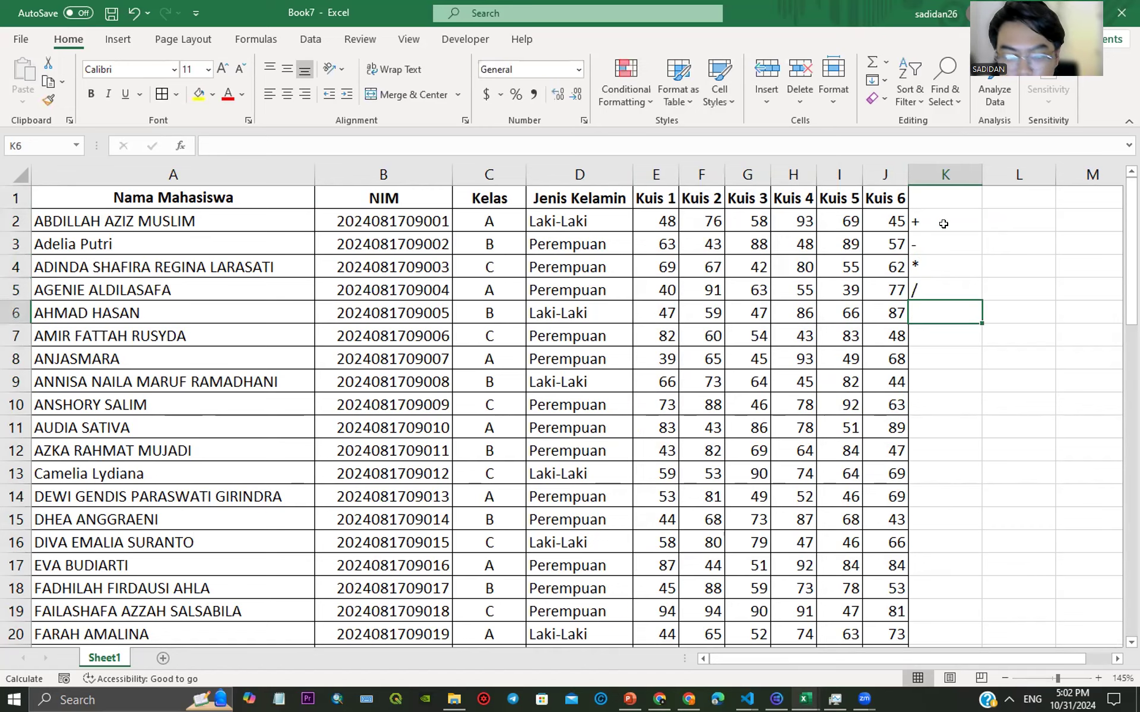
pyautogui.write('^')
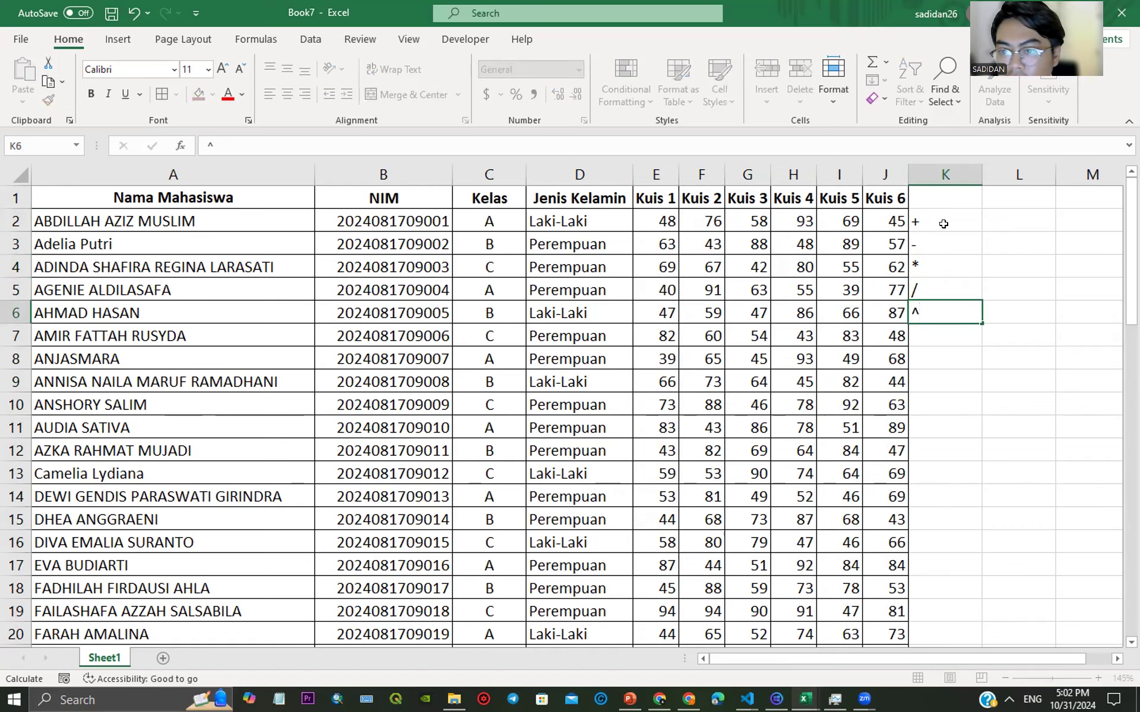
pyautogui.press('Return')
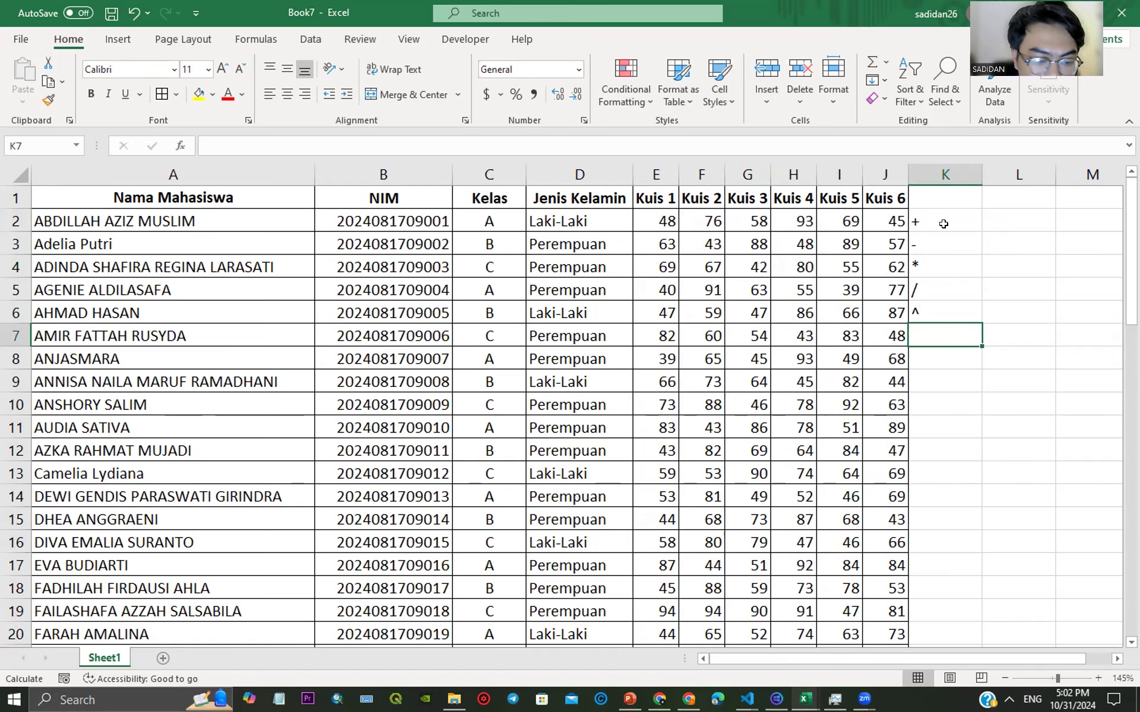
pyautogui.write('%')
pyautogui.press('Return')
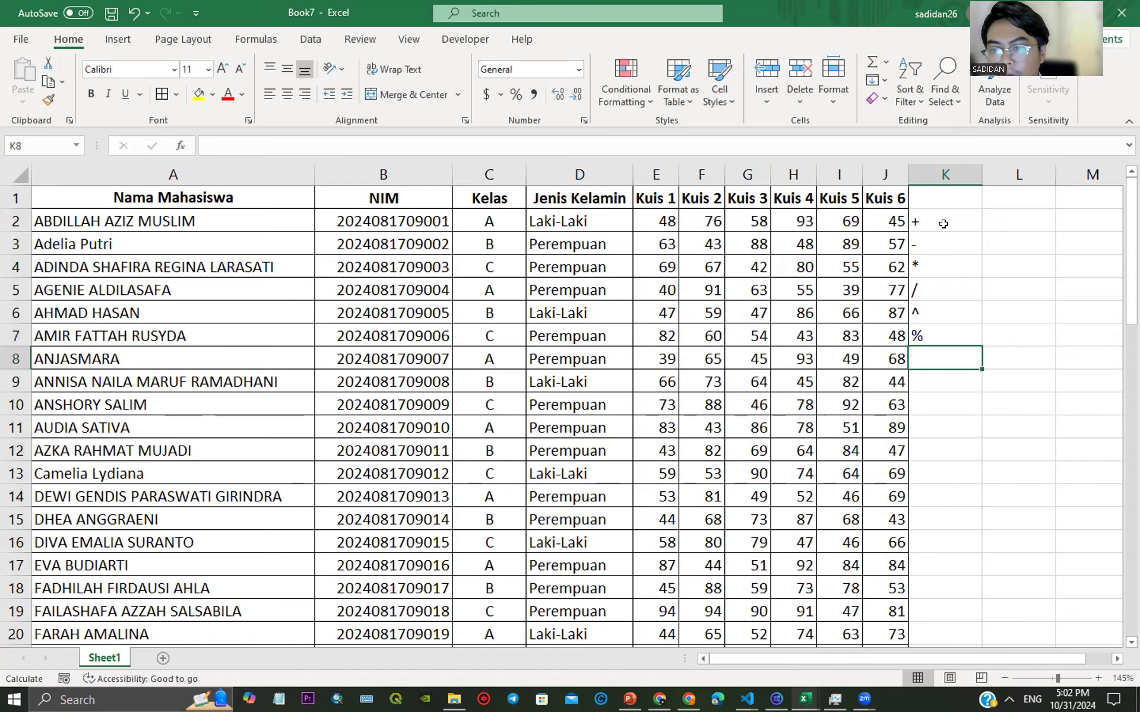
# Step: Enter the = sign in K1 above the list of operators
pyautogui.click(938, 236)
pyautogui.click(941, 216)
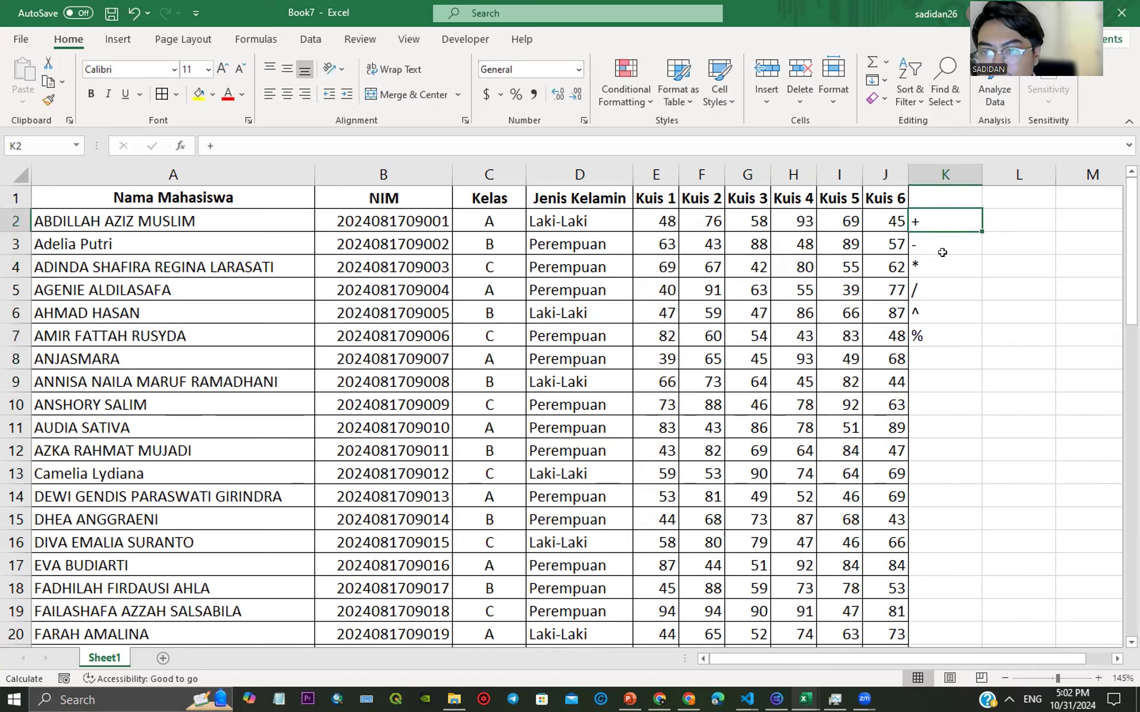
pyautogui.click(931, 198)
pyautogui.write('=')
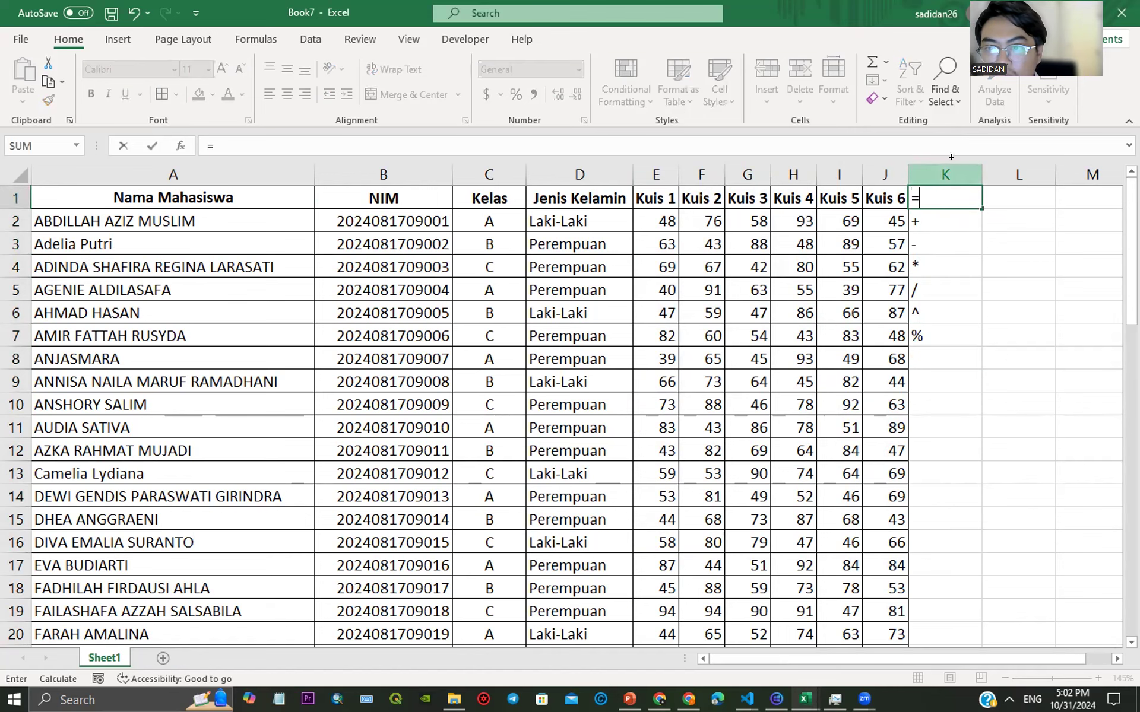
pyautogui.press('Return')
pyautogui.click(972, 259)
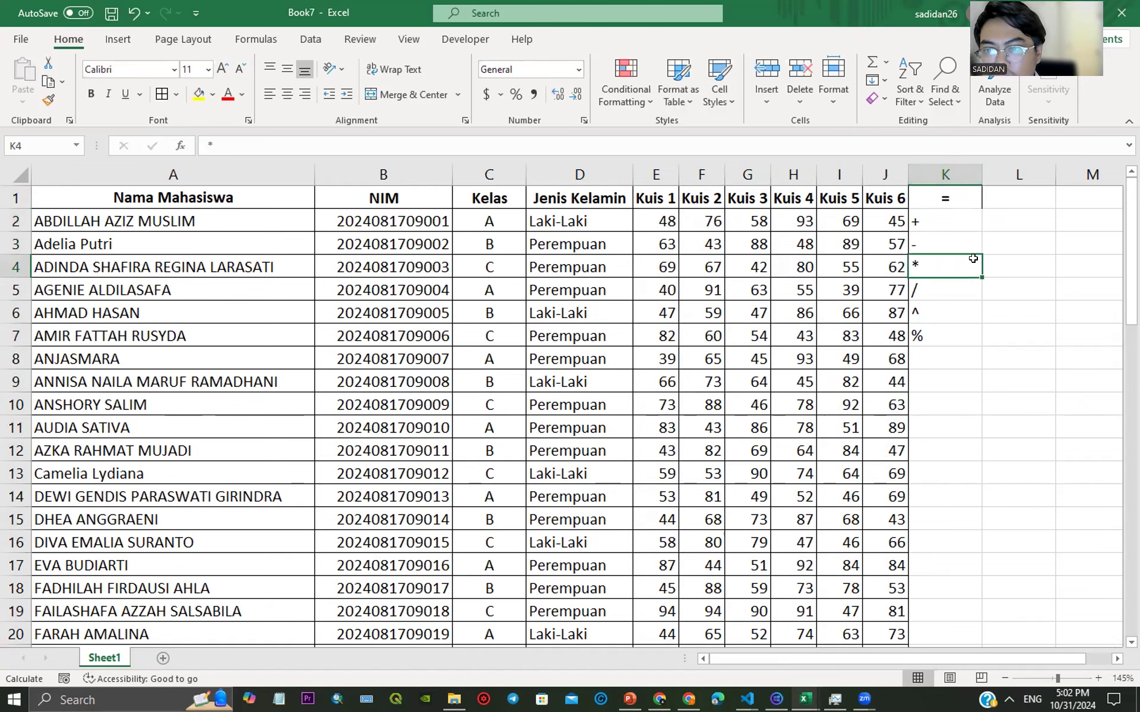
# Step: Clear the operator symbols from K1:K7
pyautogui.click(947, 198)
pyautogui.moveTo(947, 190); pyautogui.dragTo(944, 333)
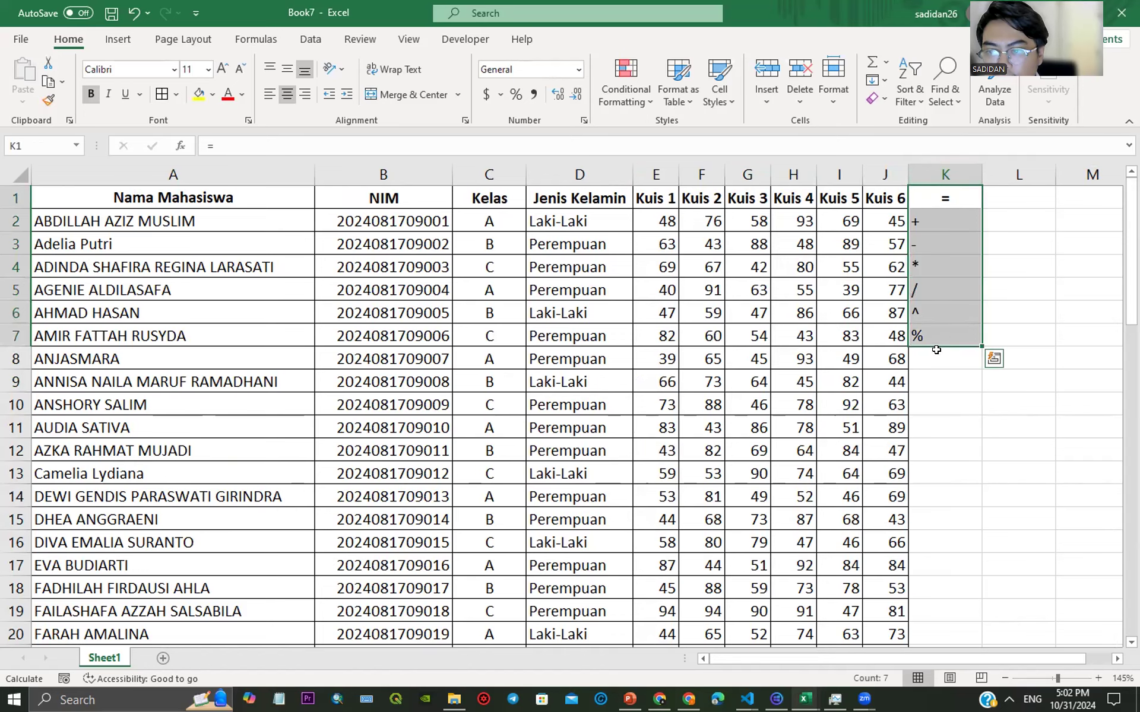
pyautogui.scroll(2, 991, 350)
pyautogui.scroll(1, 792, 358)
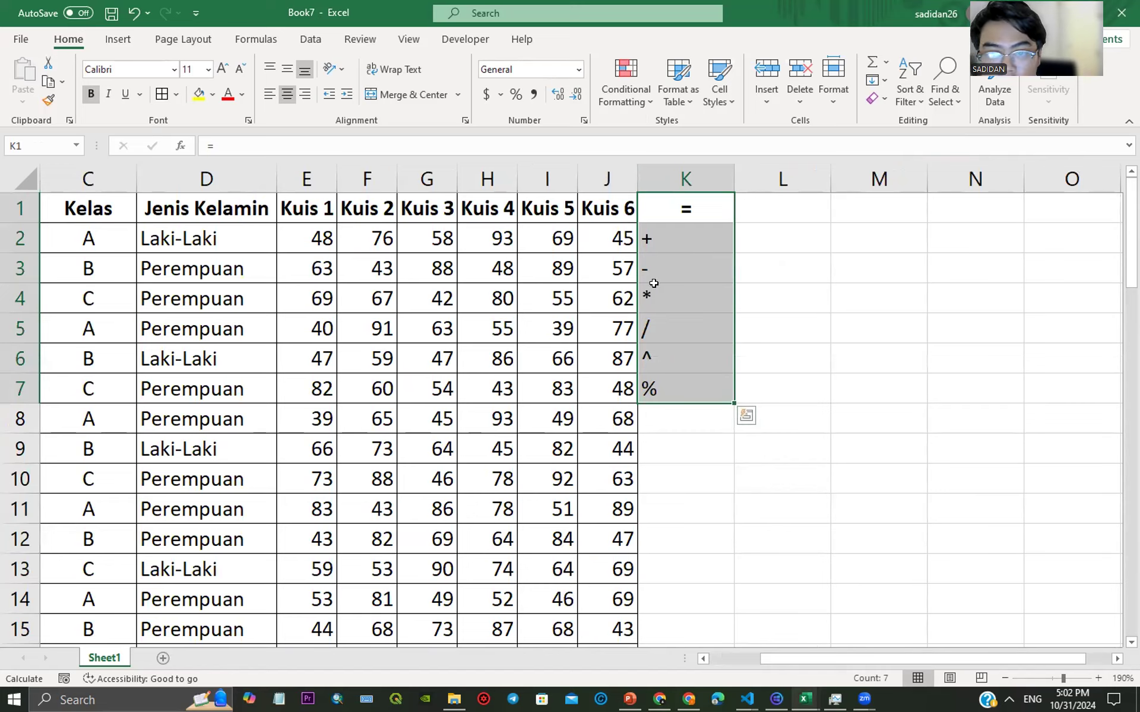
pyautogui.press('Delete')
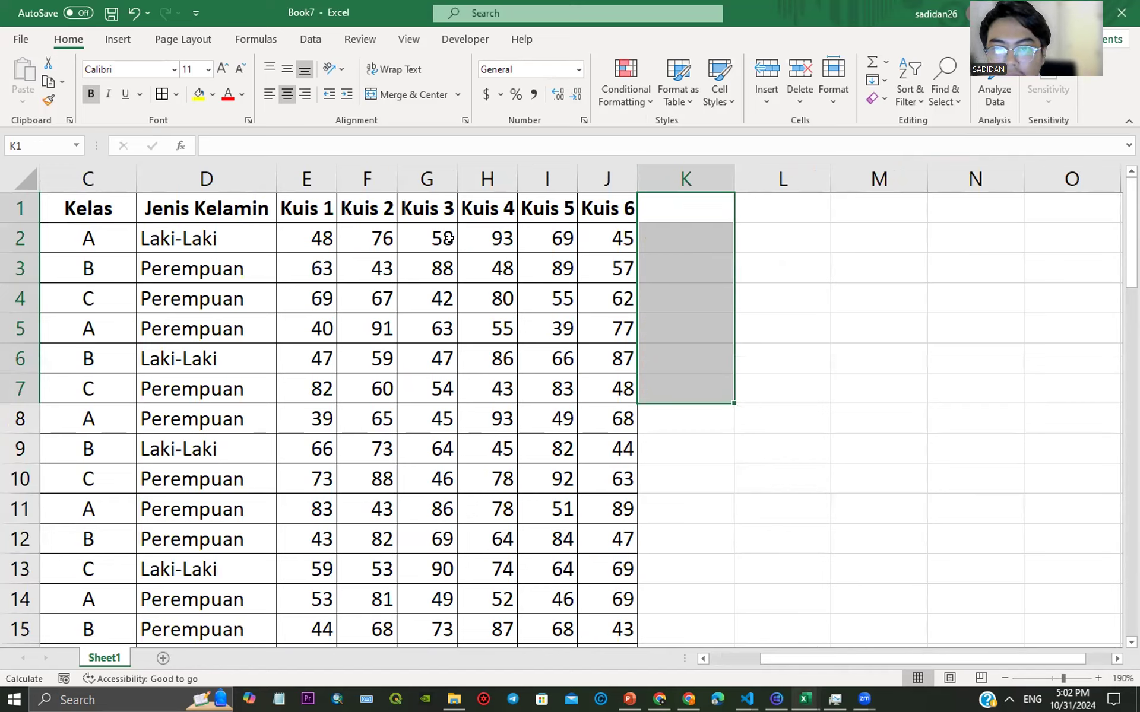
pyautogui.click(606, 239)
pyautogui.click(659, 238)
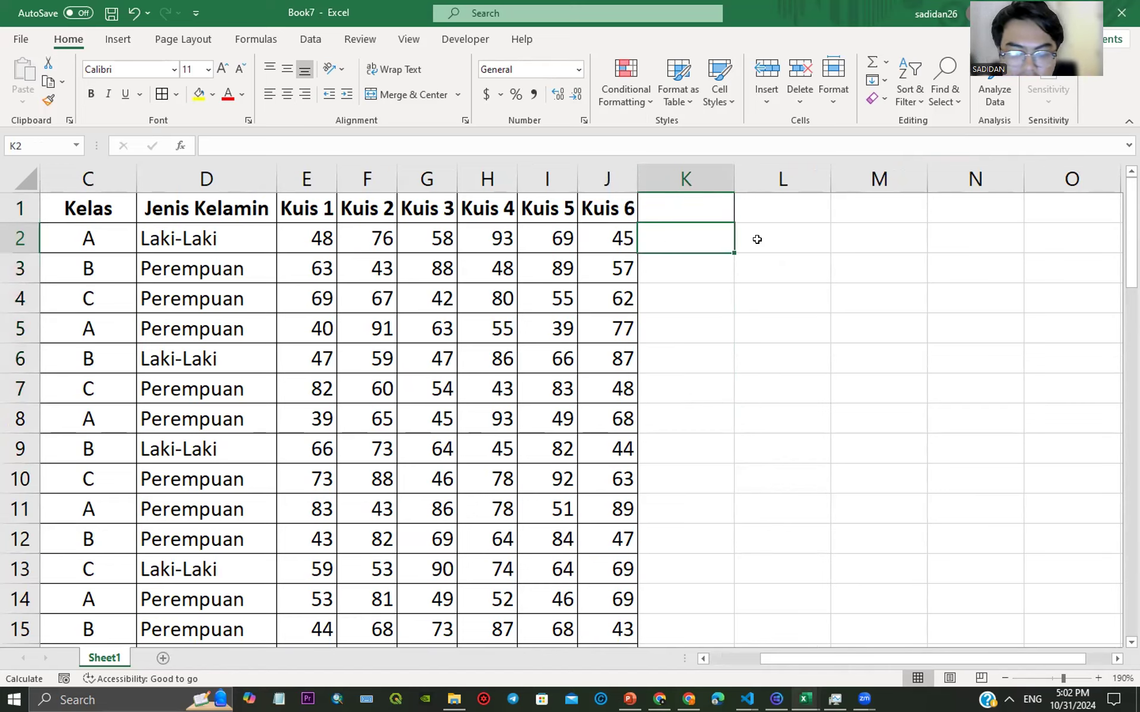
pyautogui.write('=')
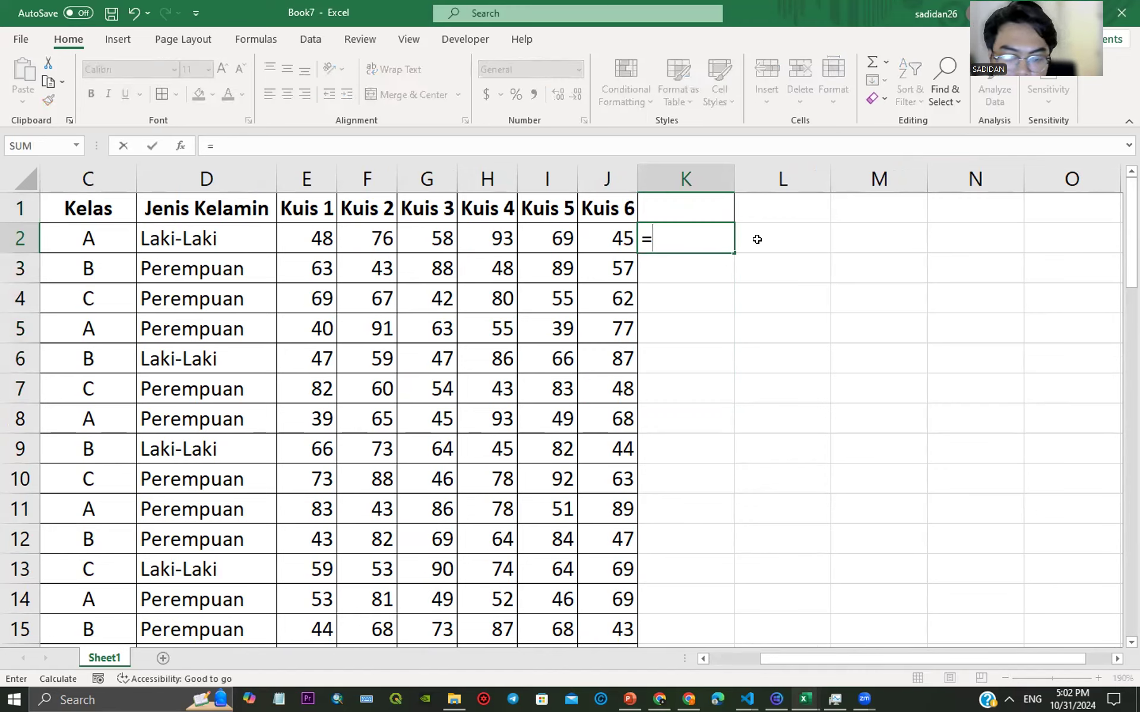
pyautogui.press('BackSpace')
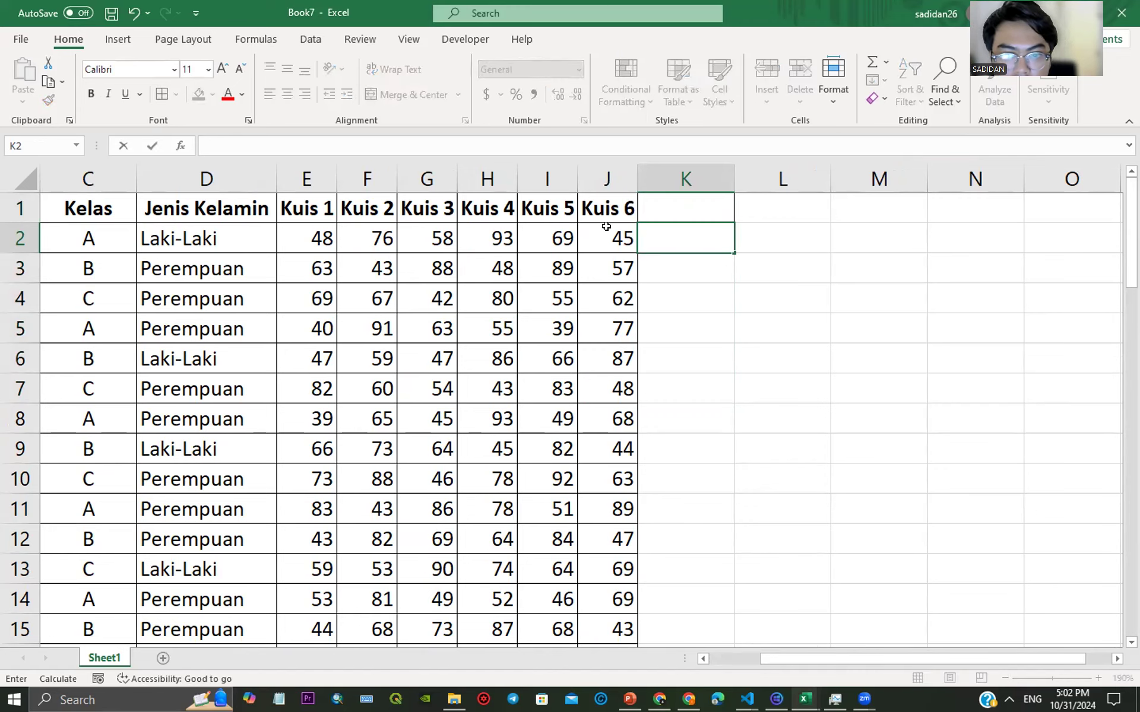
# Step: Examine the first student's Kuis 1 to Kuis 6 scores in row 2, cell by cell
pyautogui.press('Left')
pyautogui.press('Left')
pyautogui.press('Left')
pyautogui.click(428, 244)
pyautogui.click(379, 237)
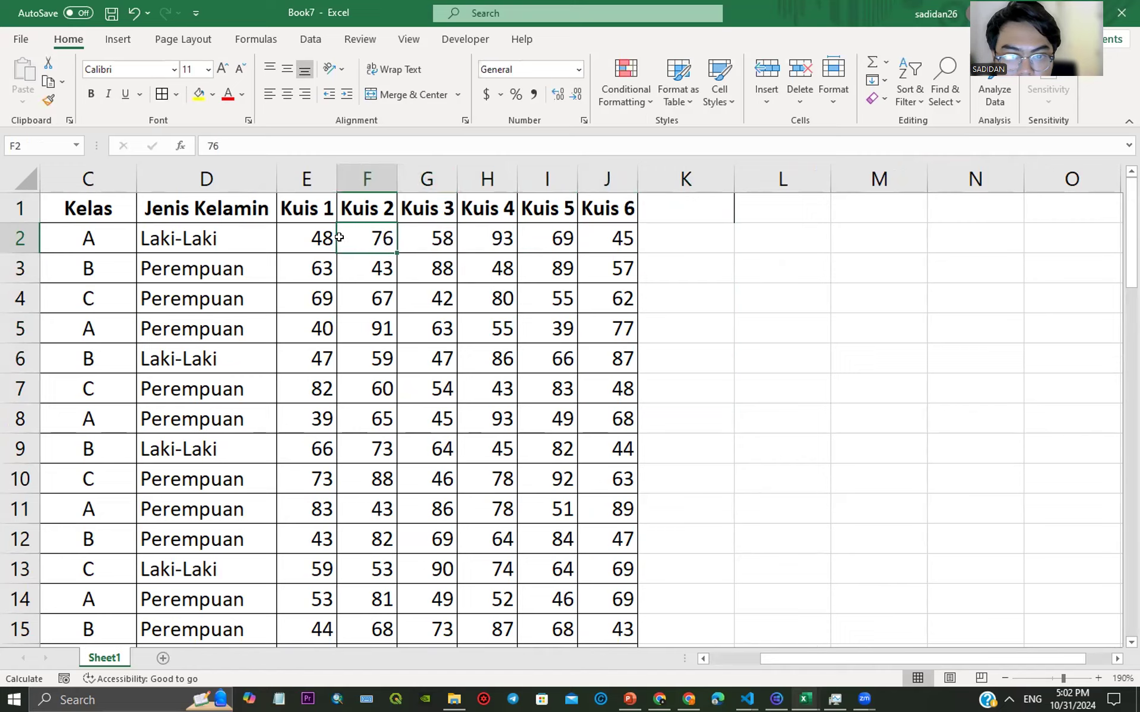
pyautogui.click(324, 237)
pyautogui.click(601, 235)
pyautogui.click(549, 240)
pyautogui.click(466, 245)
pyautogui.click(435, 244)
pyautogui.click(602, 237)
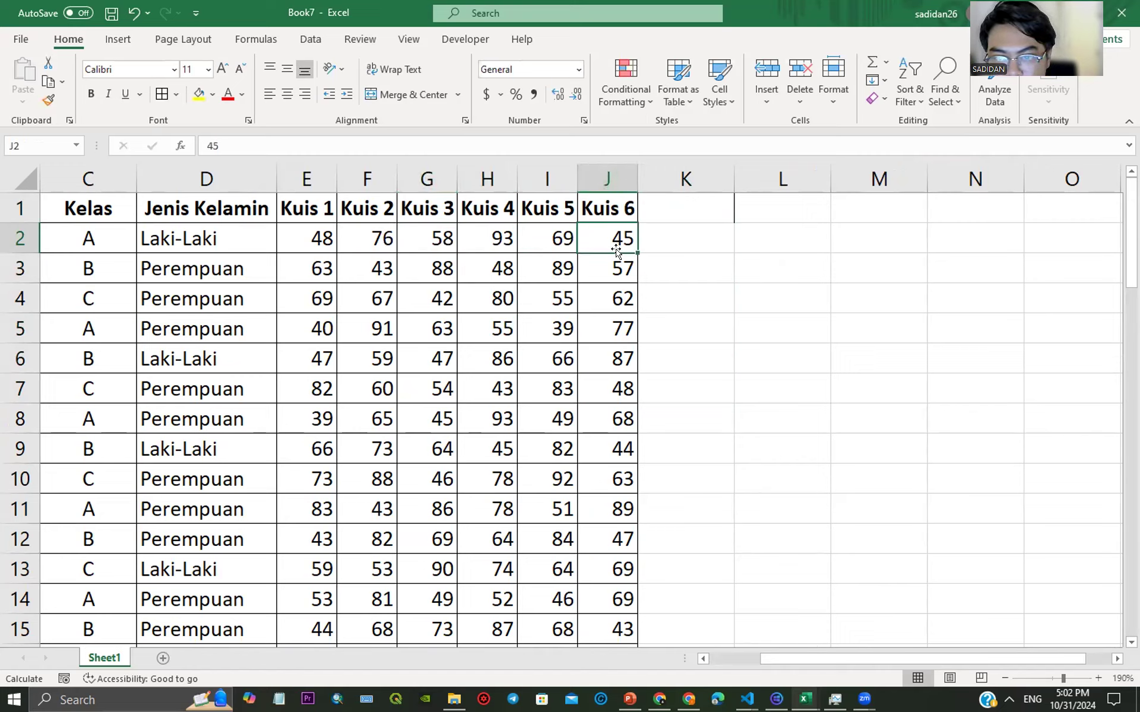
# Step: Enter the addition formula =E2+F2+G2+H2+I2+J2 in K2 to total the first student's six quiz scores
pyautogui.click(688, 237)
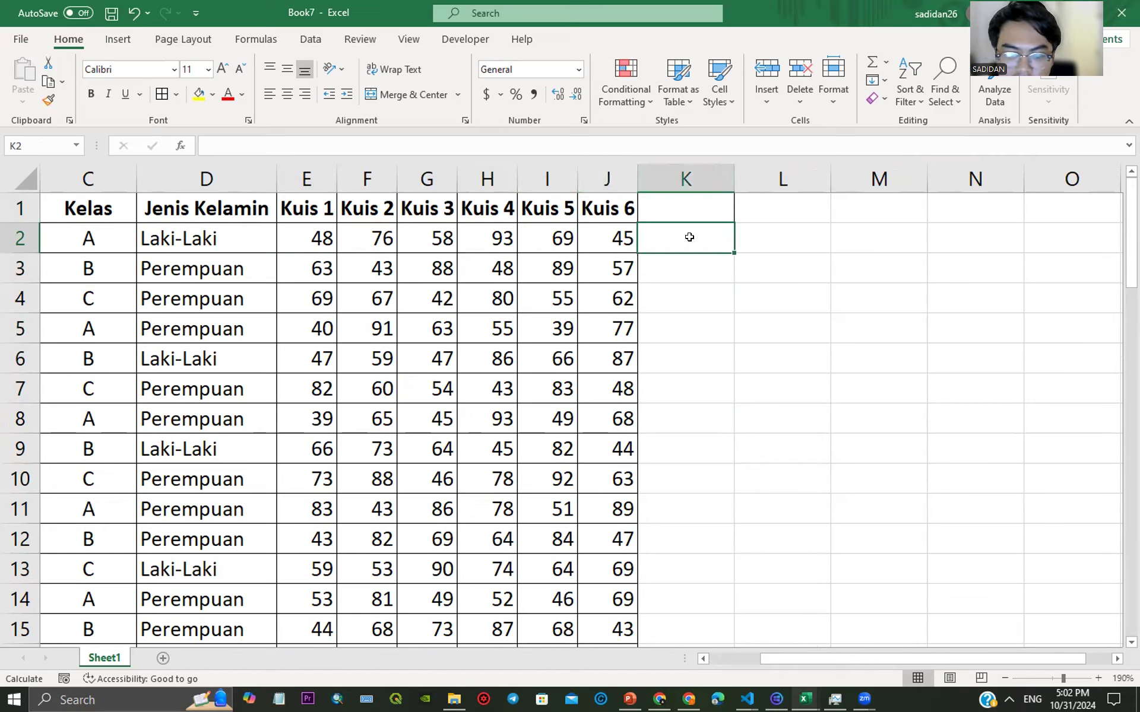
pyautogui.write('=')
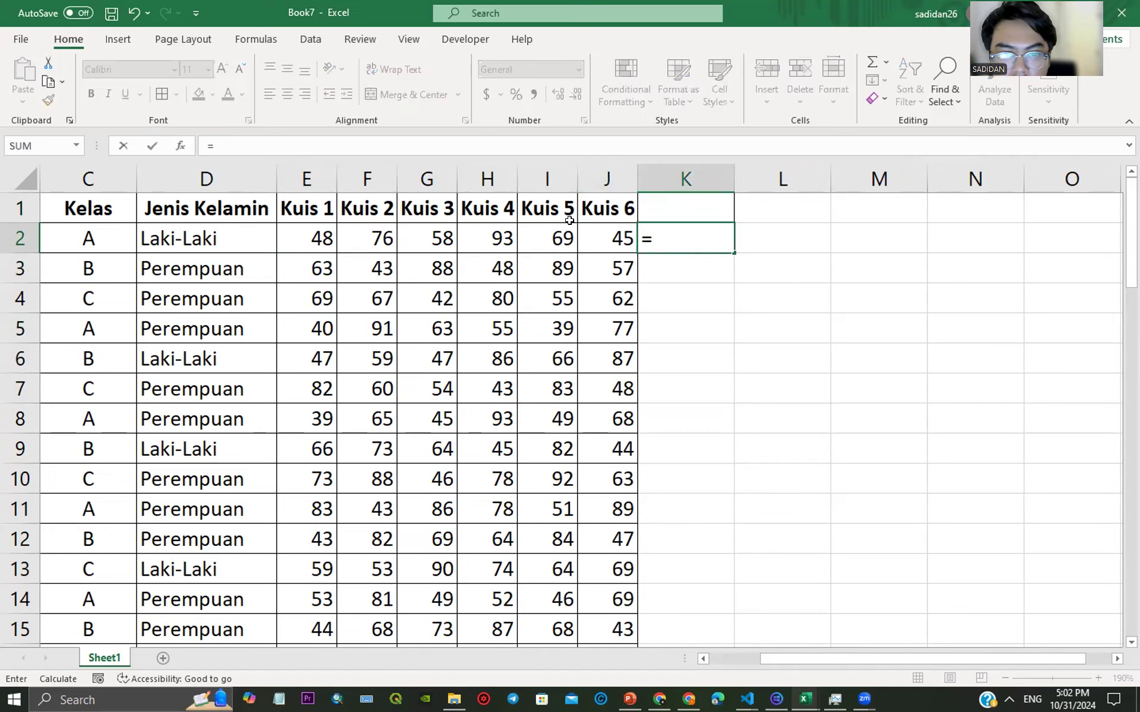
pyautogui.click(324, 236)
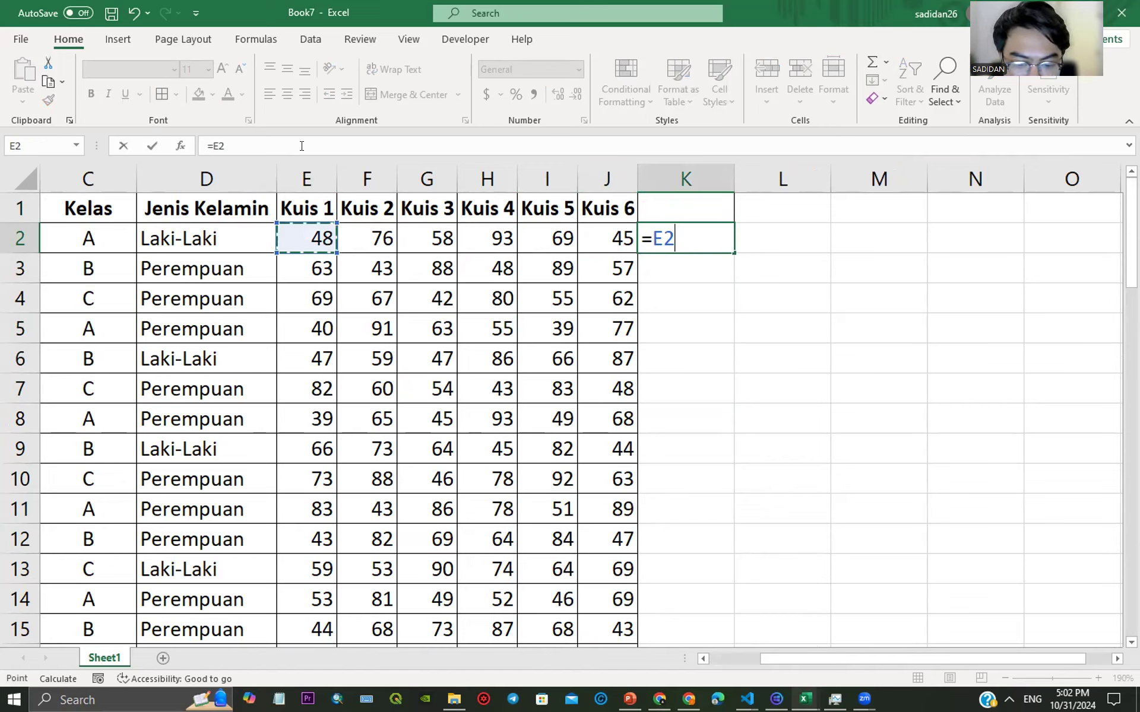
pyautogui.write('+')
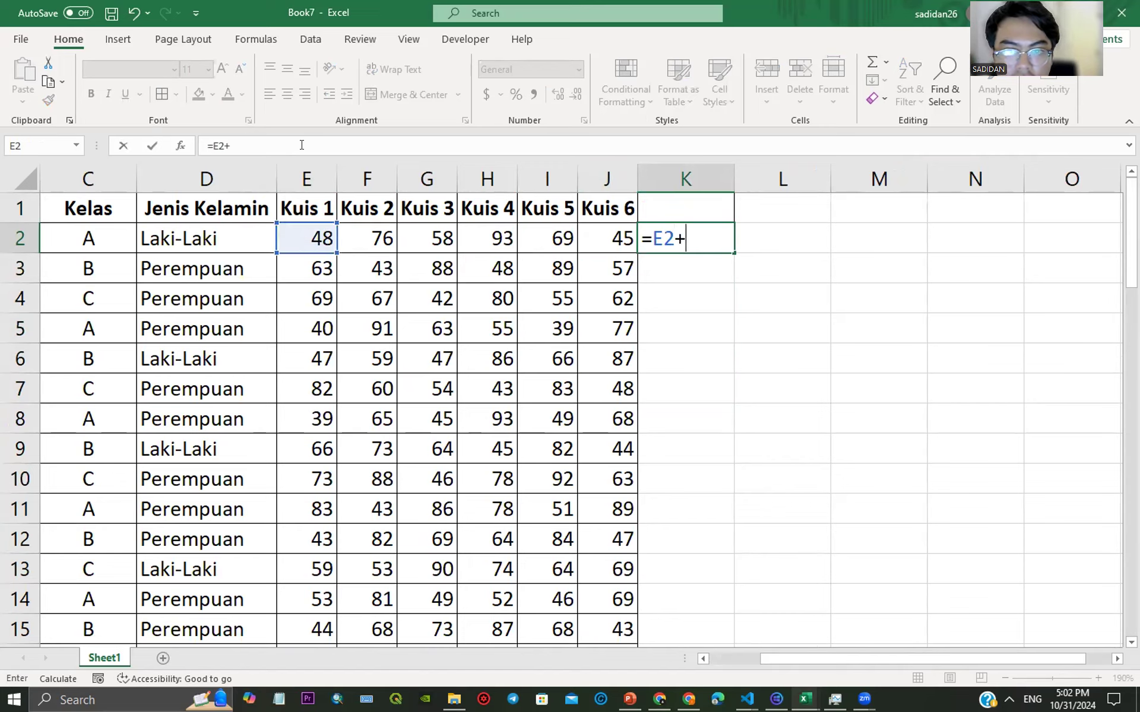
pyautogui.click(361, 237)
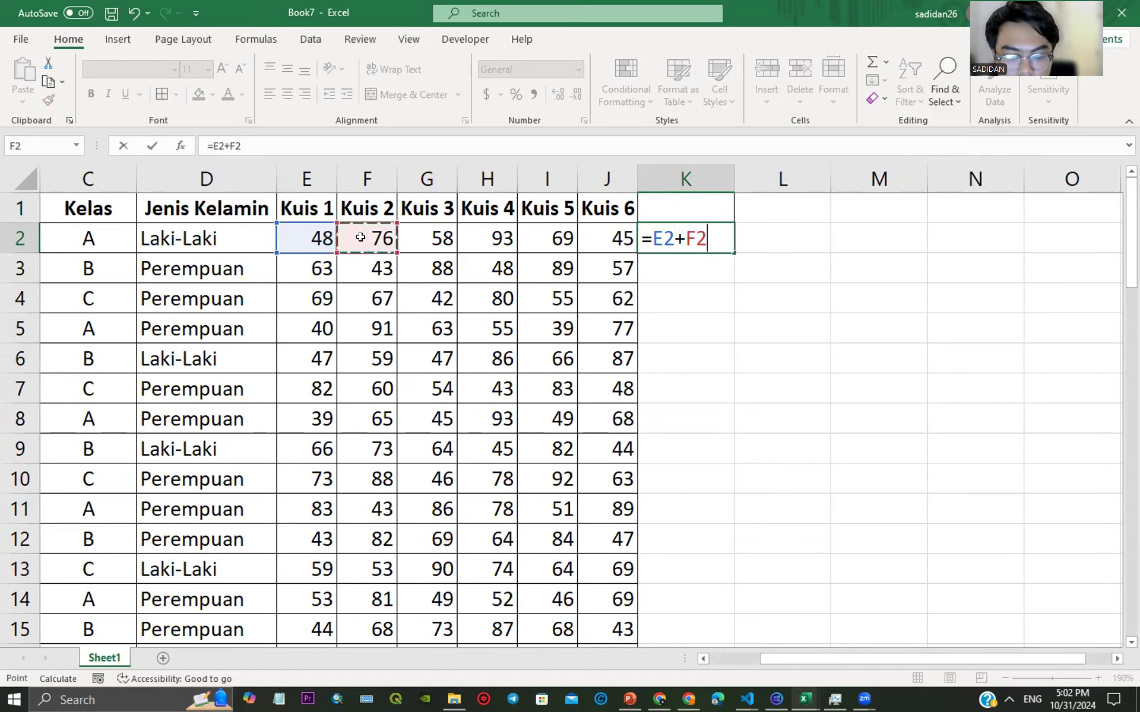
pyautogui.write('+')
pyautogui.click(413, 235)
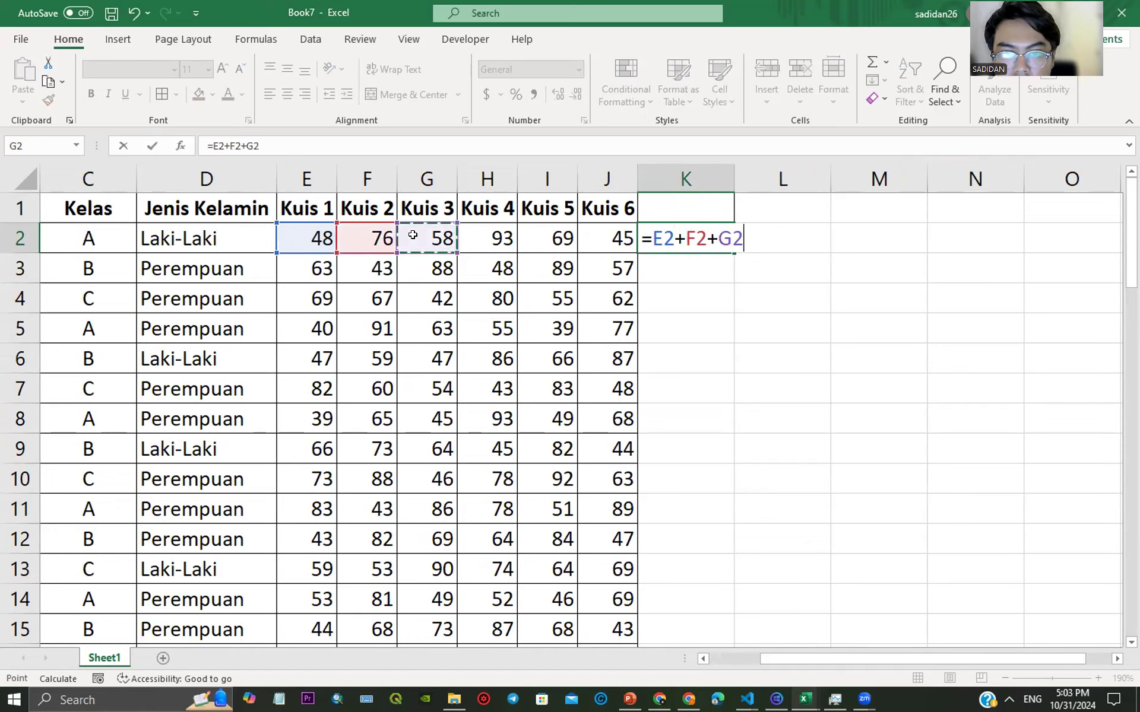
pyautogui.write('+')
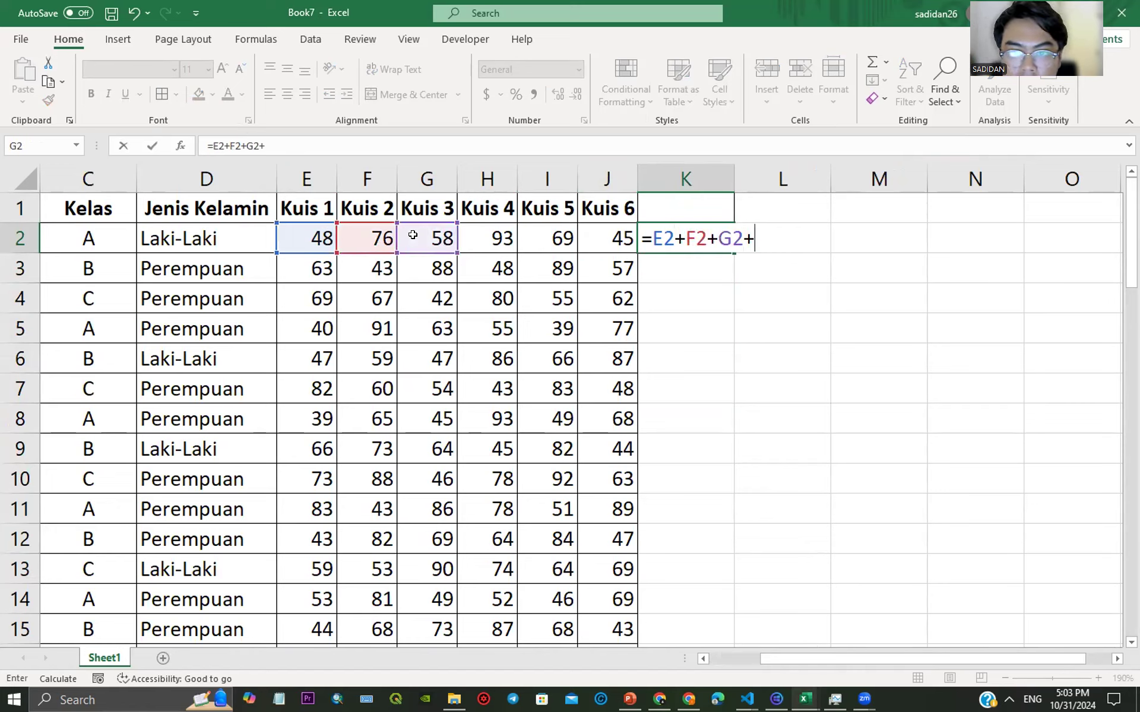
pyautogui.click(480, 233)
pyautogui.write('+')
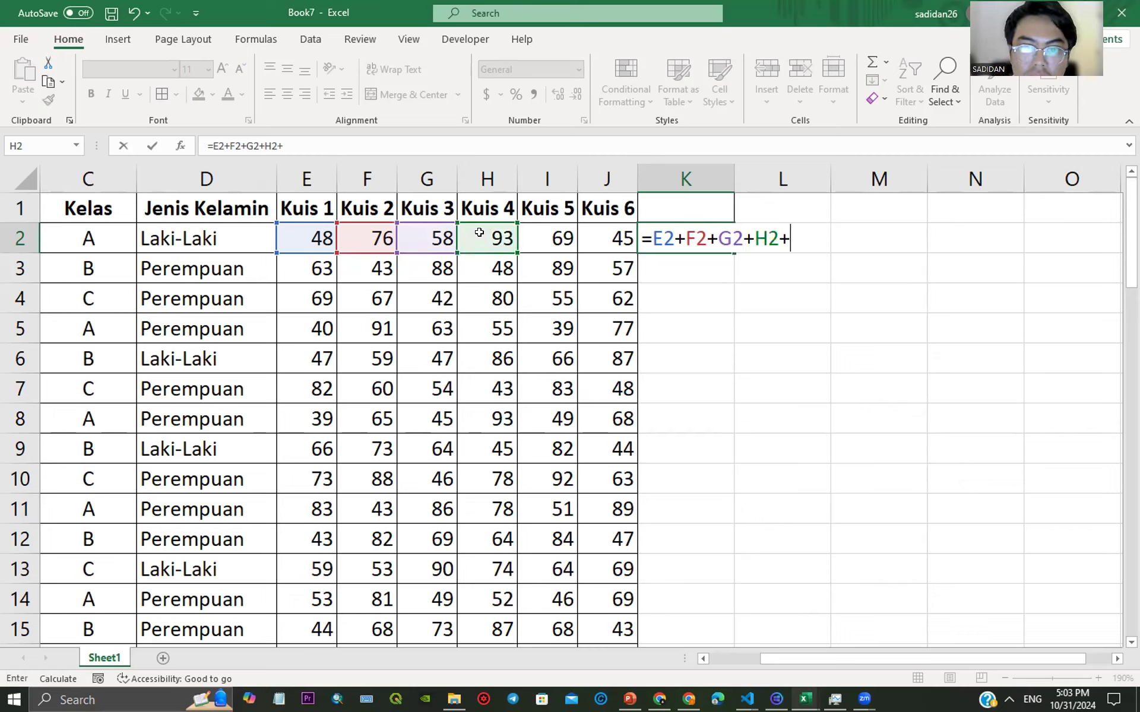
pyautogui.click(542, 245)
pyautogui.write('+')
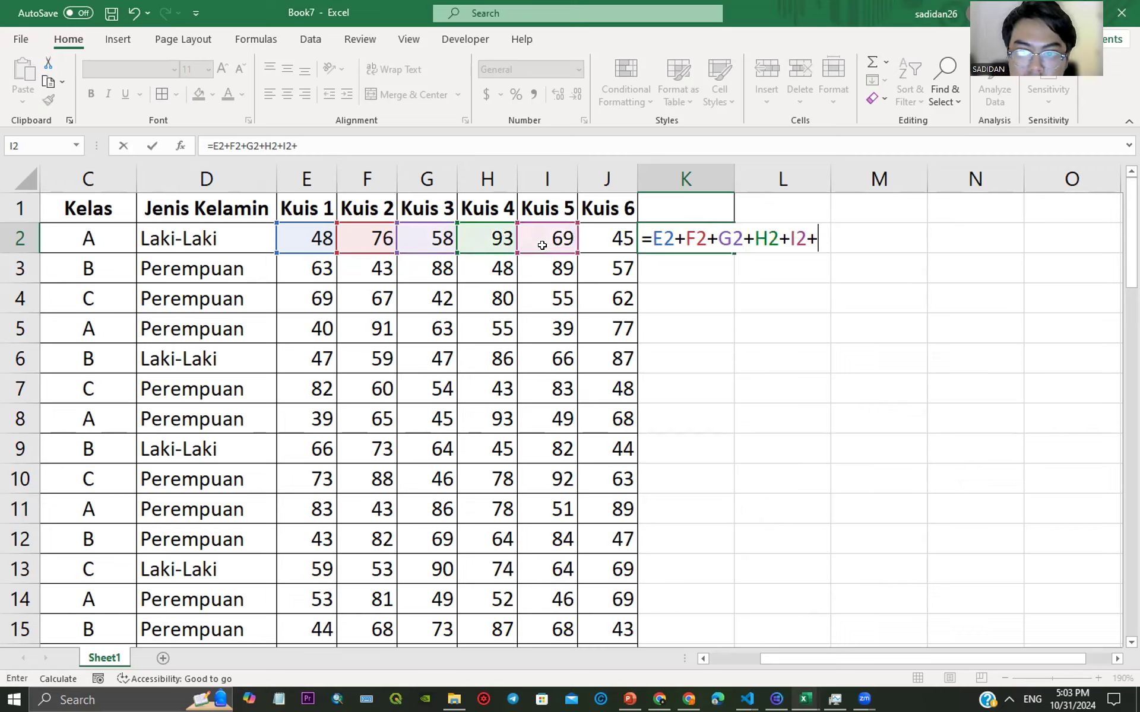
pyautogui.click(592, 227)
pyautogui.write('+')
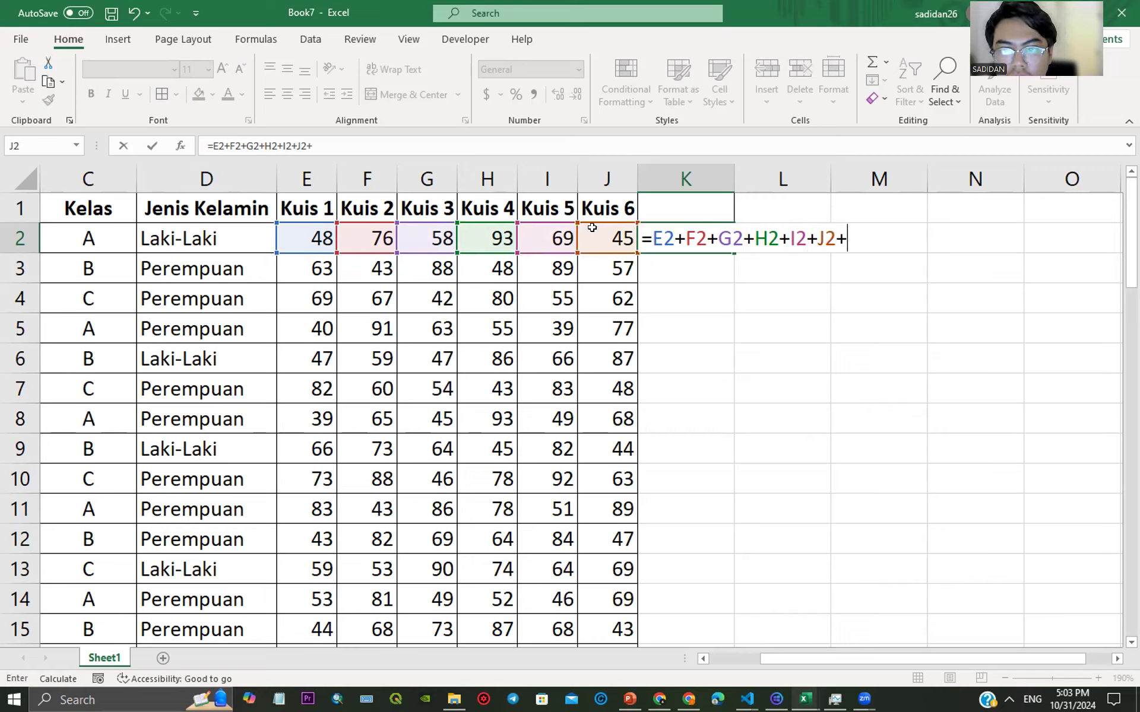
pyautogui.press('Return')
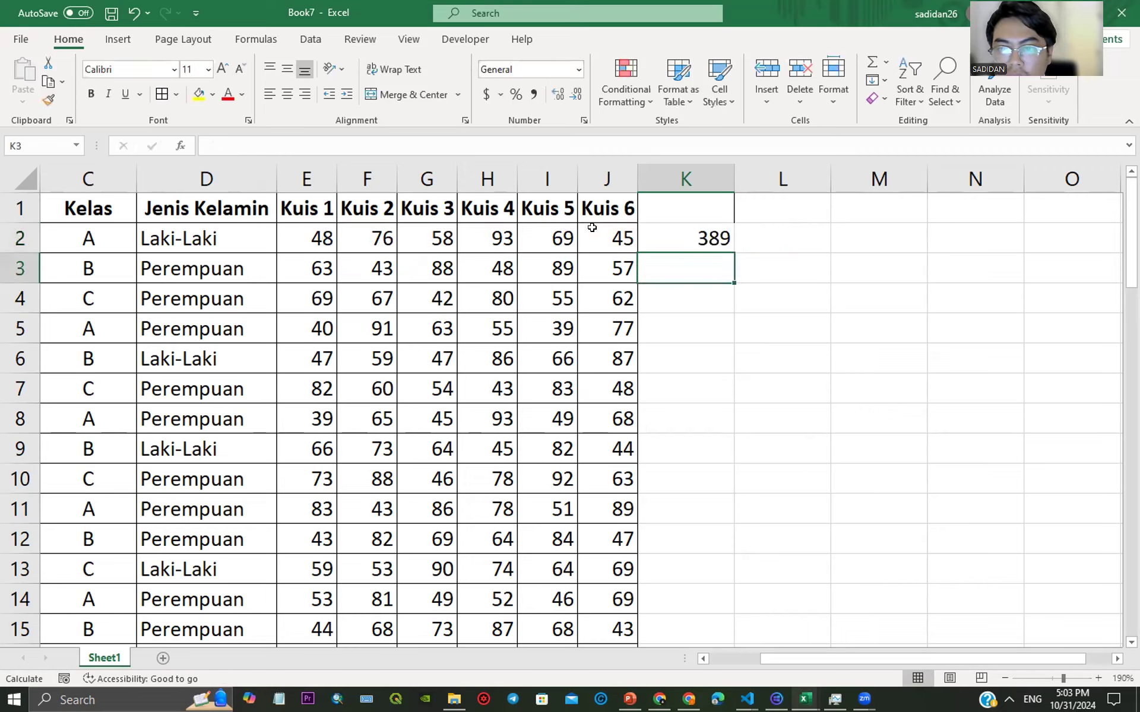
# Step: Enter the header Total in K1, beside Kuis 6
pyautogui.click(647, 204)
pyautogui.write('T')
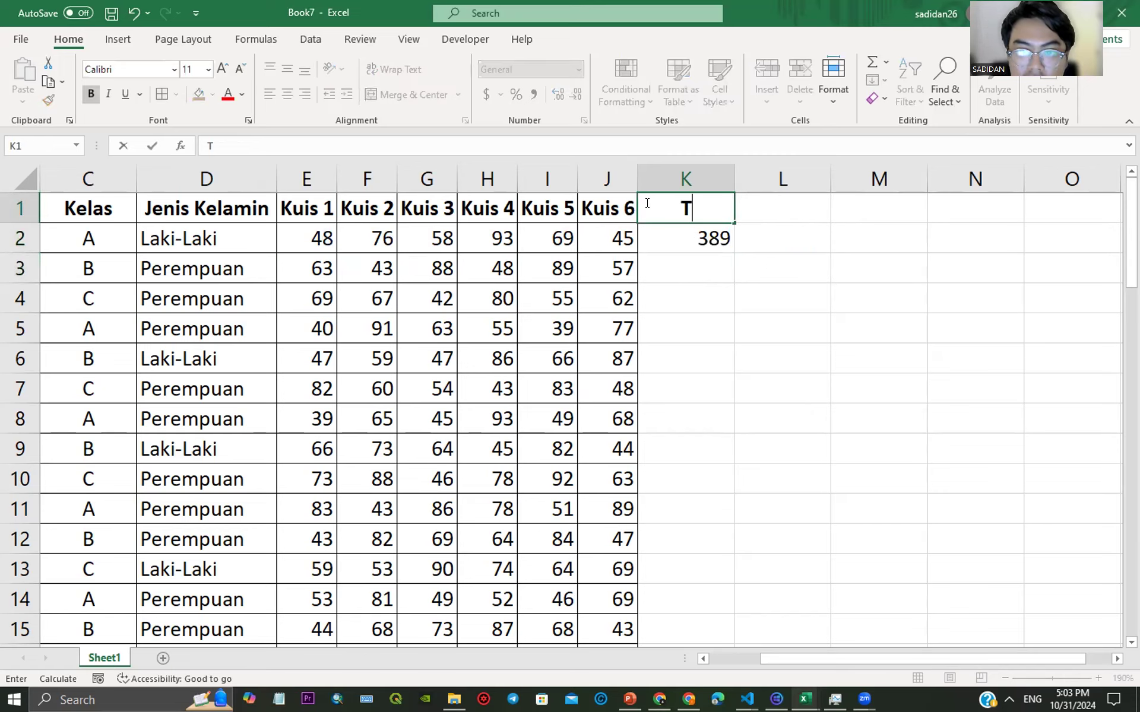
pyautogui.write('o')
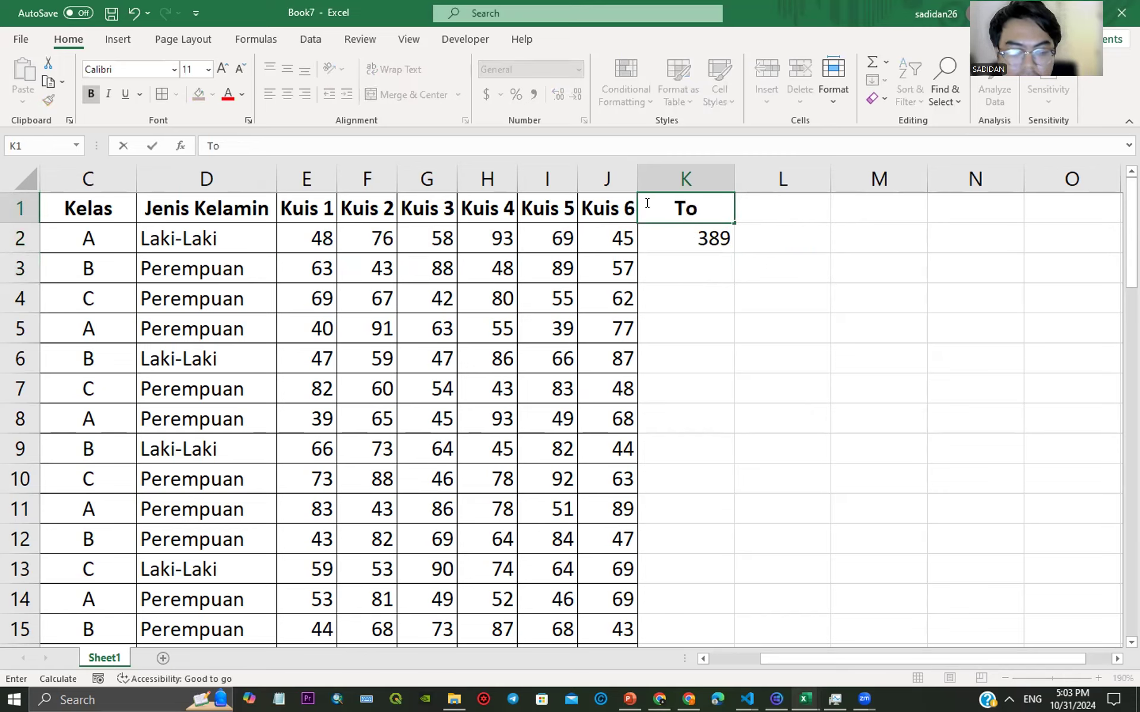
pyautogui.write('tal')
pyautogui.click(662, 302)
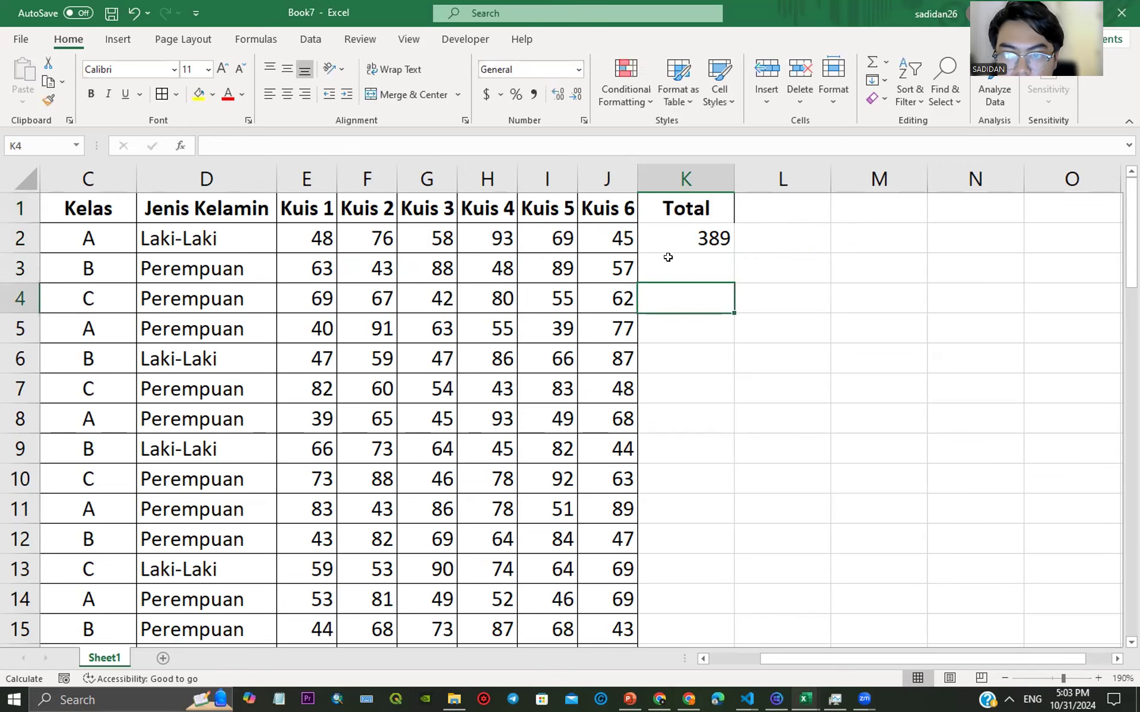
# Step: Copy the addition formula from K2 down to K4 and inspect the formulas in K2 and K3
pyautogui.click(669, 237)
pyautogui.moveTo(730, 250); pyautogui.dragTo(731, 310)
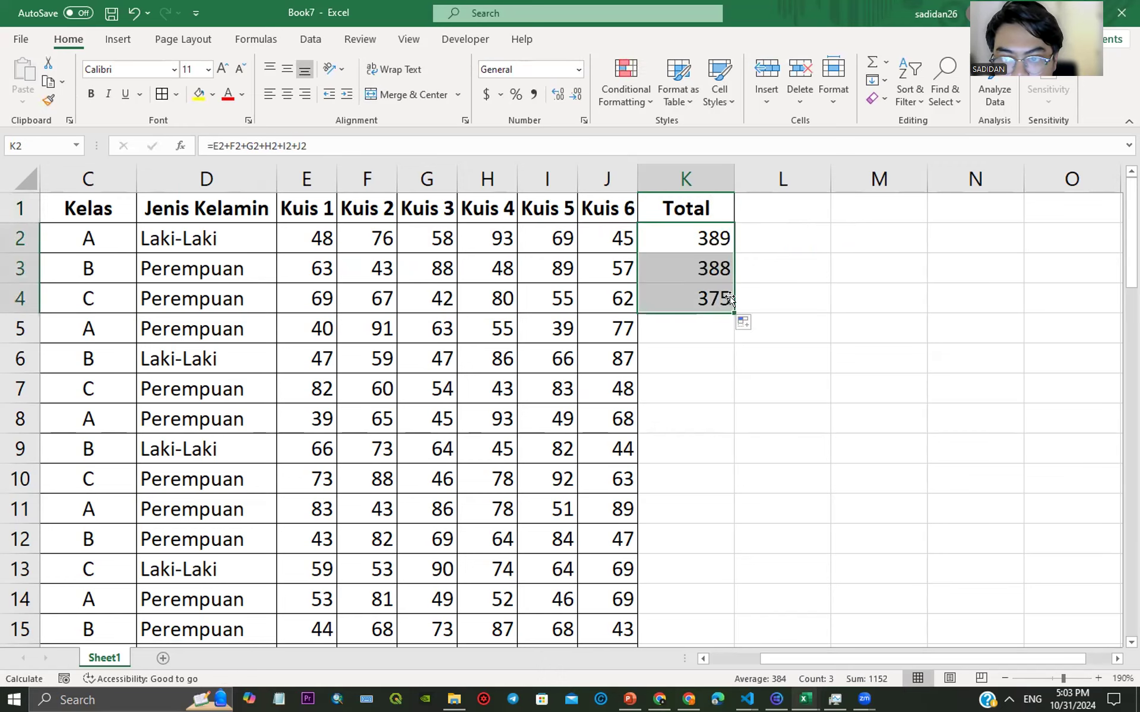
pyautogui.click(716, 238)
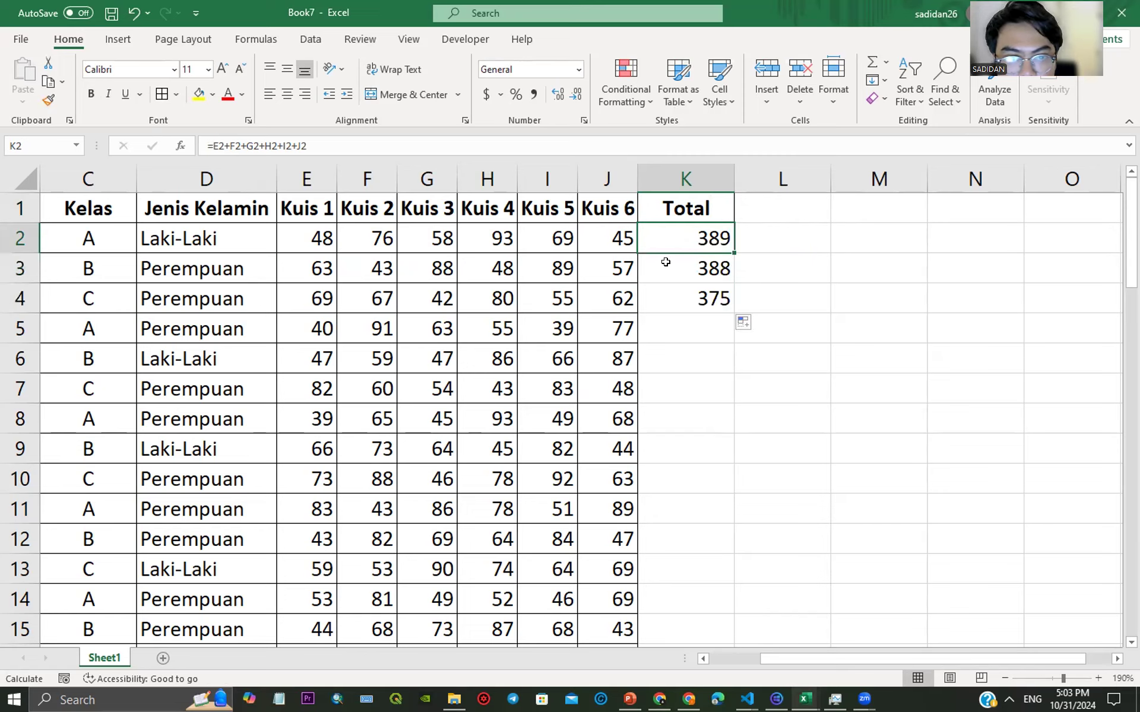
pyautogui.press('ctrl')
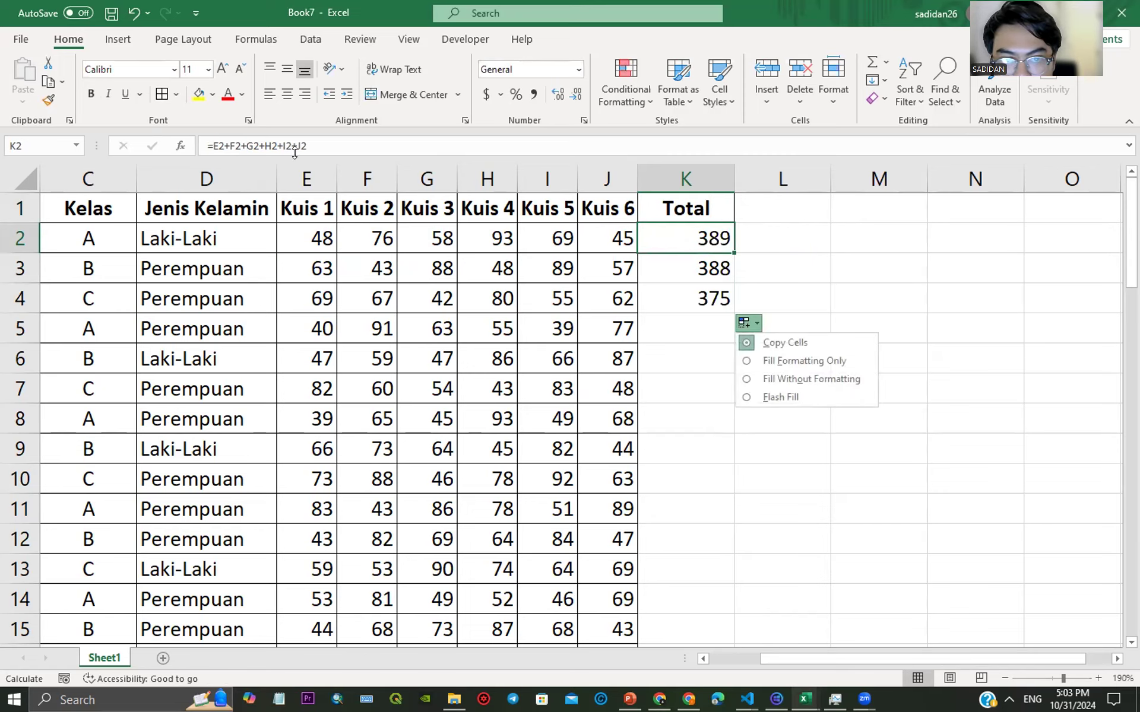
pyautogui.moveTo(247, 146); pyautogui.dragTo(364, 146)
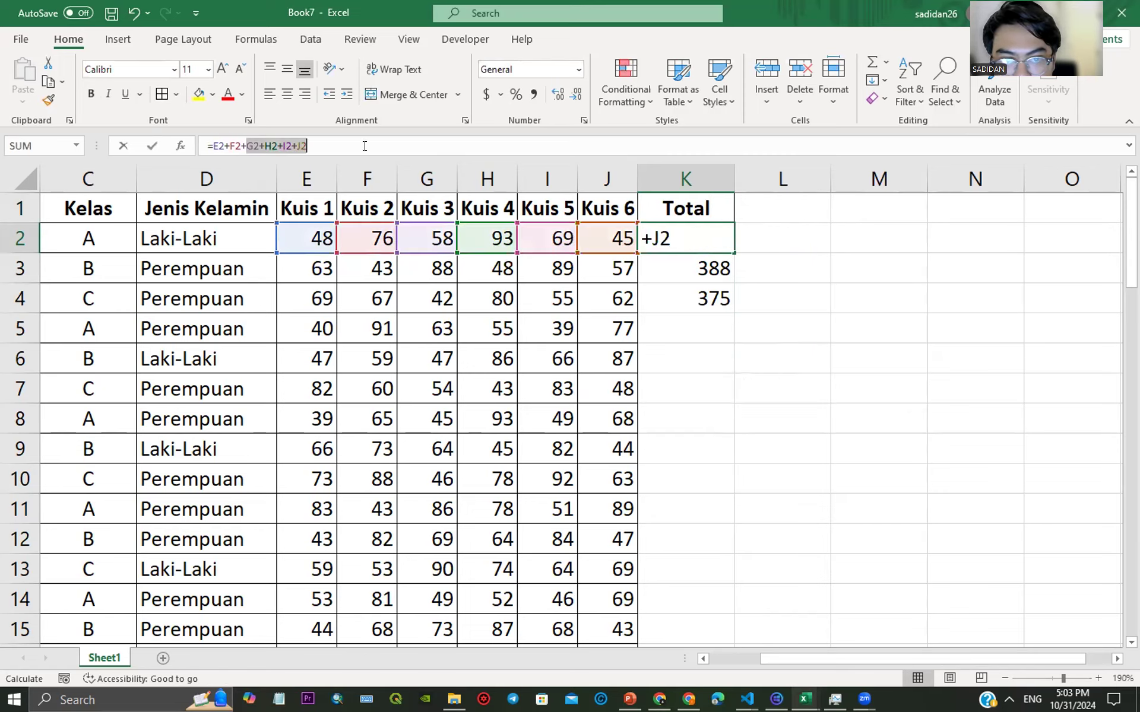
pyautogui.click(717, 271)
pyautogui.press('Return')
pyautogui.hotkey('ctrl', 'z')
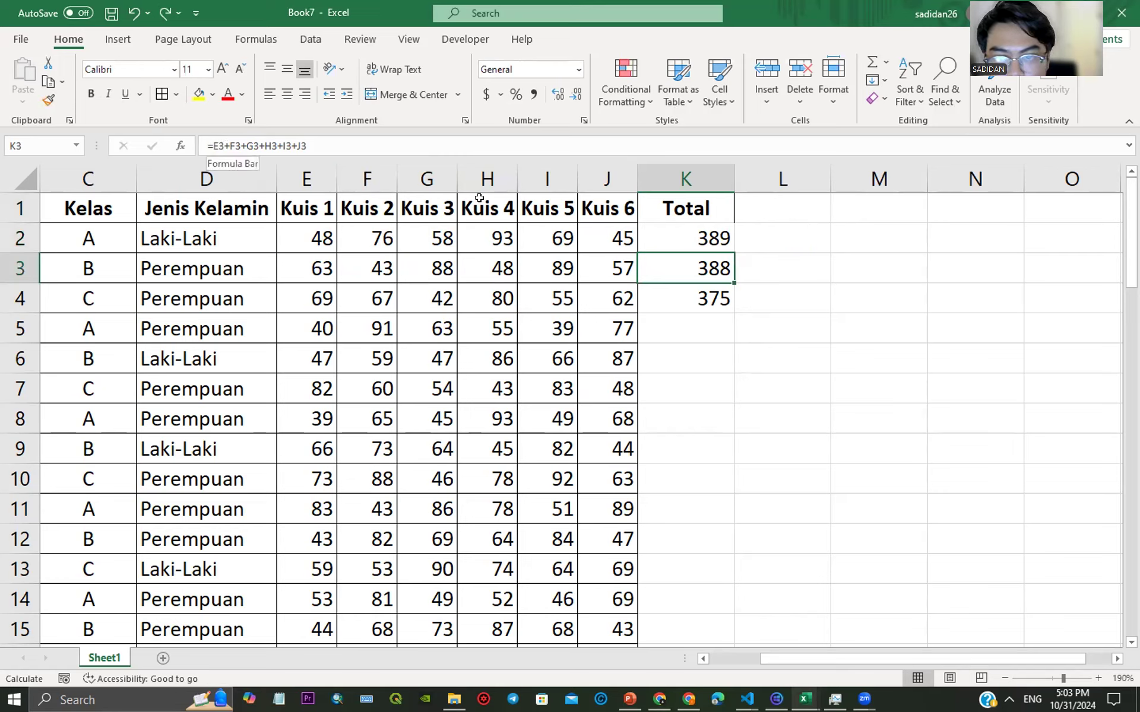
# Step: Extend the addition formula from K3 down to K8, and clear the formulas from K2:K8
pyautogui.click(677, 291)
pyautogui.moveTo(720, 267); pyautogui.dragTo(721, 419)
pyautogui.click(729, 315)
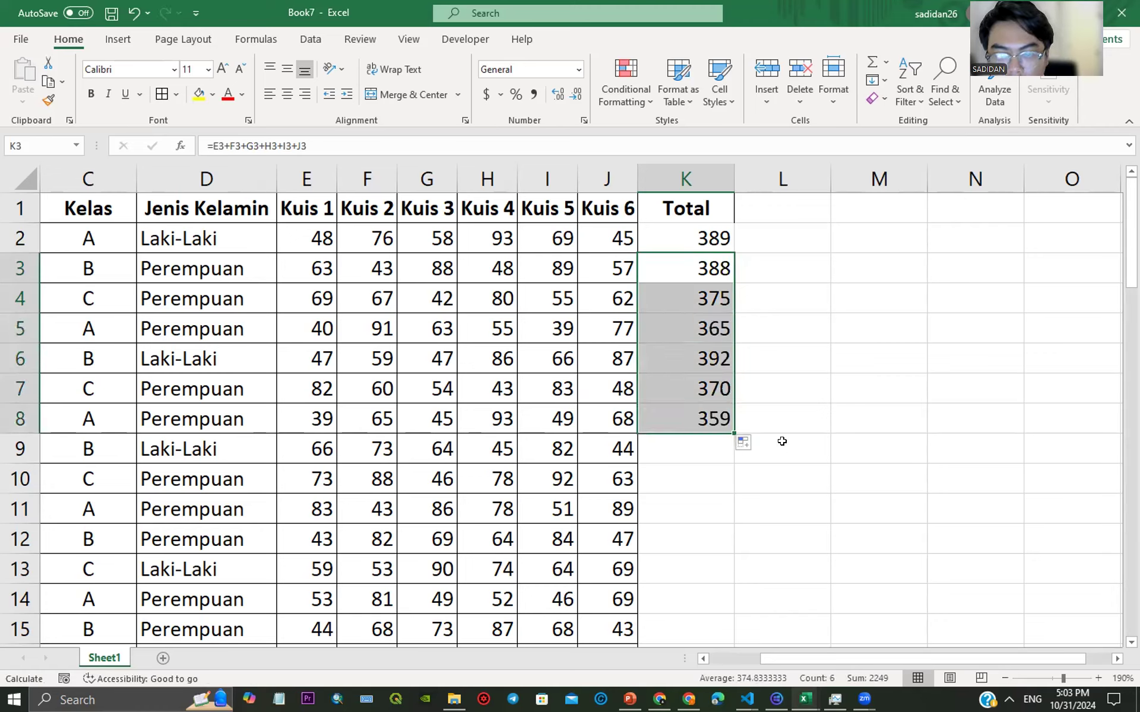
pyautogui.moveTo(700, 233); pyautogui.dragTo(692, 399)
pyautogui.press('Delete')
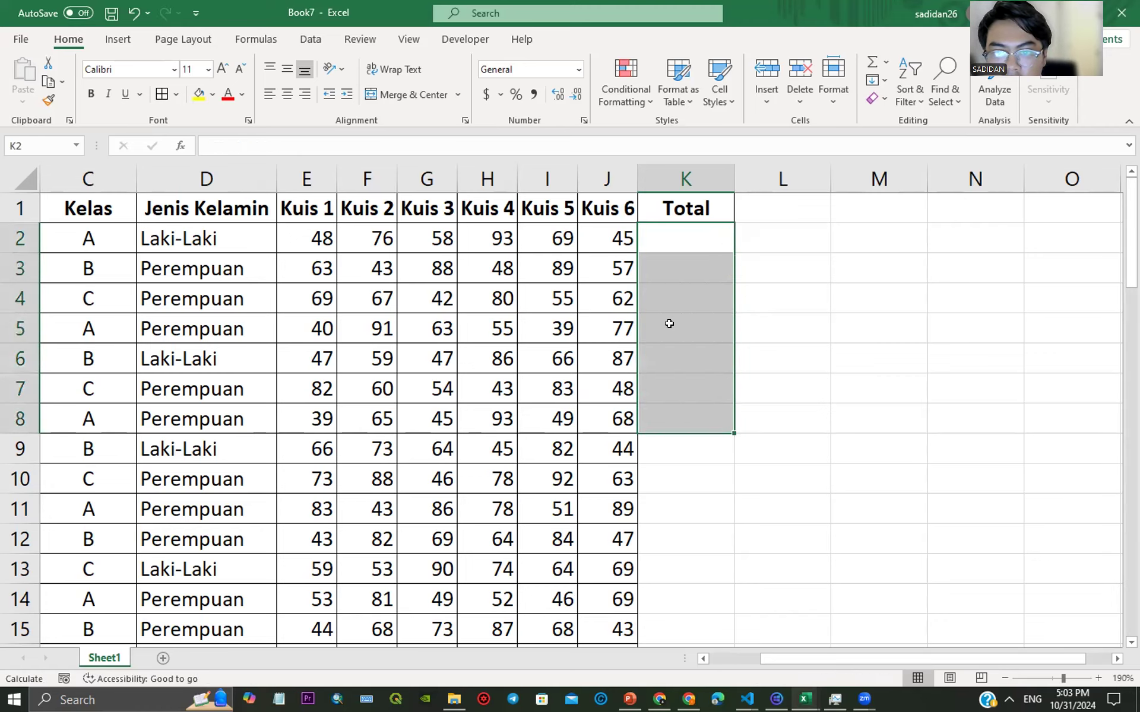
# Step: Enter the formula =SUM(E2:J2) in K2 to total the first student's Kuis 1 to Kuis 6 scores
pyautogui.click(679, 238)
pyautogui.write('=')
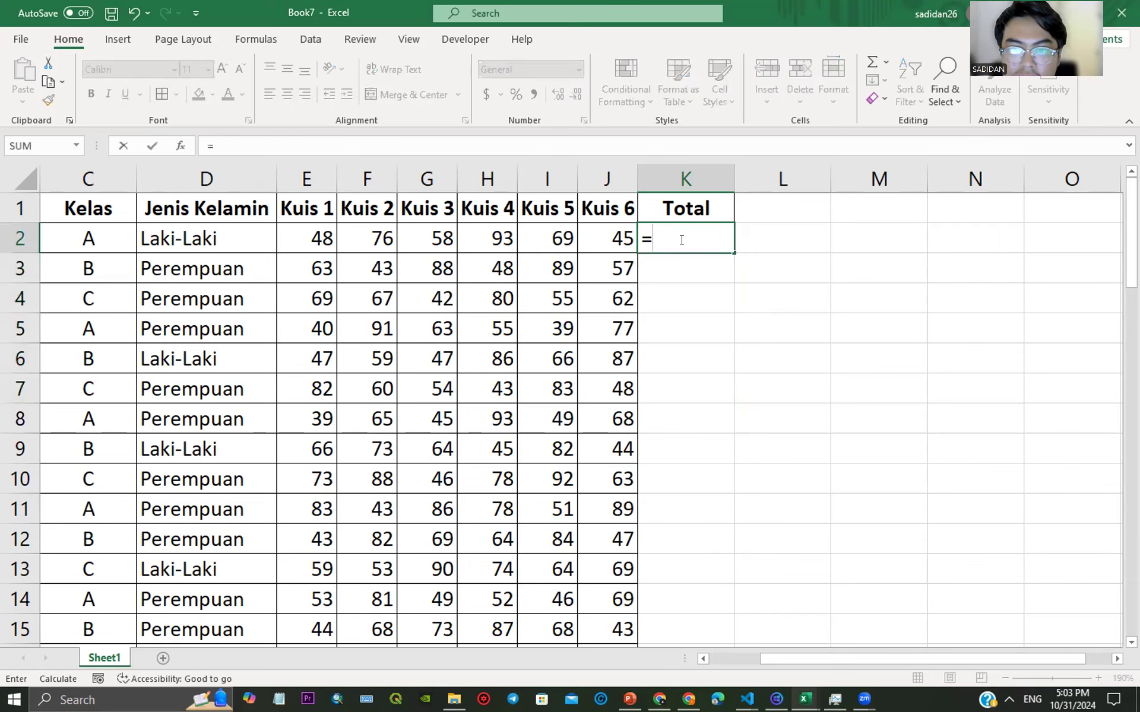
pyautogui.write('sum')
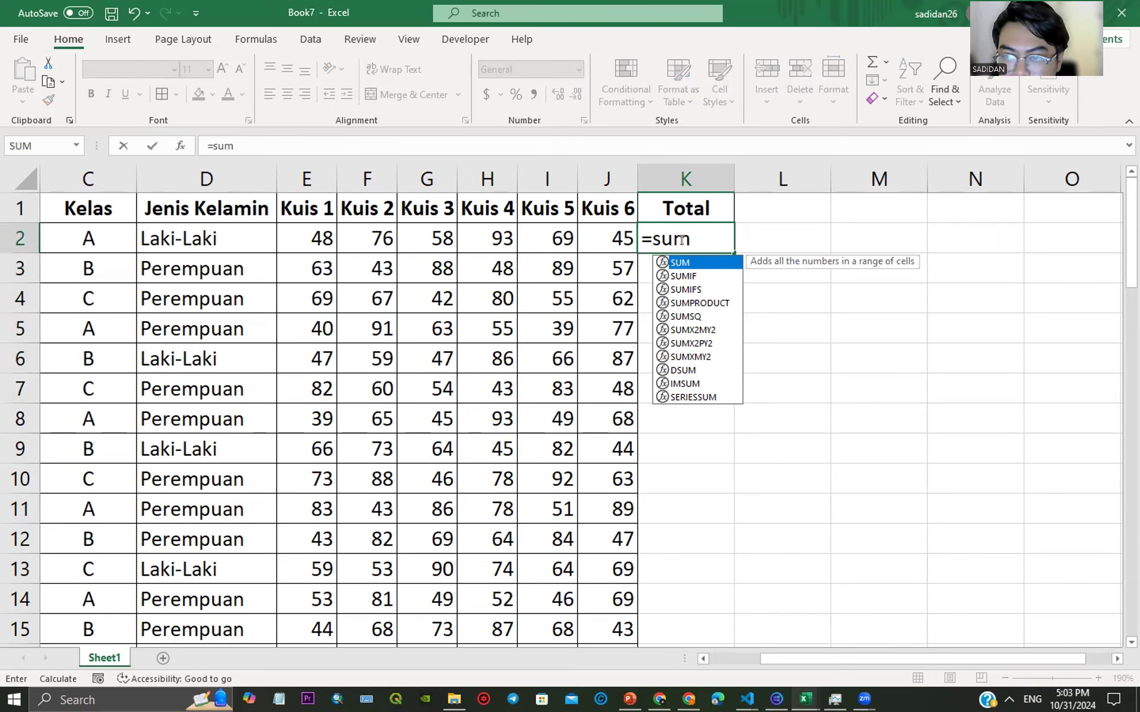
pyautogui.write('(')
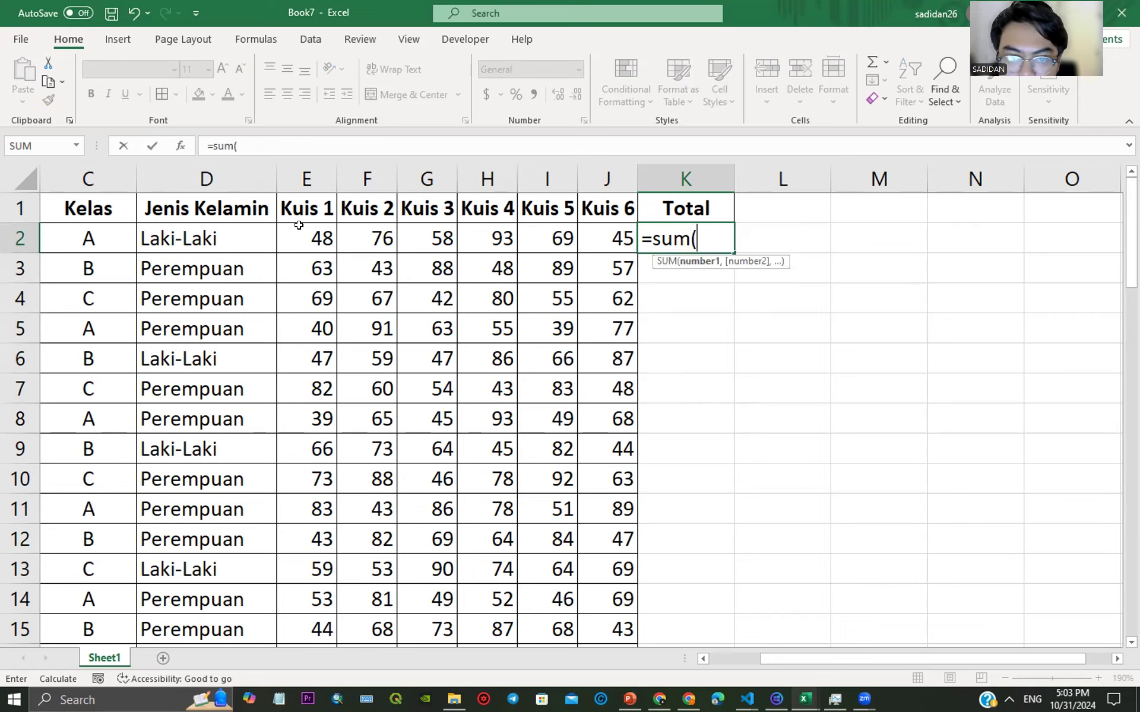
pyautogui.moveTo(321, 233); pyautogui.dragTo(625, 239)
pyautogui.write(')')
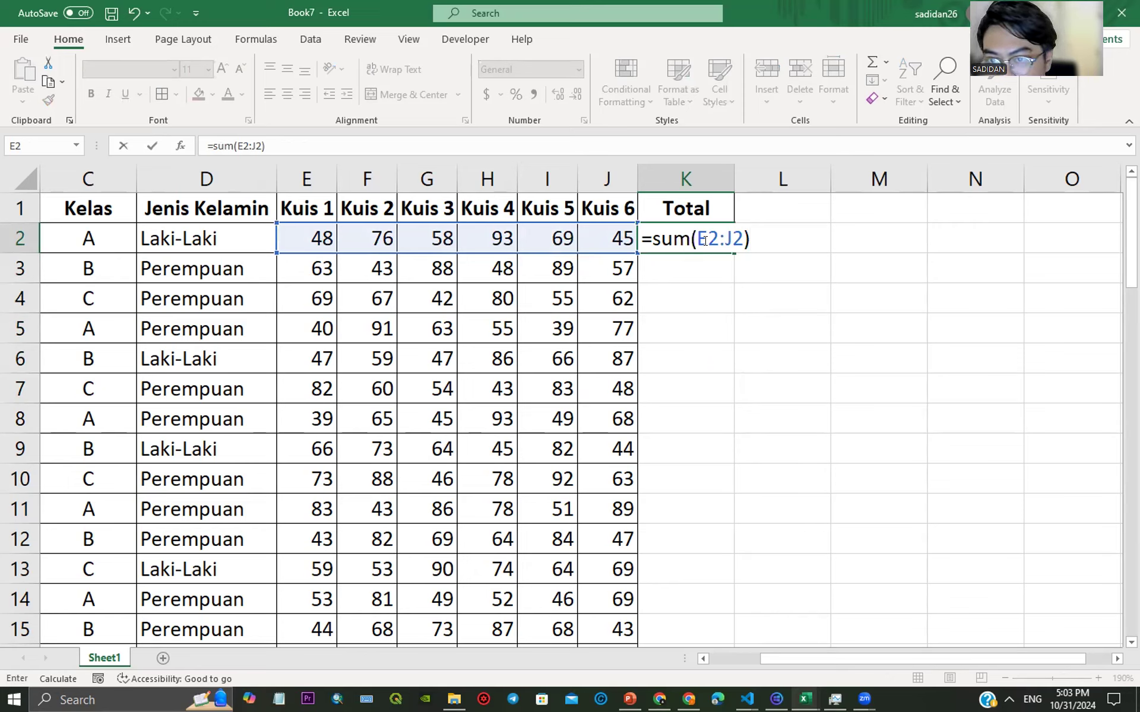
pyautogui.press('Return')
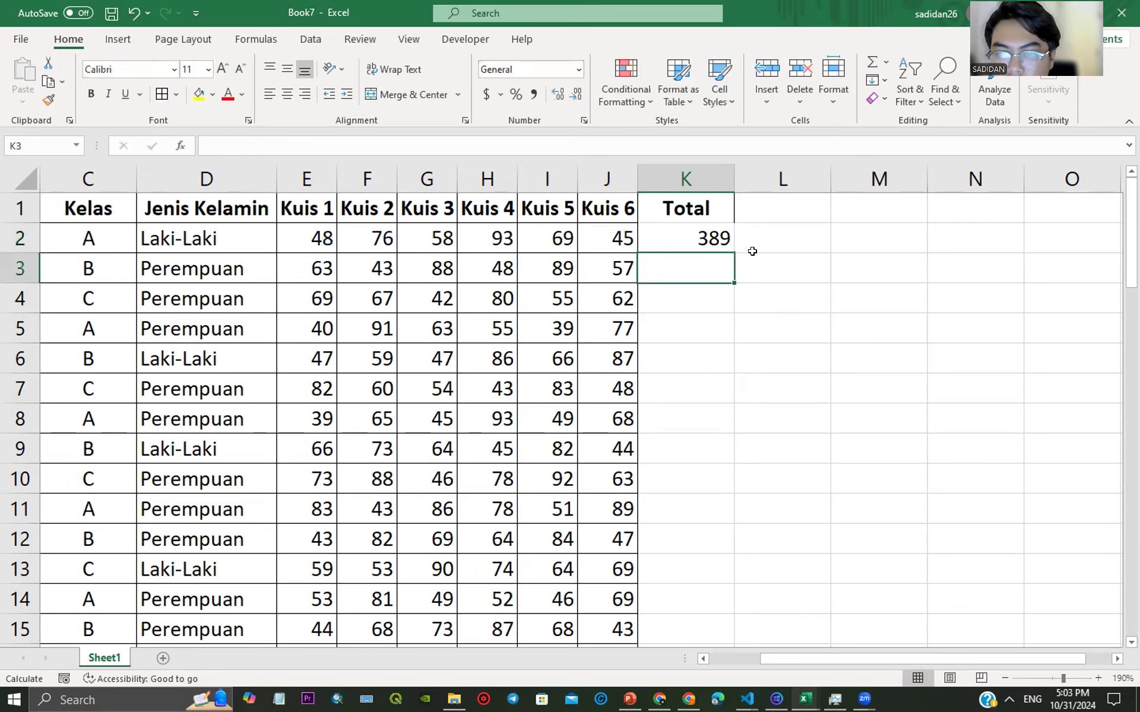
# Step: Fill the SUM formula from K2 down the Total column to the last student in row 62
pyautogui.click(717, 237)
pyautogui.moveTo(732, 250); pyautogui.dragTo(700, 650)
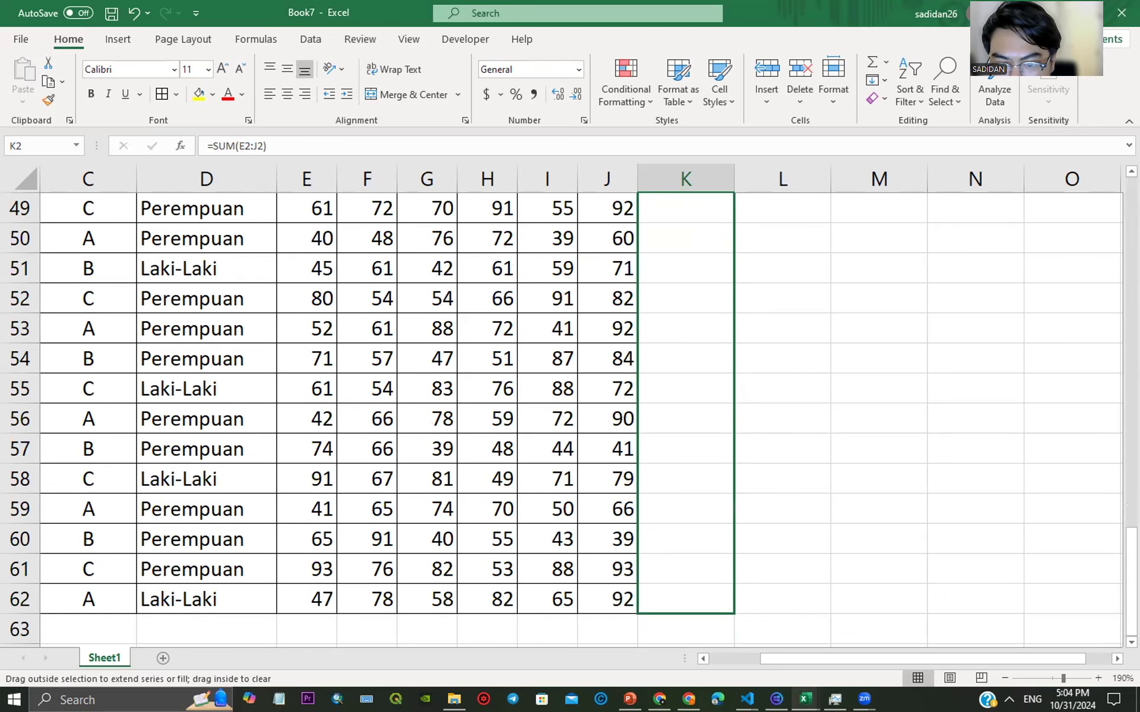
pyautogui.moveTo(678, 600); pyautogui.dragTo(678, 600)
pyautogui.scroll(16, 750, 436)
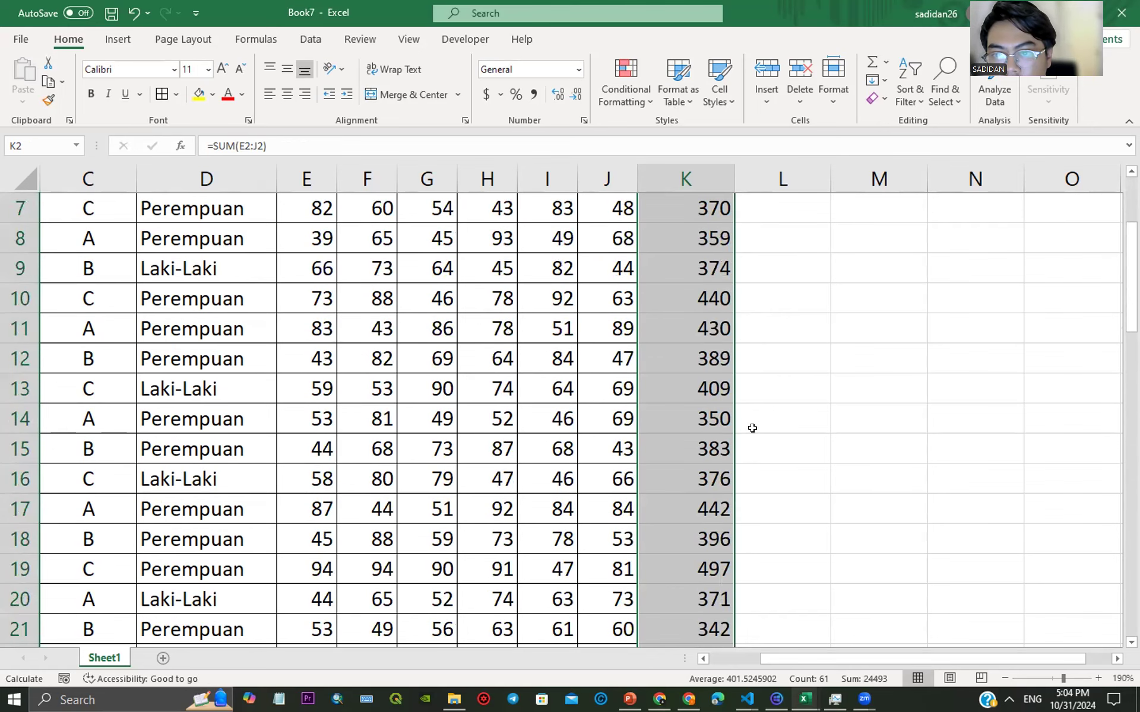
pyautogui.click(727, 244)
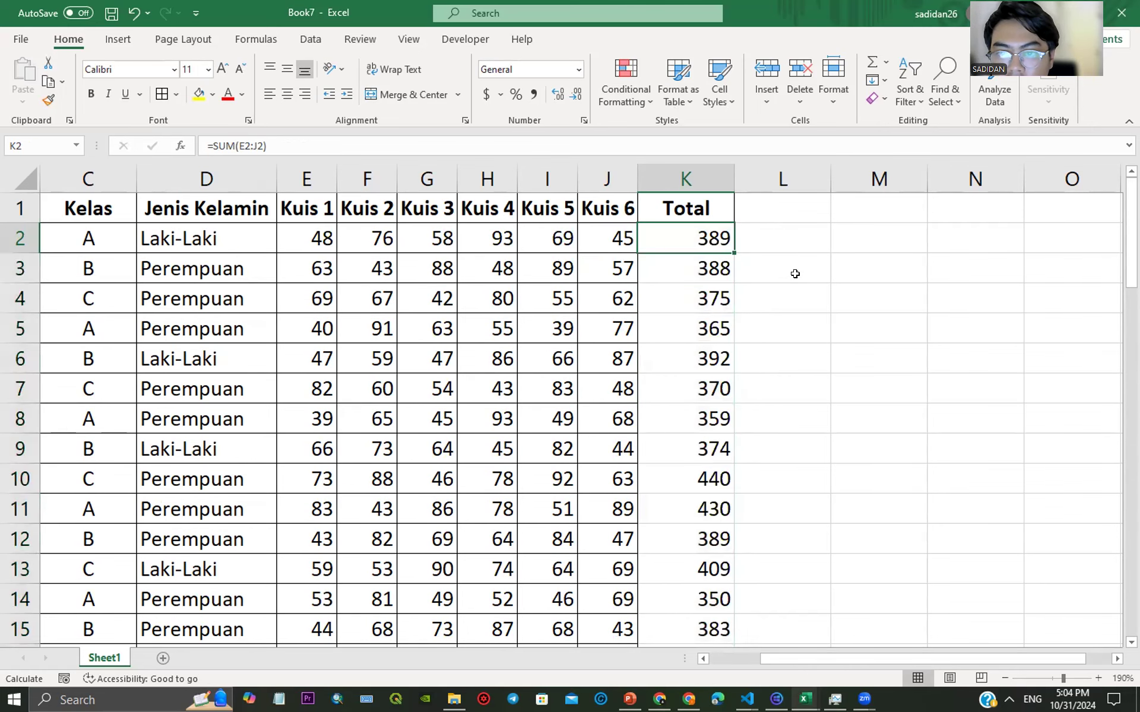
pyautogui.click(676, 278)
# Step: Enter the subtraction example =50-90 in L2
pyautogui.click(777, 237)
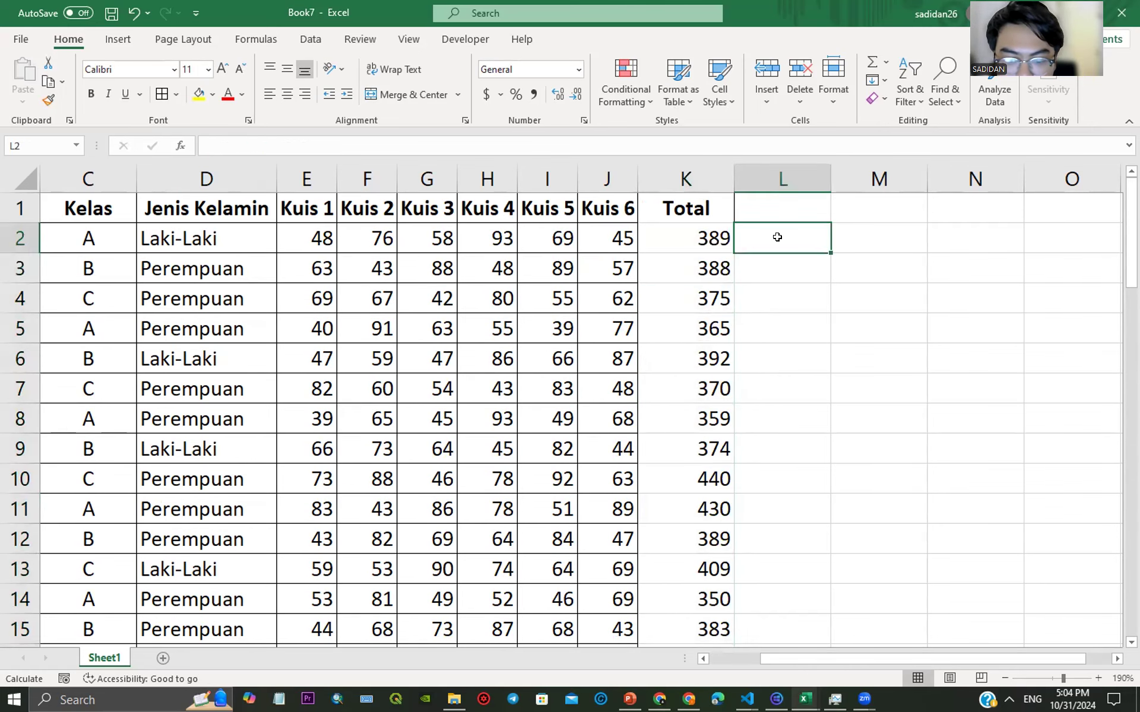
pyautogui.write('=')
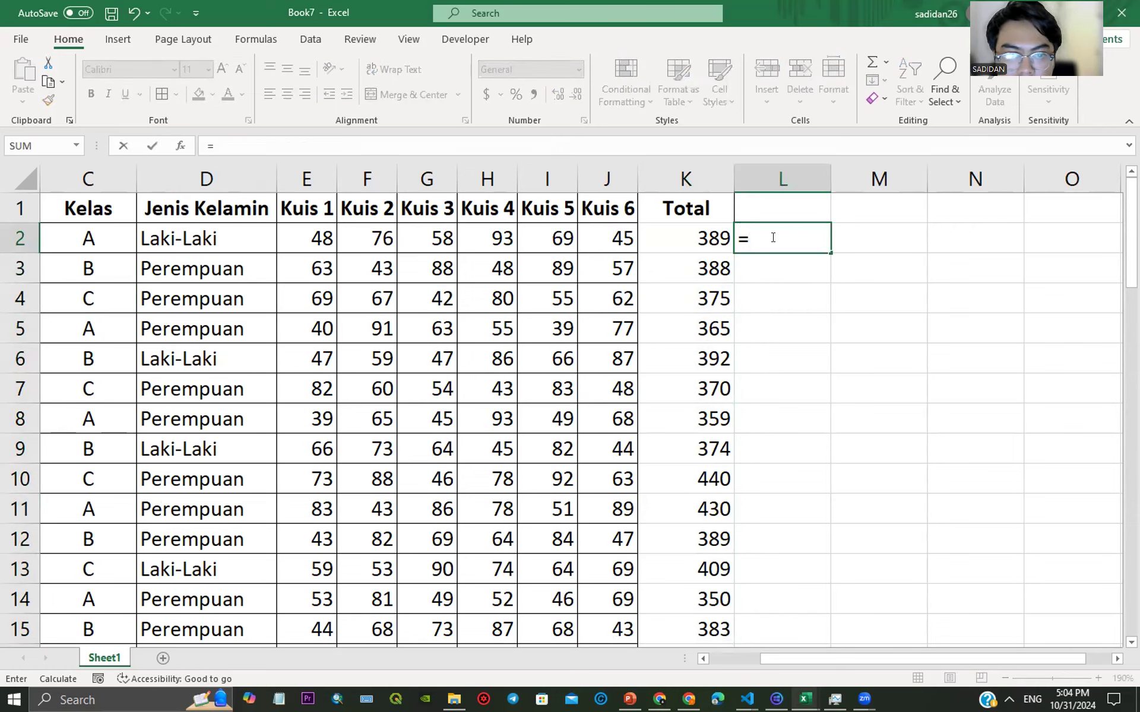
pyautogui.write('50-')
pyautogui.press('BackSpace')
pyautogui.write('0')
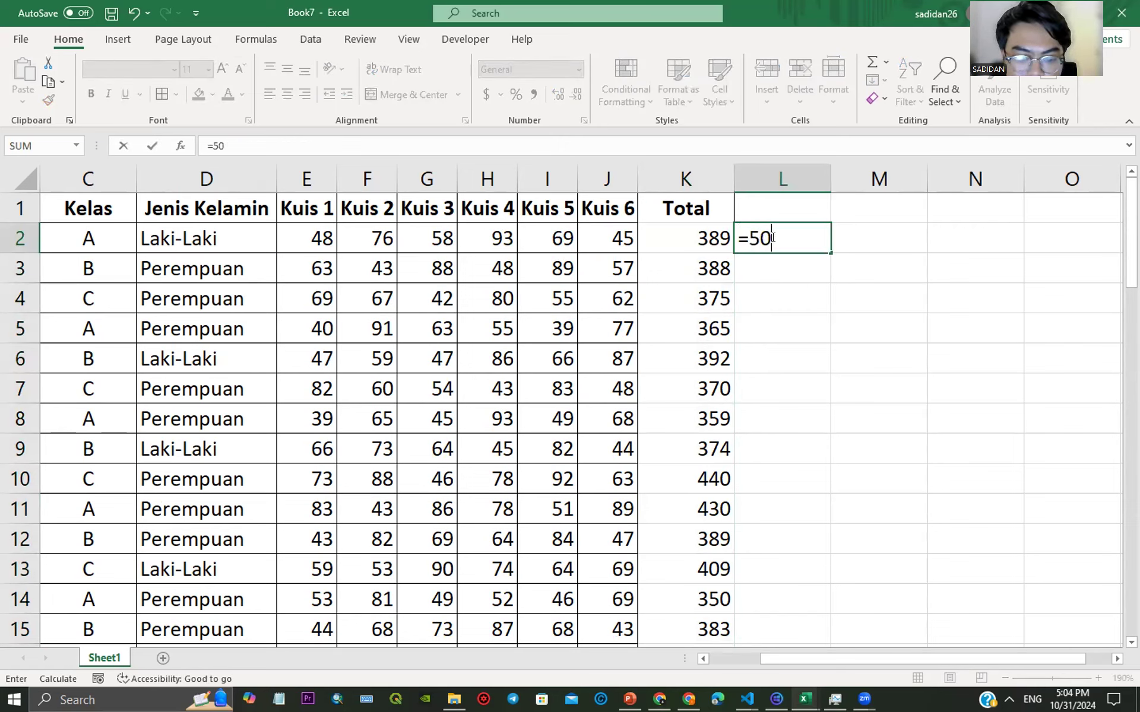
pyautogui.write('-90')
pyautogui.press('Return')
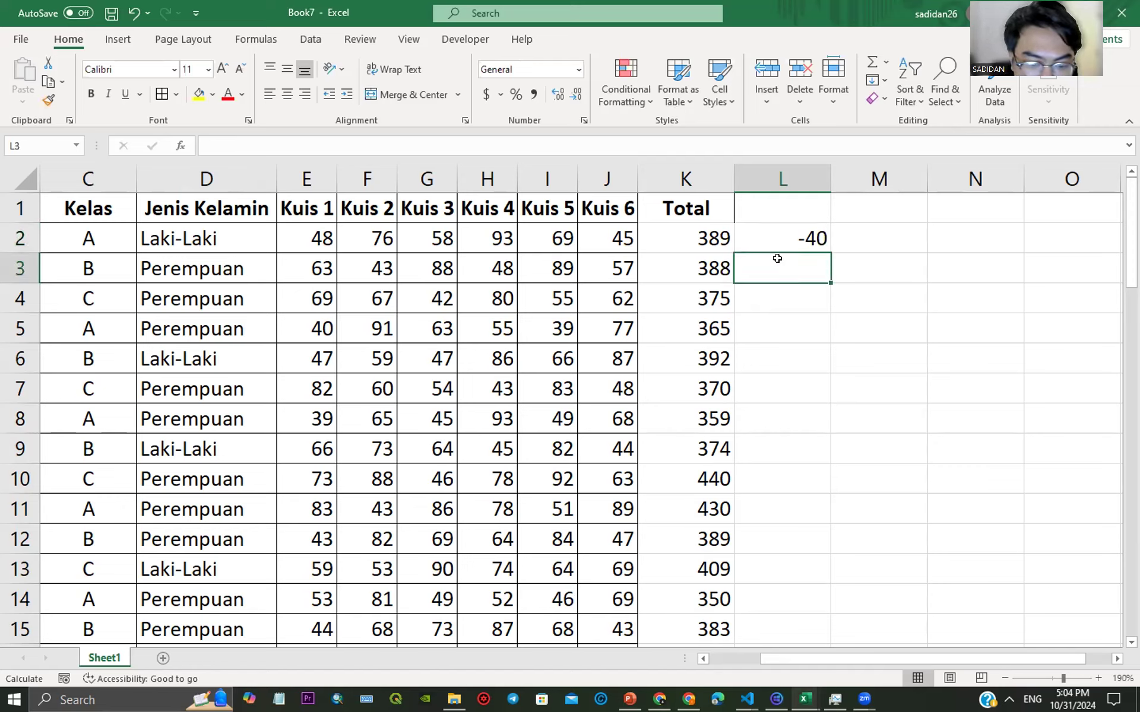
# Step: Enter the division example =99/33 in L3 and the power example =7^3 in L4
pyautogui.write('=99/33')
pyautogui.press('Return')
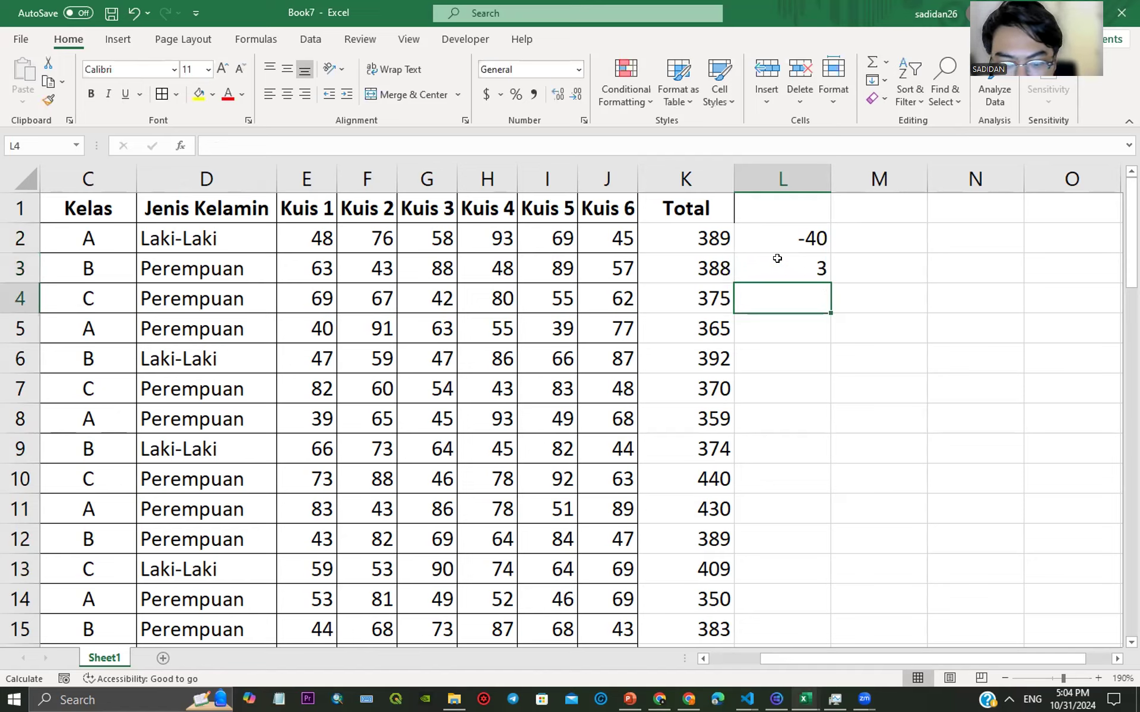
pyautogui.write('=7^3')
pyautogui.press('Return')
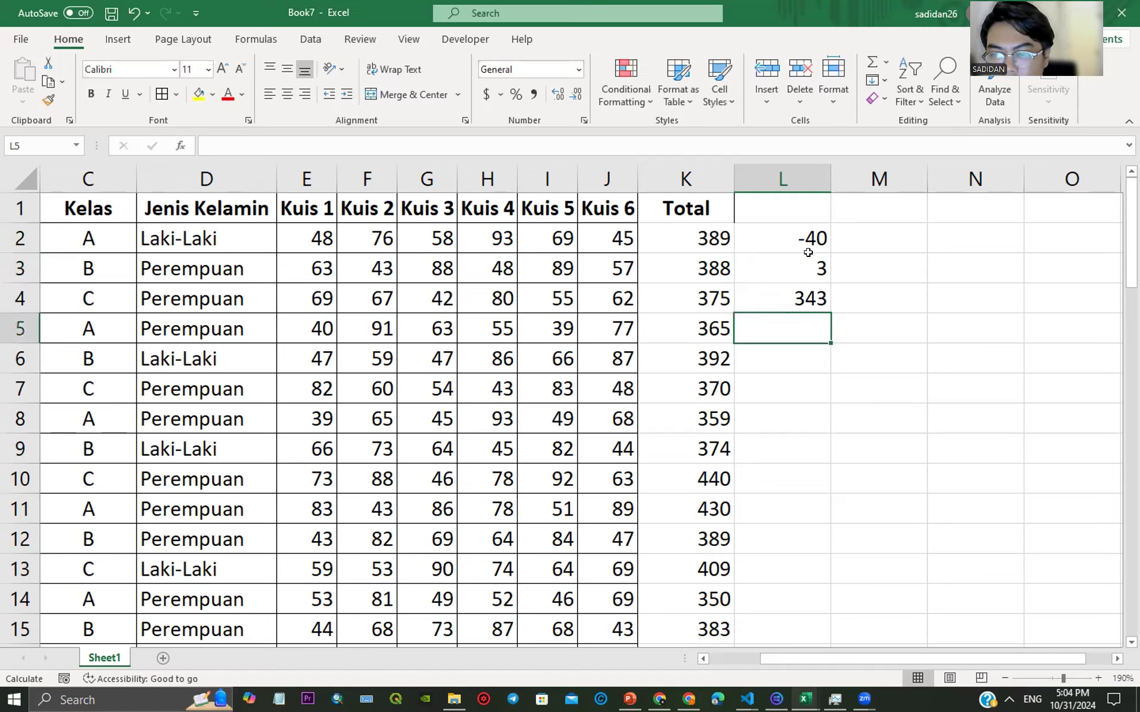
# Step: Clear the arithmetic examples from L2:L4
pyautogui.moveTo(803, 233); pyautogui.dragTo(803, 291)
pyautogui.press('Delete')
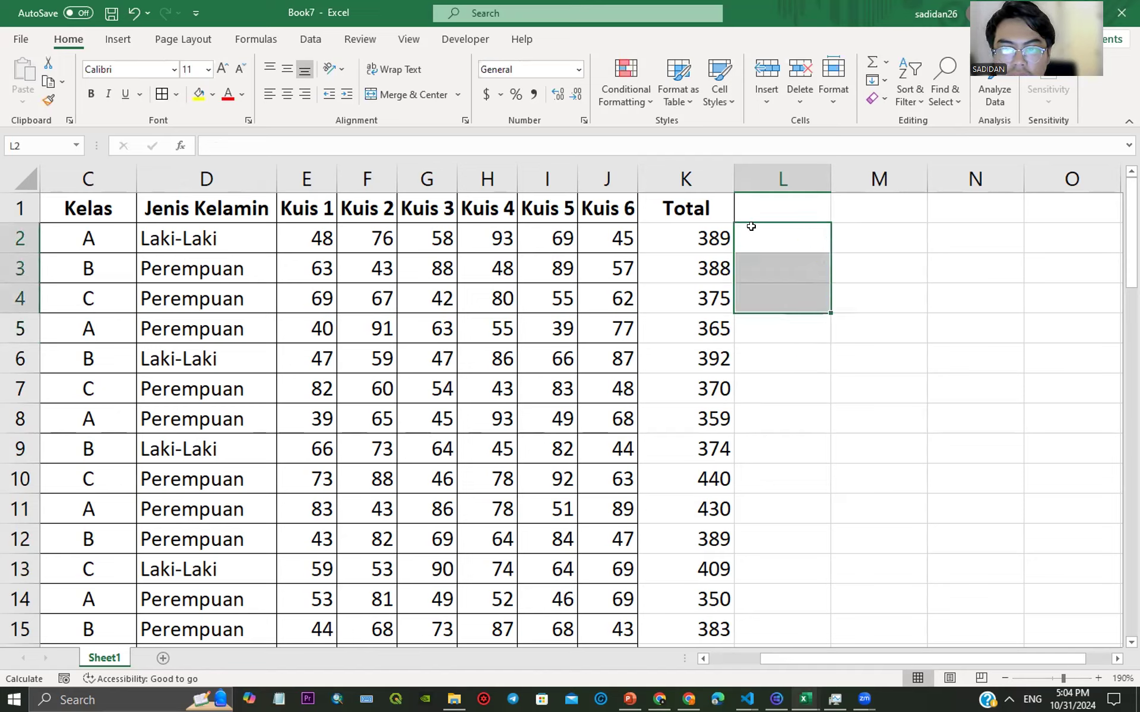
# Step: Add the column header Rata-Rata in cell L1, beside the Total column
pyautogui.click(724, 208)
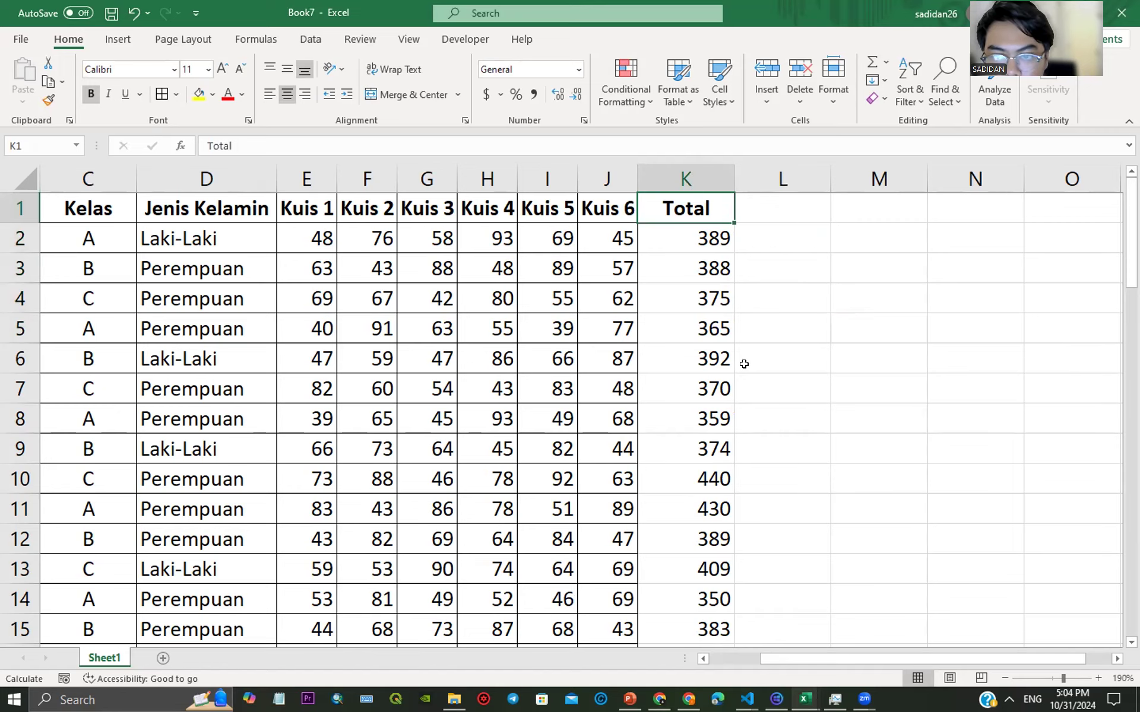
pyautogui.keyDown('ctrl'); pyautogui.scroll(1, 718, 342); pyautogui.keyUp('ctrl')
pyautogui.keyDown('ctrl'); pyautogui.scroll(1, 736, 259); pyautogui.keyUp('ctrl')
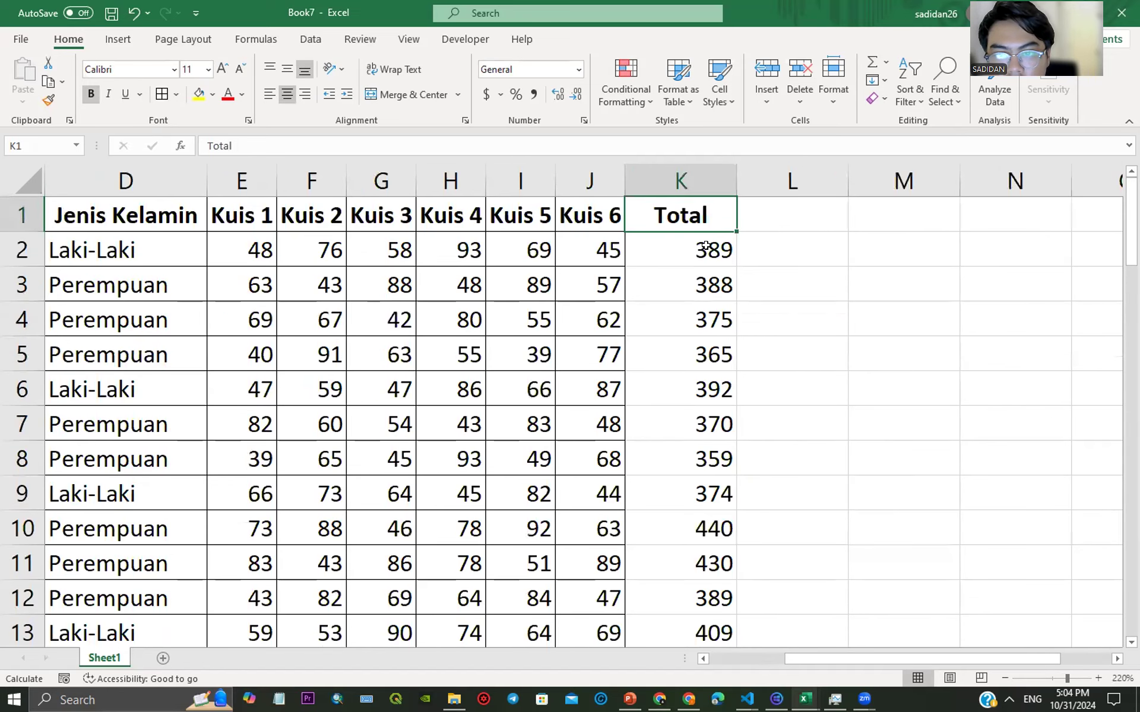
pyautogui.click(791, 219)
pyautogui.write('Ra')
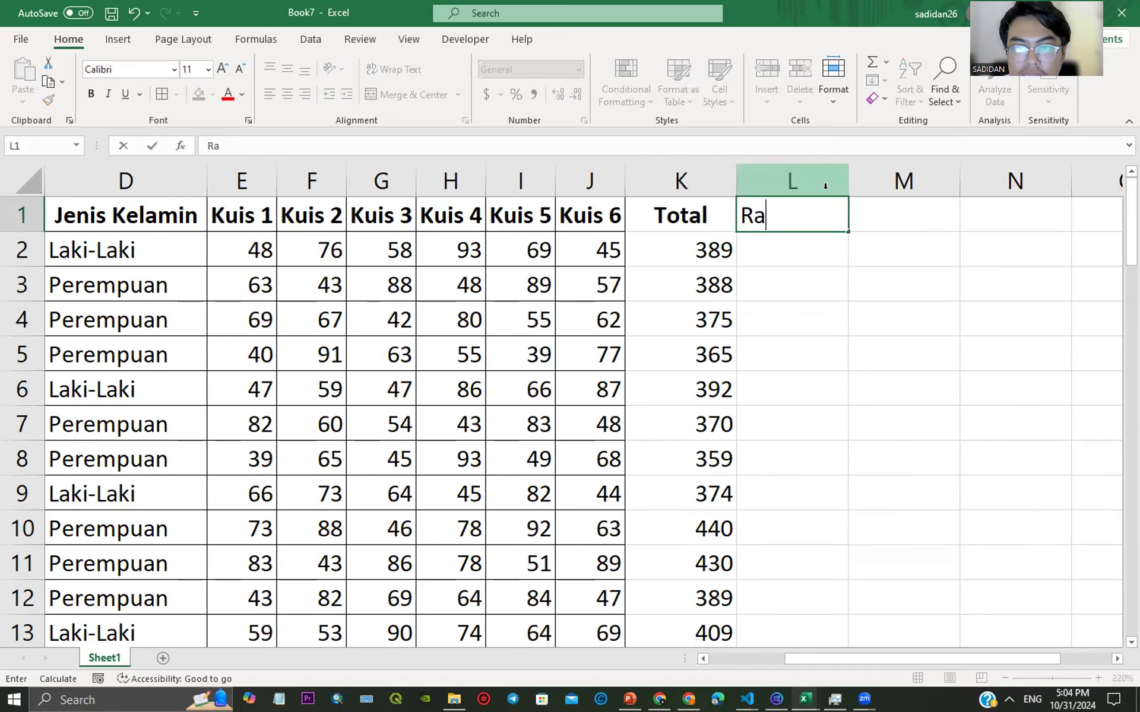
pyautogui.write('ta-Rata')
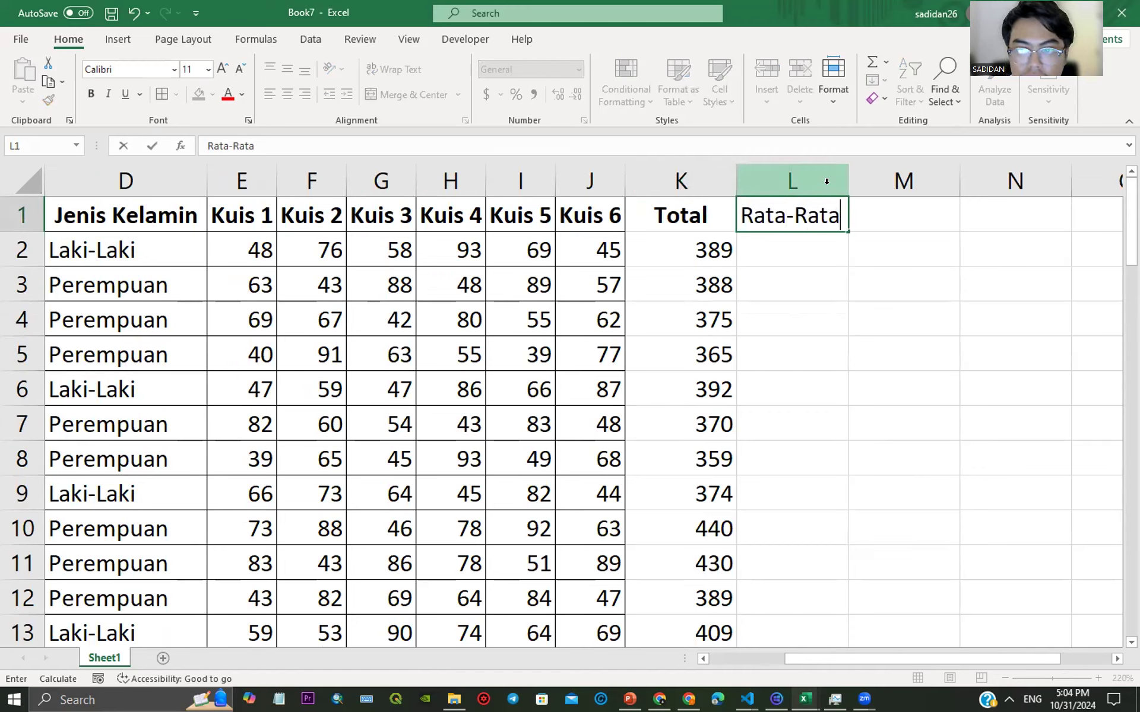
pyautogui.press('Return')
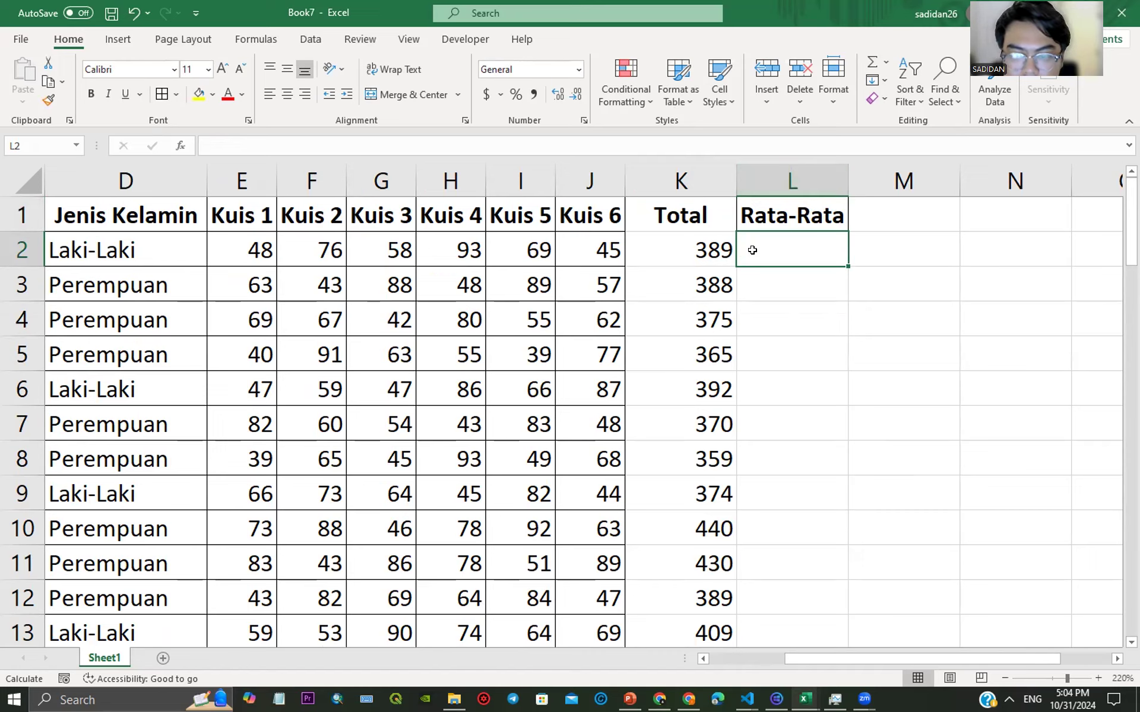
# Step: Enter the formula =K2/6 in L2 and fill it down to L5
pyautogui.write('=')
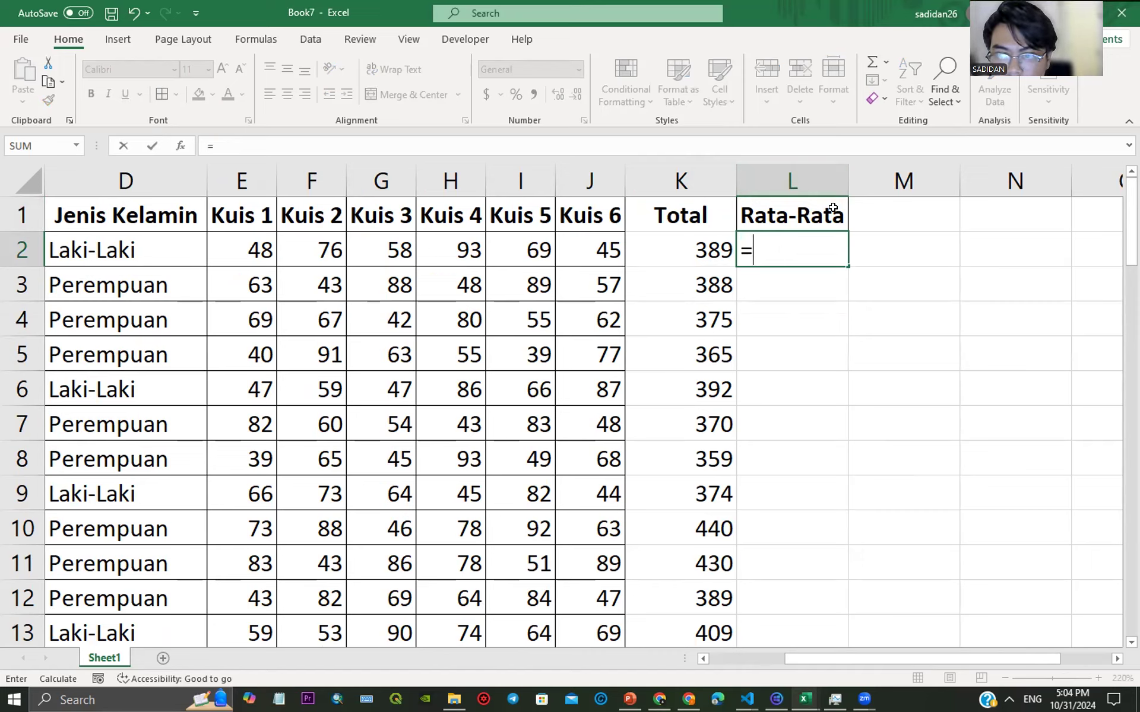
pyautogui.click(706, 250)
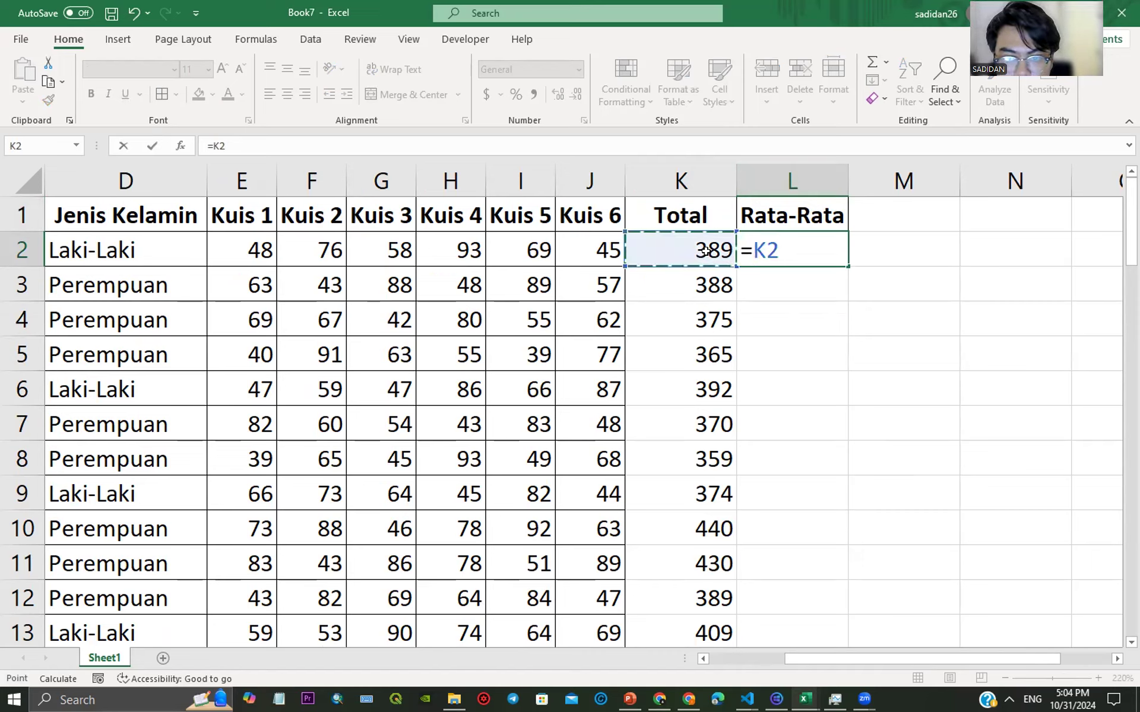
pyautogui.write('/')
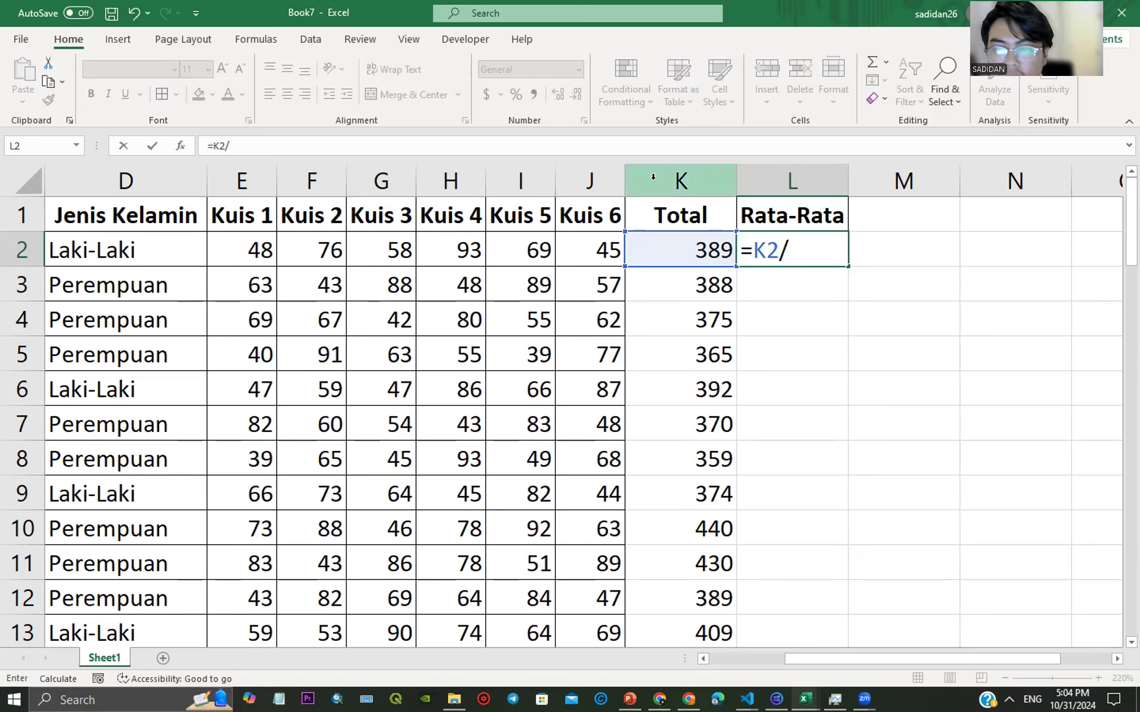
pyautogui.write('6')
pyautogui.press('Return')
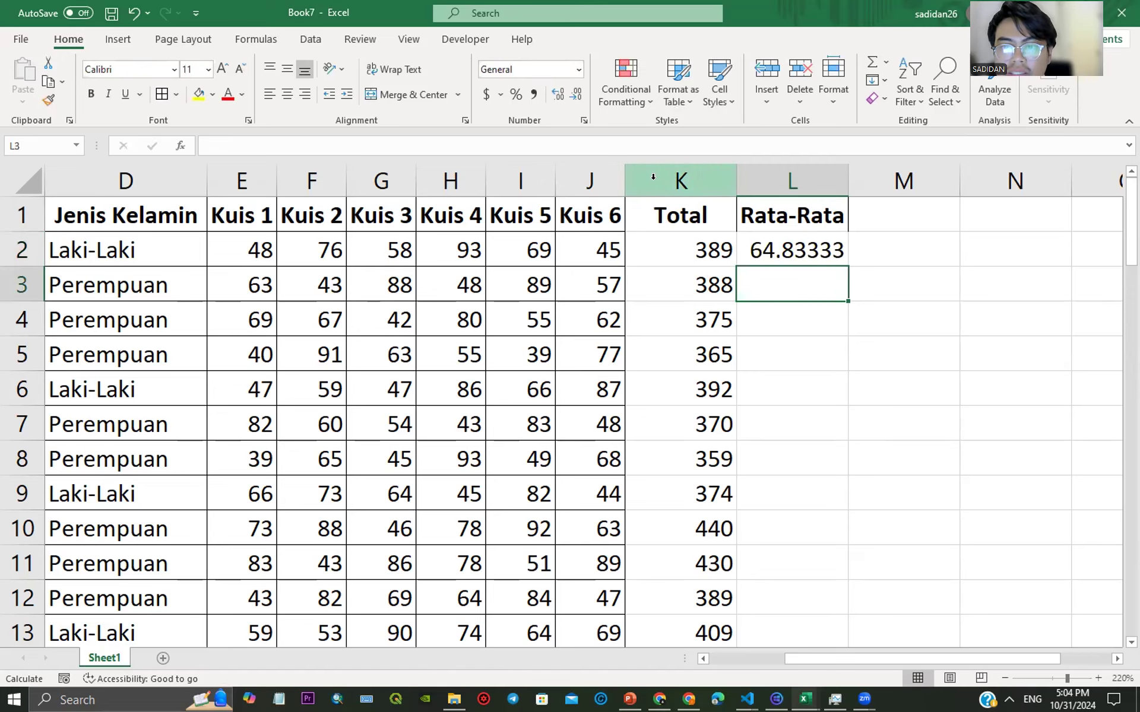
pyautogui.click(829, 250)
pyautogui.moveTo(843, 259); pyautogui.dragTo(831, 300)
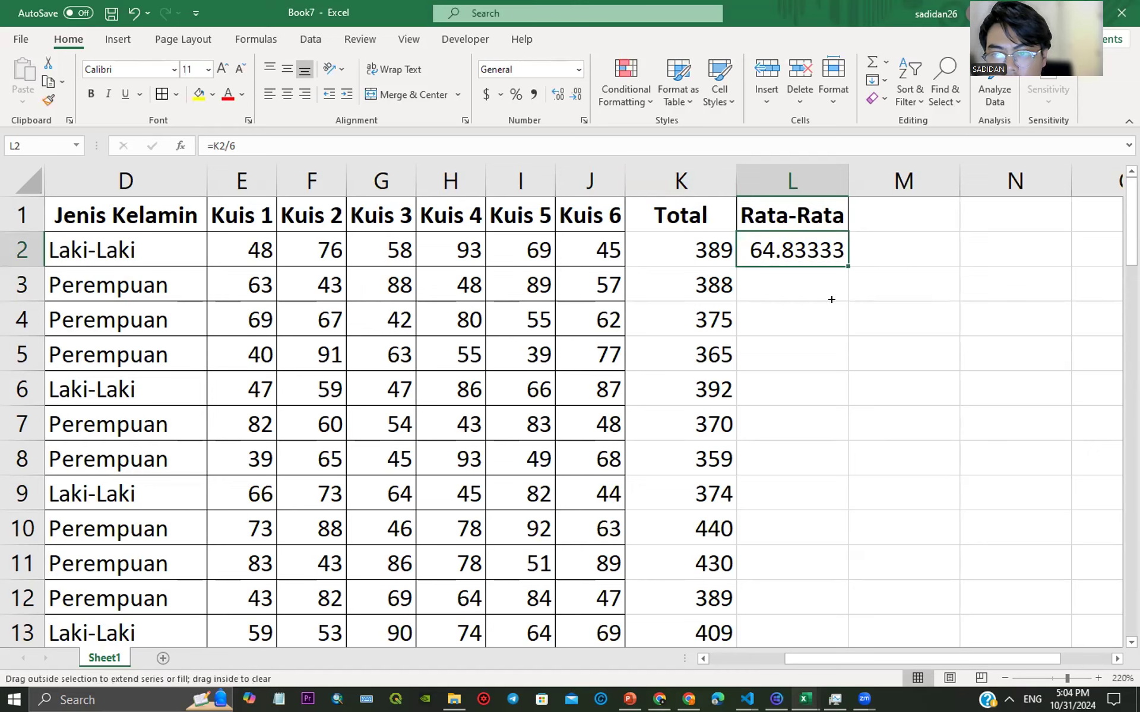
pyautogui.moveTo(818, 379); pyautogui.dragTo(814, 386)
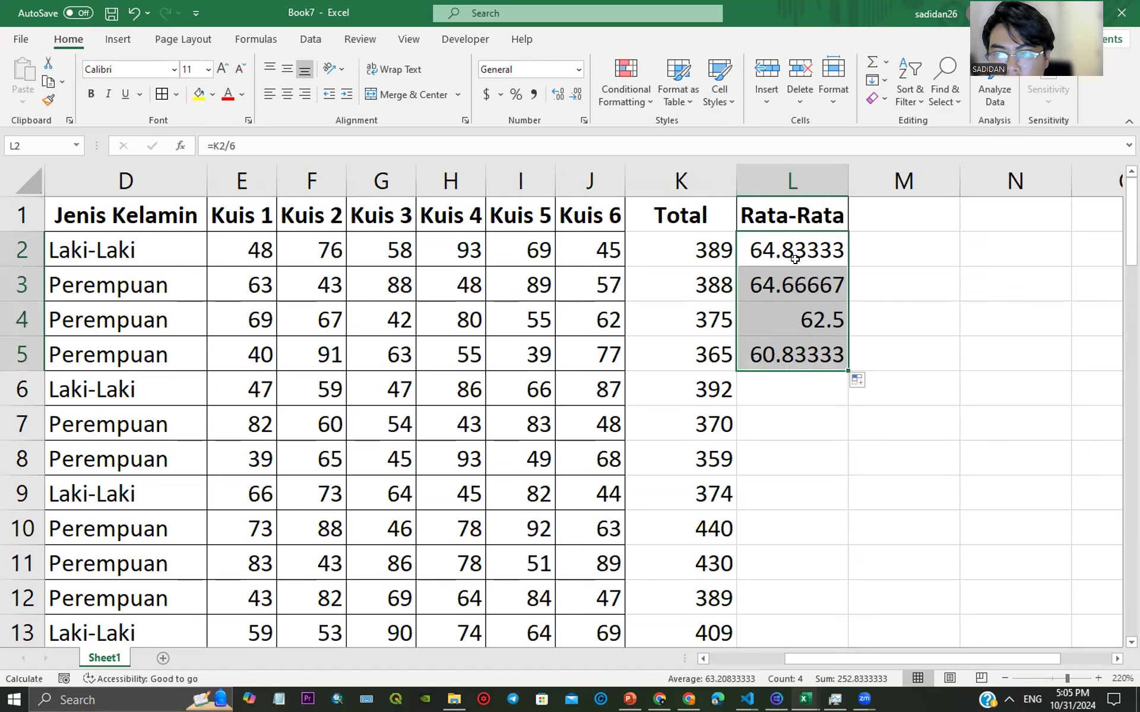
# Step: Format the averages in L2:L5 as Number with 2 decimal places
pyautogui.rightClick(812, 234)
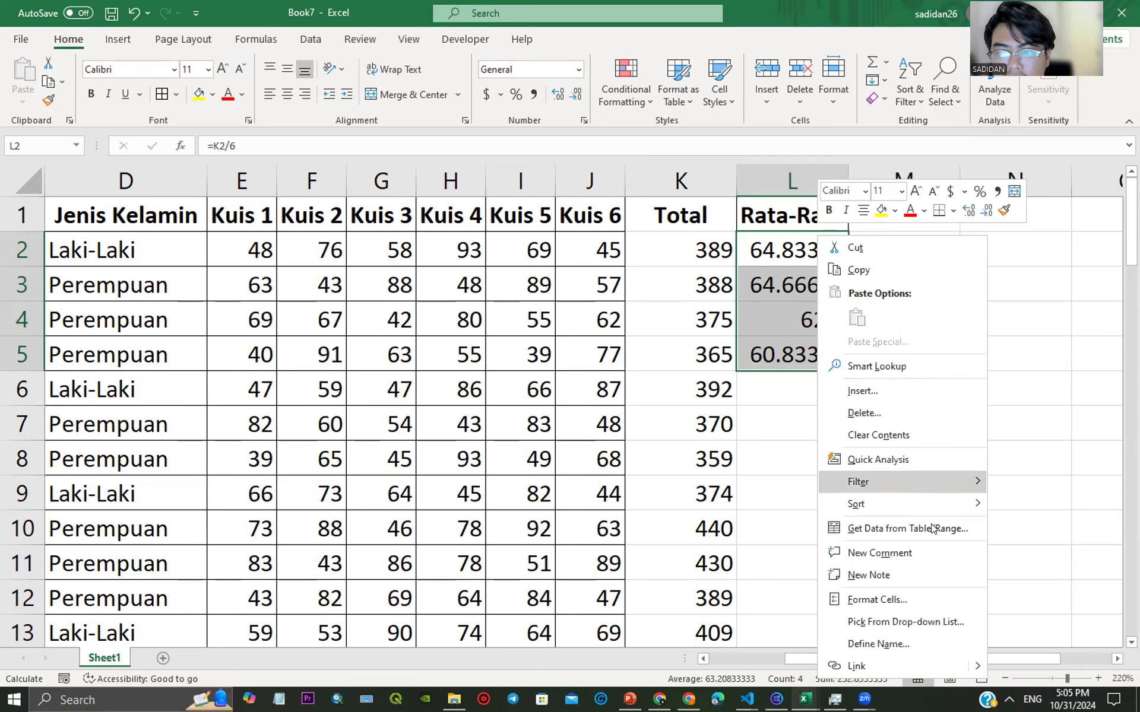
pyautogui.click(937, 598)
pyautogui.click(762, 383)
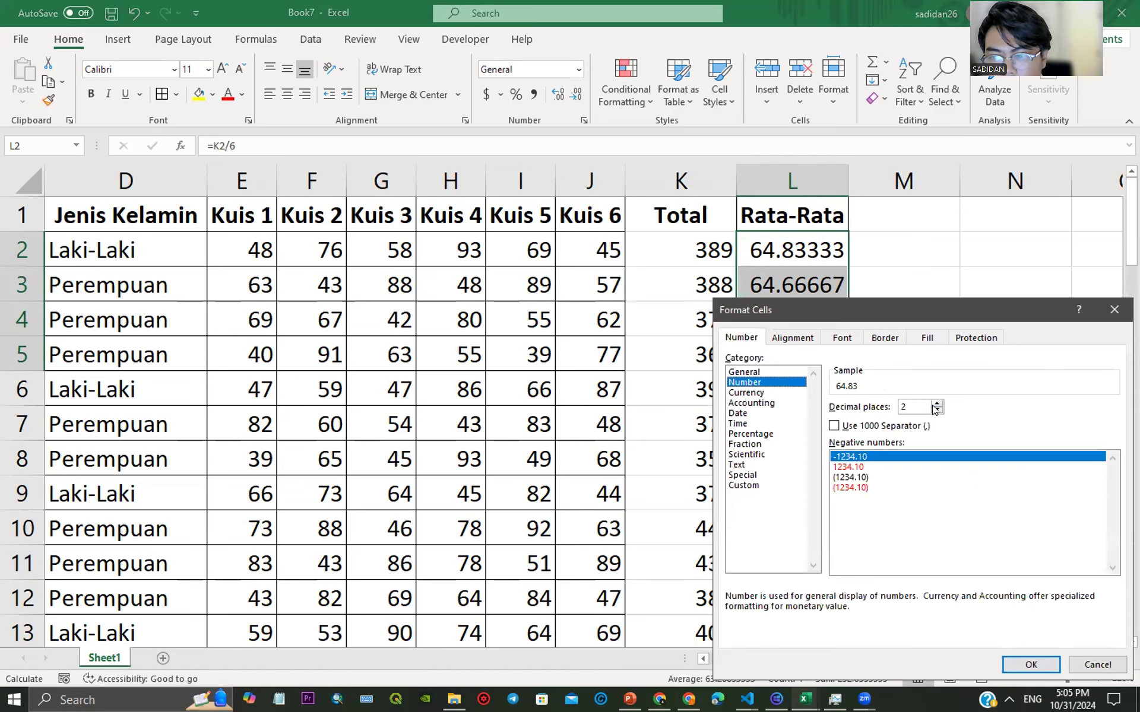
pyautogui.click(1031, 664)
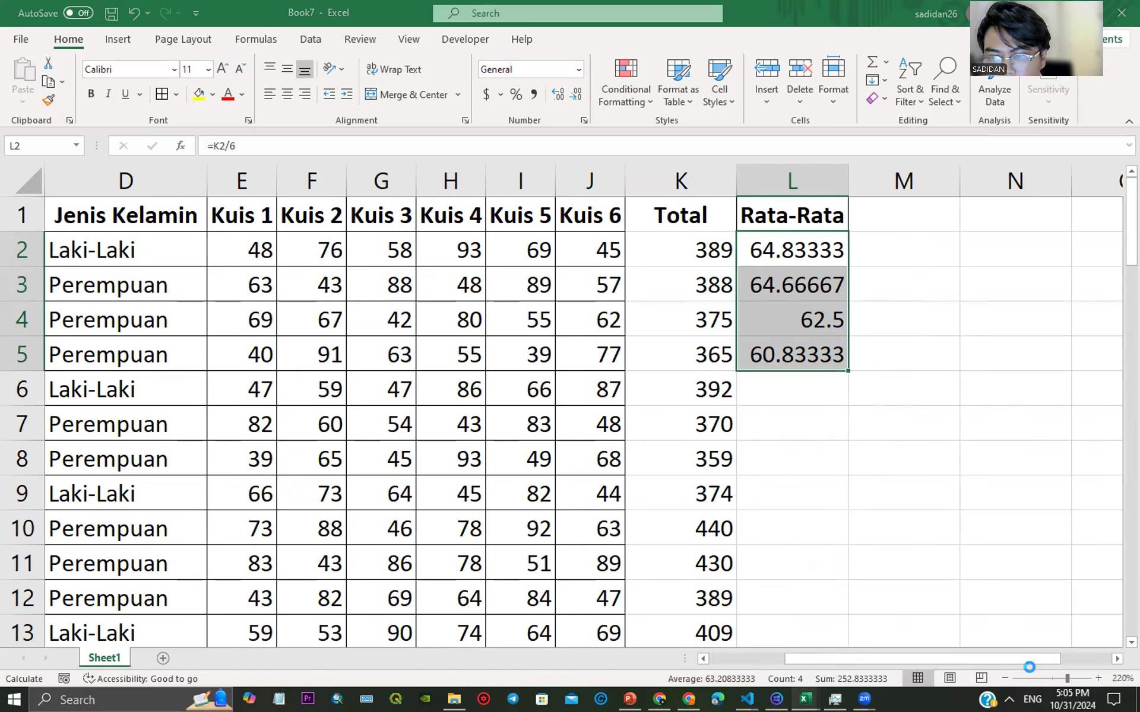
pyautogui.click(796, 385)
pyautogui.click(814, 250)
pyautogui.click(796, 285)
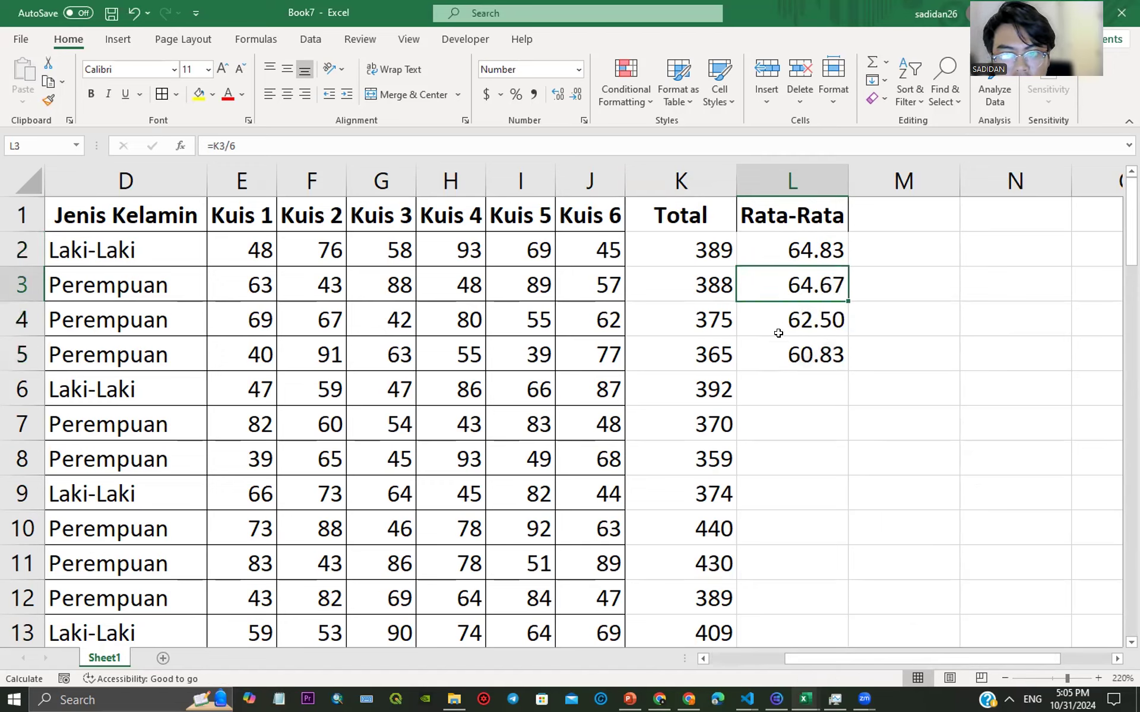
pyautogui.click(781, 363)
# Step: Enter =AVERAGE(E6:J6) in L6 and fill it down to L62
pyautogui.click(756, 390)
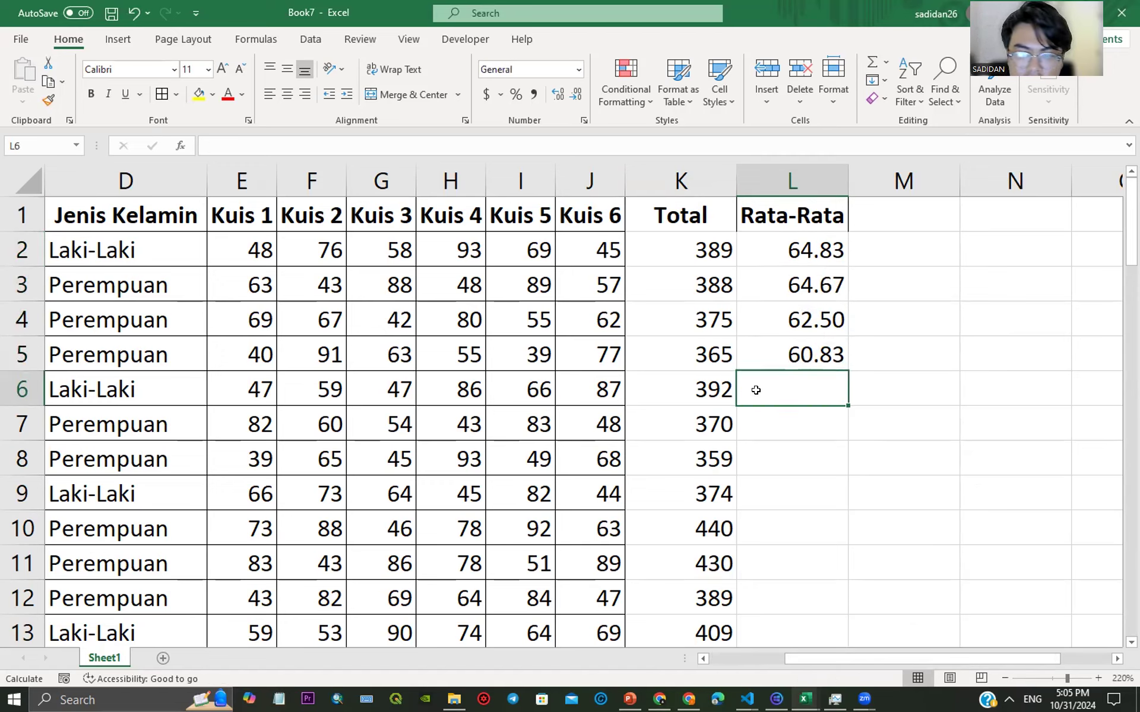
pyautogui.write('=ave')
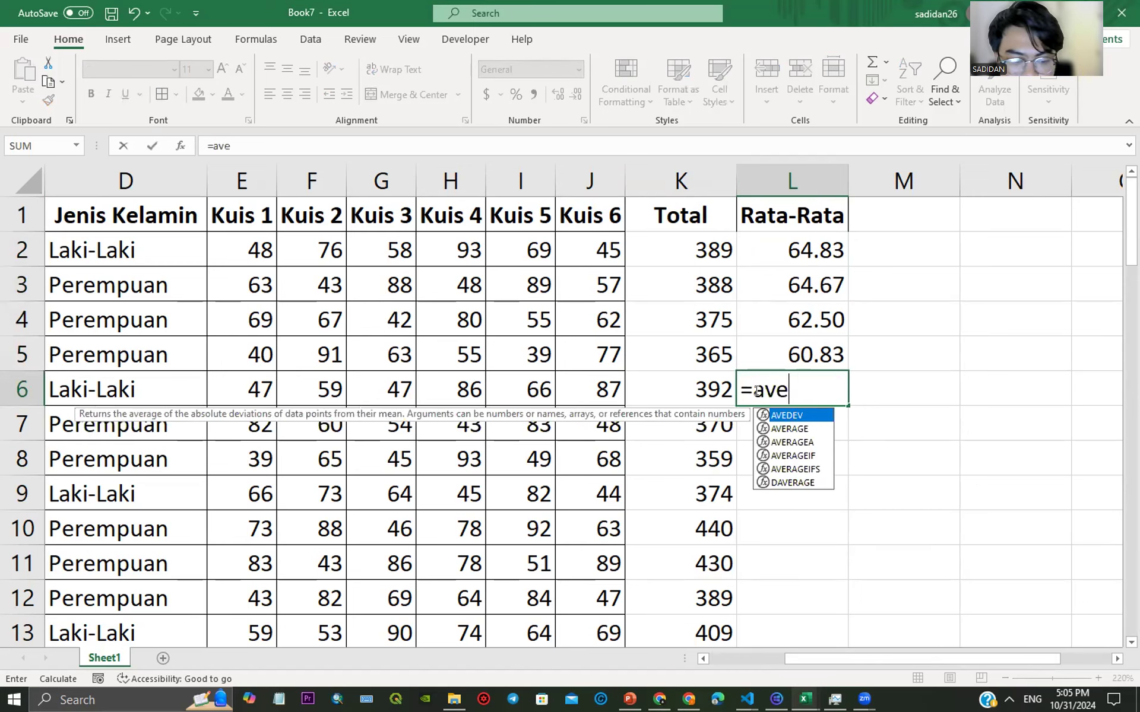
pyautogui.write('rage(')
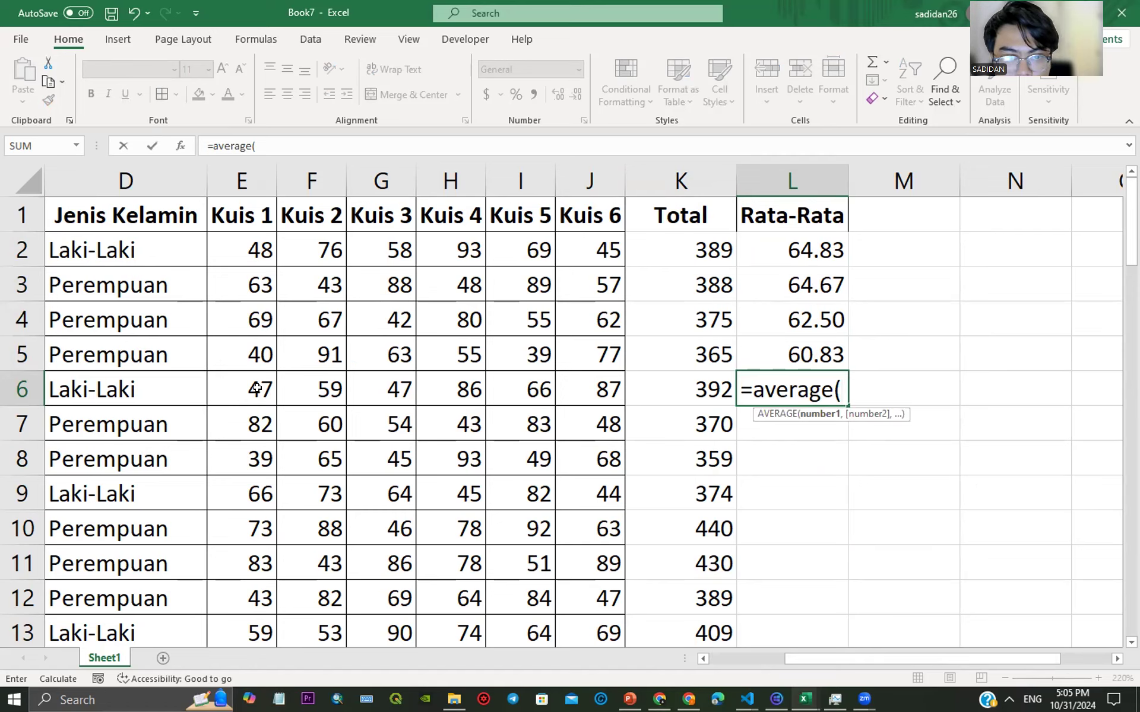
pyautogui.moveTo(257, 389); pyautogui.dragTo(625, 374)
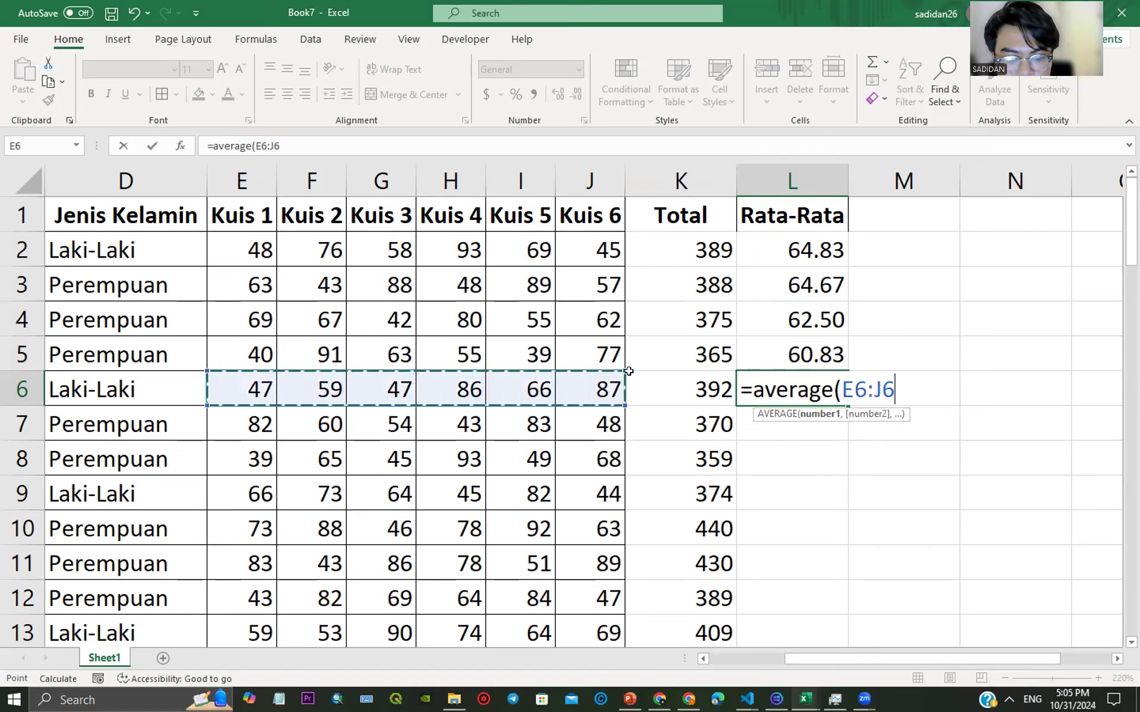
pyautogui.write(')')
pyautogui.press('Return')
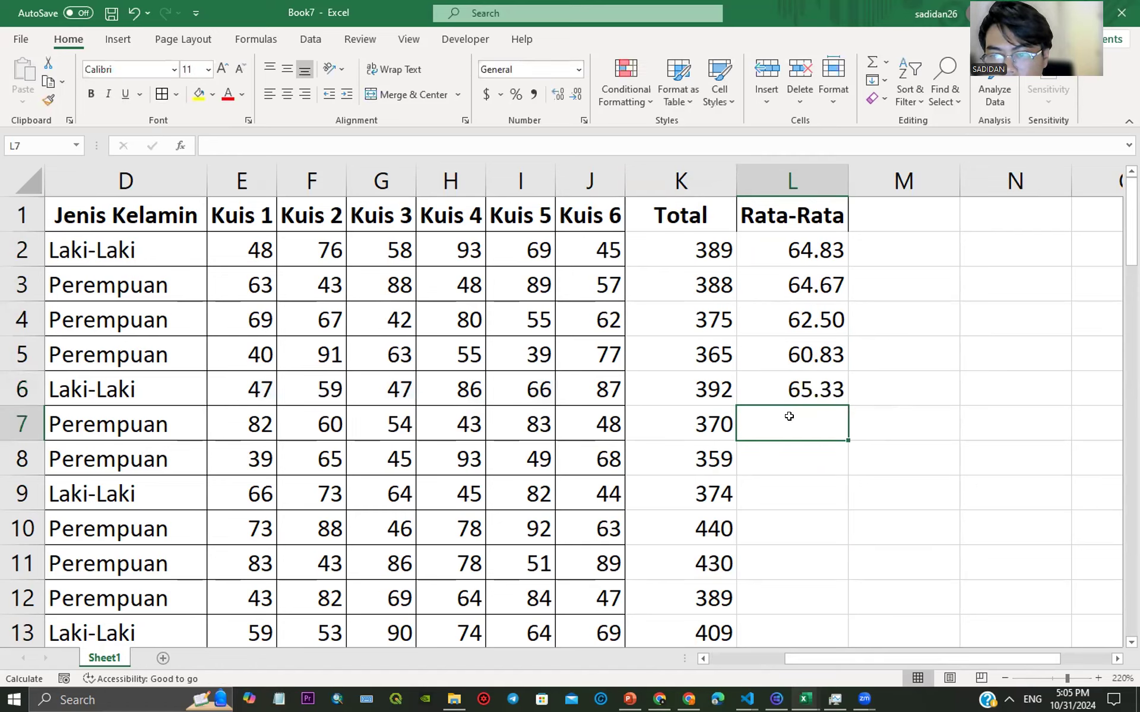
pyautogui.click(836, 391)
pyautogui.moveTo(844, 402); pyautogui.dragTo(817, 590)
pyautogui.scroll(17, 797, 315)
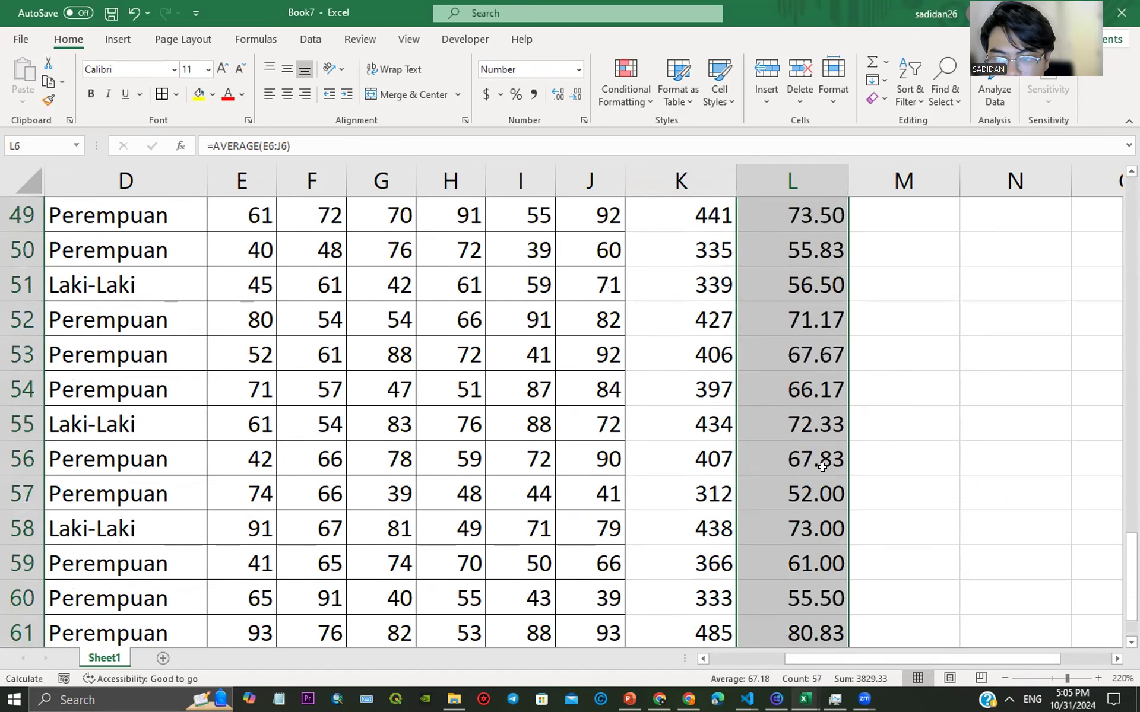
# Step: Apply cell borders to the Total and Rata-Rata columns, range K1:L62
pyautogui.moveTo(683, 215); pyautogui.dragTo(772, 600)
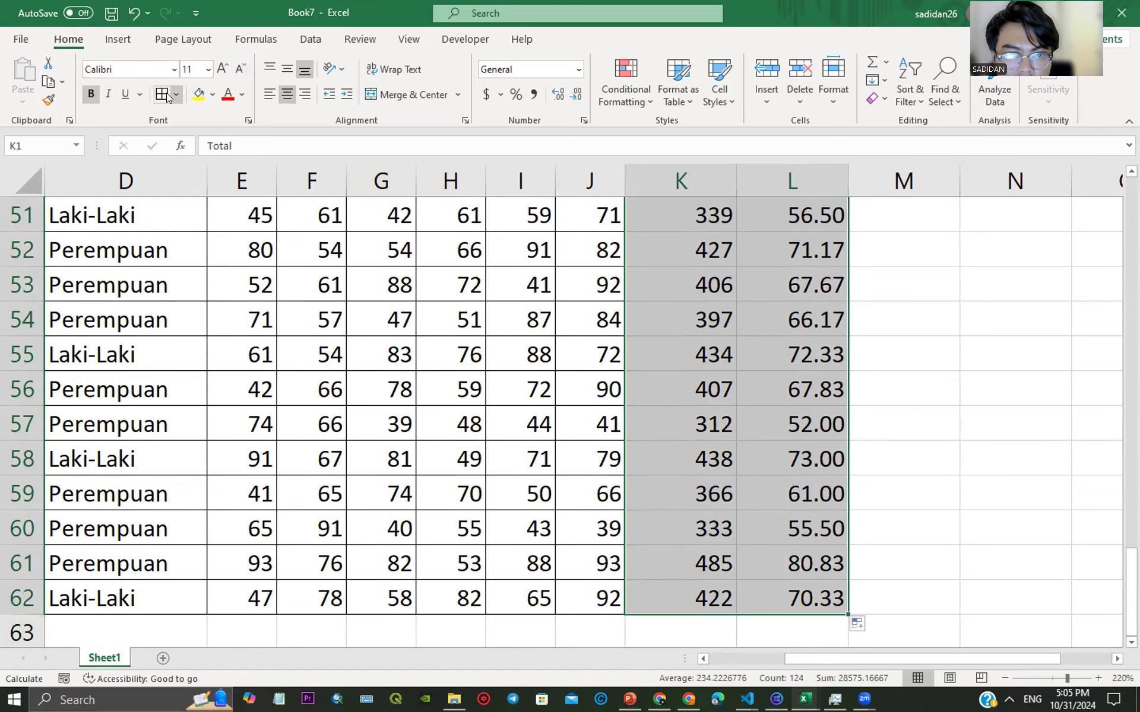
pyautogui.scroll(17, 637, 251)
# Step: Add the column headers Nilai Max in M1 and Nilai Min in N1
pyautogui.click(918, 215)
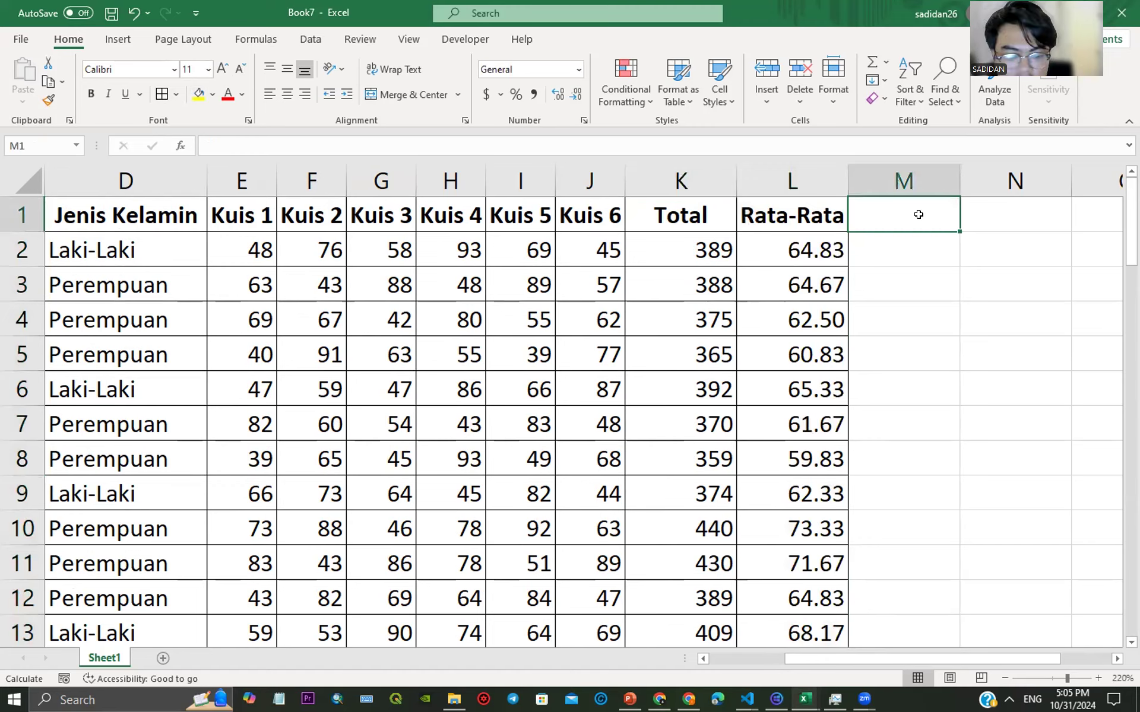
pyautogui.write('Nilai Max')
pyautogui.click(975, 225)
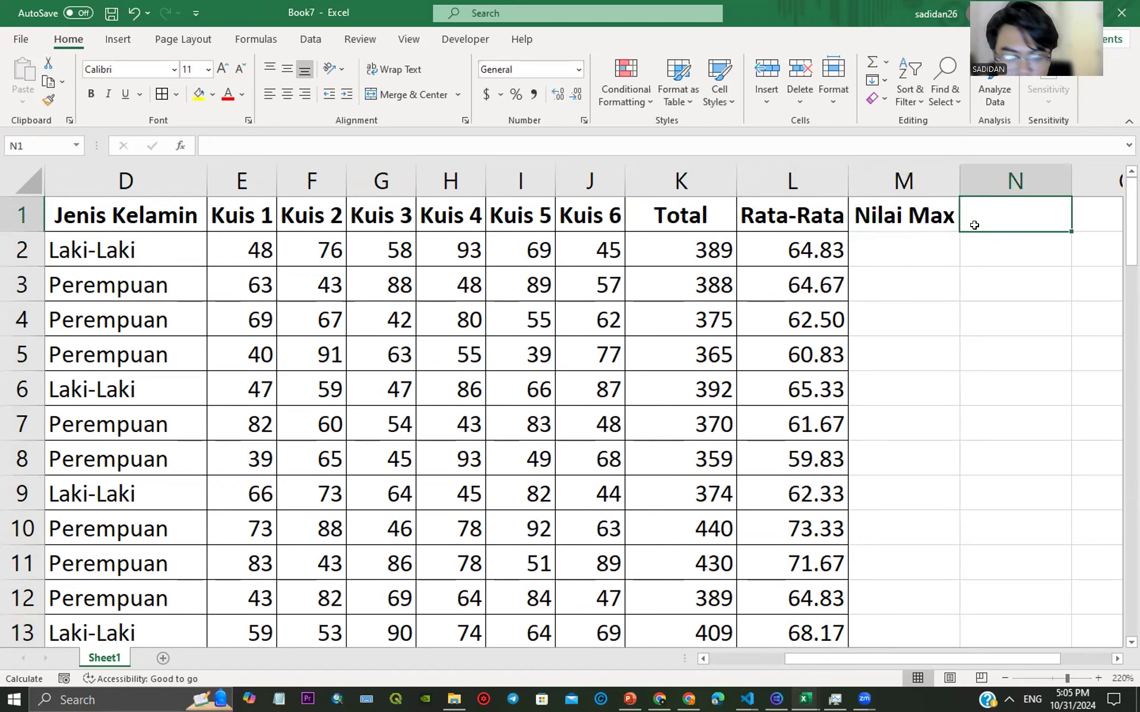
pyautogui.write('Nilai Min')
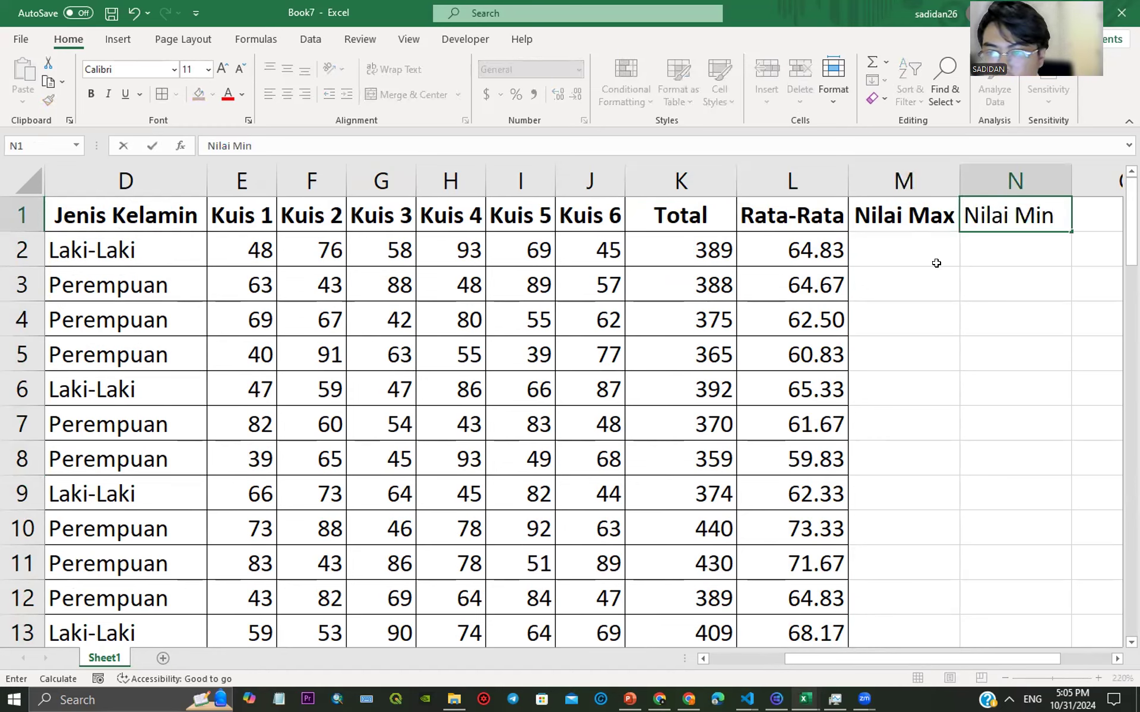
# Step: Enter =MAX(E2:J2) in M2 and fill it down the Nilai Max column to M62
pyautogui.click(930, 258)
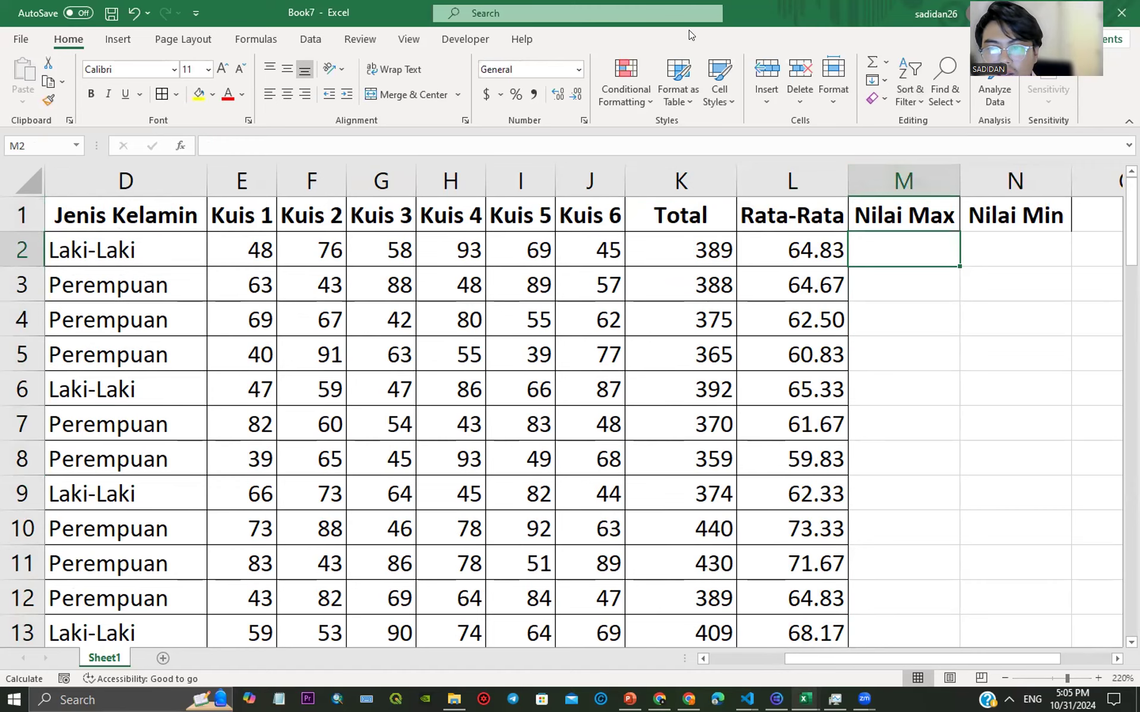
pyautogui.write('=')
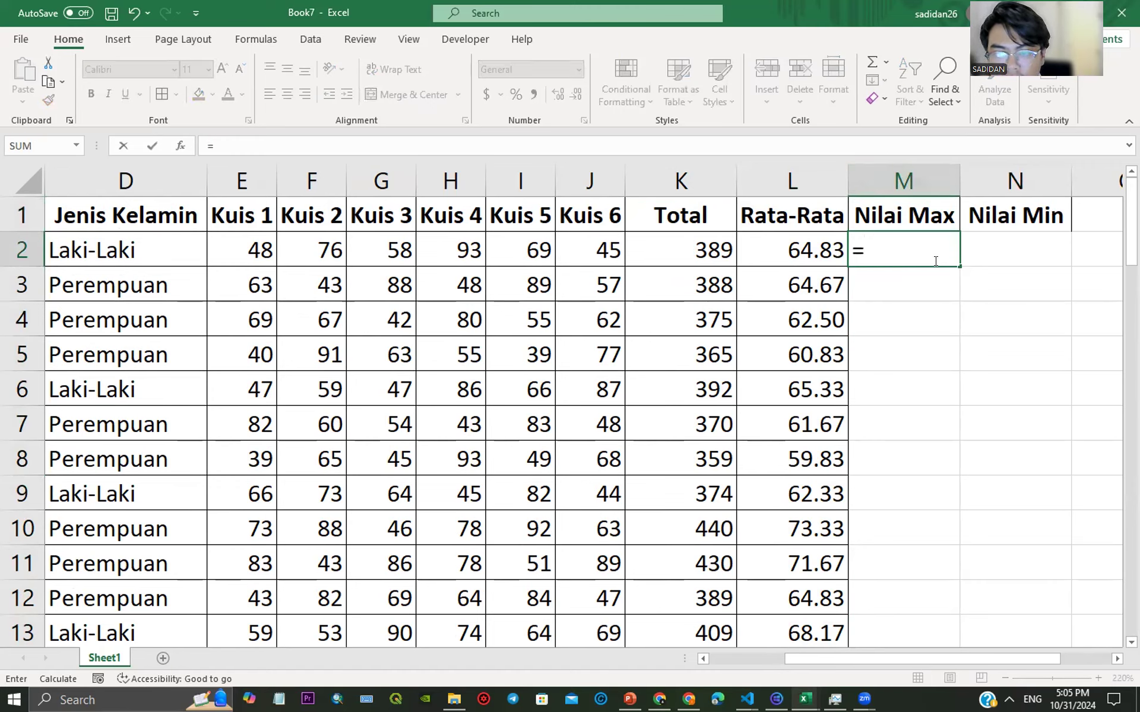
pyautogui.write('max(')
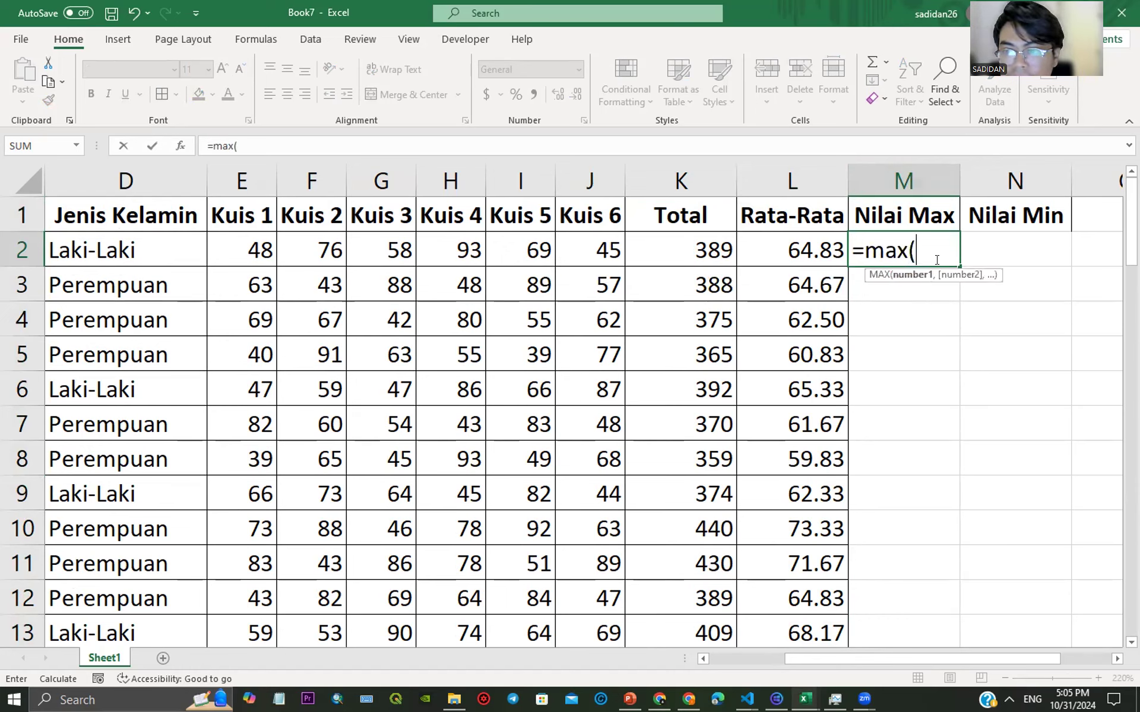
pyautogui.moveTo(246, 249); pyautogui.dragTo(565, 263)
pyautogui.write(')')
pyautogui.press('Return')
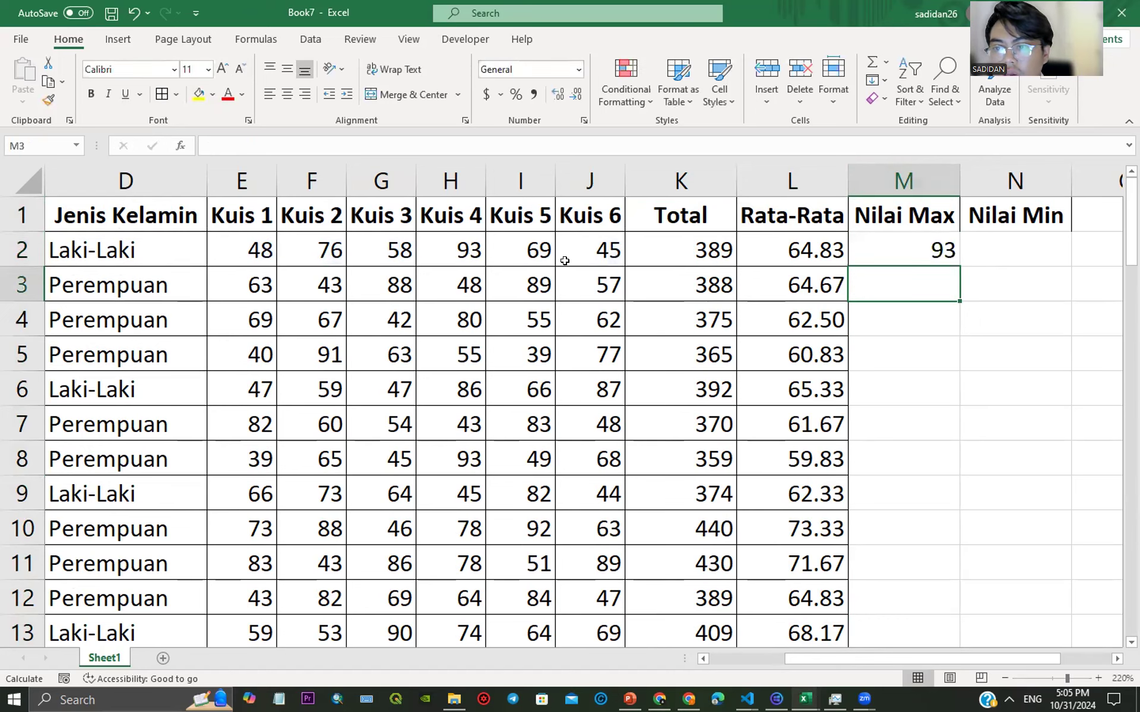
pyautogui.click(944, 237)
pyautogui.moveTo(960, 267); pyautogui.dragTo(926, 578)
pyautogui.scroll(9, 998, 418)
pyautogui.scroll(8, 998, 417)
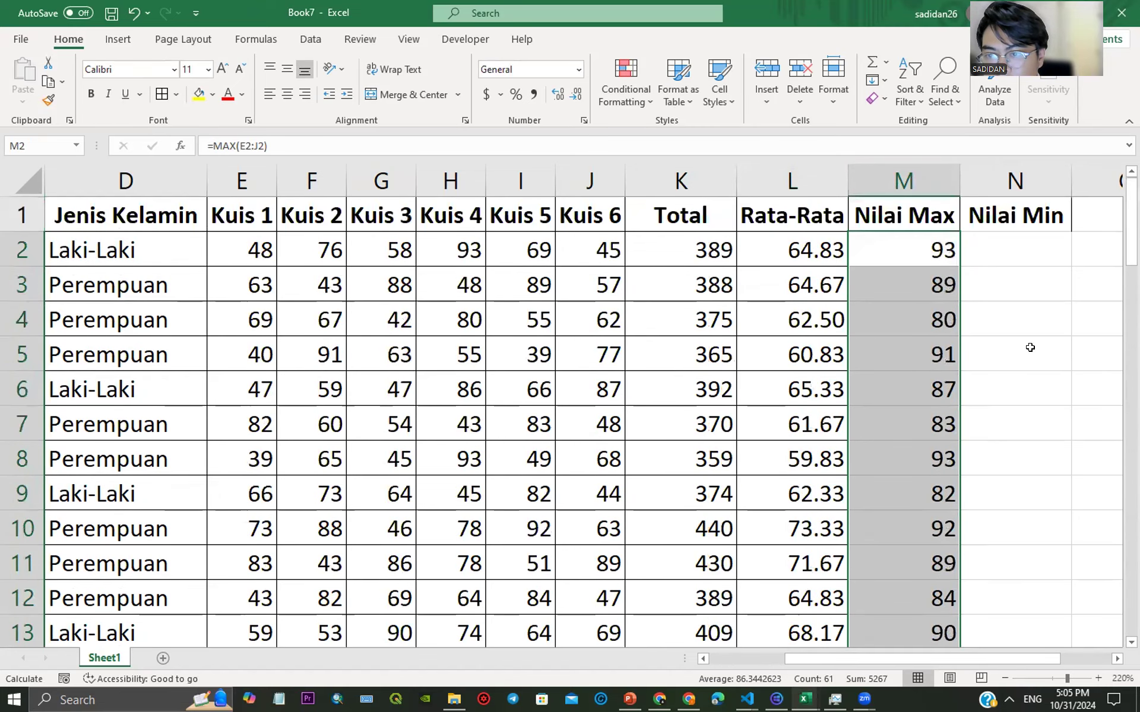
# Step: Enter =MIN(E2:J2) in N2 and fill it down the Nilai Min column to N62
pyautogui.click(1036, 251)
pyautogui.write('=min(')
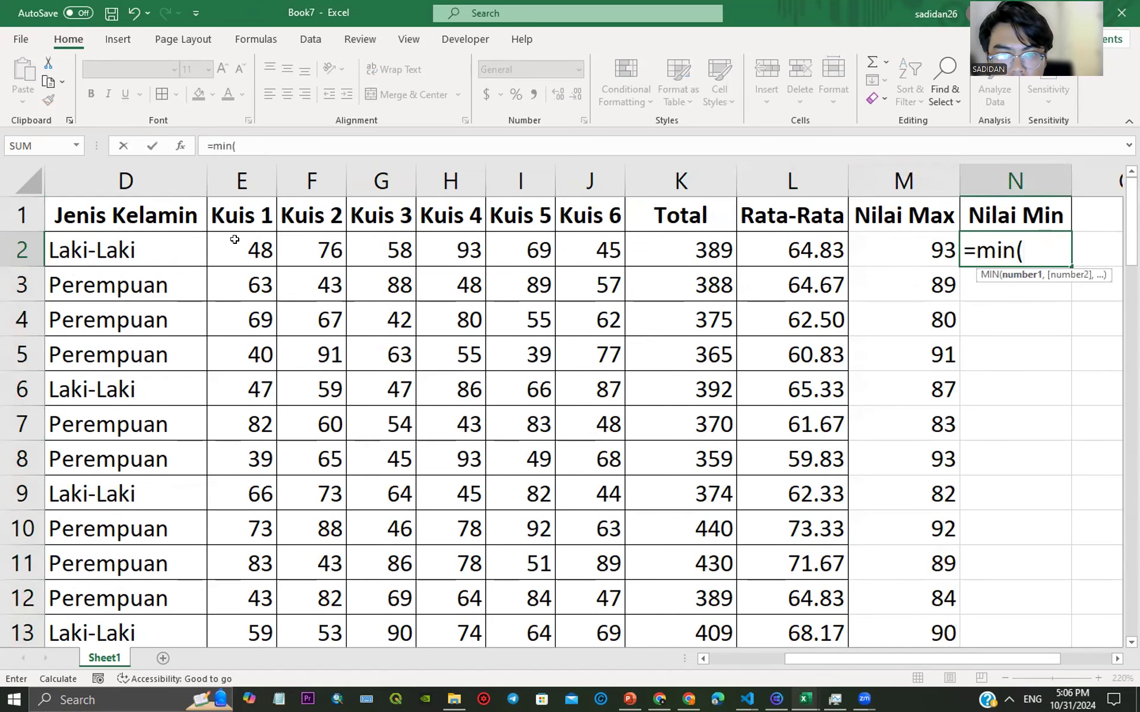
pyautogui.moveTo(234, 240); pyautogui.dragTo(581, 245)
pyautogui.write(')')
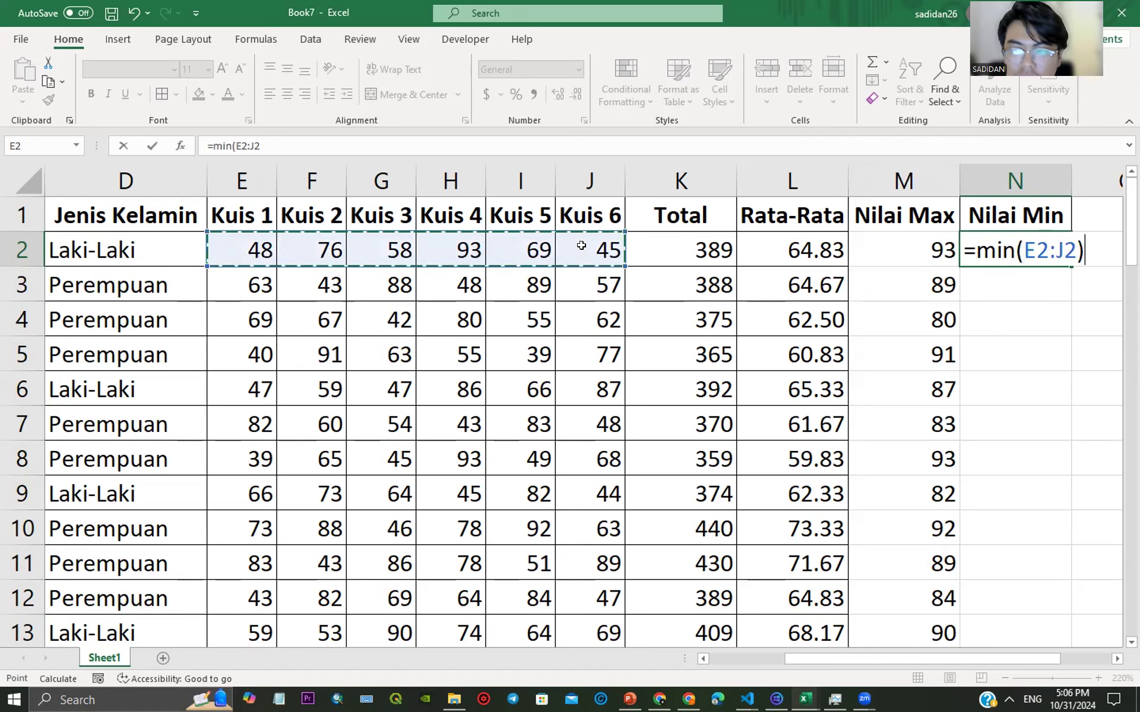
pyautogui.press('Return')
pyautogui.press('Up')
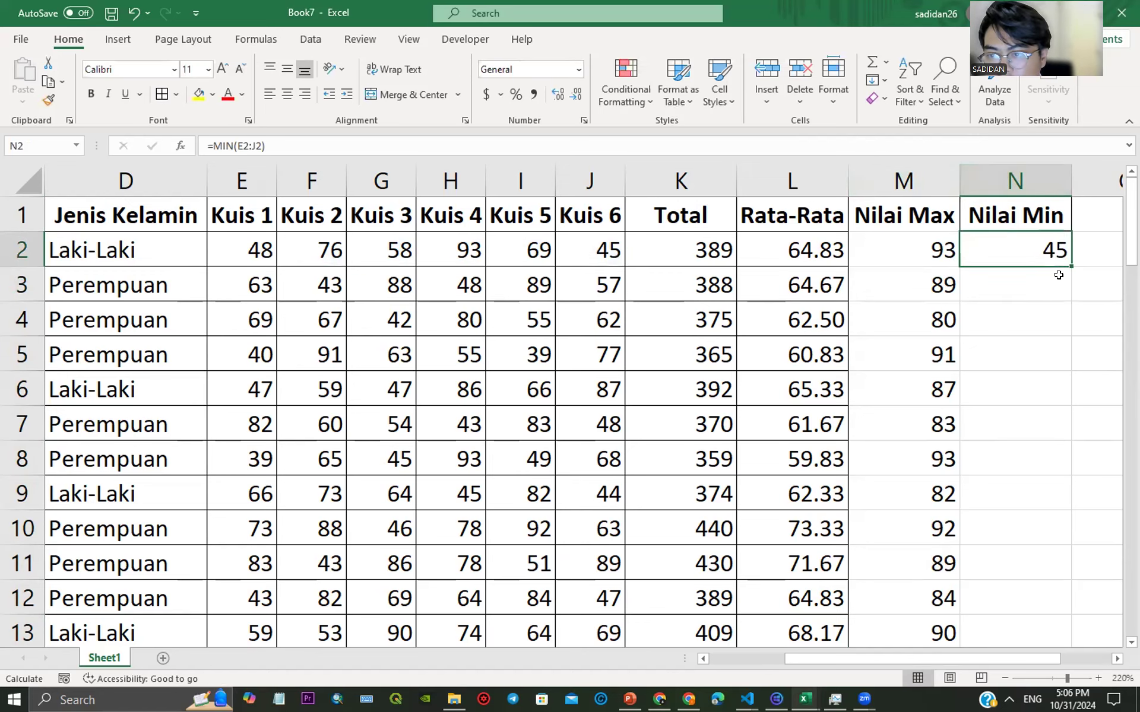
pyautogui.moveTo(1070, 265); pyautogui.dragTo(1018, 592)
pyautogui.scroll(17, 993, 491)
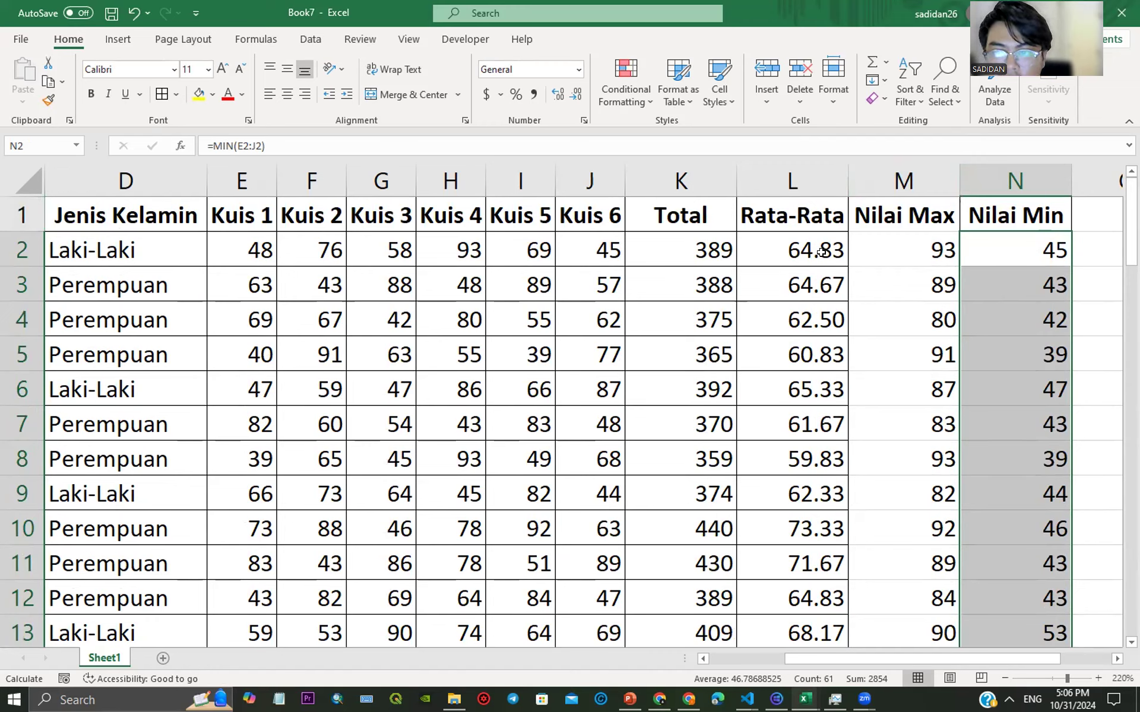
pyautogui.click(937, 285)
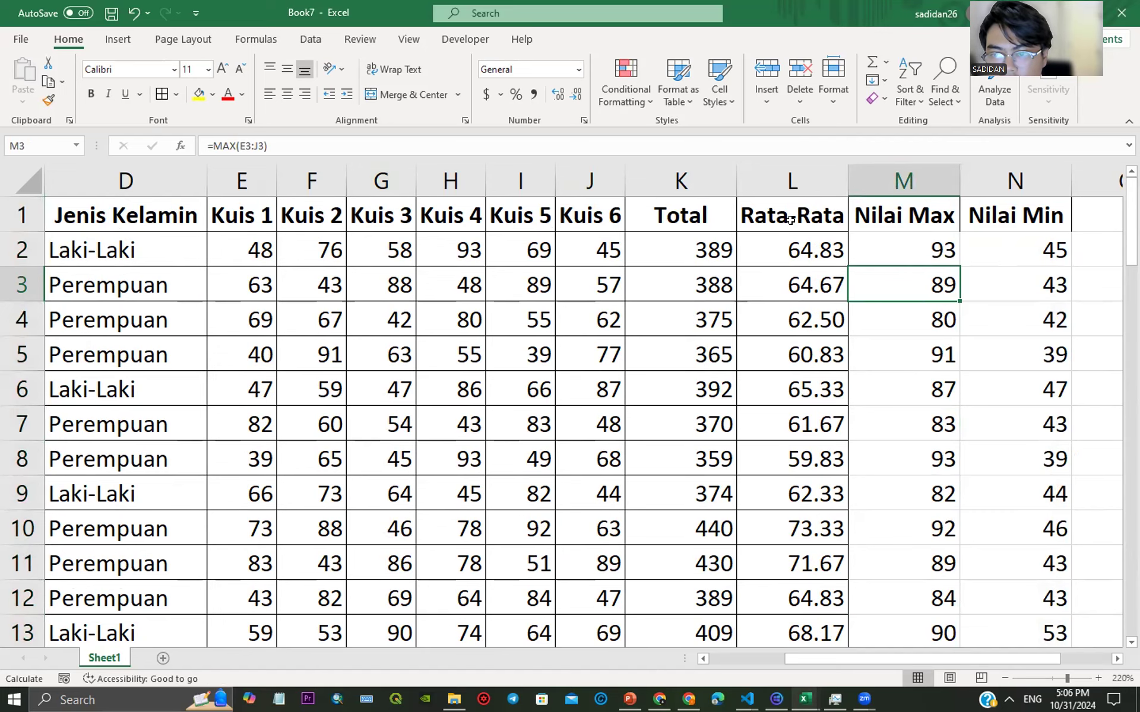
# Step: Enter =COUNT(E2:J62) in cell E64 below the score table to count all the quiz scores
pyautogui.scroll(-11, 237, 505)
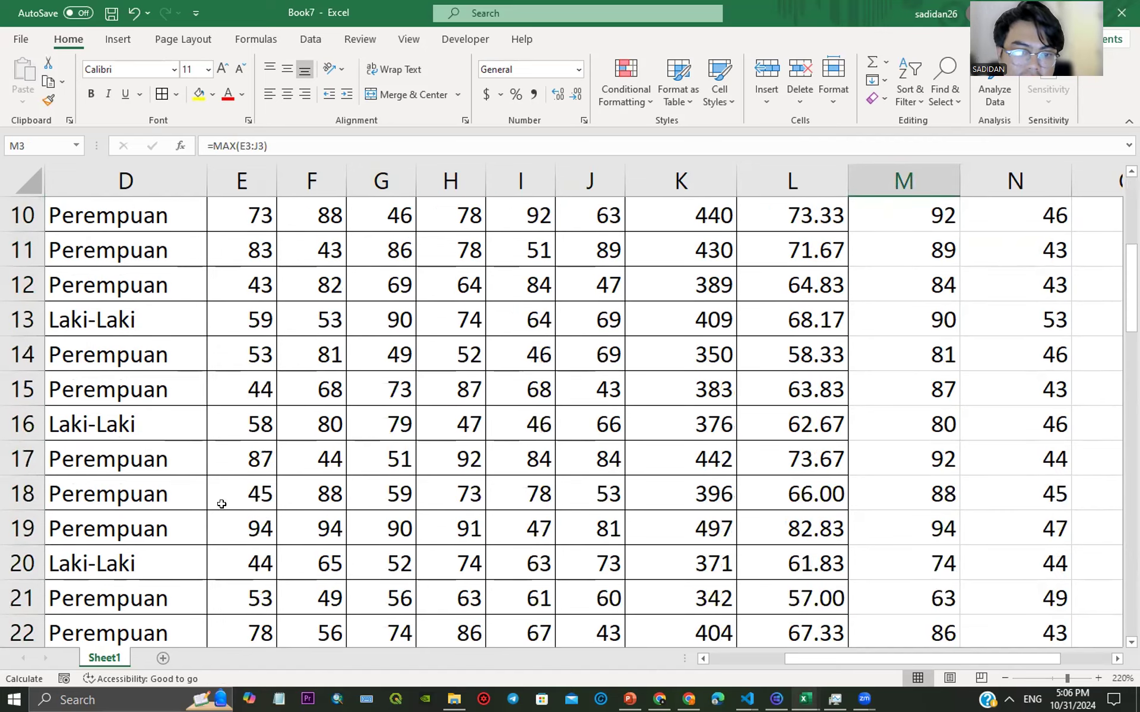
pyautogui.scroll(-9, 252, 515)
pyautogui.click(250, 309)
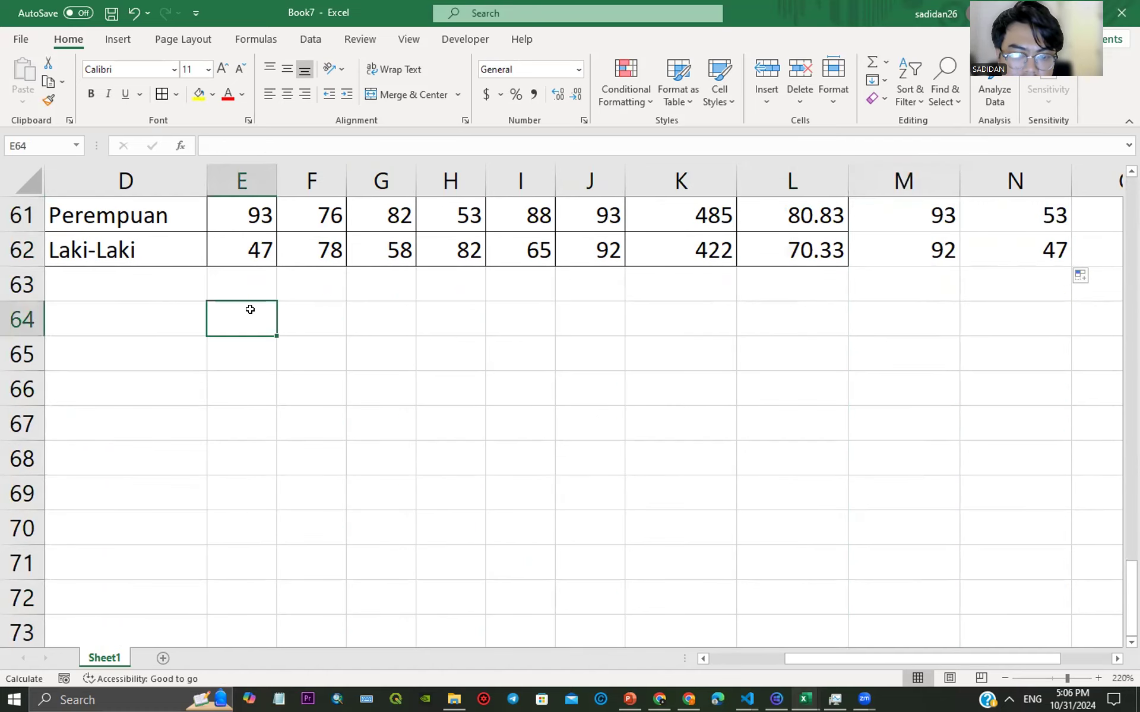
pyautogui.write('=count')
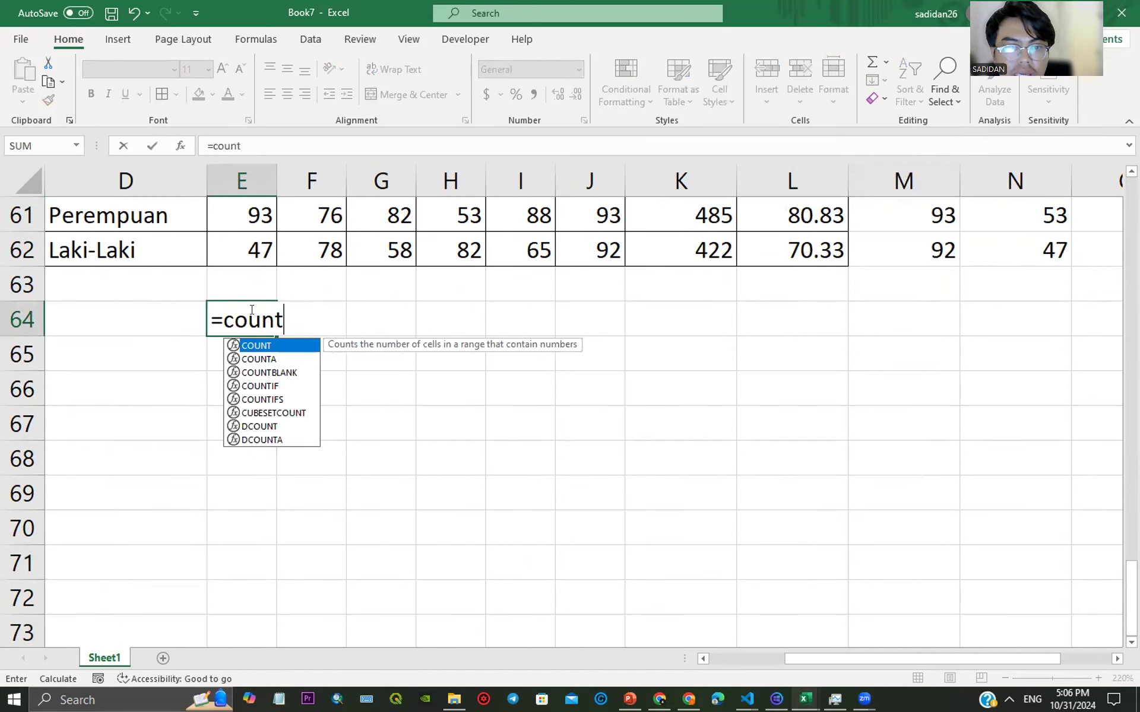
pyautogui.write('(')
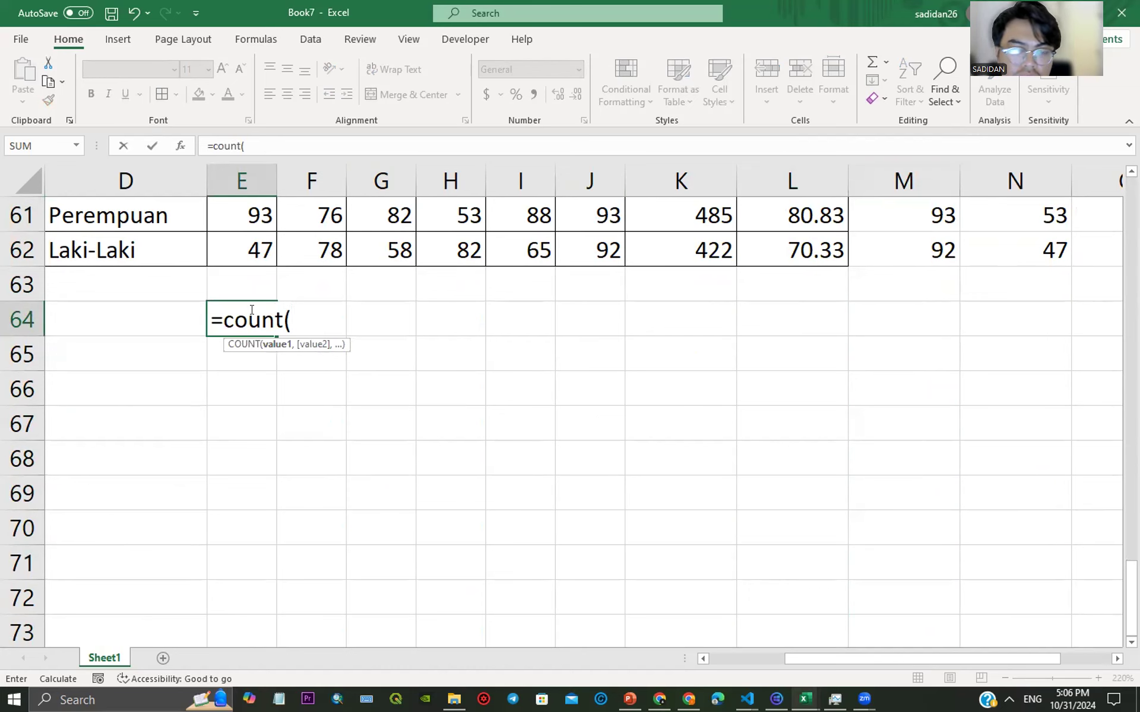
pyautogui.scroll(1, 325, 316)
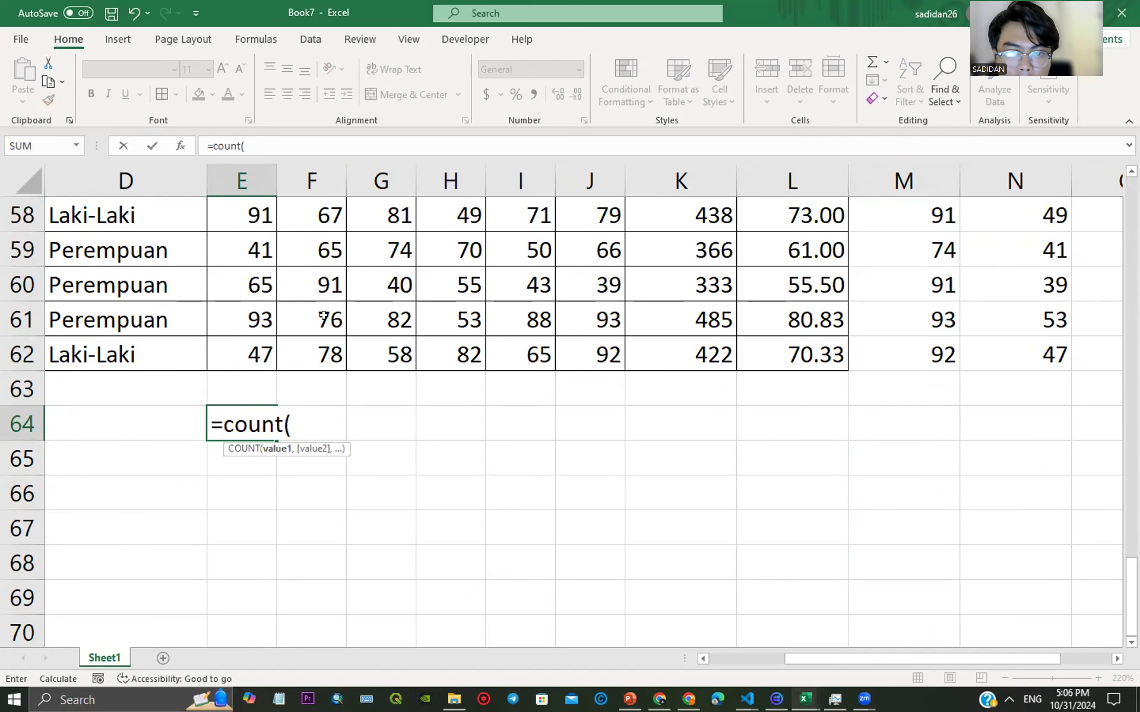
pyautogui.scroll(15, 322, 321)
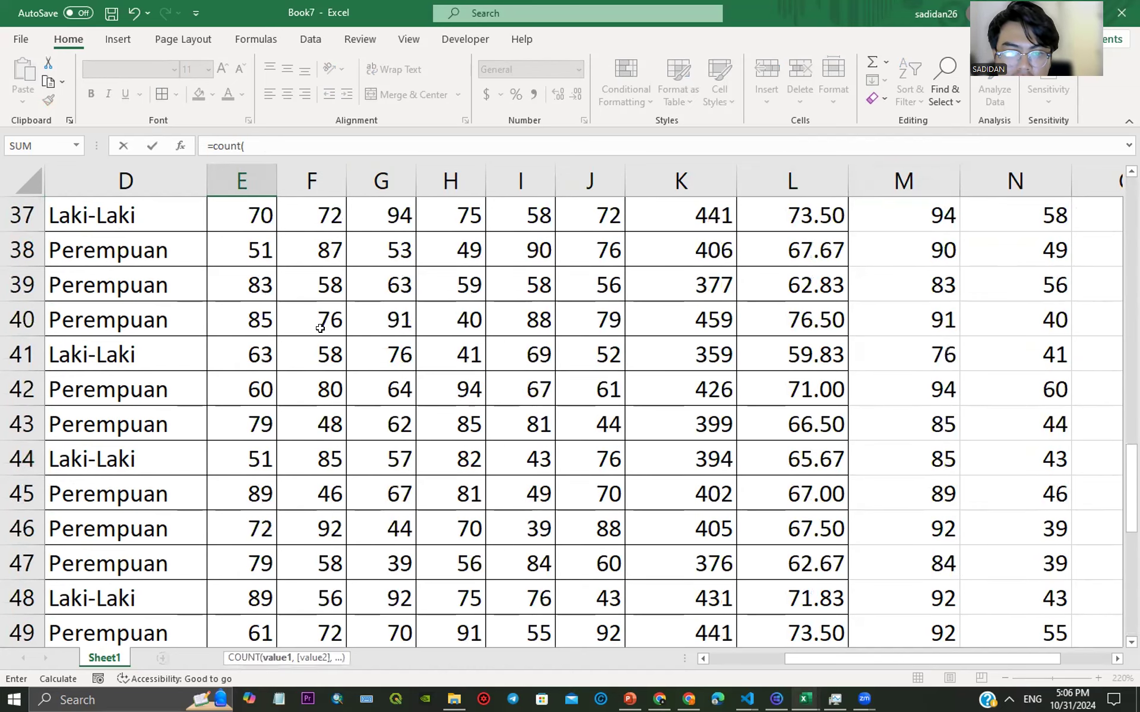
pyautogui.scroll(4, 297, 271)
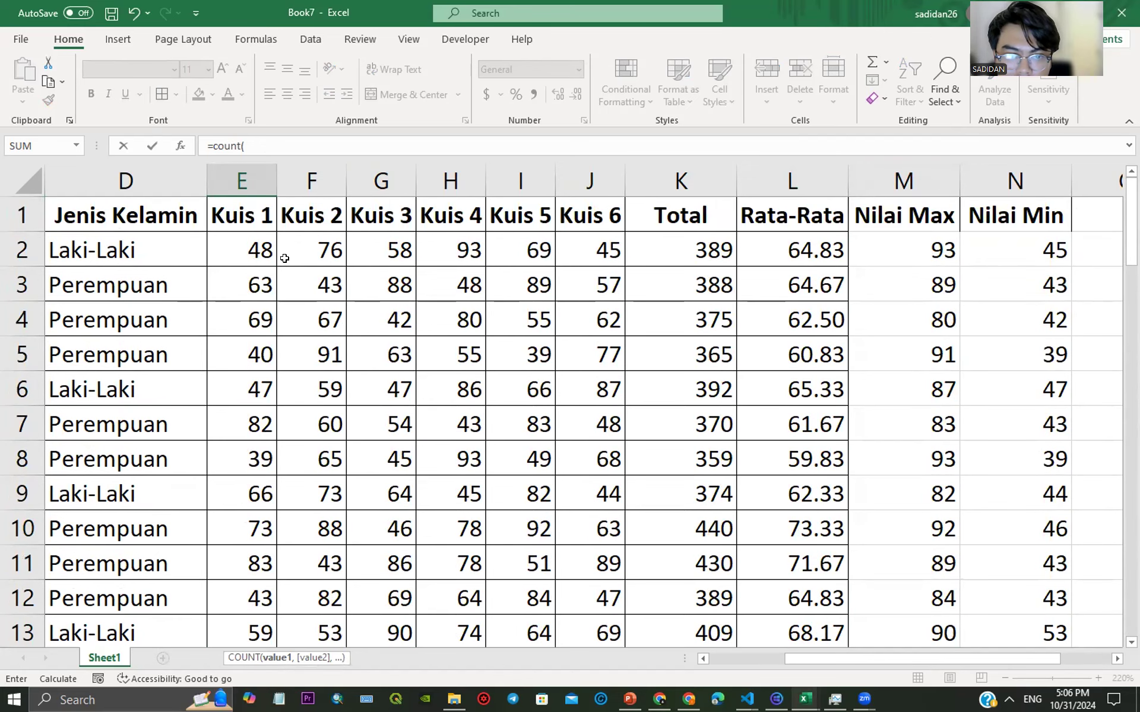
pyautogui.scroll(-2, 288, 293)
pyautogui.scroll(2, 288, 295)
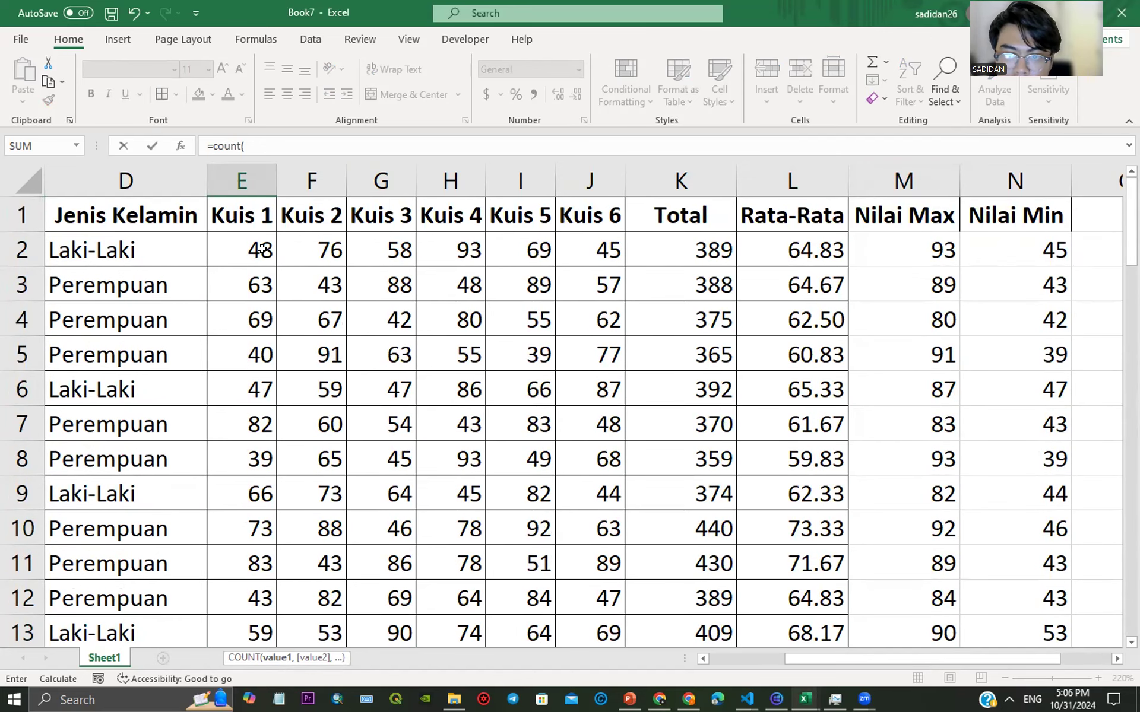
pyautogui.moveTo(248, 246); pyautogui.dragTo(594, 570)
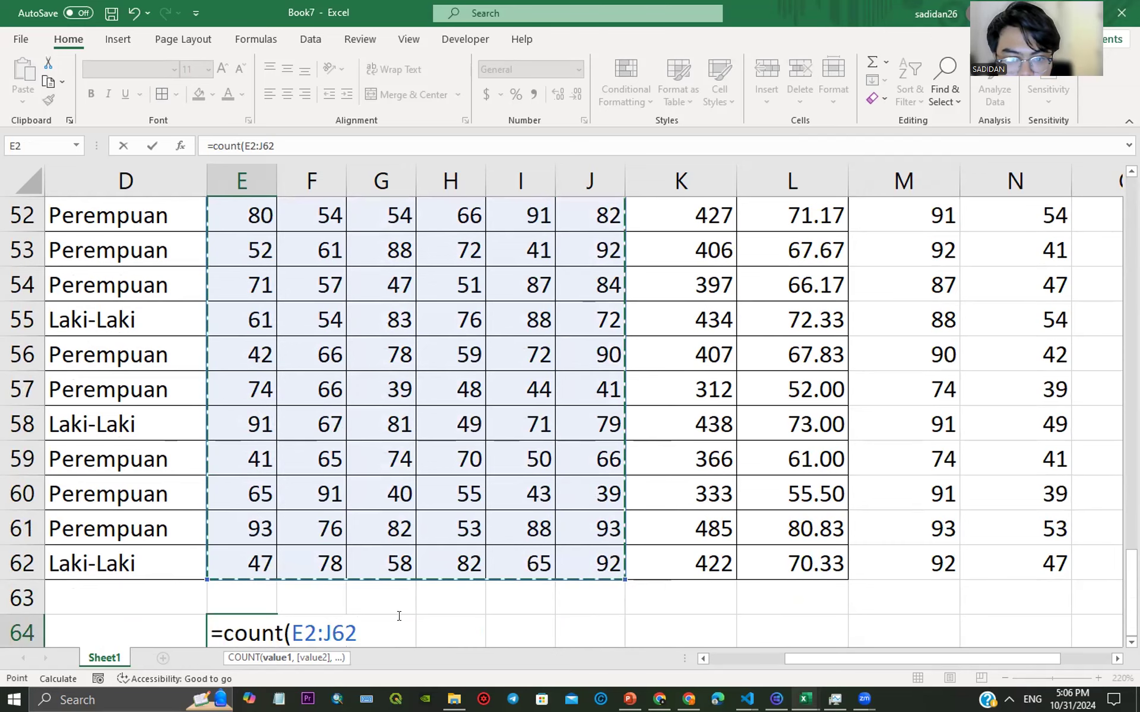
pyautogui.write(')')
pyautogui.press('Return')
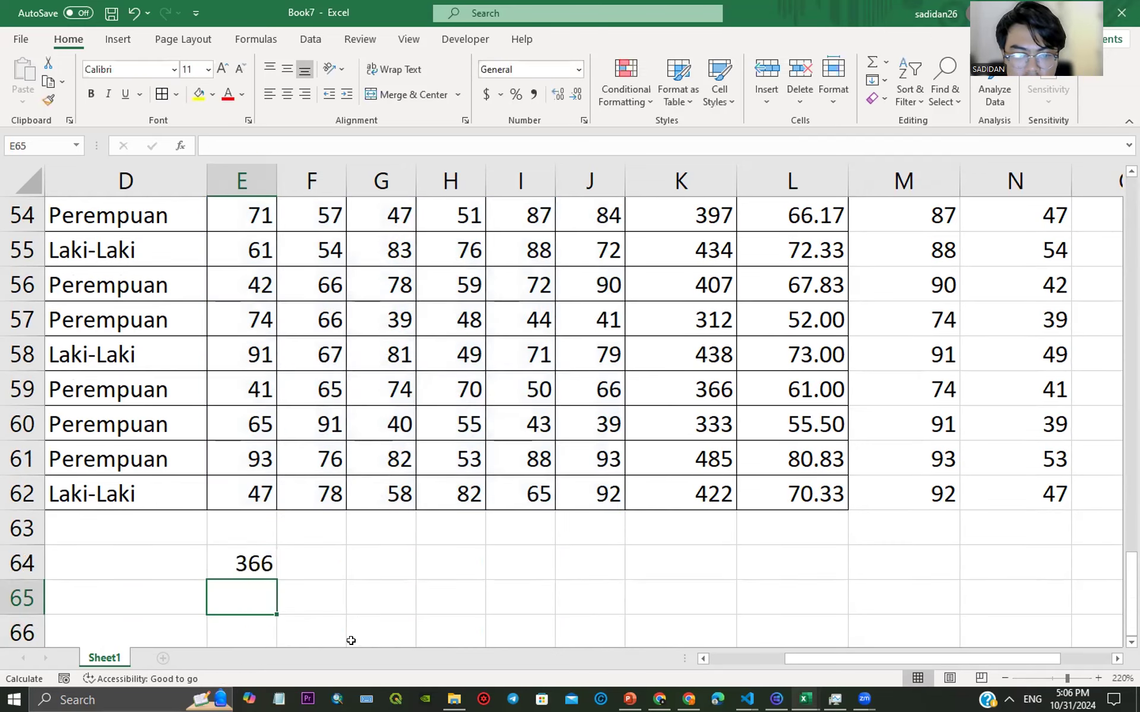
pyautogui.click(257, 557)
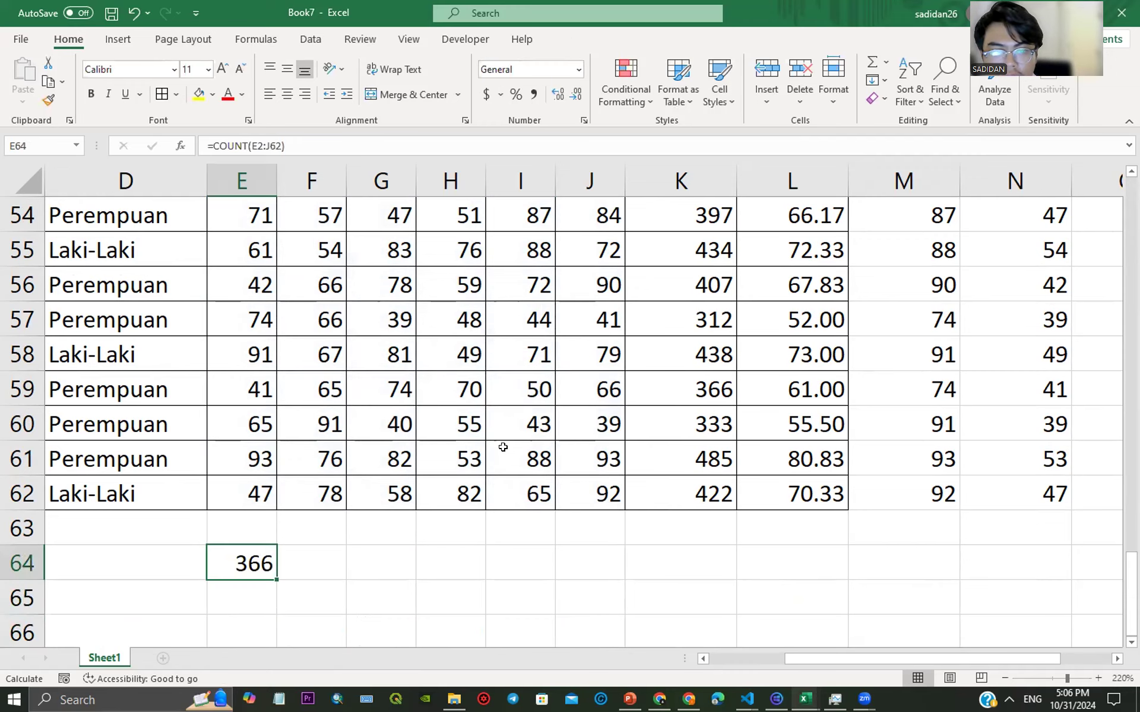
# Step: Apply cell borders to the Nilai Max and Nilai Min columns, range M1:N62
pyautogui.scroll(6, 982, 522)
pyautogui.scroll(7, 982, 513)
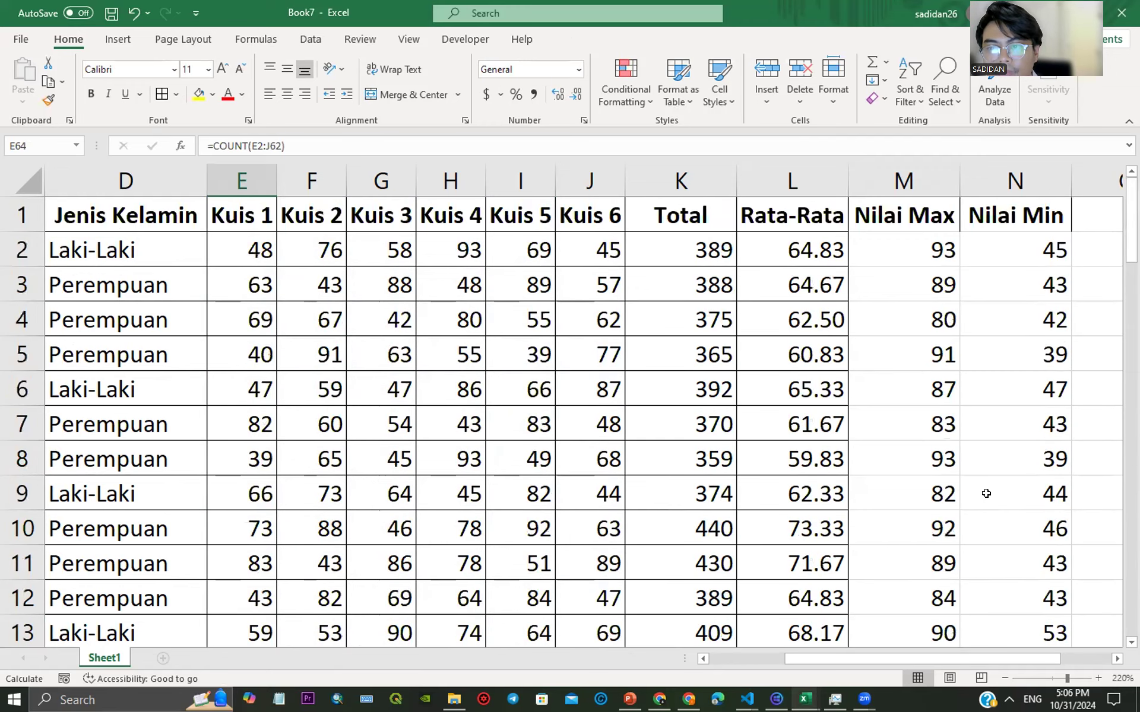
pyautogui.scroll(-1, 991, 466)
pyautogui.scroll(-2, 992, 466)
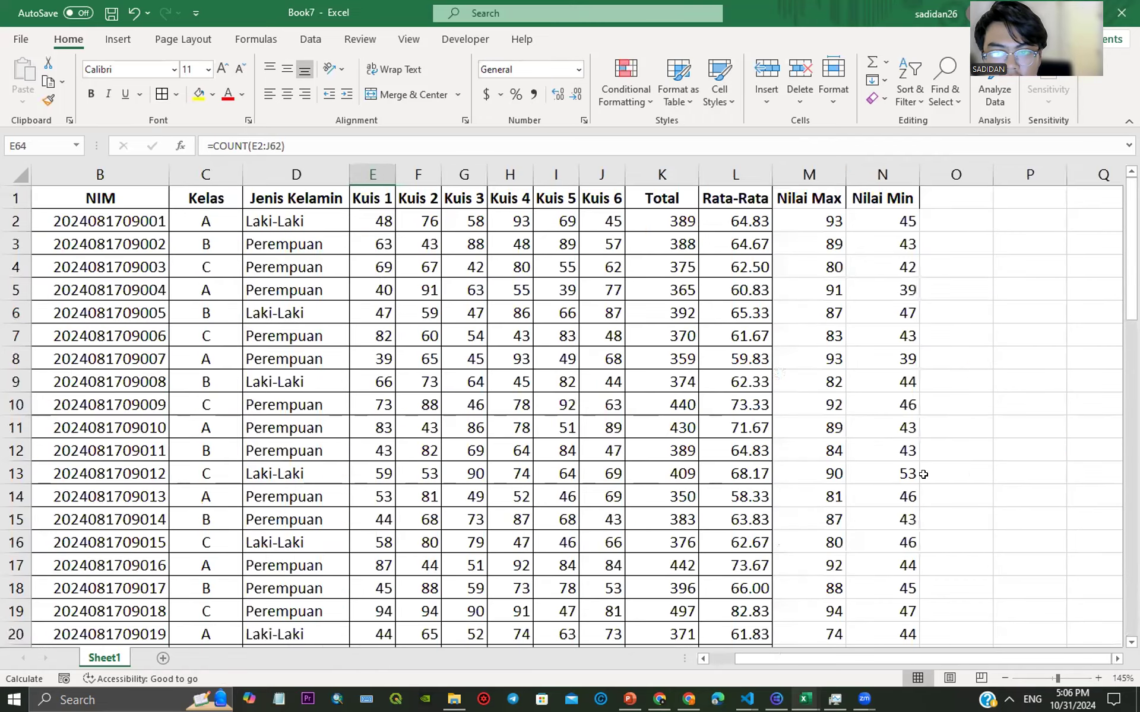
pyautogui.scroll(-4, 799, 339)
pyautogui.scroll(-3, 619, 184)
pyautogui.moveTo(620, 182); pyautogui.dragTo(691, 629)
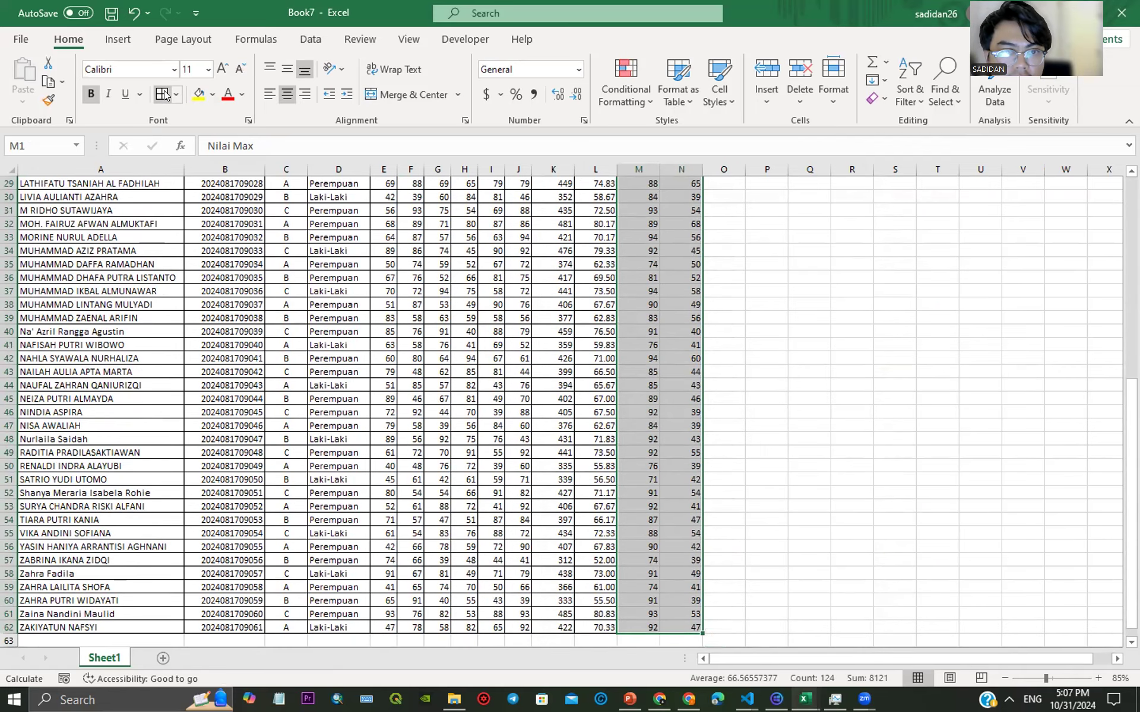
pyautogui.scroll(9, 713, 267)
# Step: Add the column header Keterangan in O1 and widen column O to fit it
pyautogui.click(715, 187)
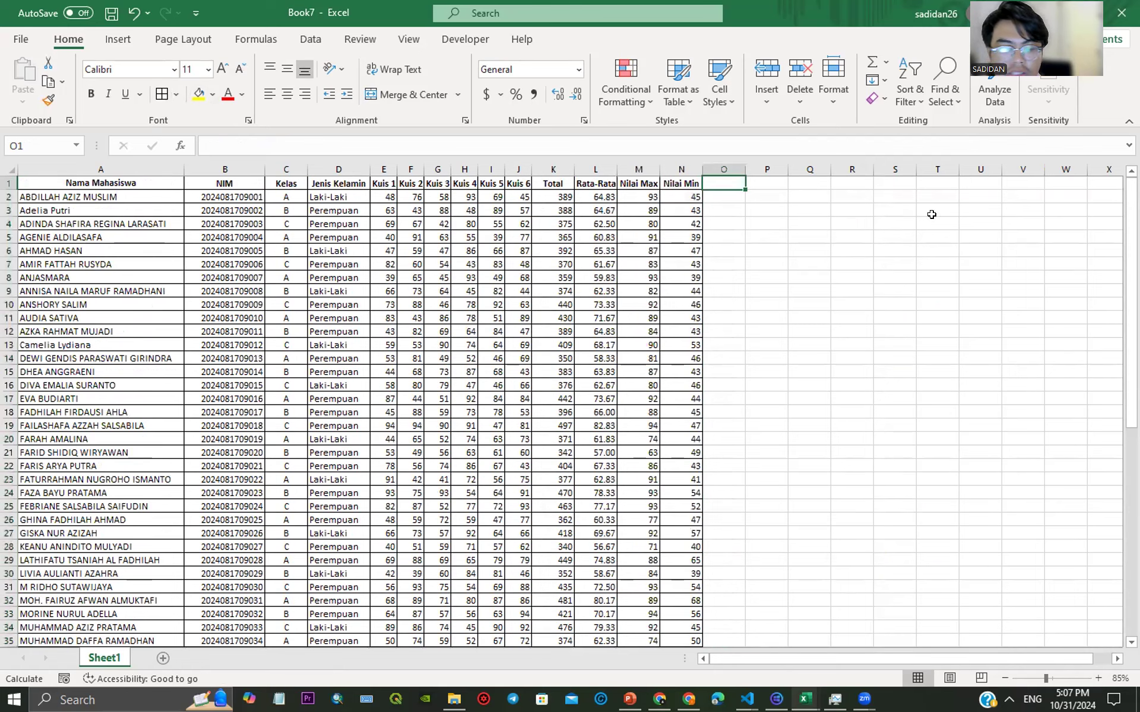
pyautogui.write('Keterangan\\')
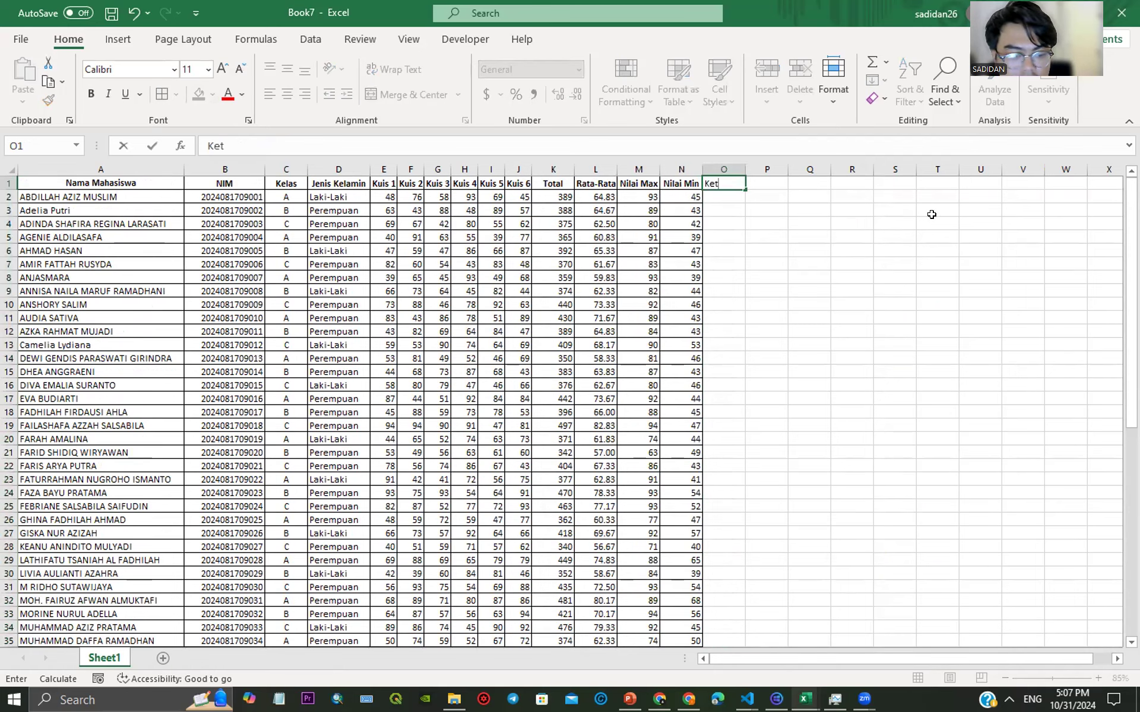
pyautogui.press('Return')
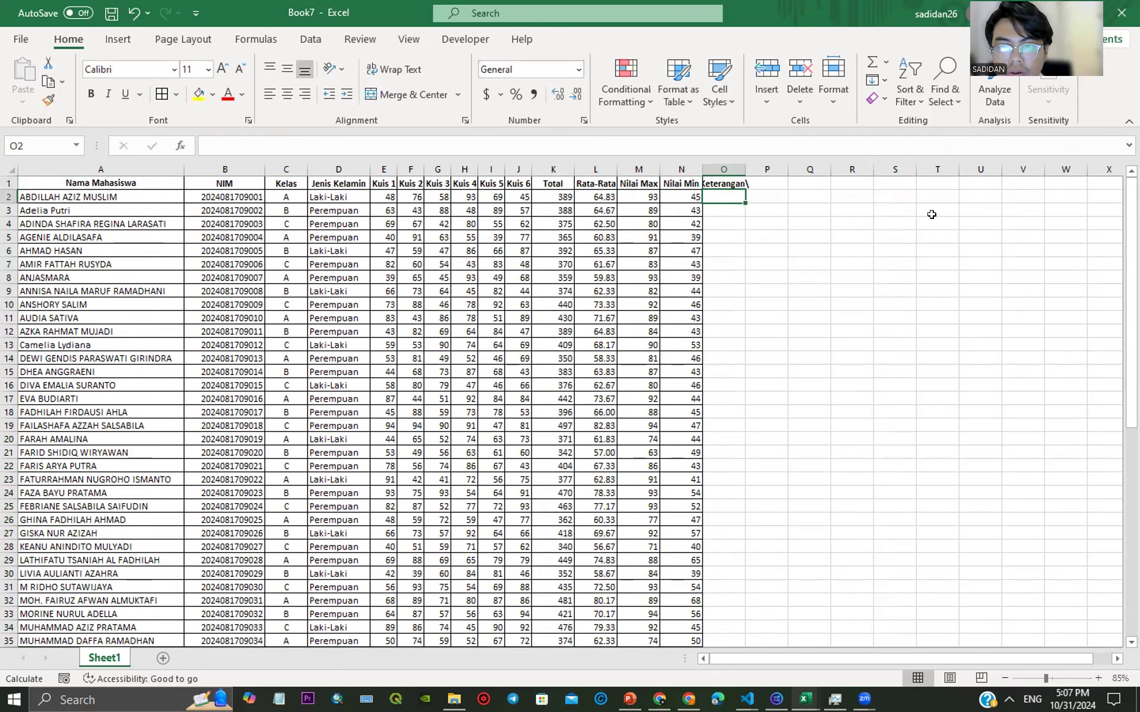
pyautogui.moveTo(745, 169); pyautogui.dragTo(798, 166)
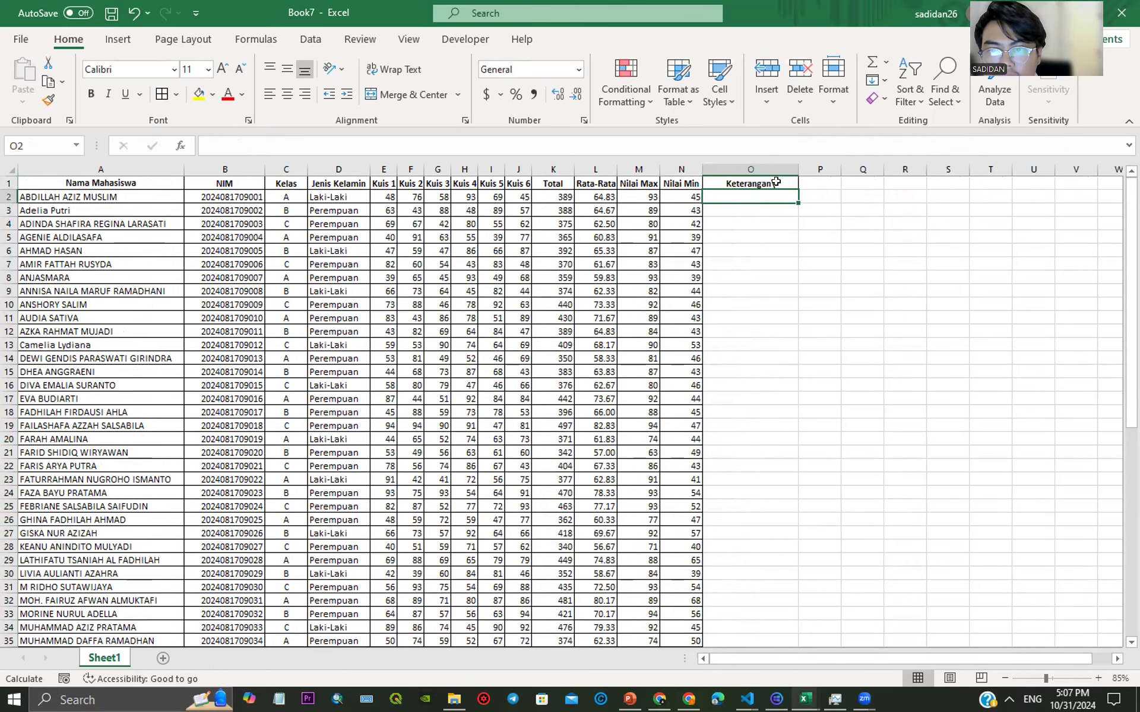
pyautogui.doubleClick(772, 182)
pyautogui.press('BackSpace')
pyautogui.press('Return')
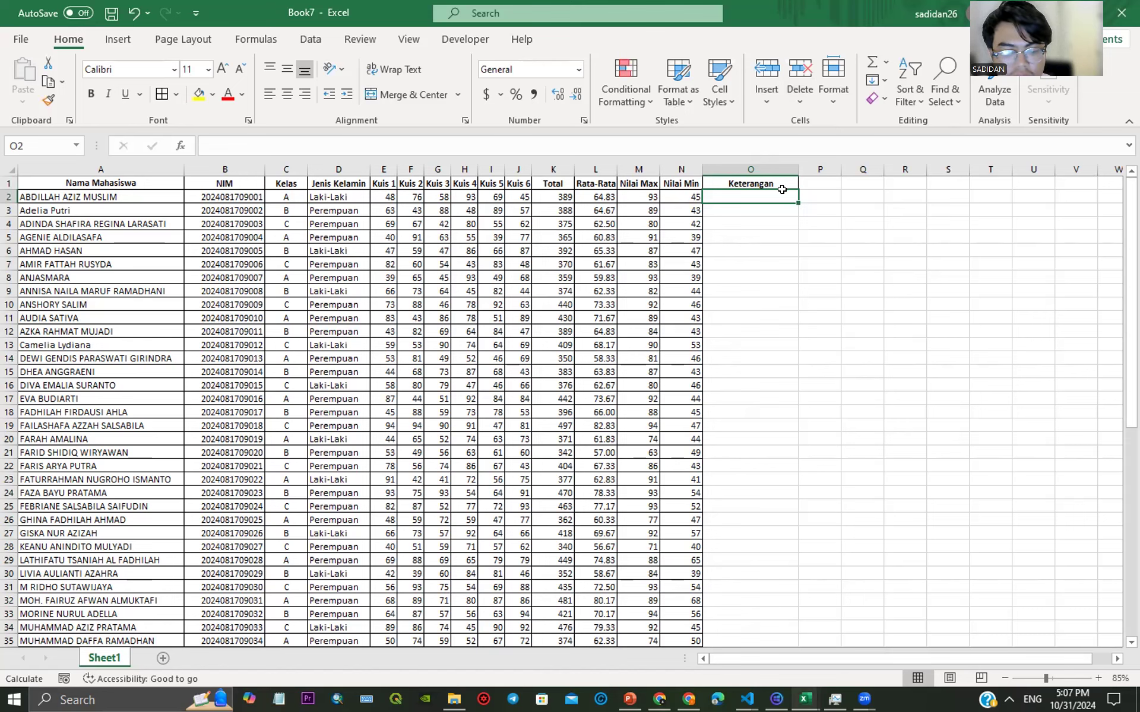
# Step: Enter =IF(L2>=65, "LULUS", "TIDAK LULUS") in O2 to grade the first student's average
pyautogui.write('=if')
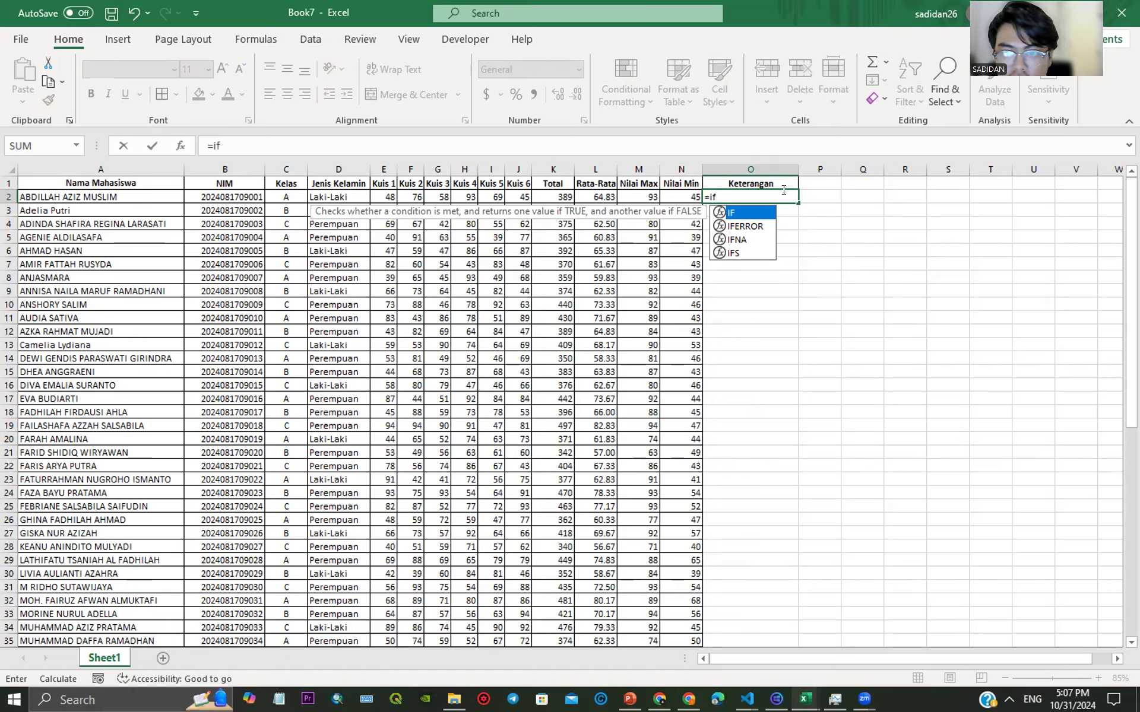
pyautogui.write('(')
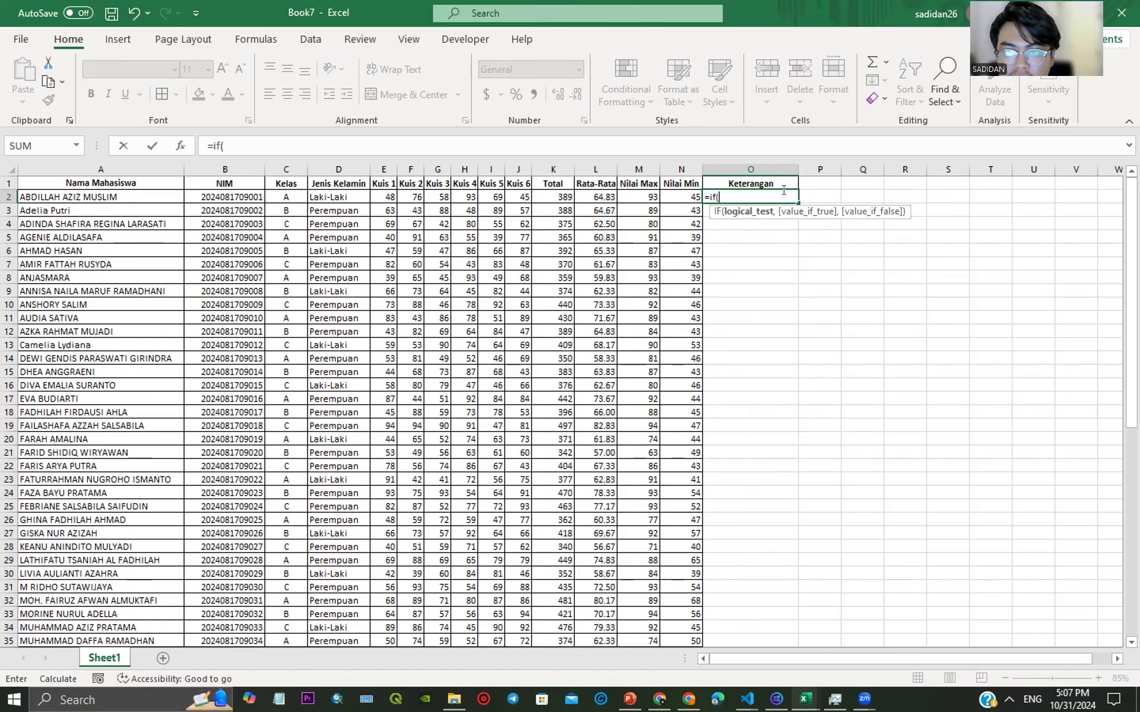
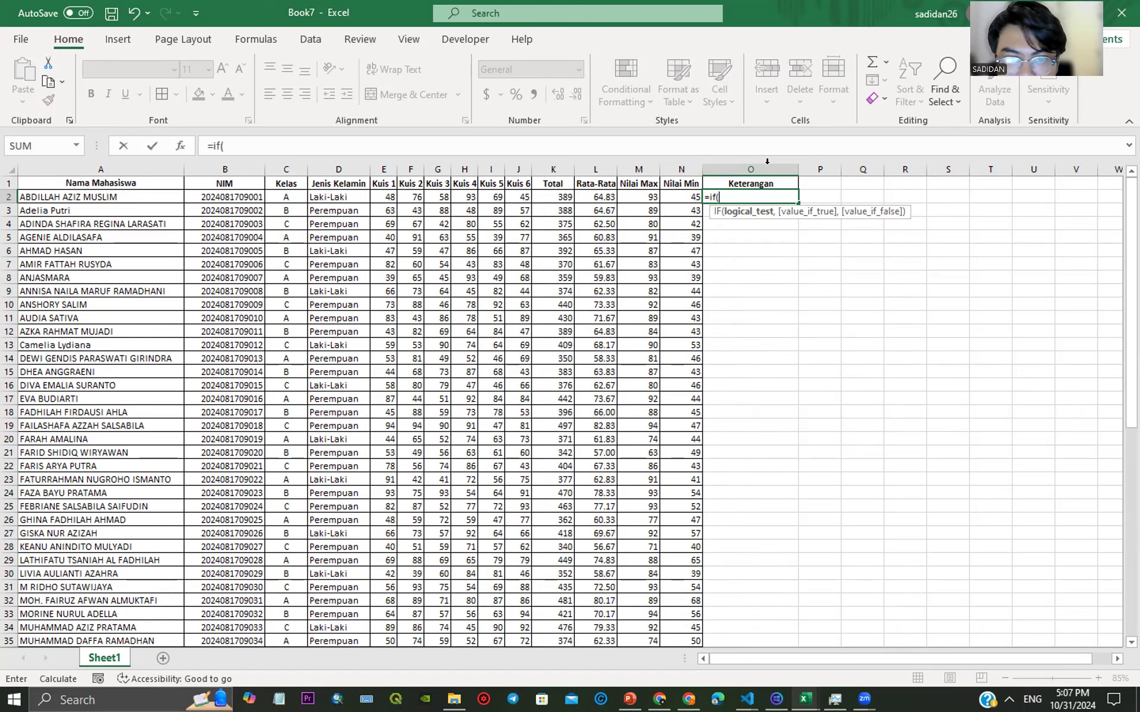
pyautogui.click(601, 190)
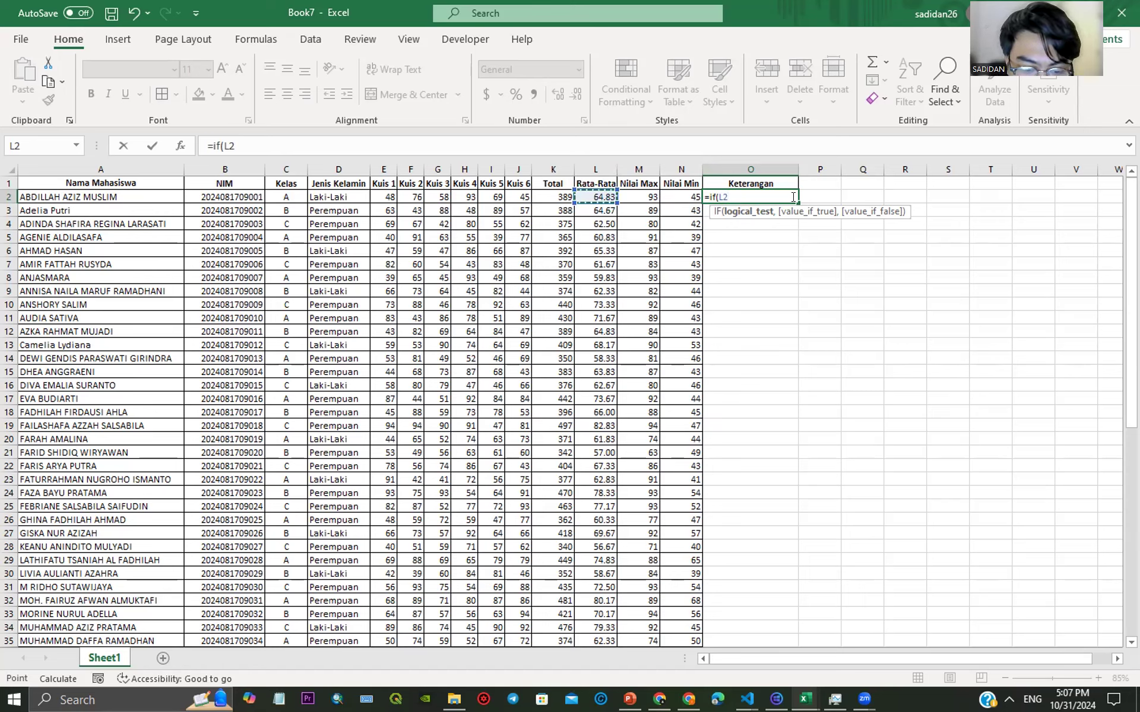
pyautogui.write('>')
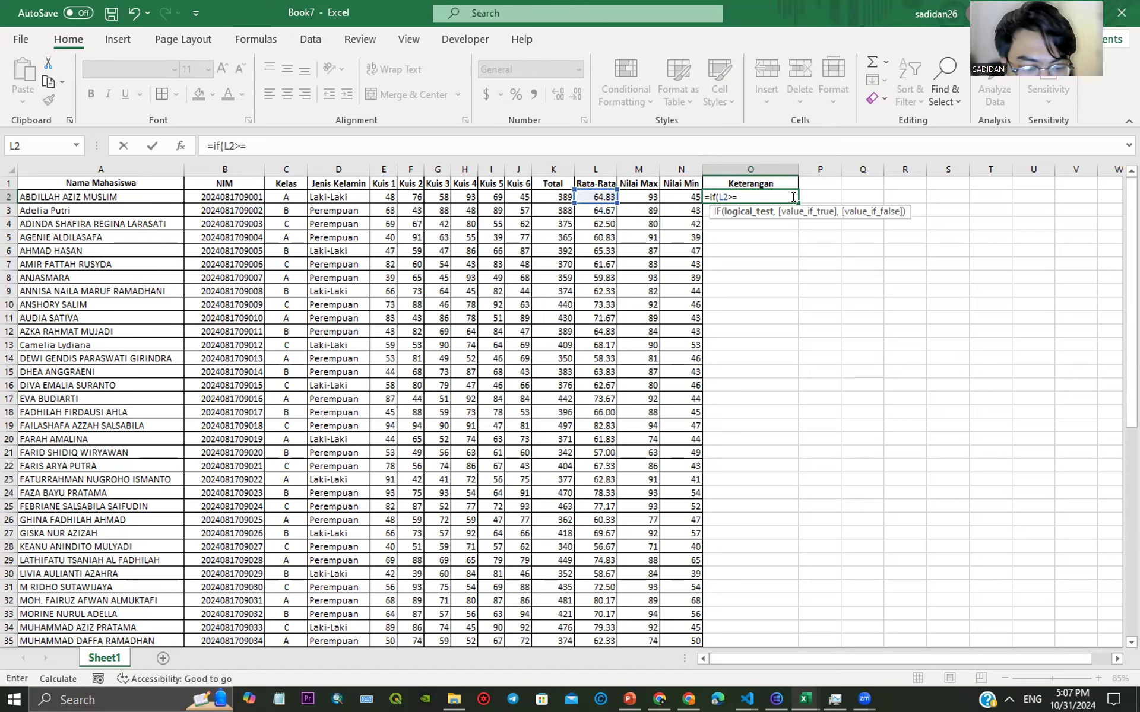
pyautogui.write('=65,')
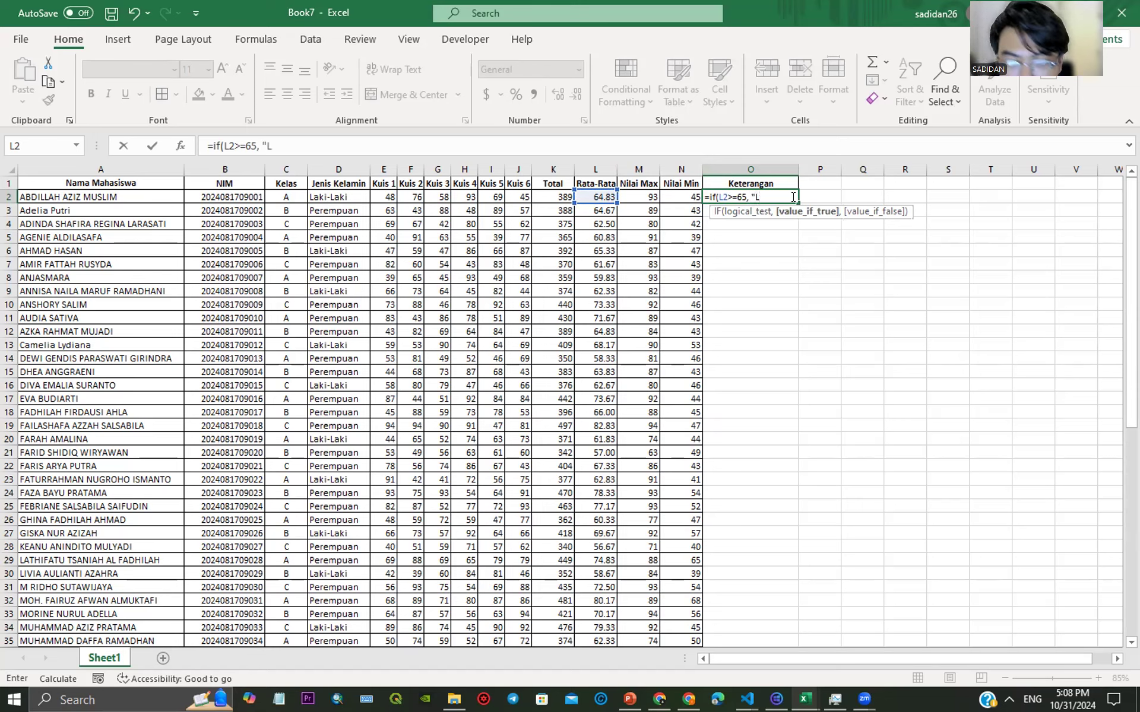
pyautogui.write('"LULUS",')
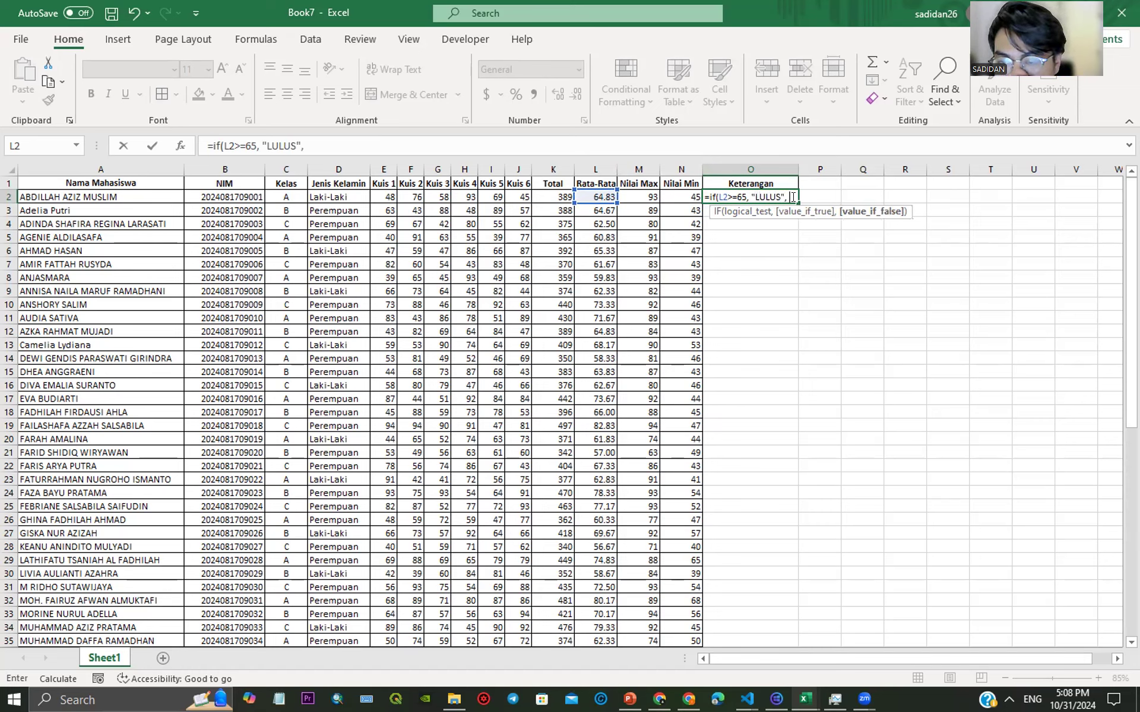
pyautogui.write(' "TIDAK')
pyautogui.write(' LULUS')
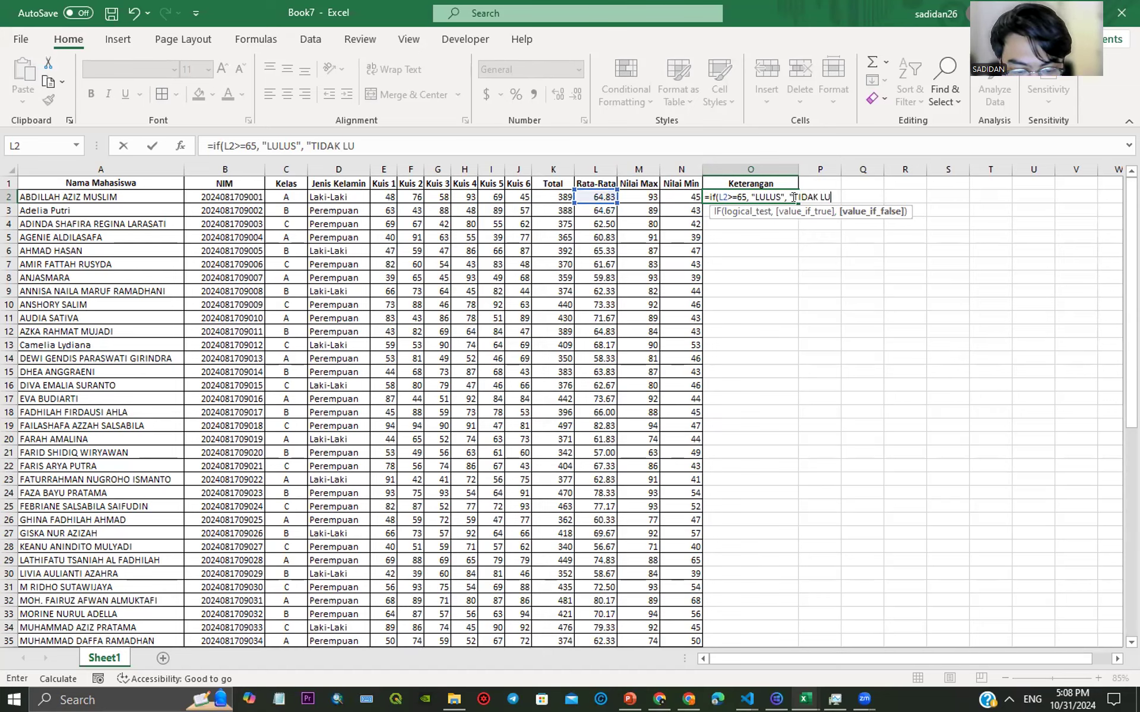
pyautogui.write('")')
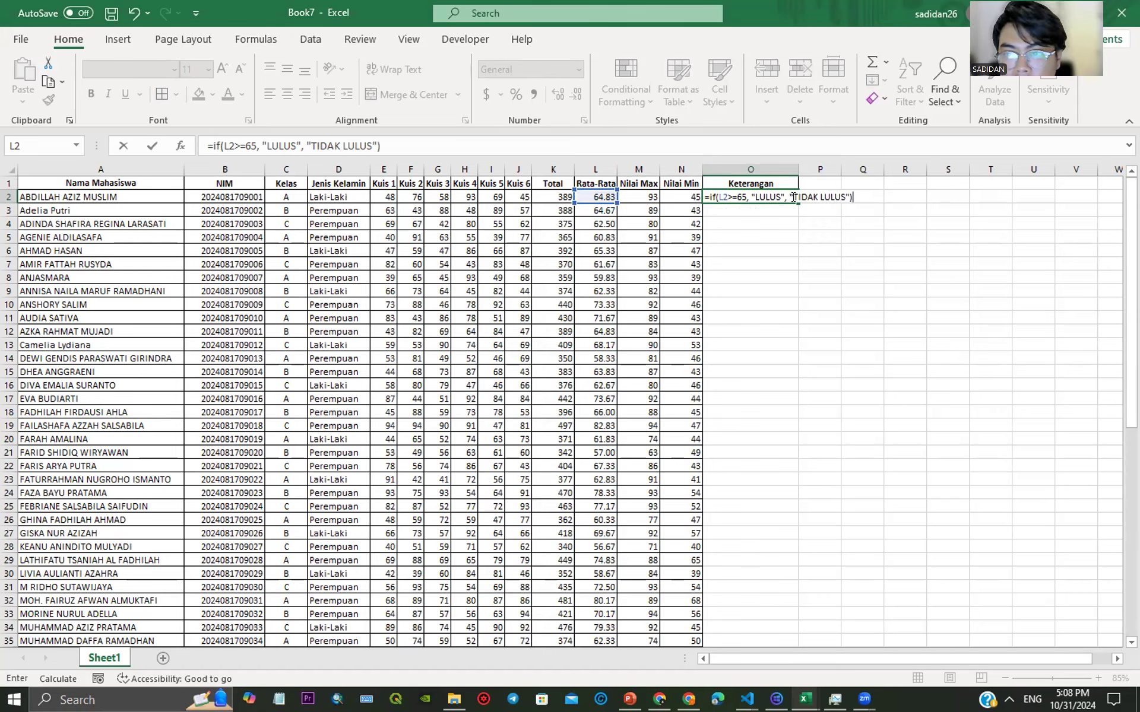
pyautogui.press('Return')
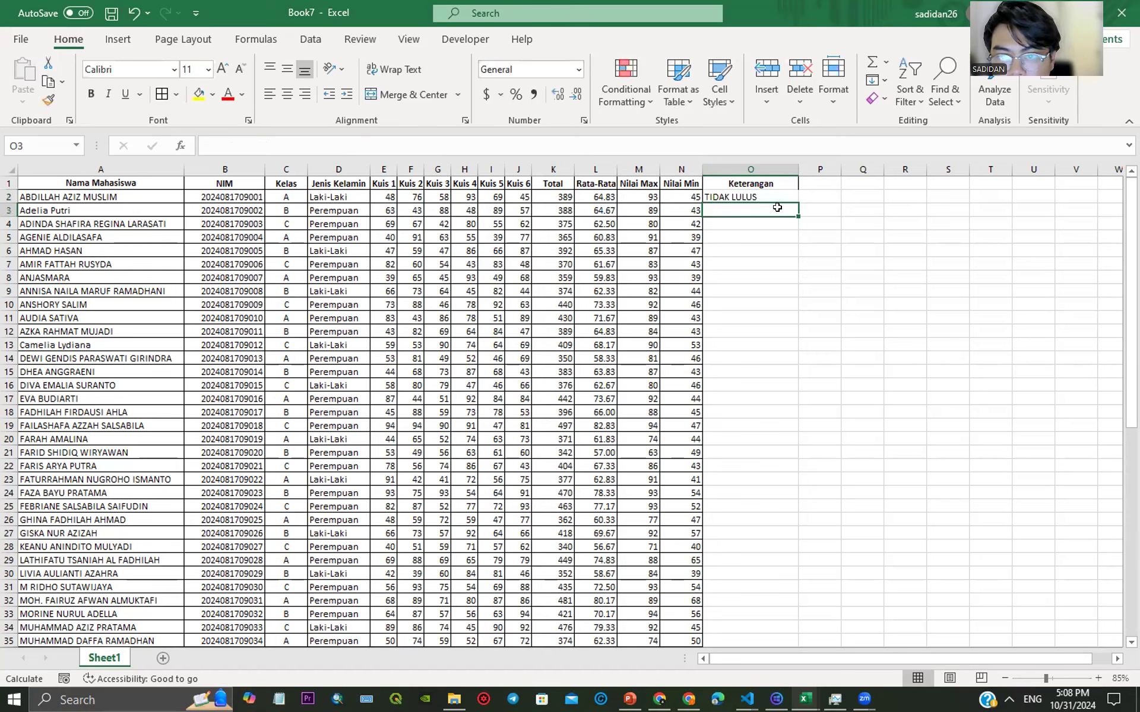
# Step: Fill the pass/fail formula from O2 down to O62 and apply cell borders to the filled range
pyautogui.click(750, 198)
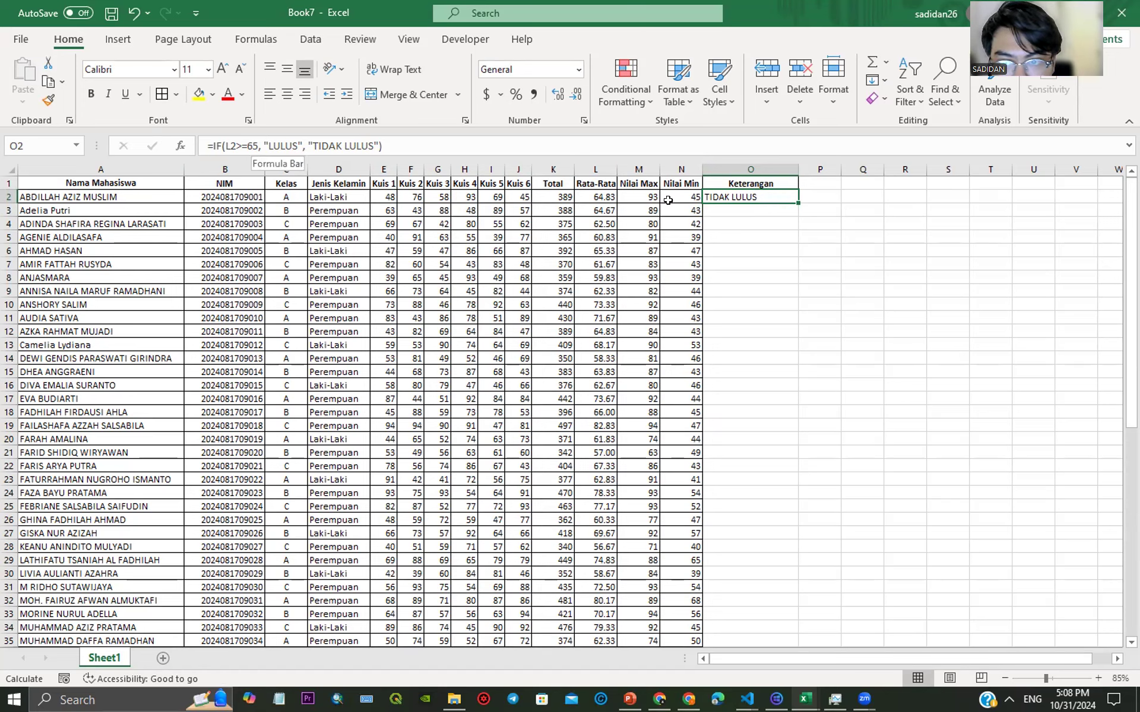
pyautogui.moveTo(796, 199); pyautogui.dragTo(798, 635)
pyautogui.scroll(5, 829, 500)
pyautogui.scroll(4, 830, 500)
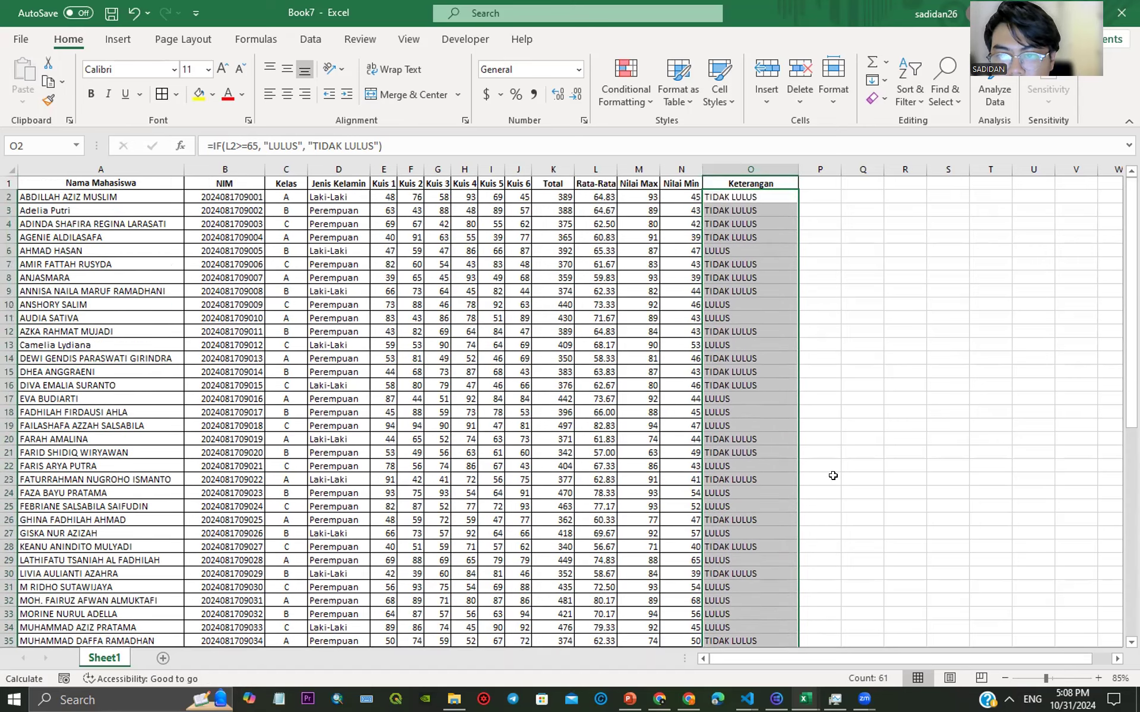
pyautogui.click(162, 95)
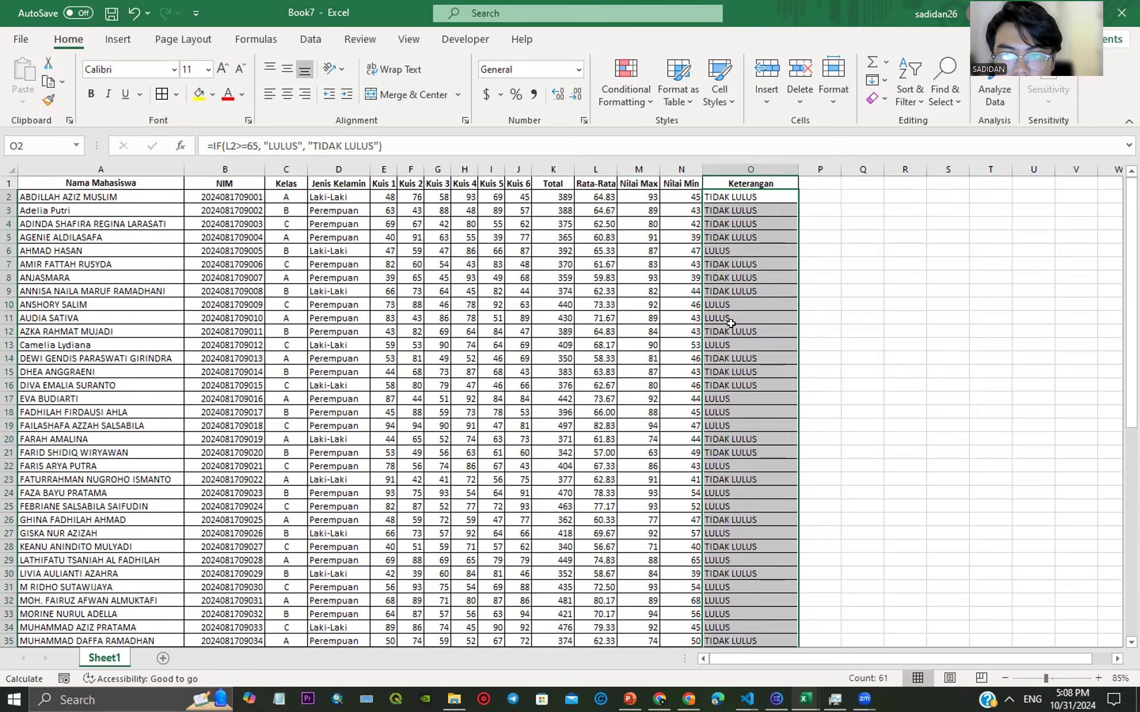
pyautogui.click(821, 277)
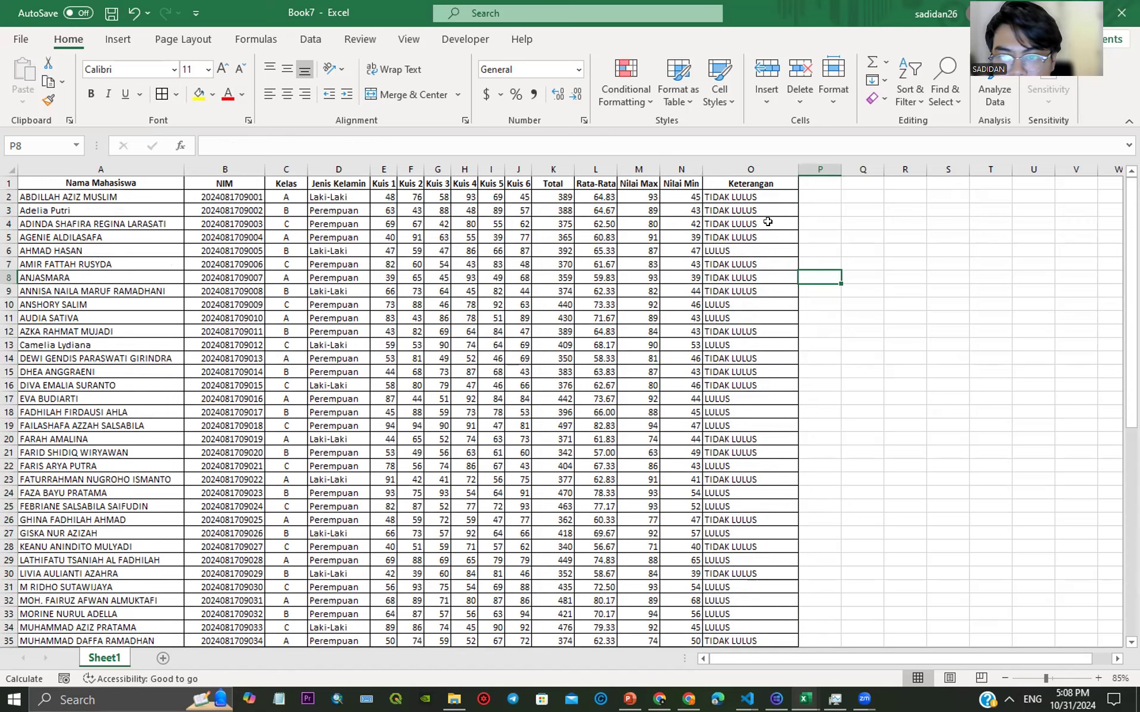
pyautogui.scroll(-14, 767, 498)
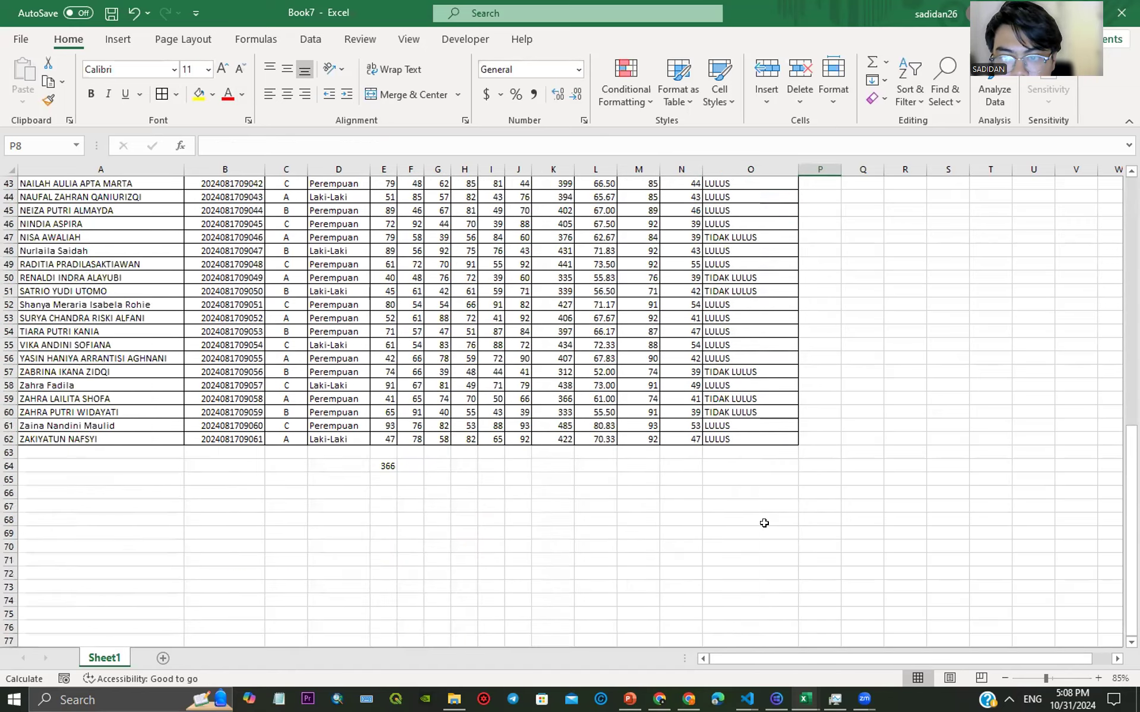
pyautogui.scroll(6, 764, 522)
pyautogui.scroll(6, 765, 519)
pyautogui.scroll(-10, 267, 567)
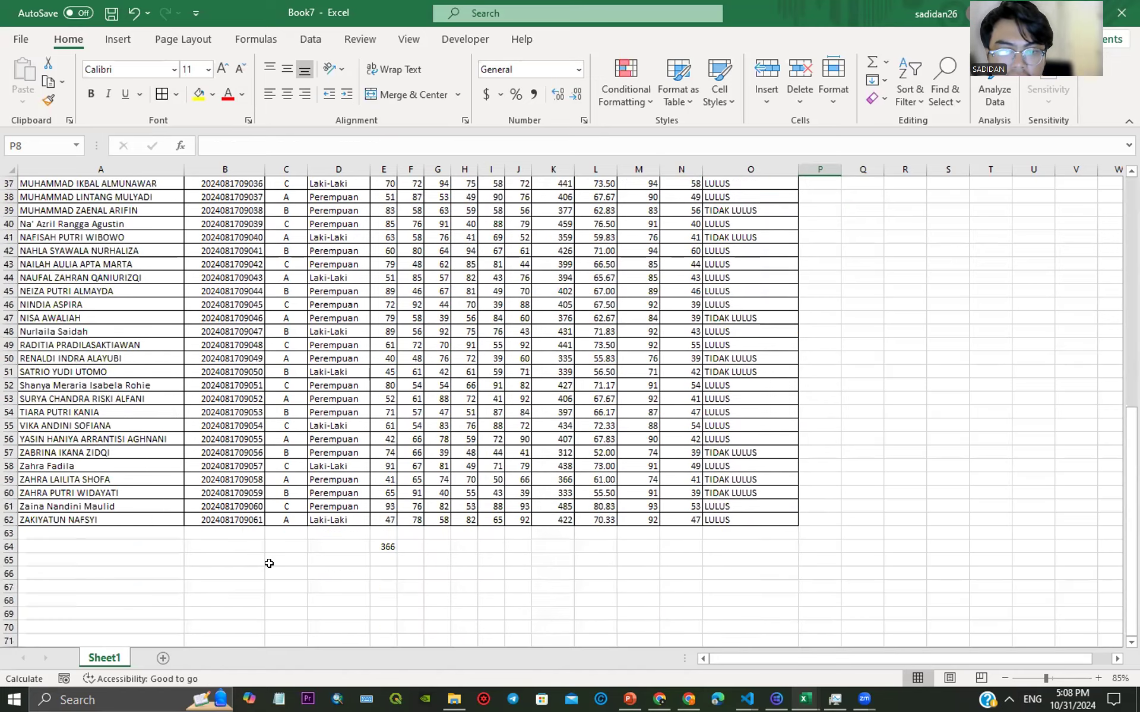
# Step: Delete the score count formula from cell E64
pyautogui.click(377, 543)
pyautogui.scroll(12, 831, 427)
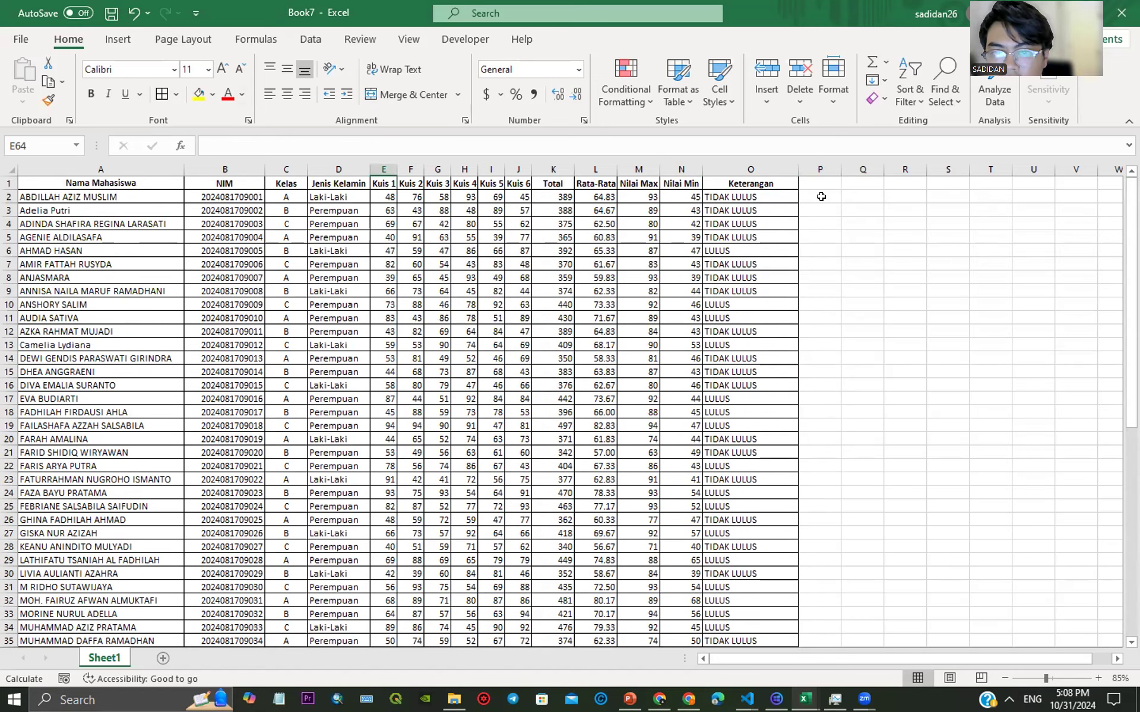
# Step: Sort the table rows A to Z by the Keterangan values in O2:O62, expanding the selection to the neighbouring columns
pyautogui.click(777, 195)
pyautogui.moveTo(777, 195); pyautogui.dragTo(756, 528)
pyautogui.scroll(10, 766, 512)
pyautogui.scroll(1, 766, 512)
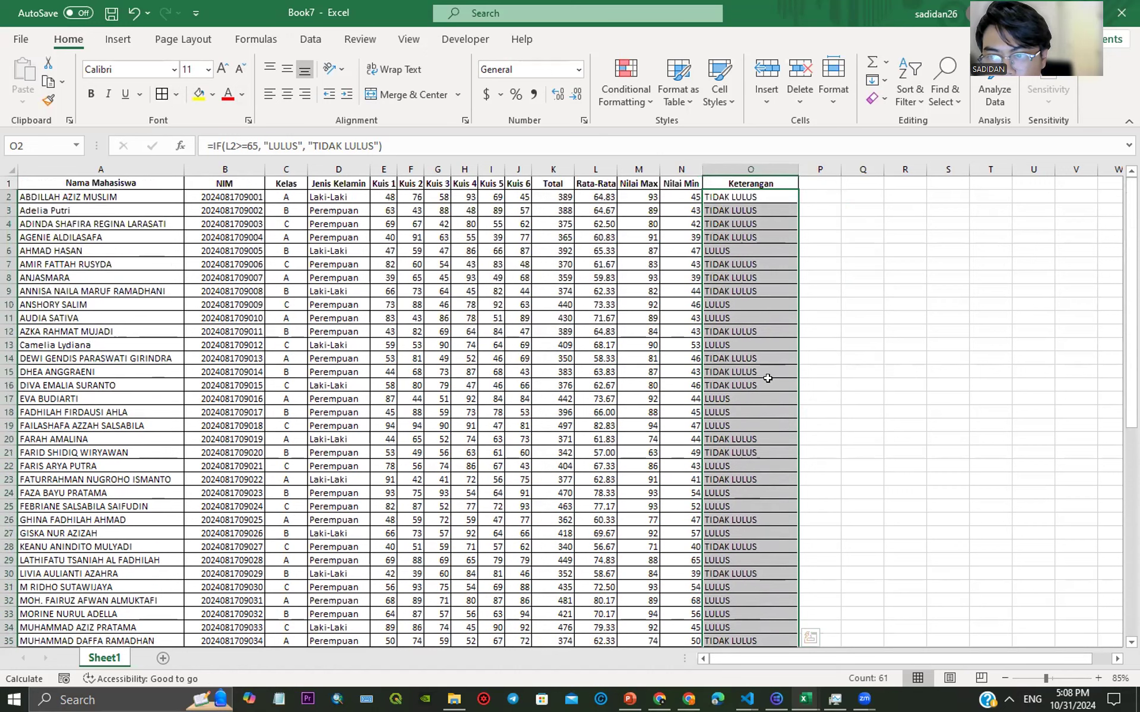
pyautogui.rightClick(754, 200)
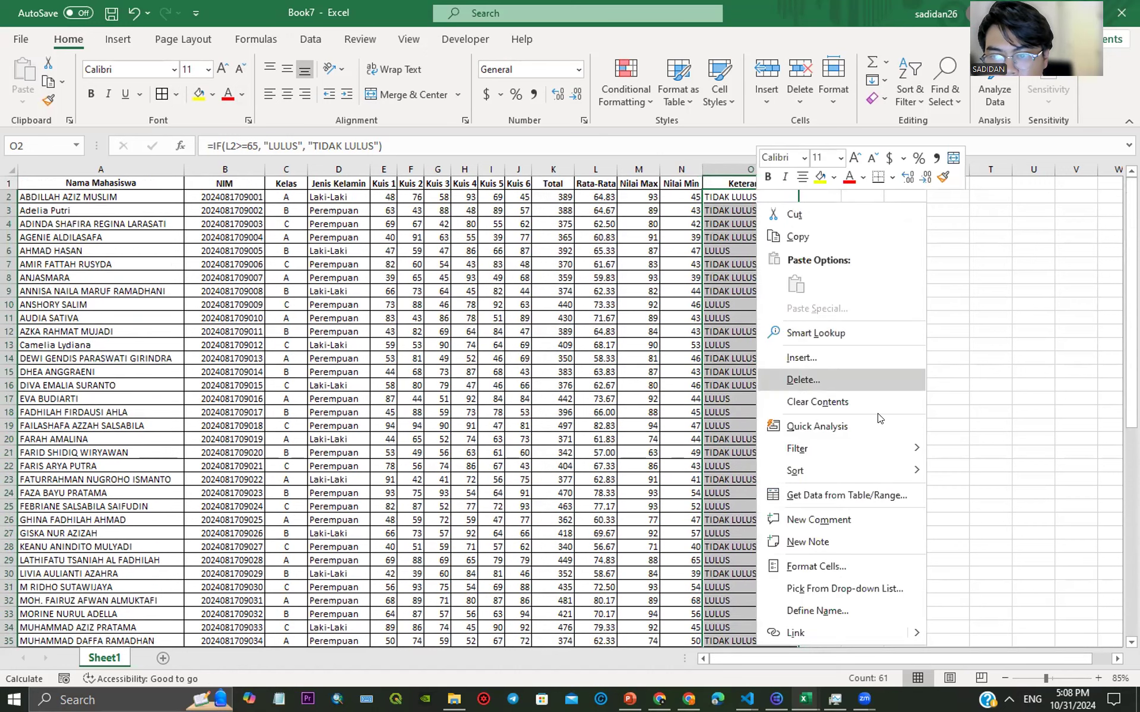
pyautogui.moveTo(868, 470)
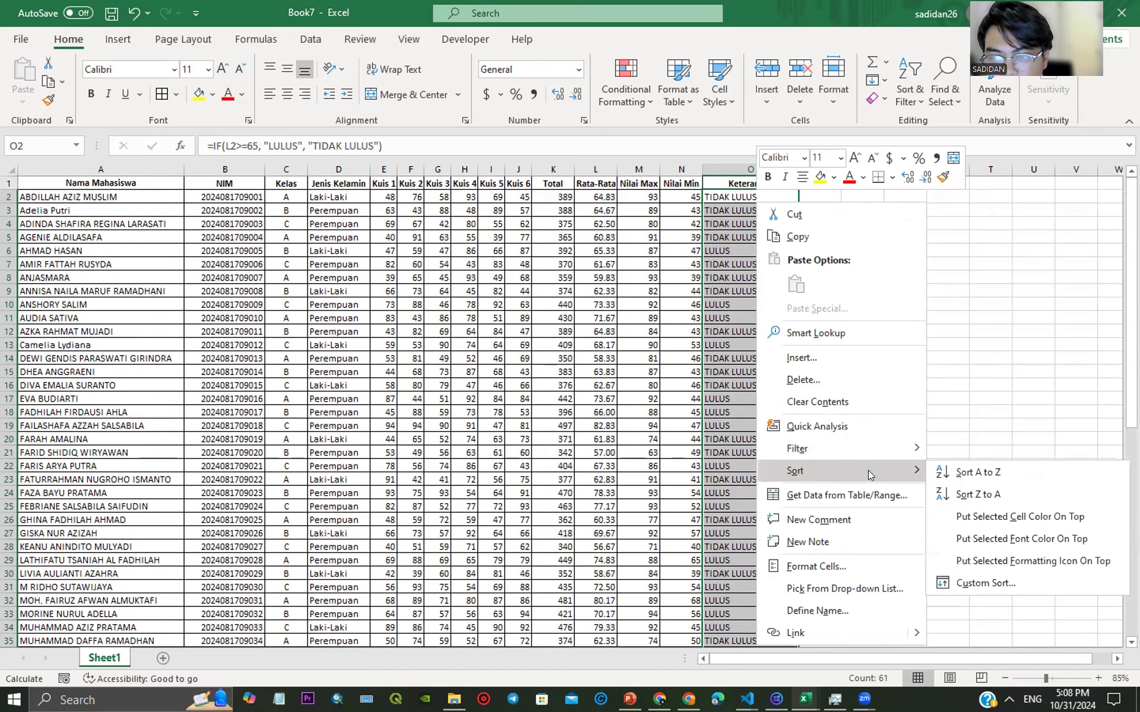
pyautogui.click(957, 475)
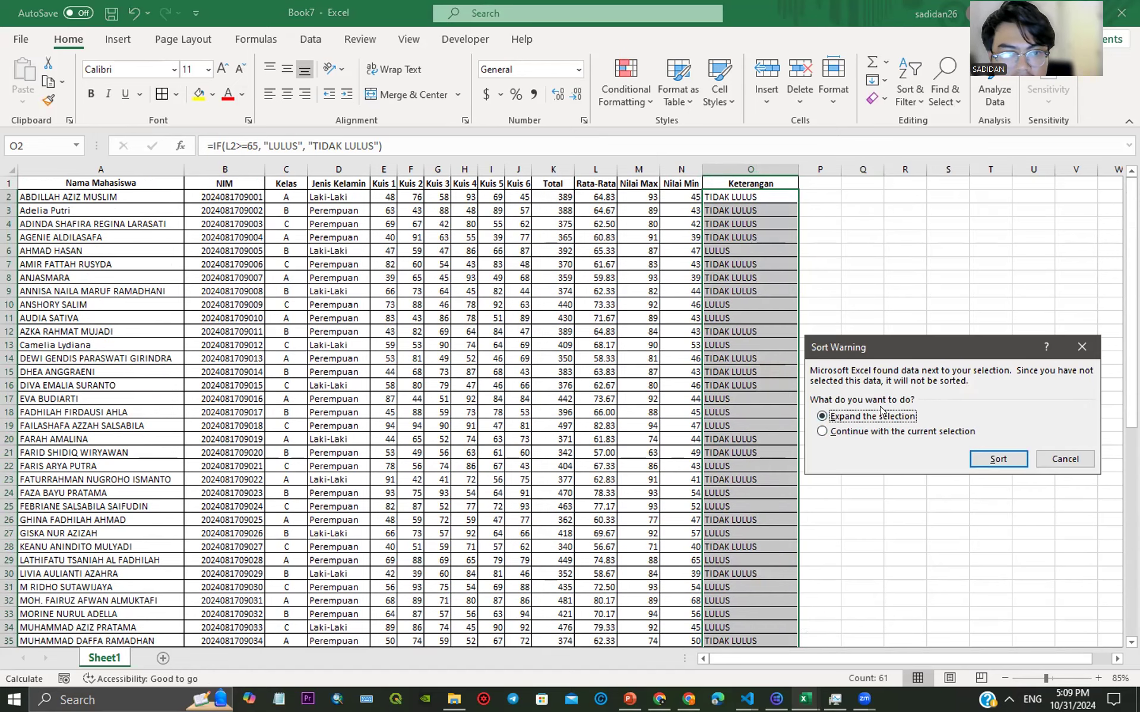
pyautogui.click(997, 459)
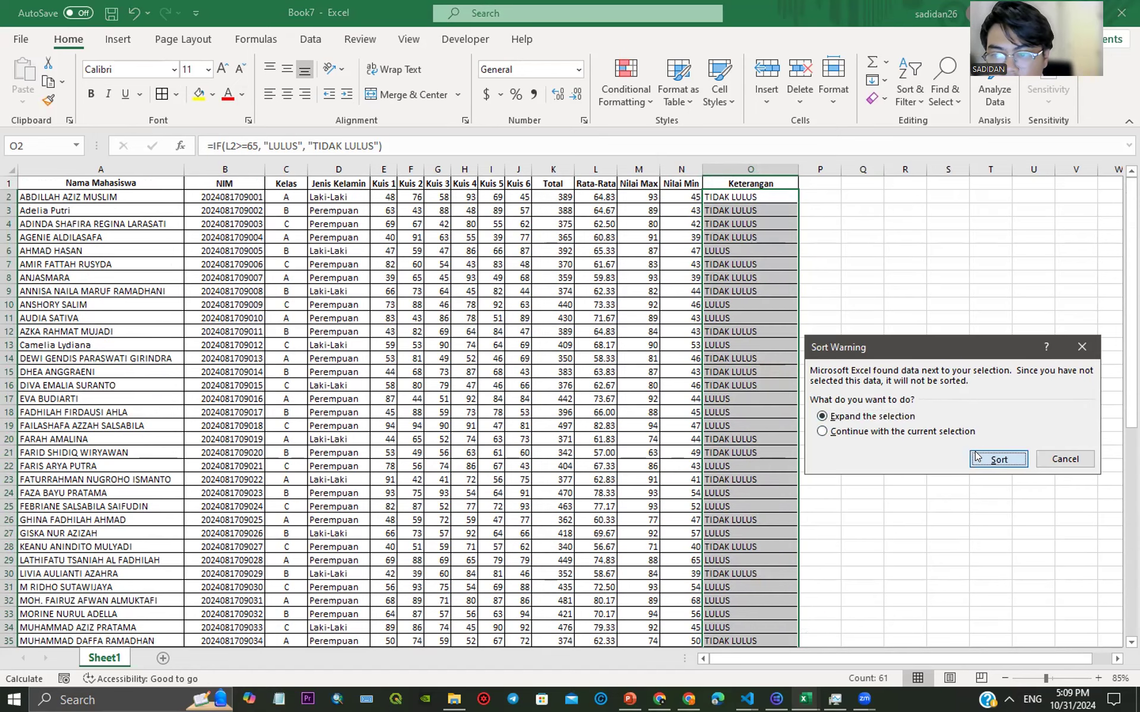
pyautogui.scroll(-5, 752, 333)
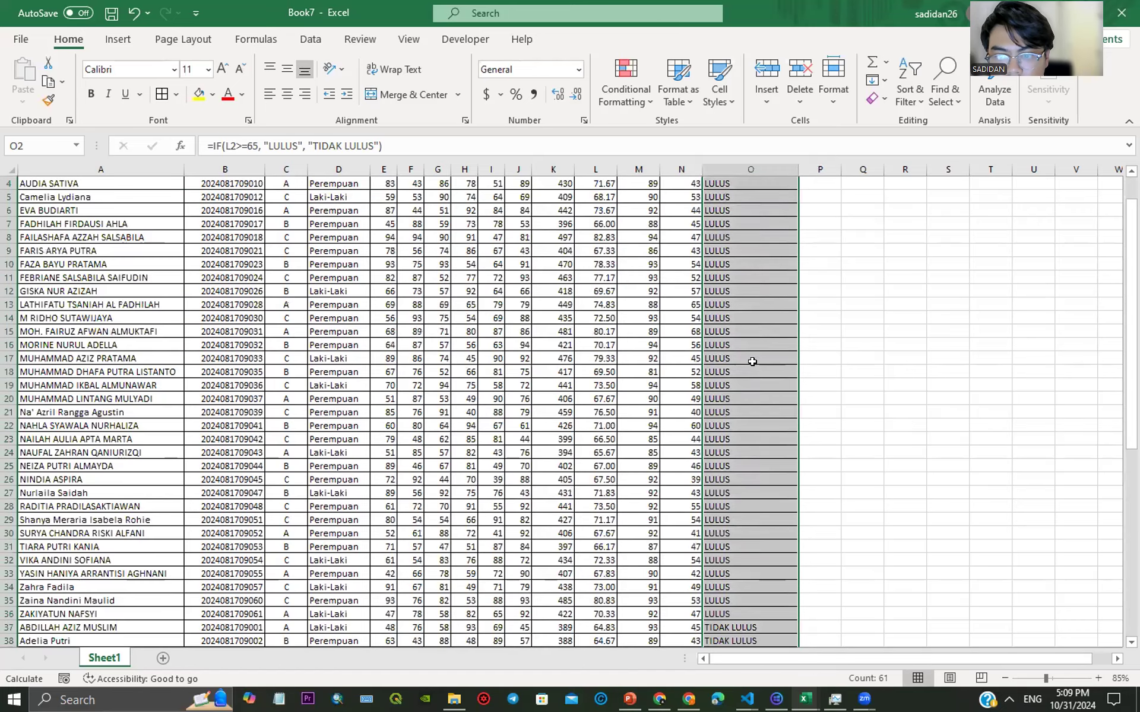
pyautogui.click(739, 452)
pyautogui.scroll(5, 736, 451)
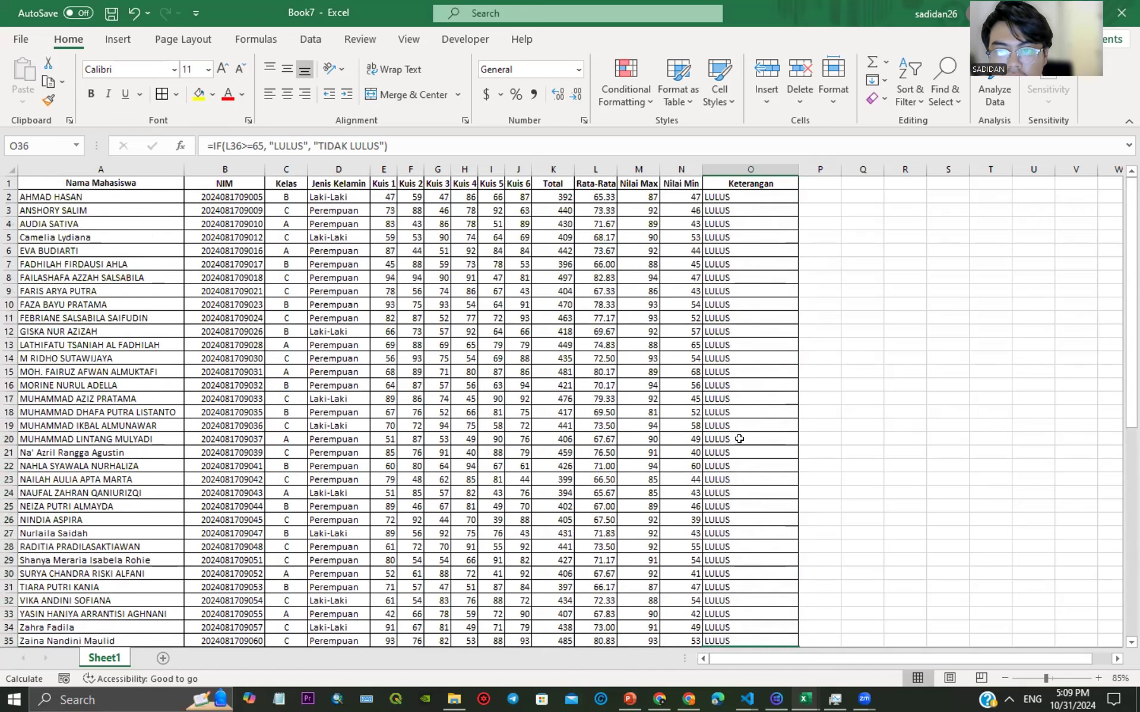
# Step: Widen column P and enter the labels JUMLAH LULUS in P2 and JUMLAH TIDAK LULUS in P3
pyautogui.click(818, 194)
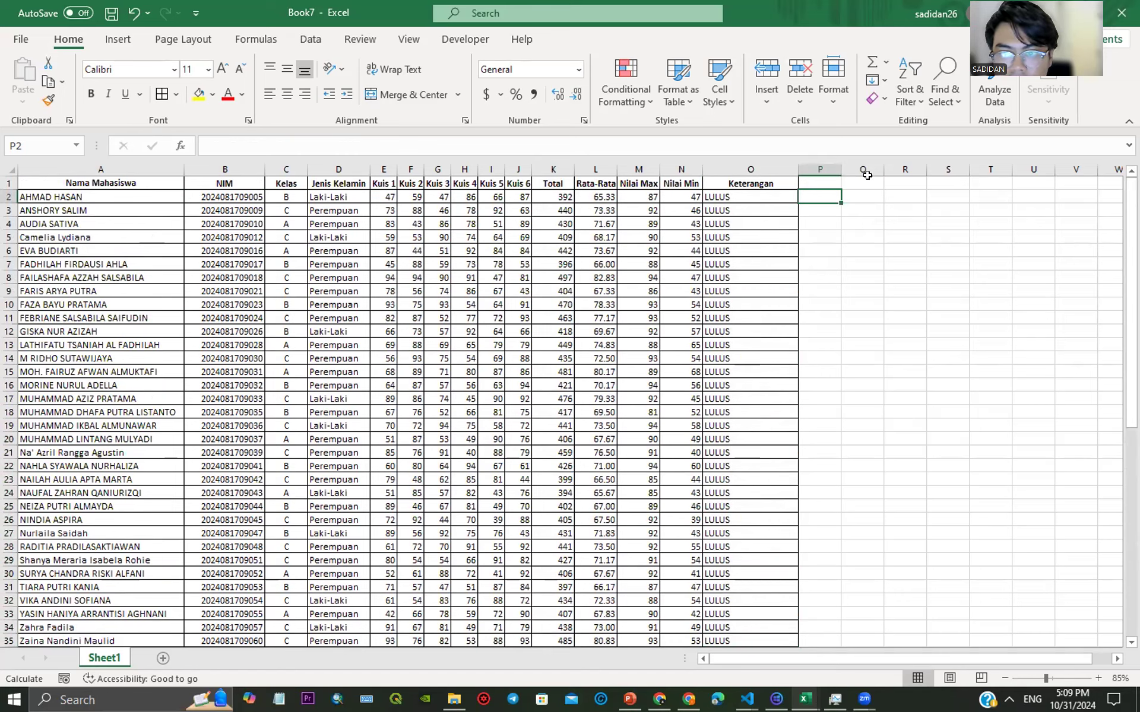
pyautogui.moveTo(835, 164); pyautogui.dragTo(925, 165)
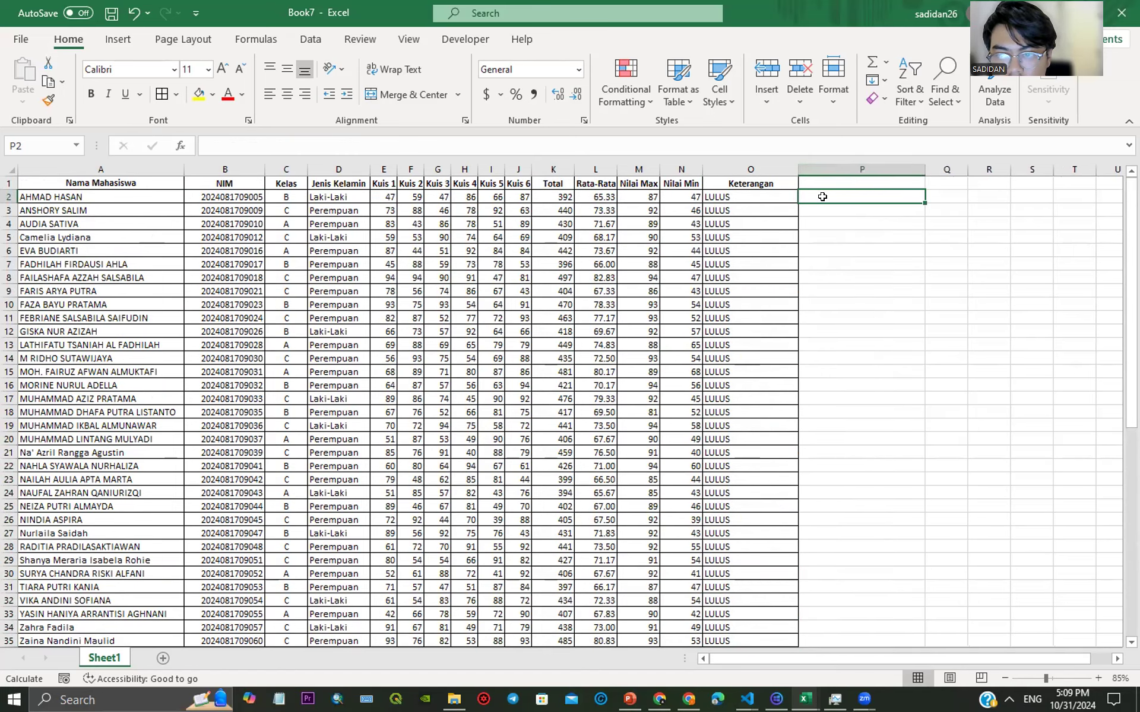
pyautogui.write('j')
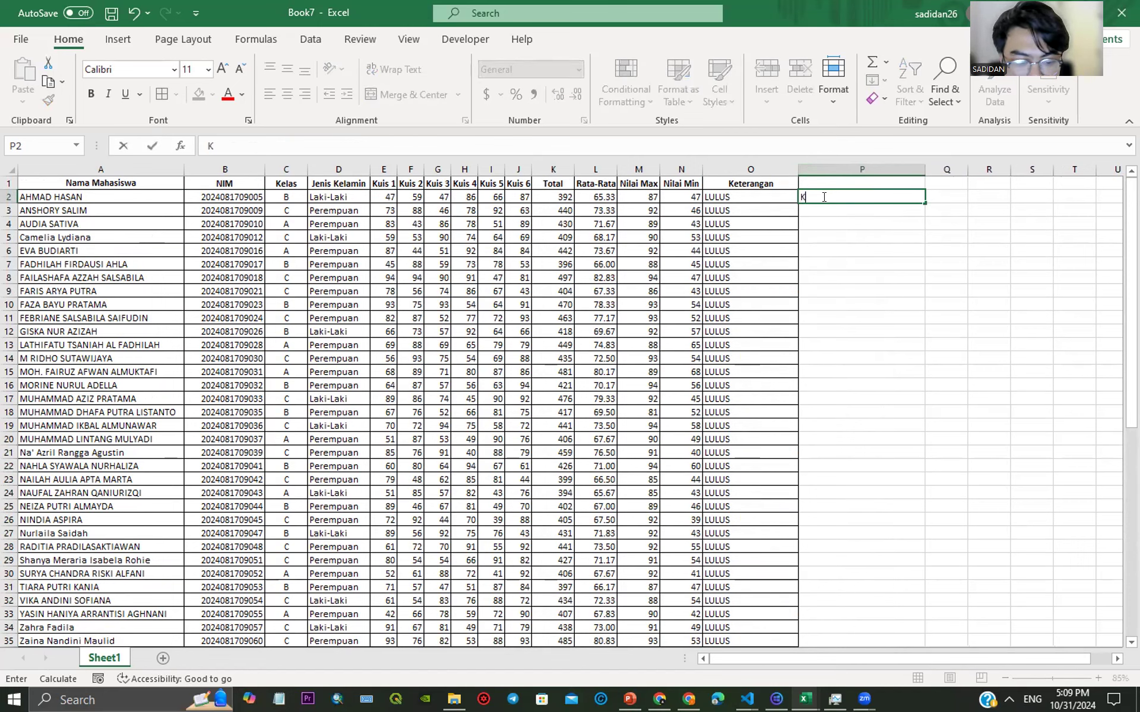
pyautogui.write('UMLAH')
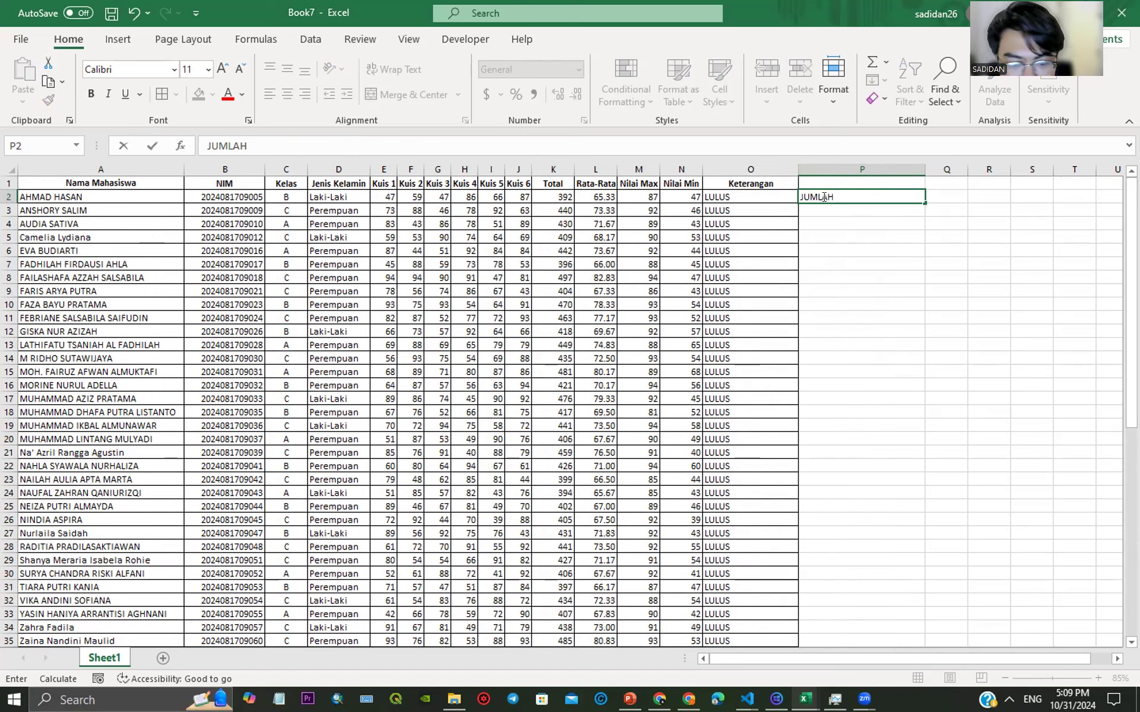
pyautogui.write(' LULUS')
pyautogui.press('Return')
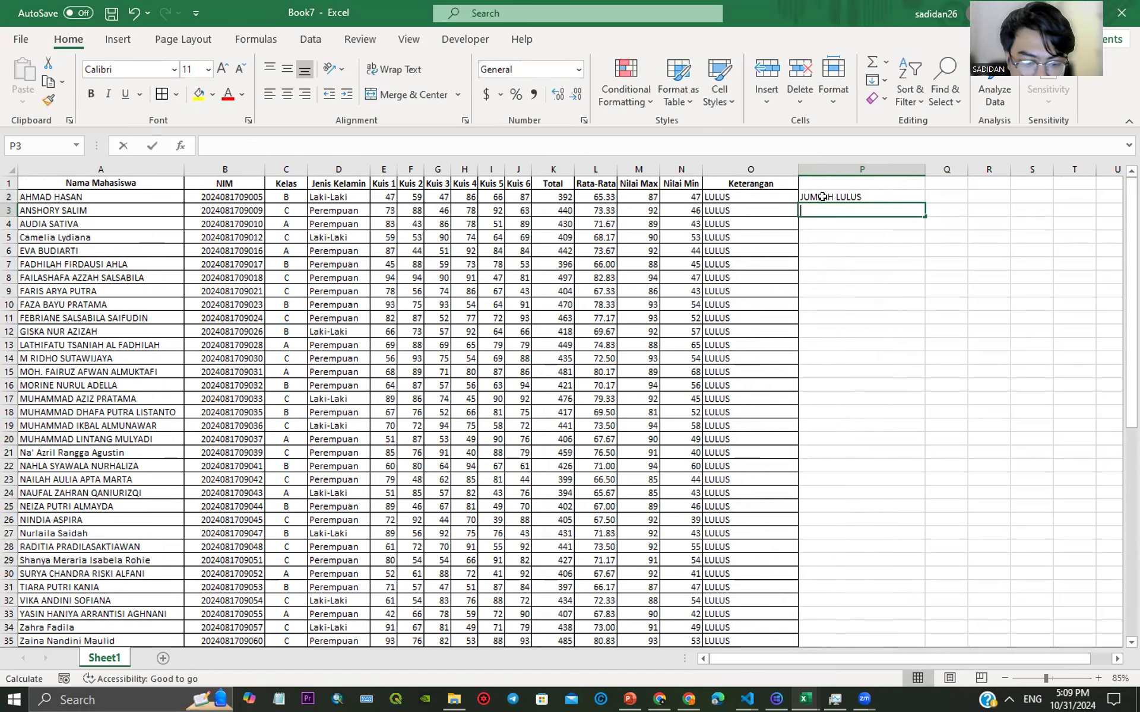
pyautogui.write('JUMLAH TIDAK LULUS')
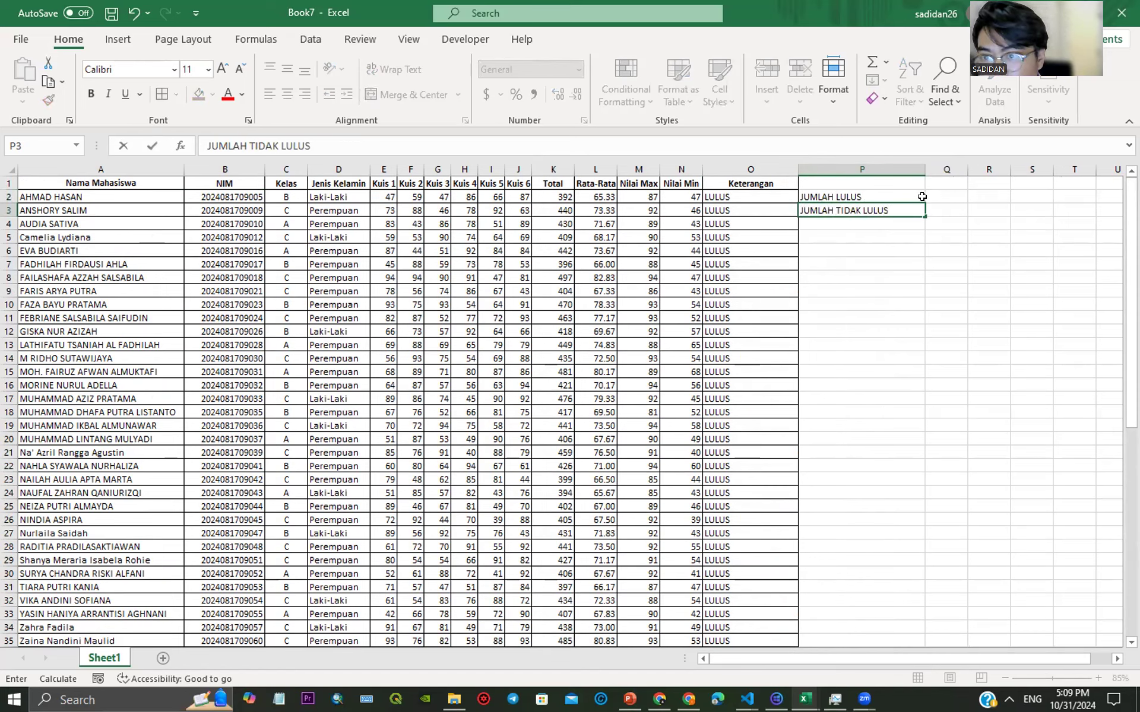
# Step: Enter =COUNT(O2:O36) in Q2 to count the students marked LULUS
pyautogui.click(932, 196)
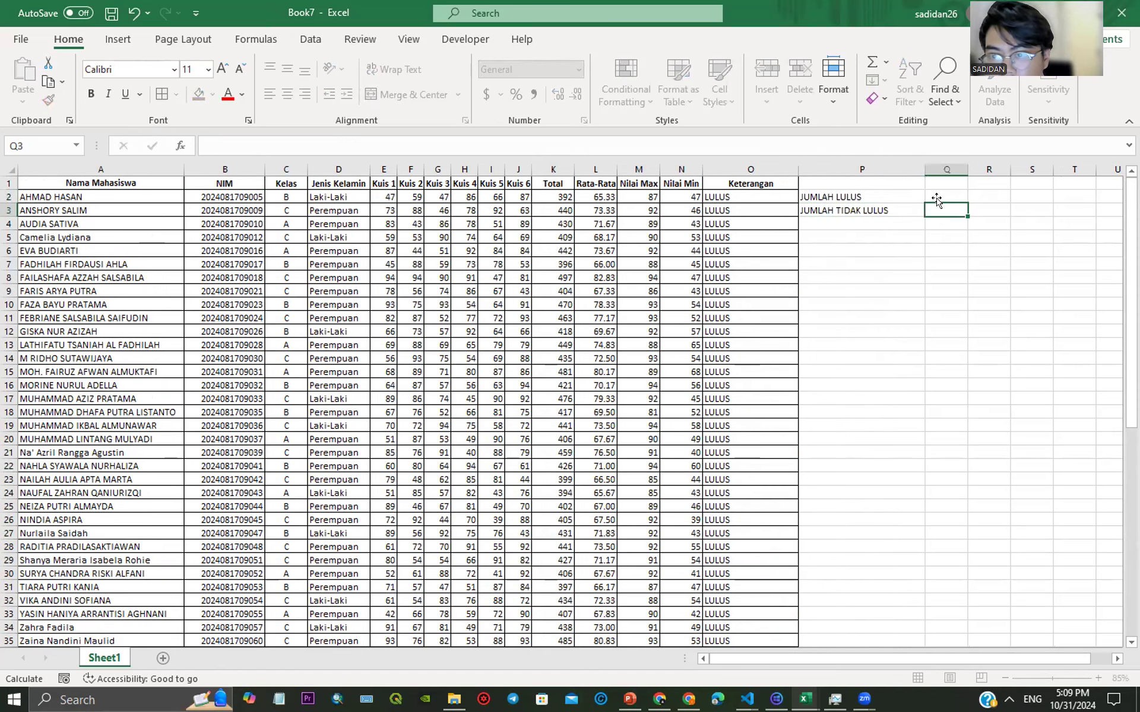
pyautogui.write('=C')
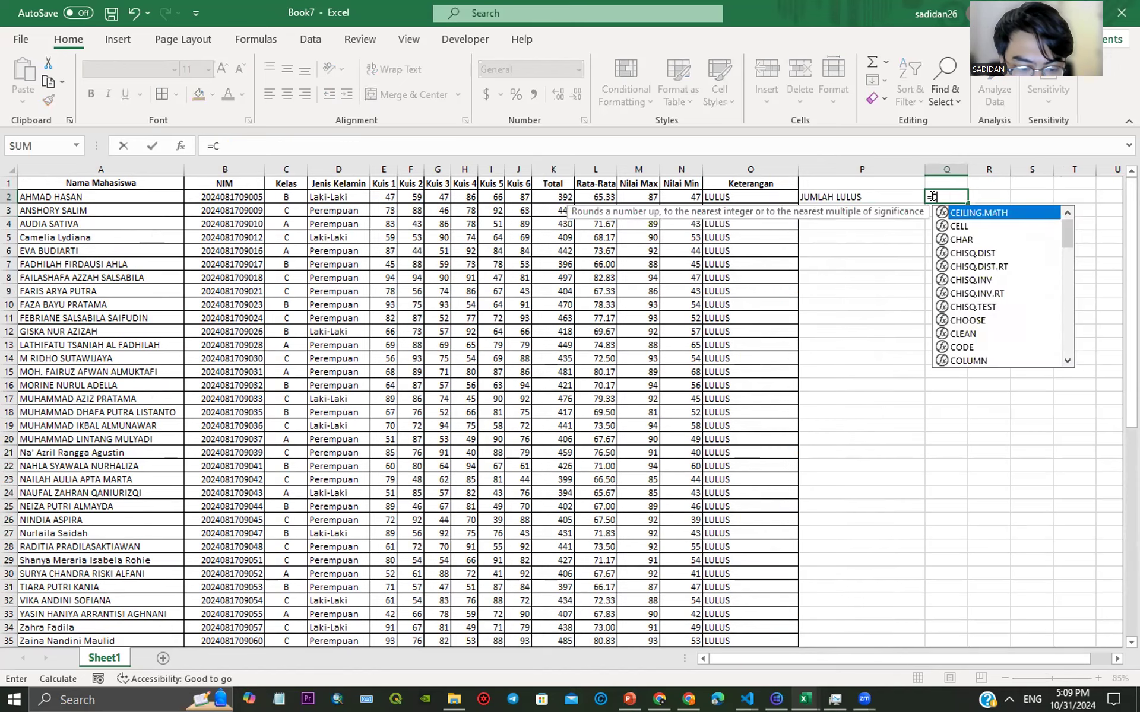
pyautogui.write('OUNT(')
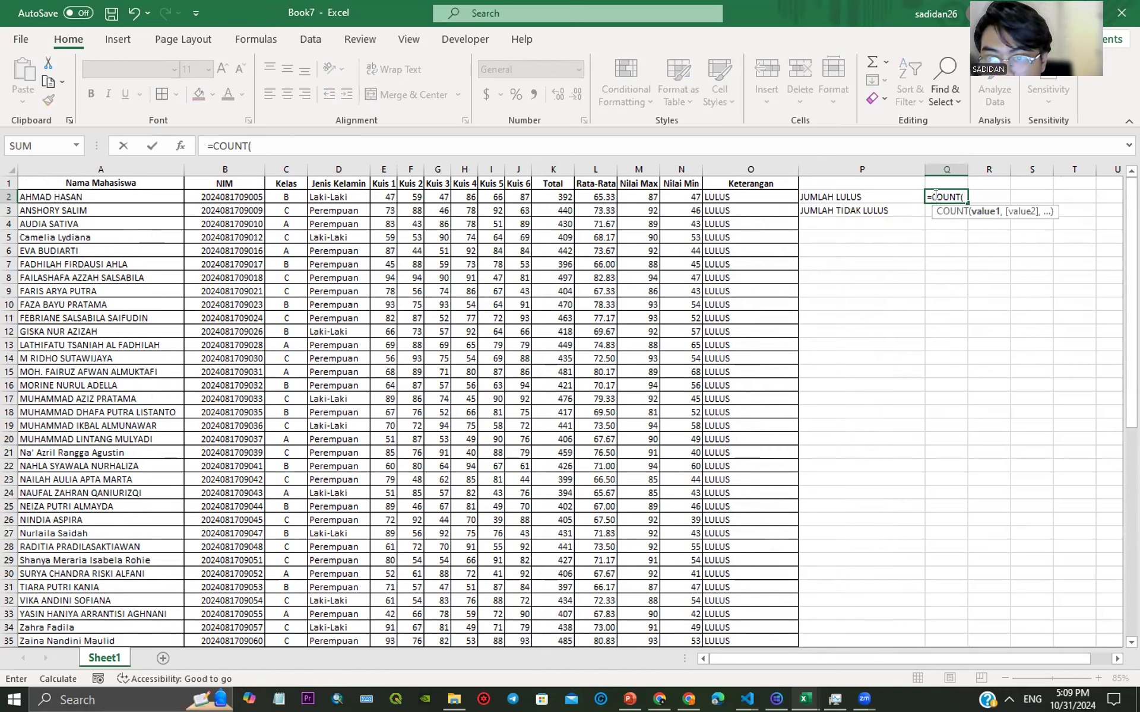
pyautogui.moveTo(753, 197); pyautogui.dragTo(756, 361)
pyautogui.press('Return')
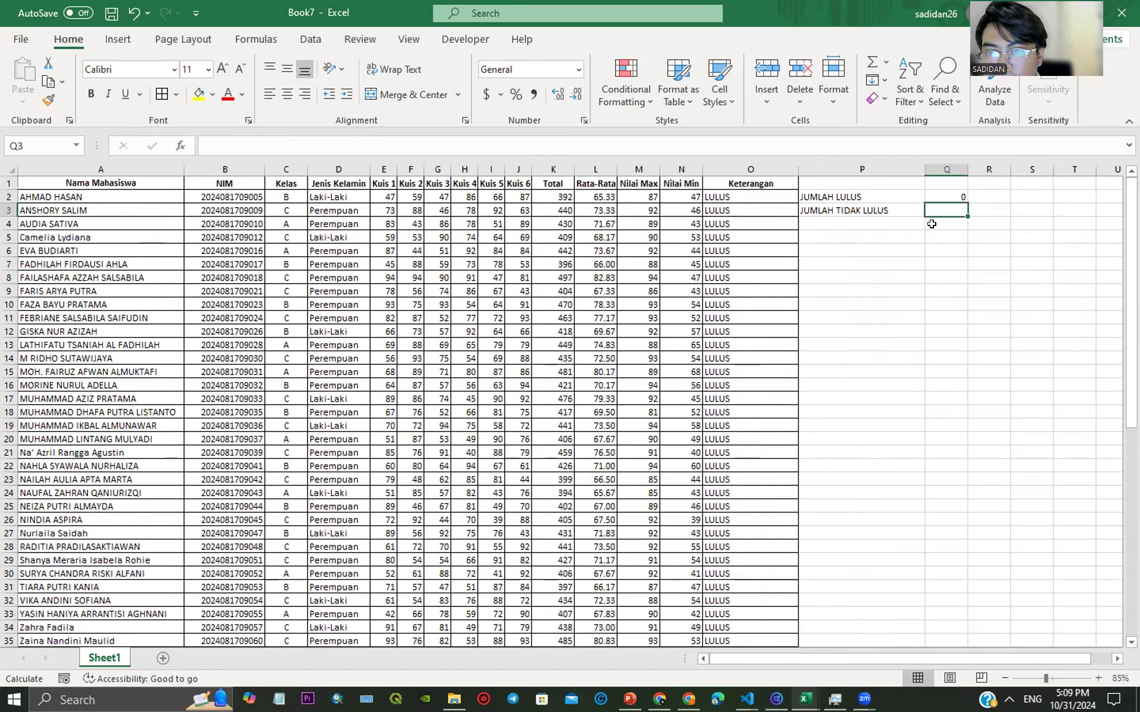
# Step: Change the function in Q2 so that the formula reads =COUNTA(O2:O36)
pyautogui.click(936, 195)
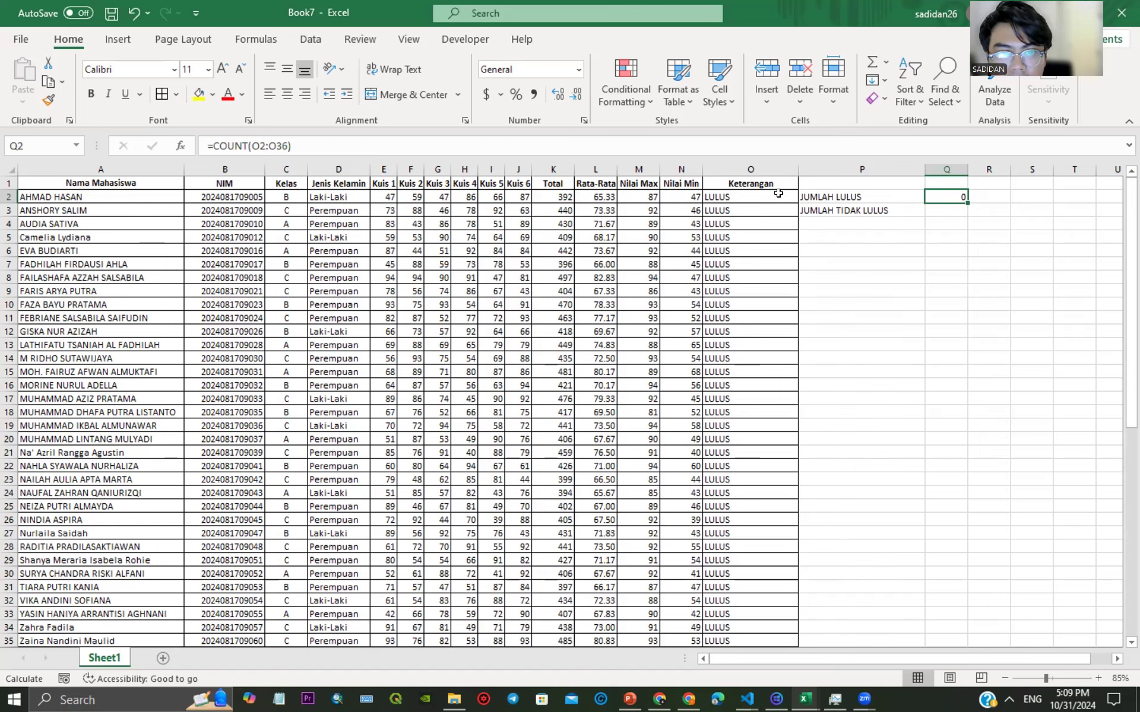
pyautogui.click(253, 146)
pyautogui.write('A')
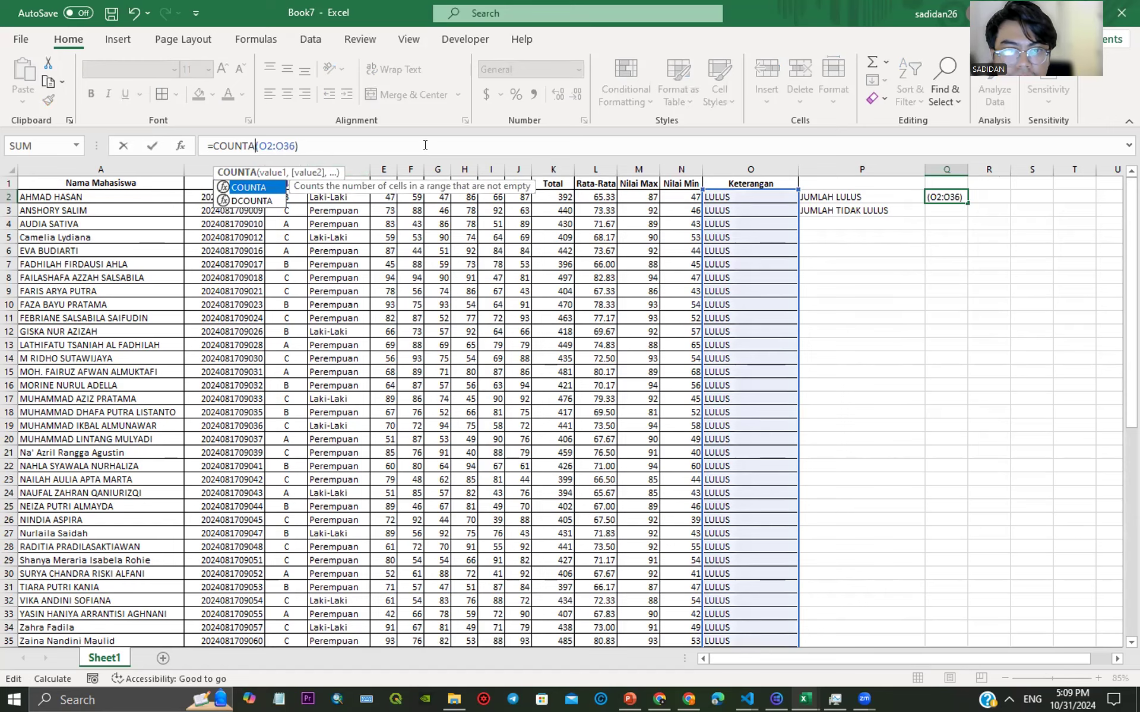
pyautogui.press('Return')
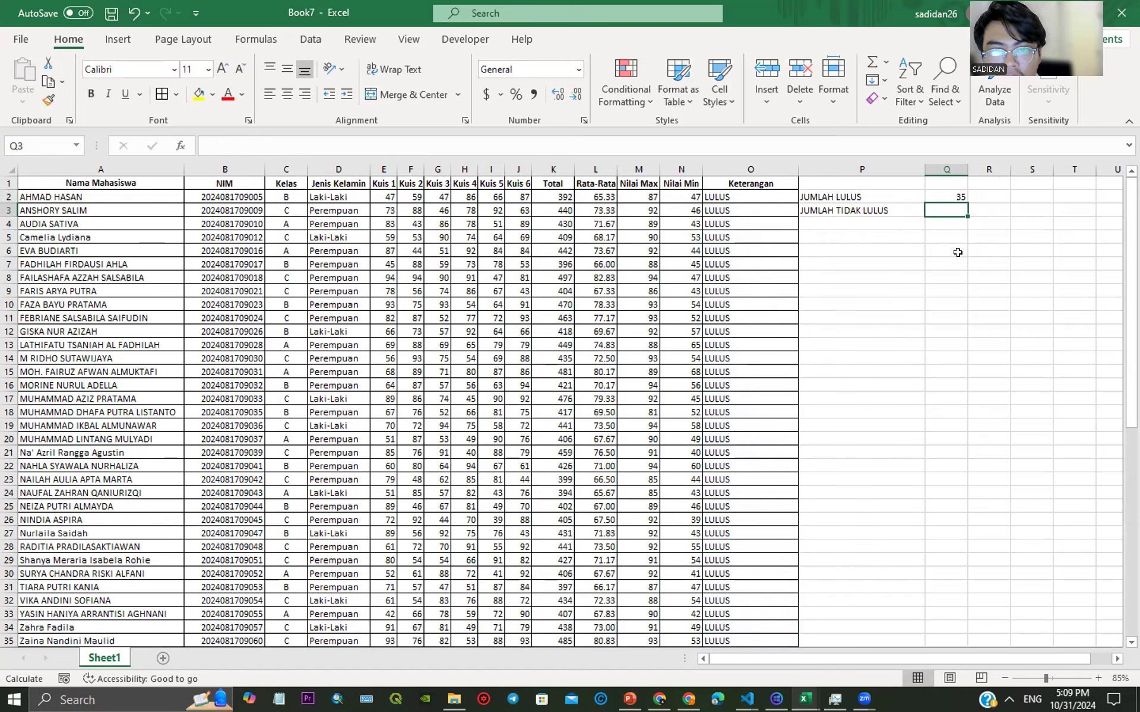
pyautogui.click(868, 197)
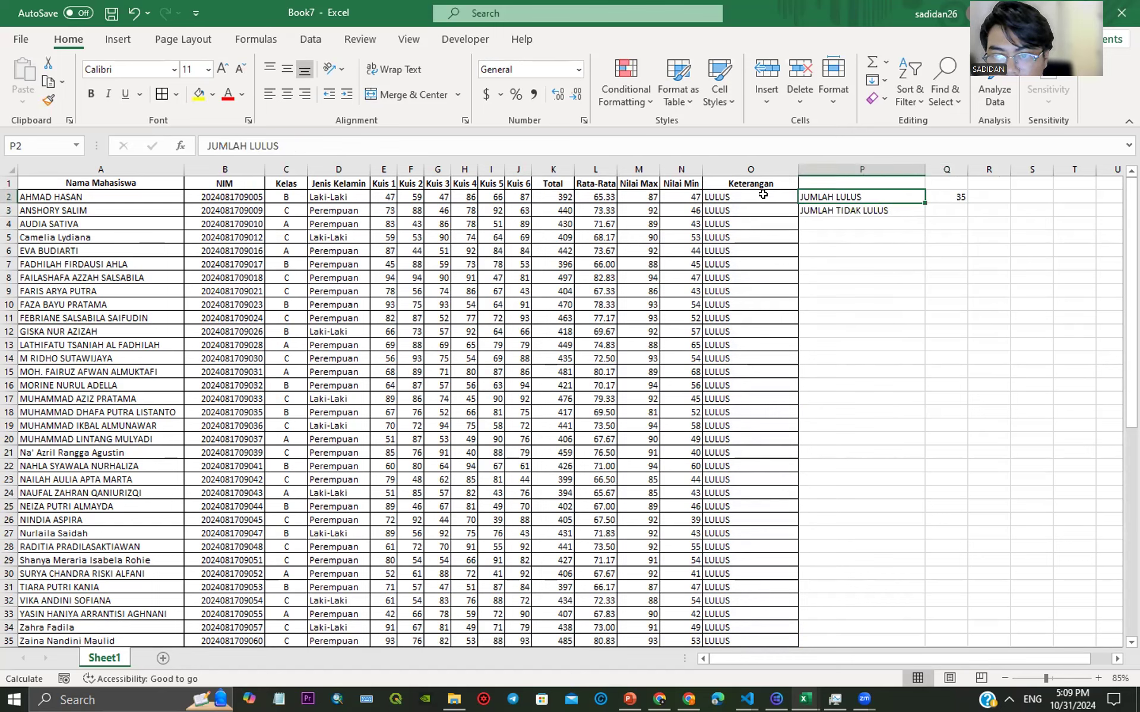
pyautogui.click(945, 194)
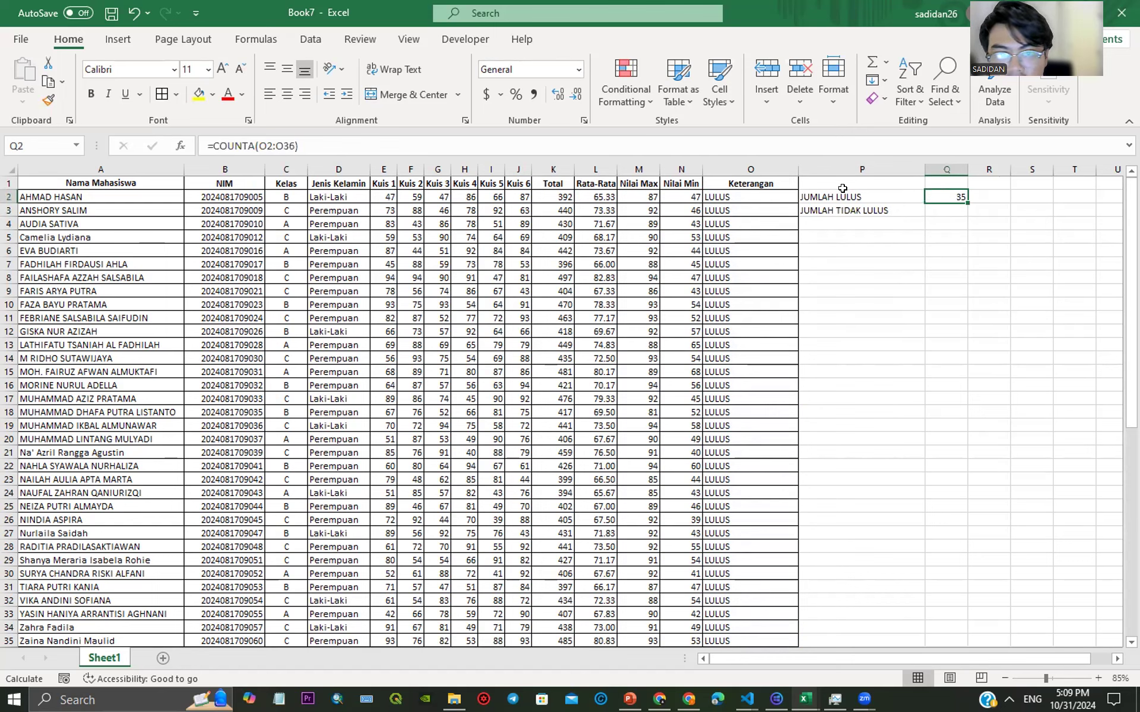
pyautogui.click(247, 147)
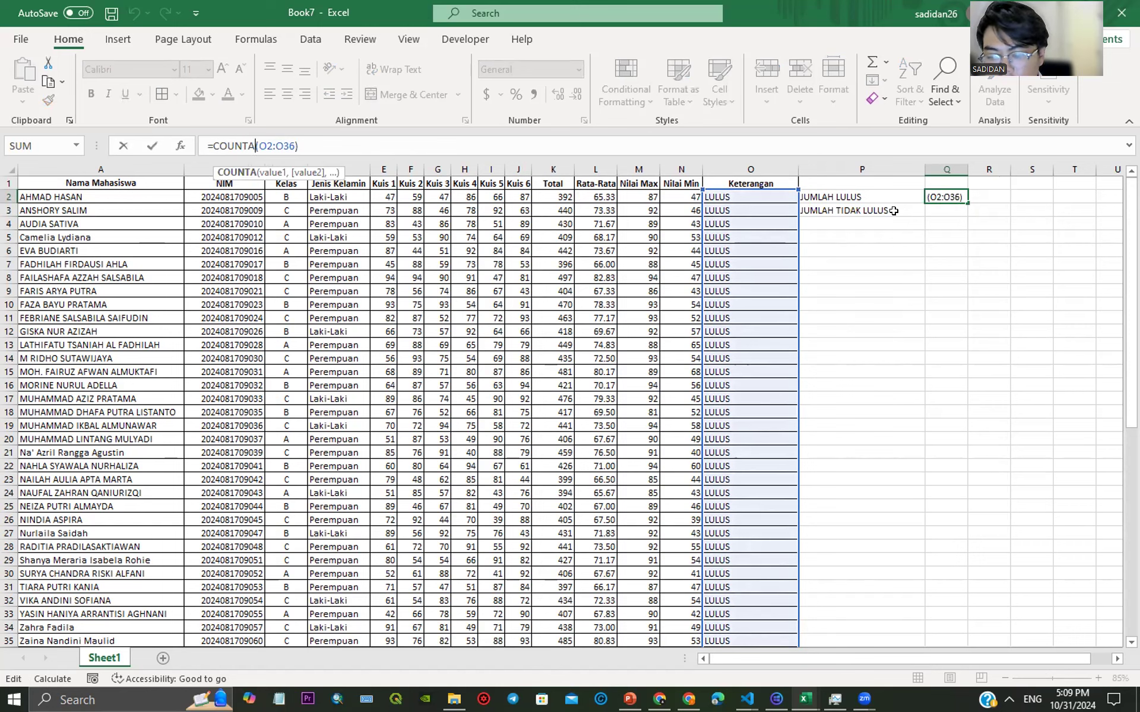
pyautogui.press('Return')
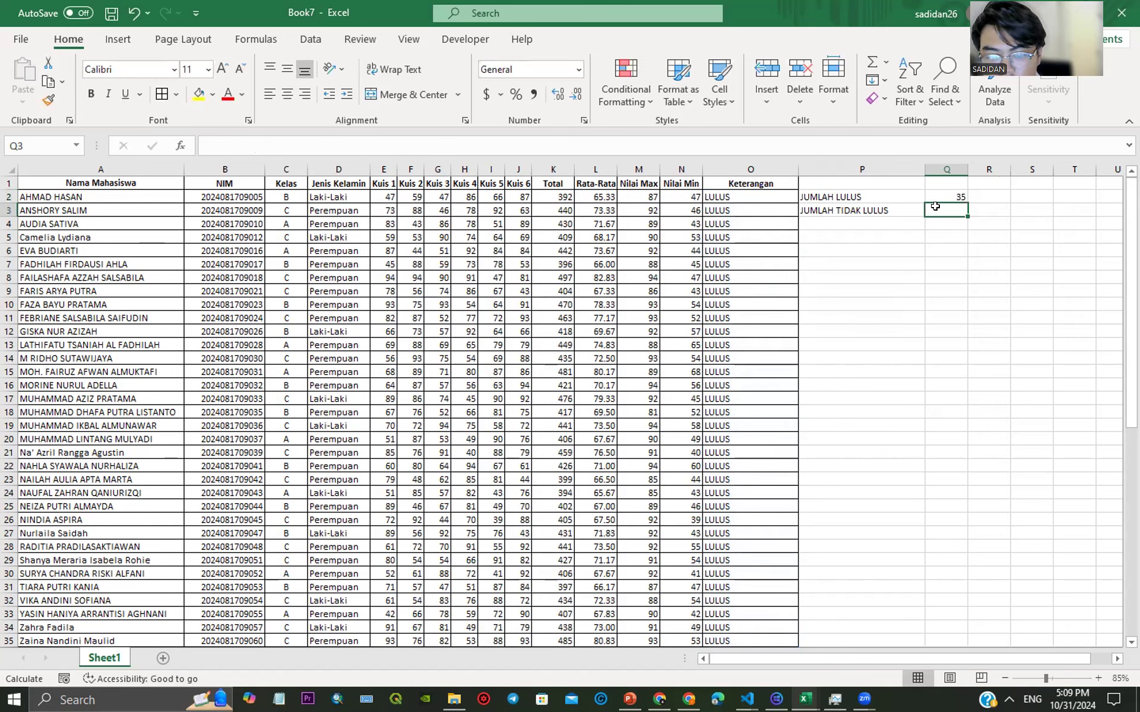
# Step: Enter =COUNTA(O37:O62) in Q3 to count the students marked TIDAK LULUS
pyautogui.write('=COUNTA(')
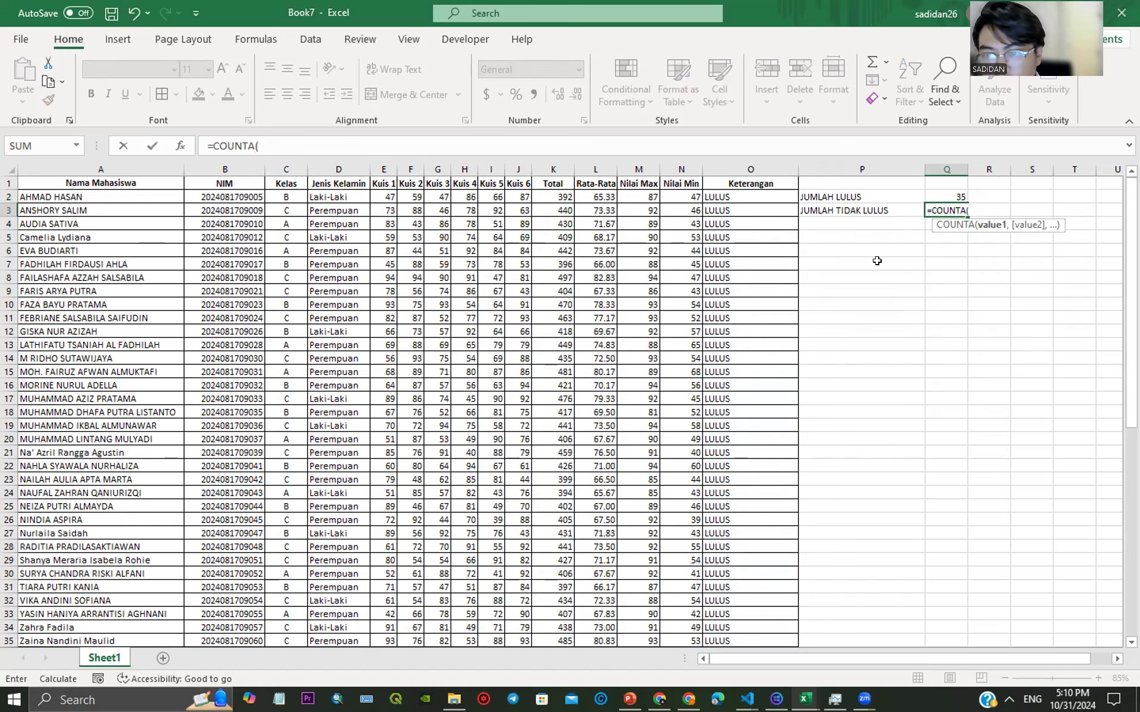
pyautogui.scroll(-7, 877, 260)
pyautogui.moveTo(736, 384); pyautogui.dragTo(741, 630)
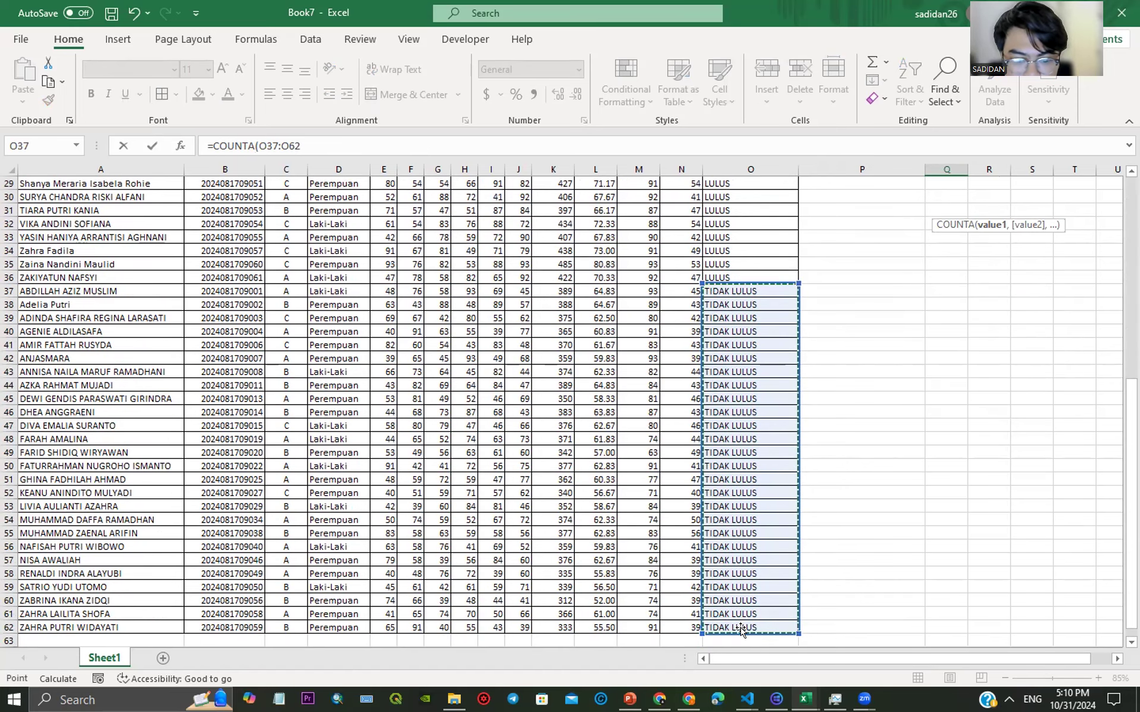
pyautogui.write(')')
pyautogui.press('Return')
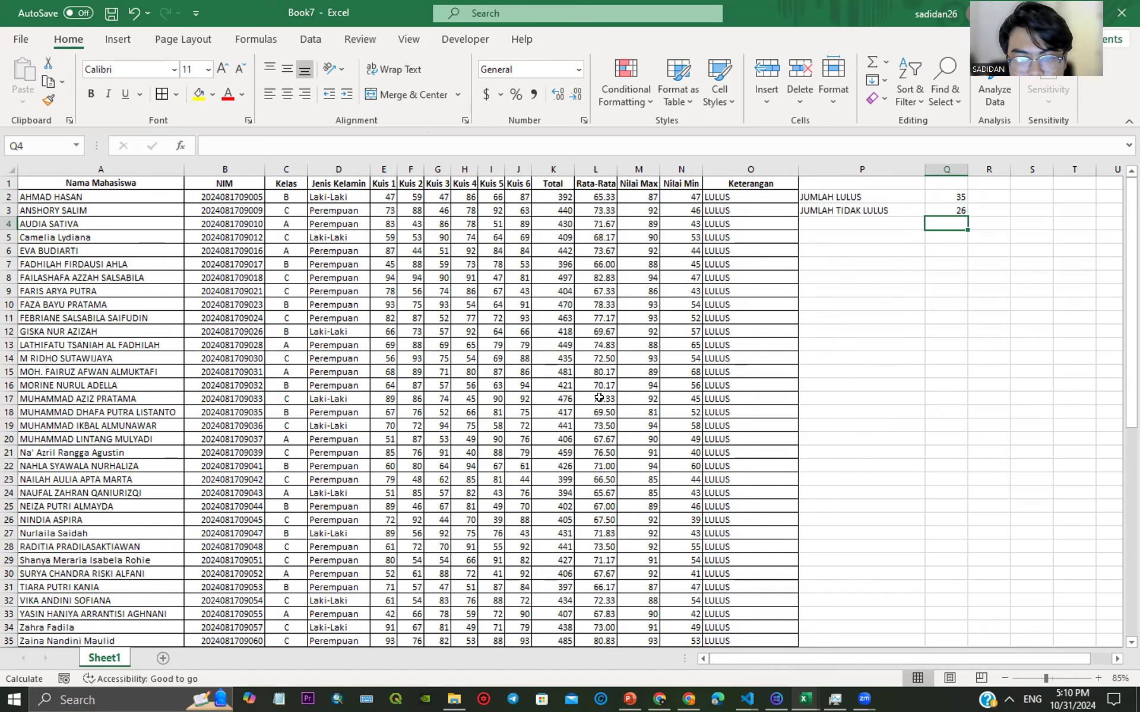
# Step: Sort the table rows A to Z by the student names in A2:A62, expanding the selection to the neighbouring columns
pyautogui.scroll(-10, 599, 397)
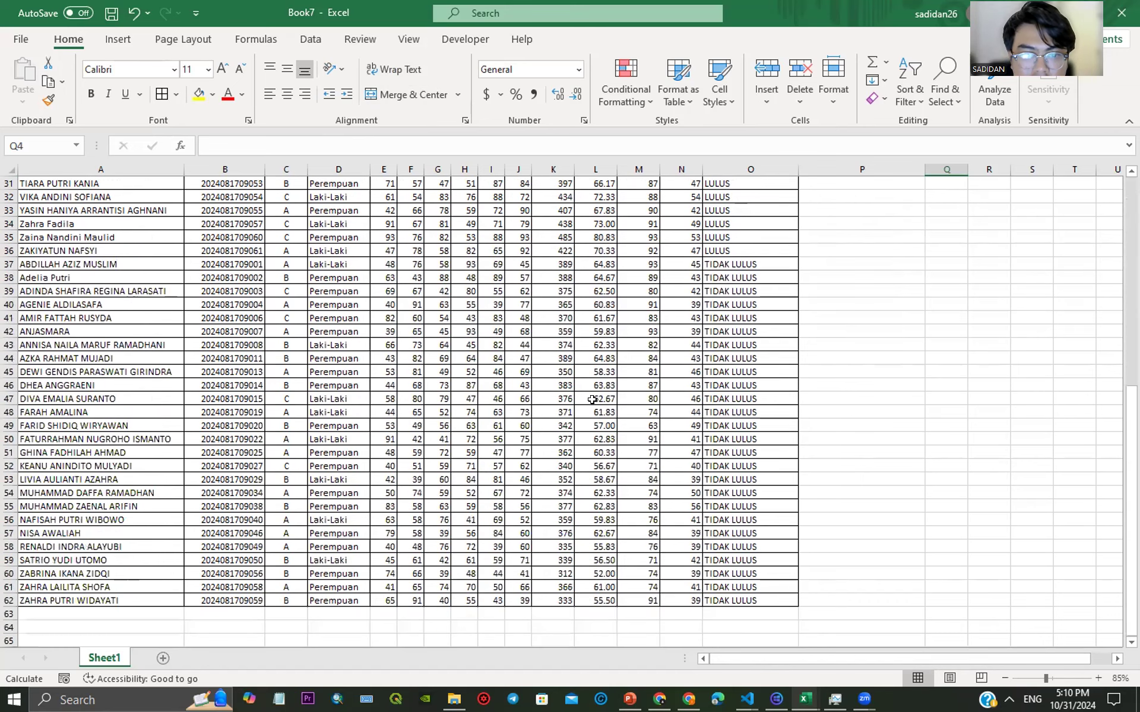
pyautogui.scroll(10, 592, 399)
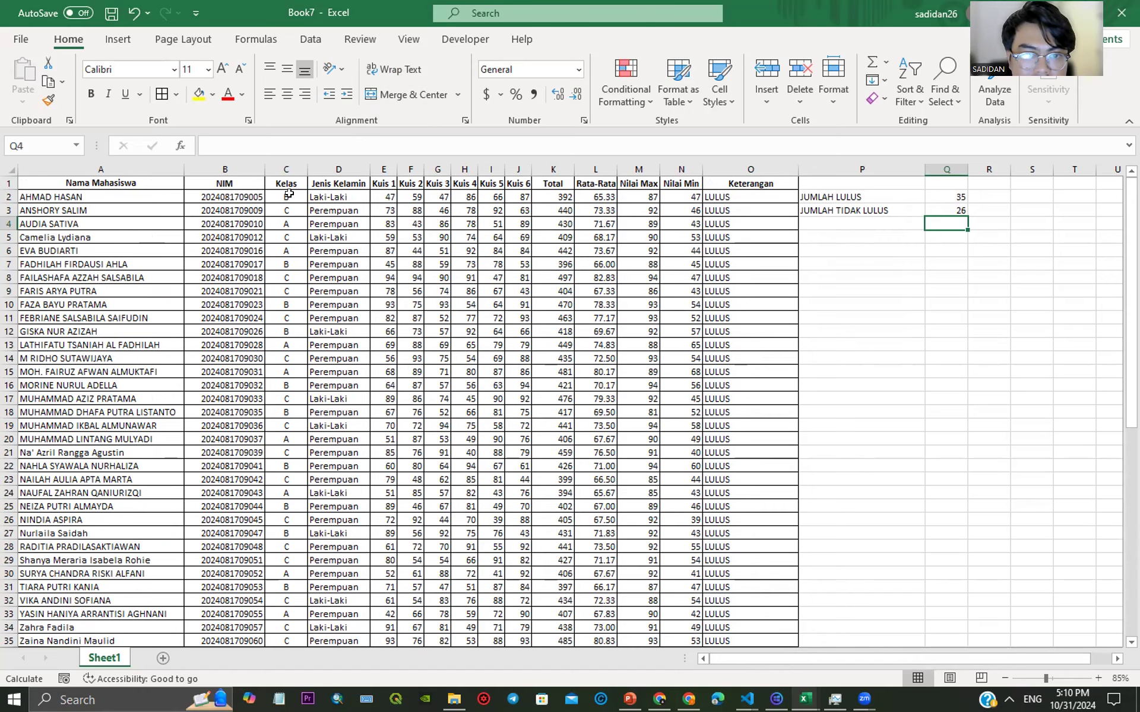
pyautogui.scroll(-4, 834, 298)
pyautogui.scroll(4, 829, 287)
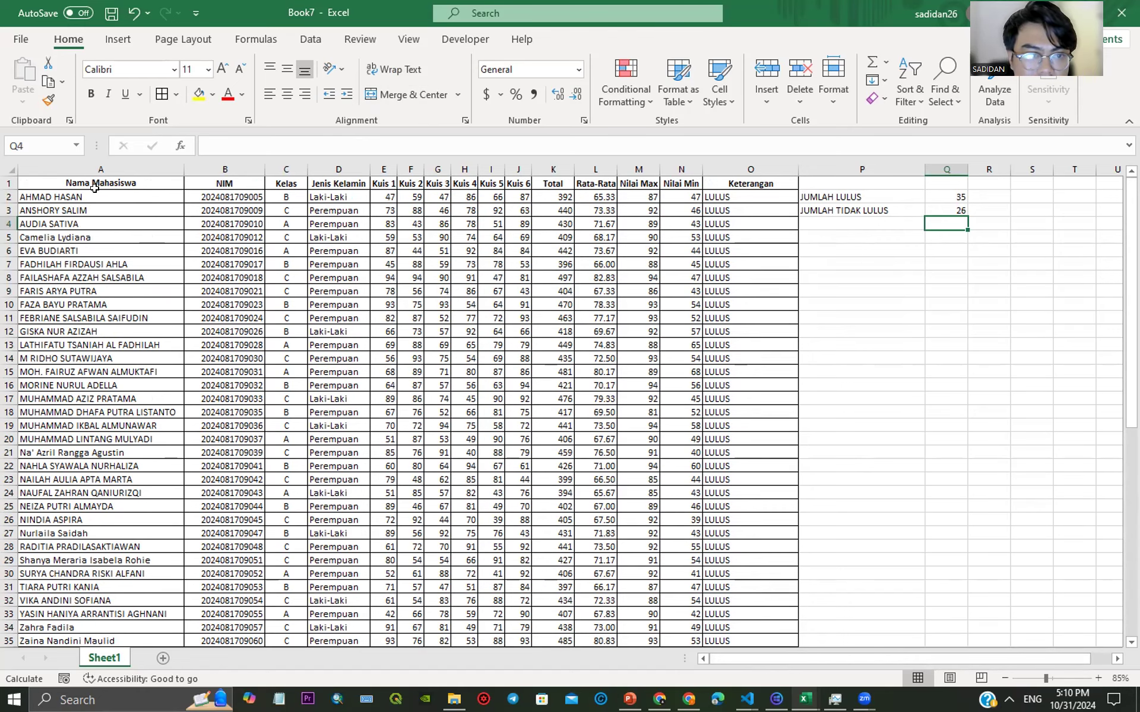
pyautogui.moveTo(121, 194); pyautogui.dragTo(79, 694)
pyautogui.scroll(9, 134, 327)
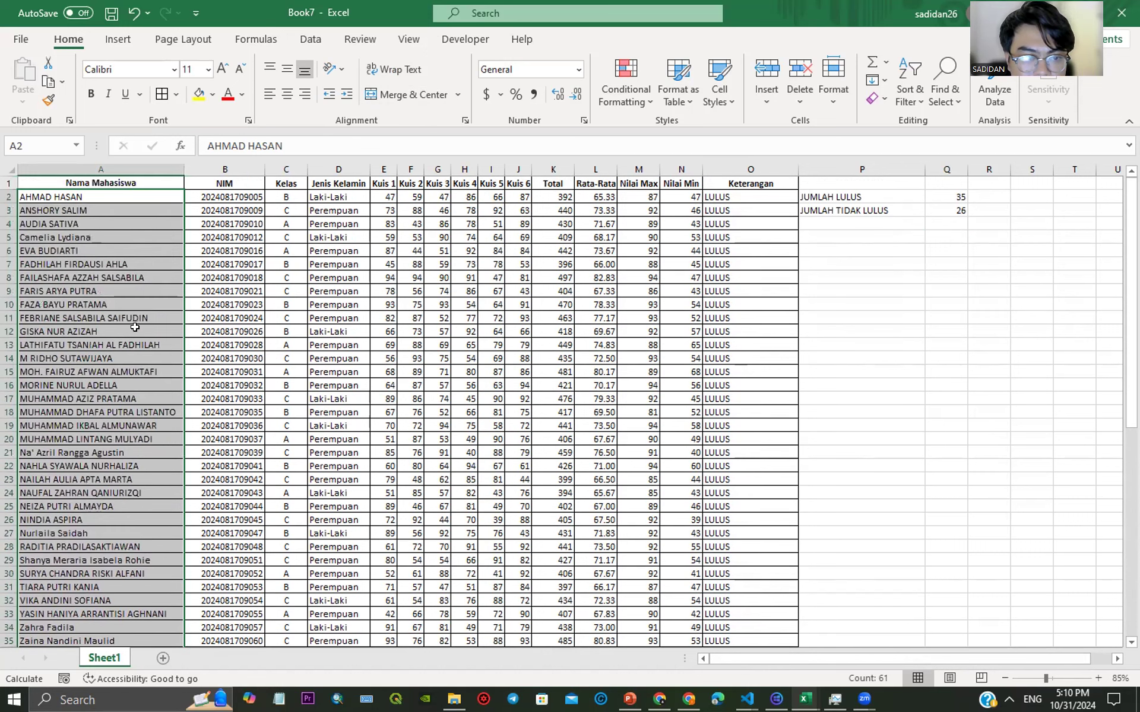
pyautogui.rightClick(134, 327)
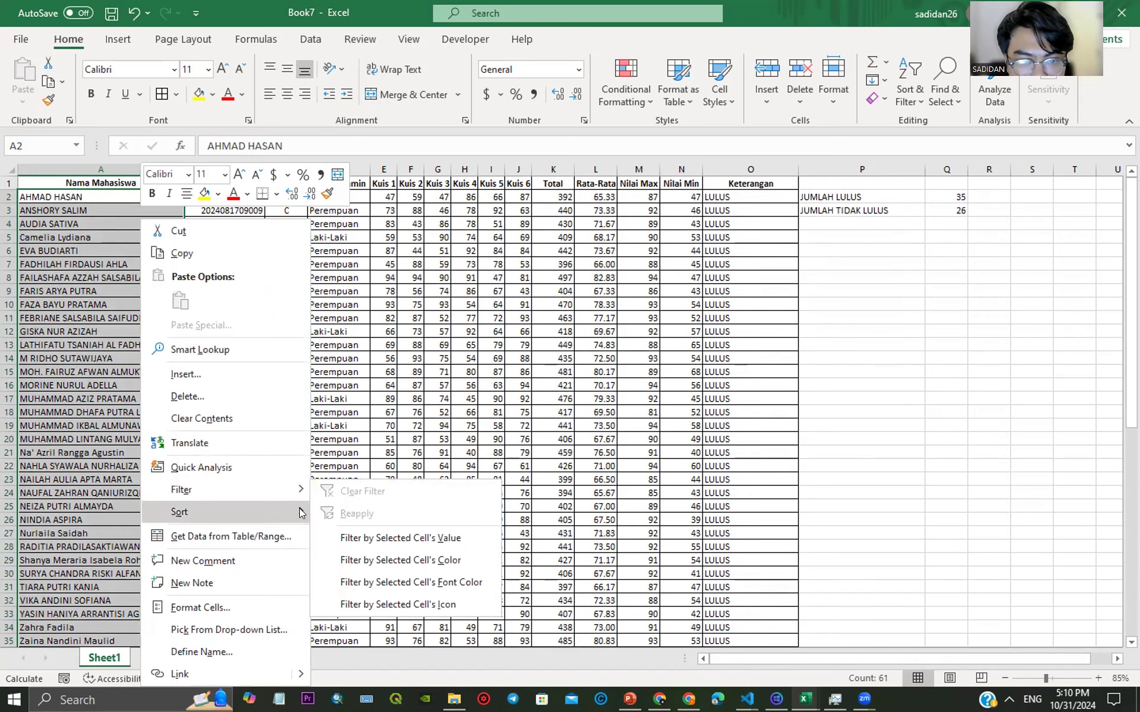
pyautogui.moveTo(302, 511)
pyautogui.click(356, 513)
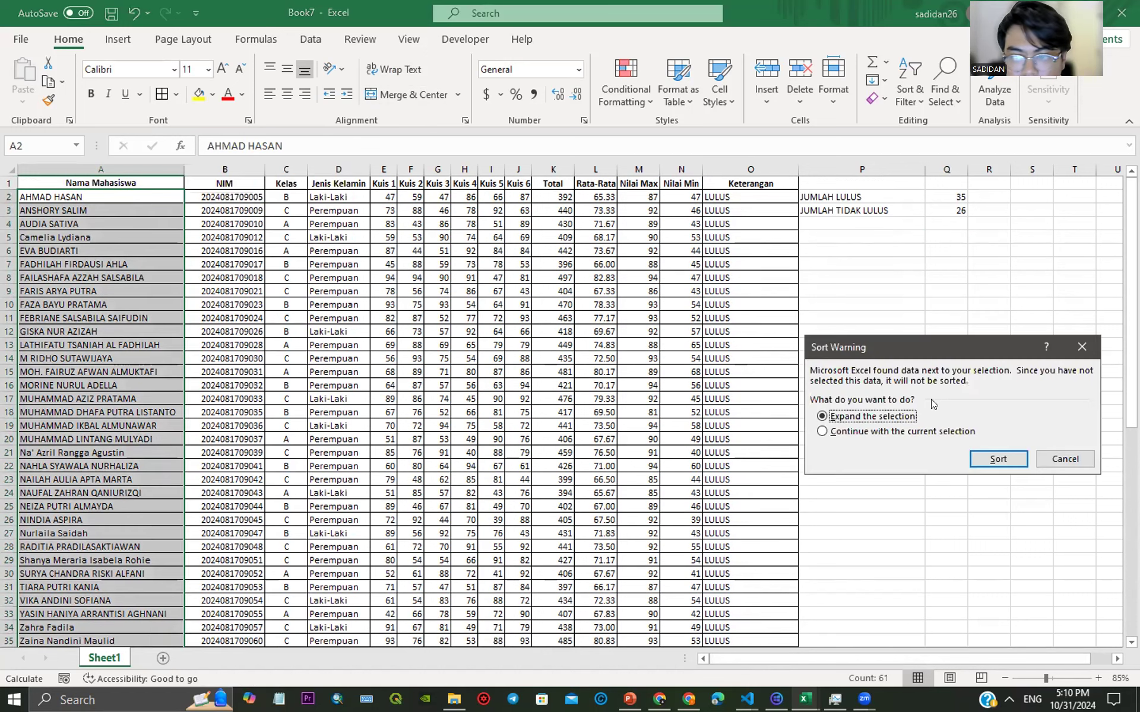
pyautogui.click(993, 458)
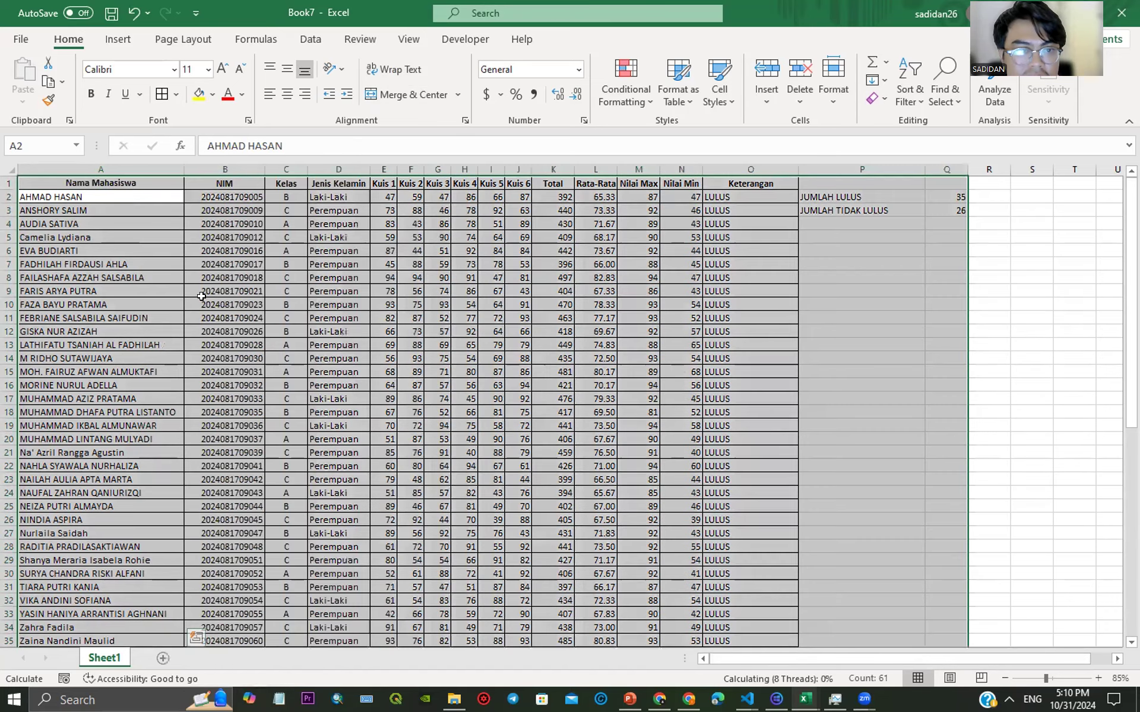
pyautogui.hotkey('ctrl', 'z')
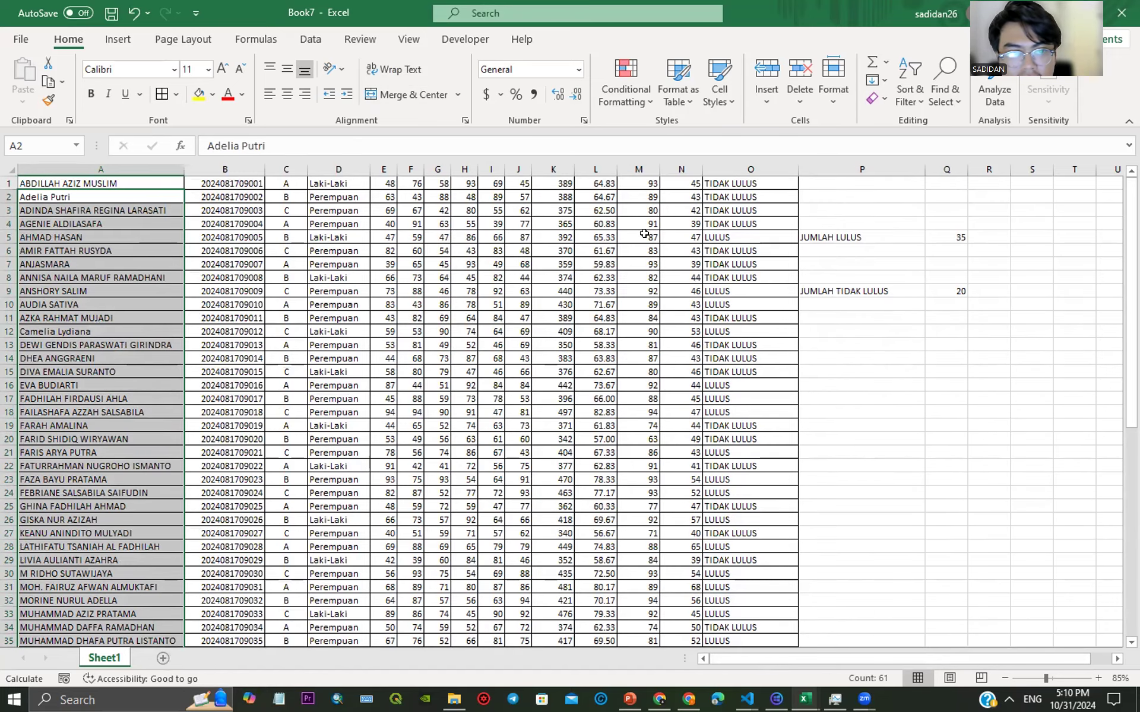
pyautogui.scroll(-7, 681, 270)
pyautogui.scroll(1, 681, 270)
pyautogui.scroll(6, 681, 270)
pyautogui.scroll(-6, 681, 270)
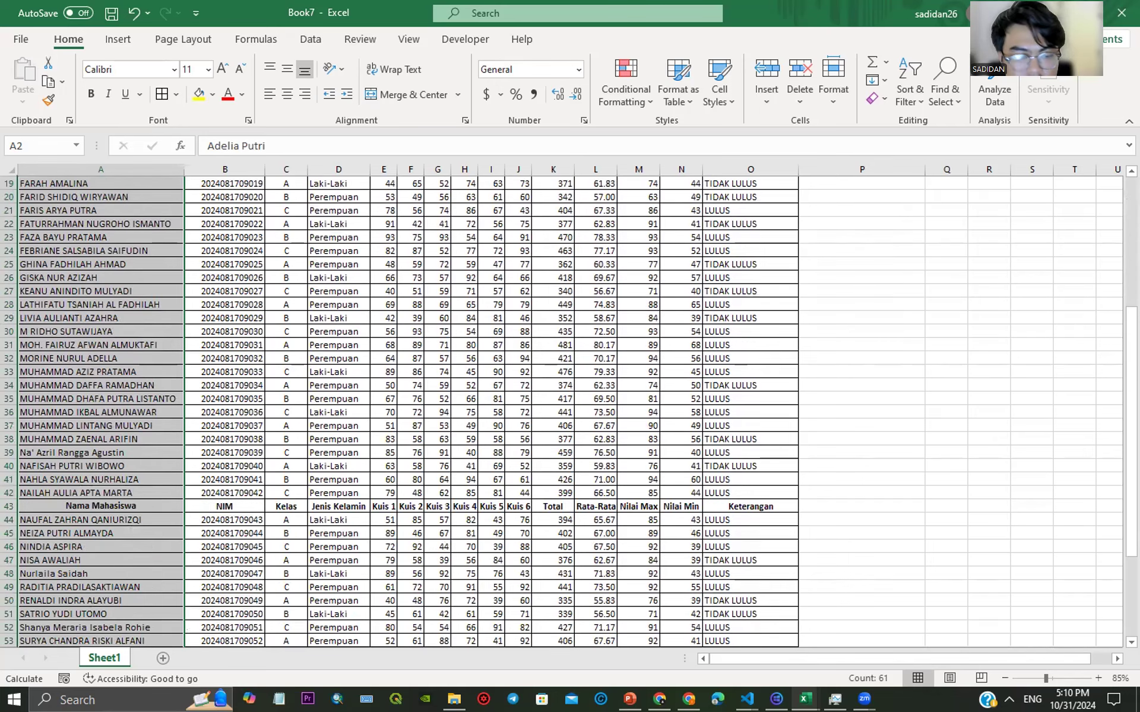
pyautogui.hotkey('ctrl', 'y')
pyautogui.click(801, 280)
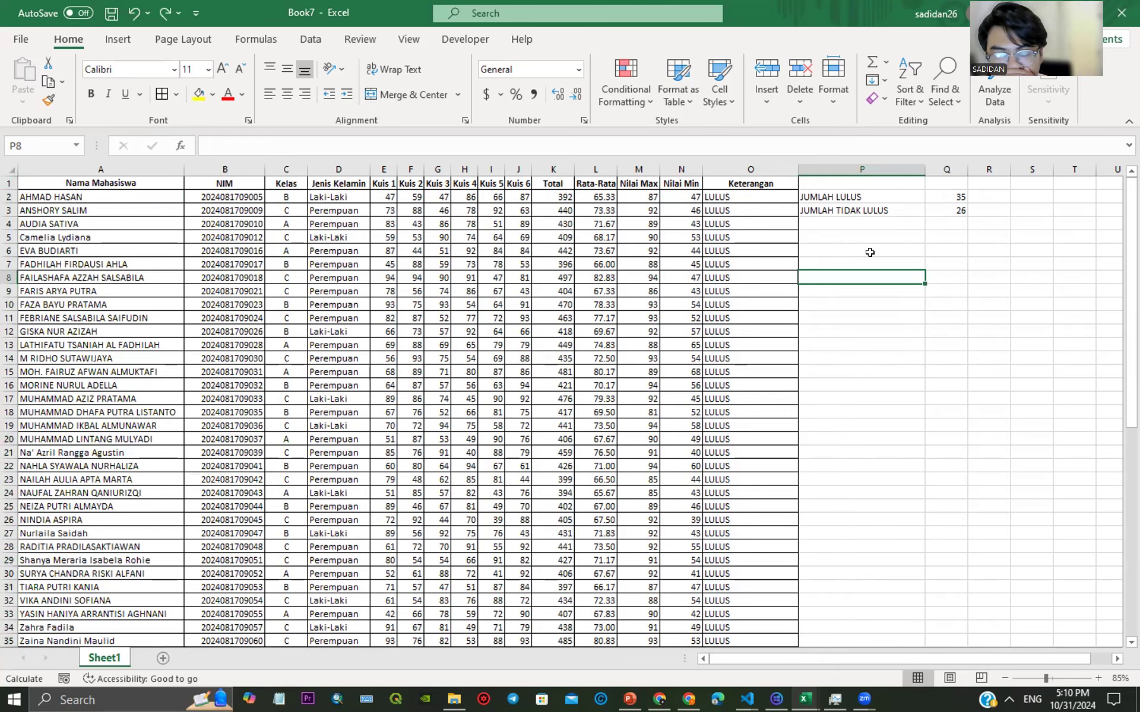
pyautogui.click(855, 222)
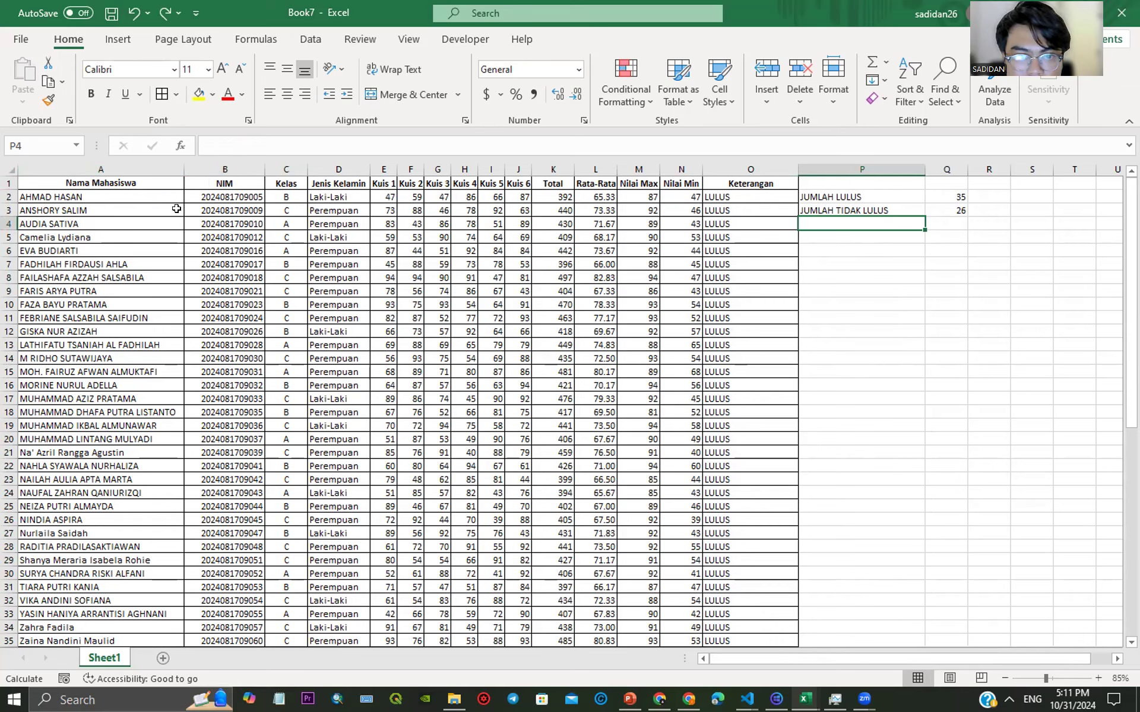
# Step: Insert an empty column before the NIM column
pyautogui.click(194, 160)
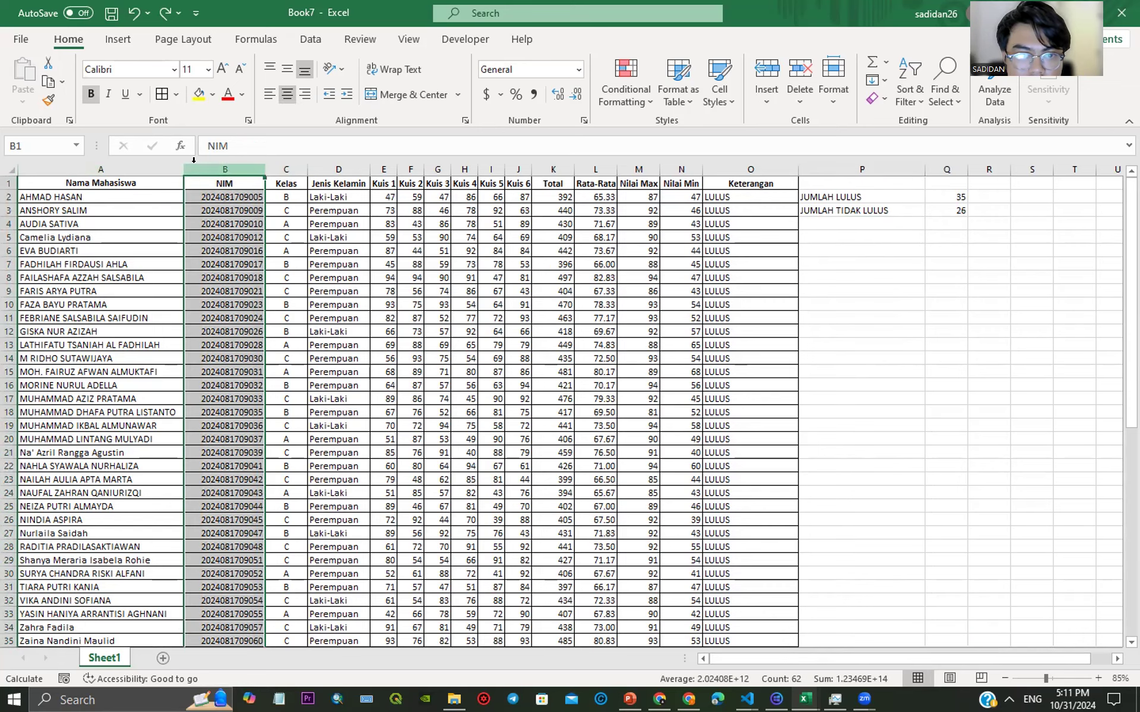
pyautogui.rightClick(200, 168)
pyautogui.click(261, 299)
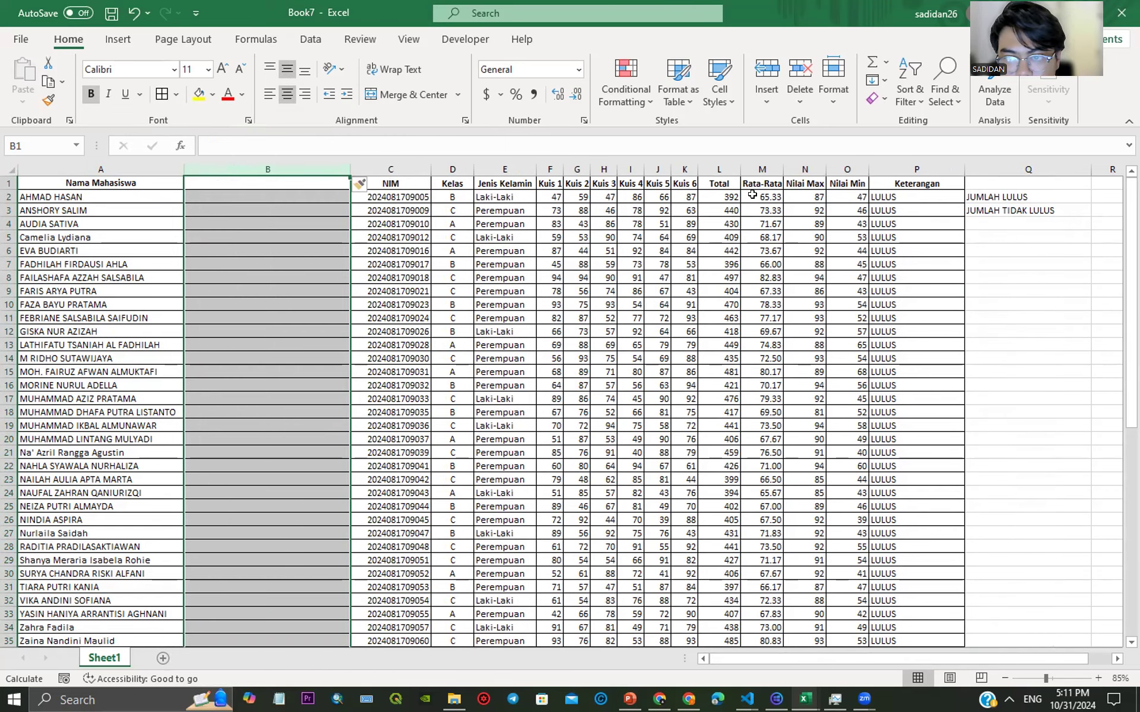
# Step: Copy the Rata-Rata column M1:M62 into the empty column B as values only and narrow column B to fit
pyautogui.moveTo(757, 186); pyautogui.dragTo(760, 627)
pyautogui.hotkey('ctrl', 'c')
pyautogui.scroll(10, 276, 297)
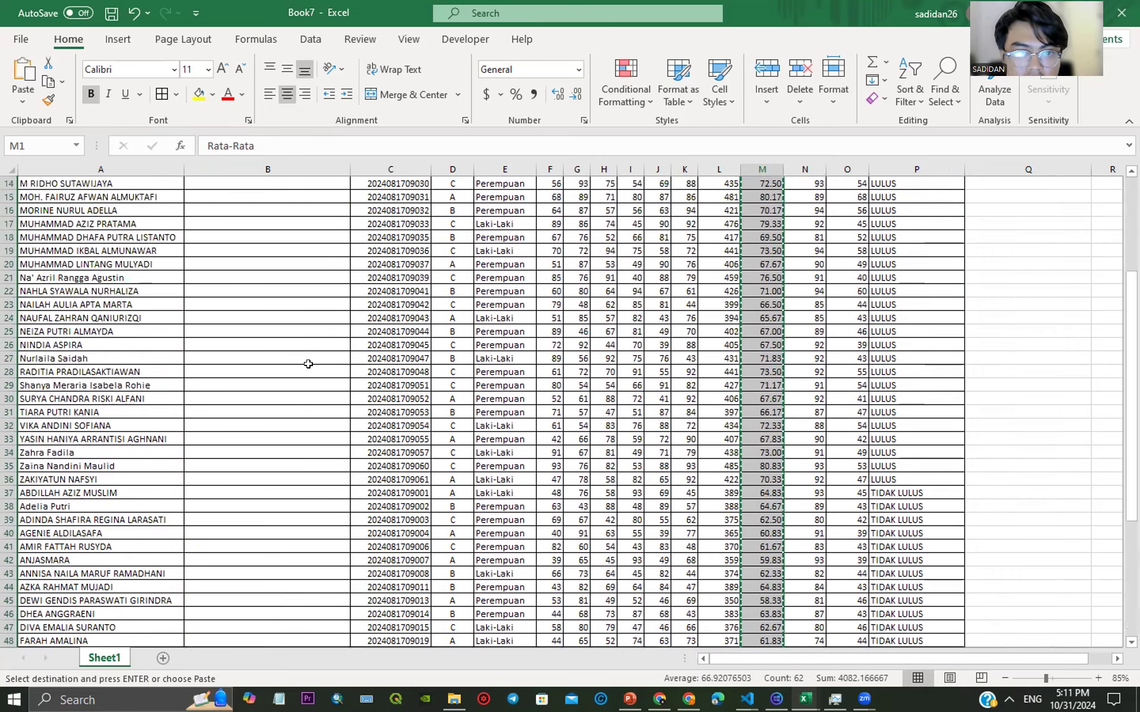
pyautogui.click(249, 170)
pyautogui.hotkey('ctrl', 'v')
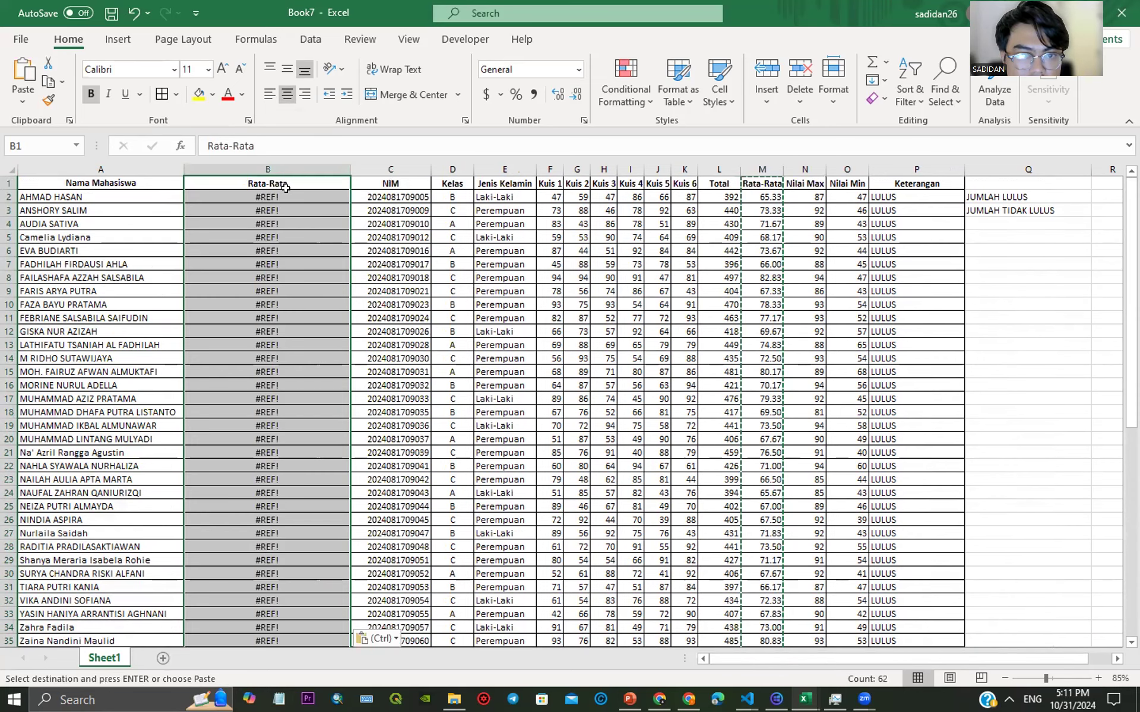
pyautogui.rightClick(300, 195)
pyautogui.click(367, 284)
pyautogui.moveTo(351, 170); pyautogui.dragTo(238, 171)
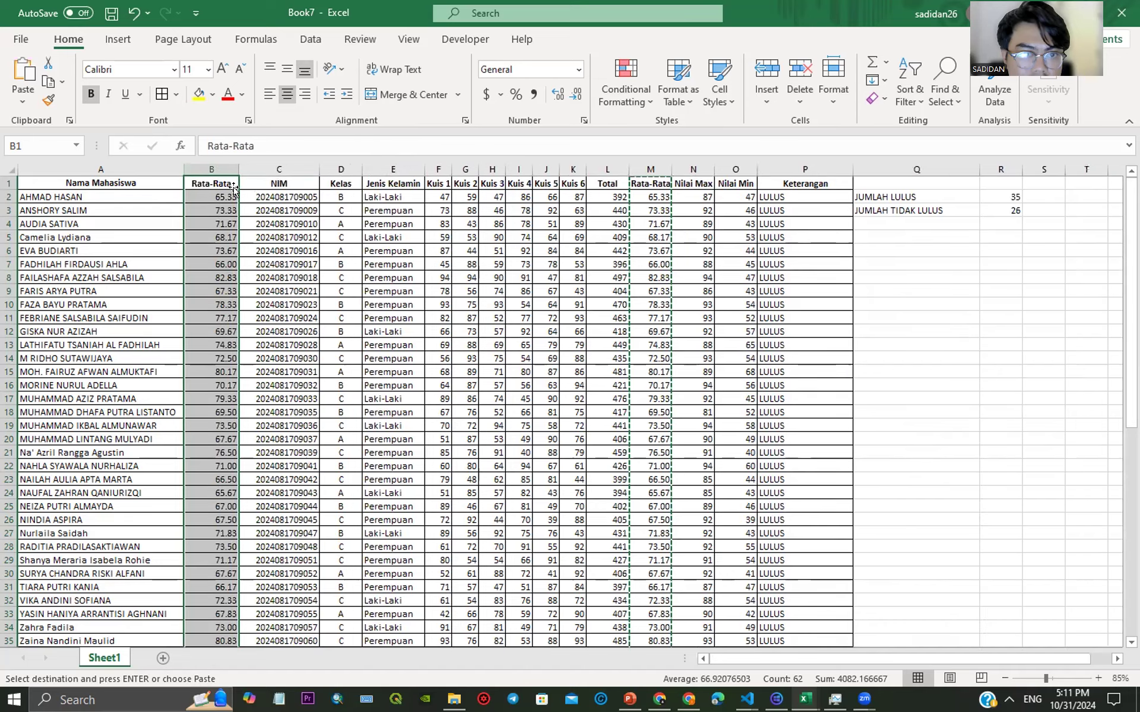
# Step: Insert a clustered column chart of the student names and averages in A2:B62
pyautogui.click(93, 182)
pyautogui.click(133, 195)
pyautogui.moveTo(125, 197); pyautogui.dragTo(213, 580)
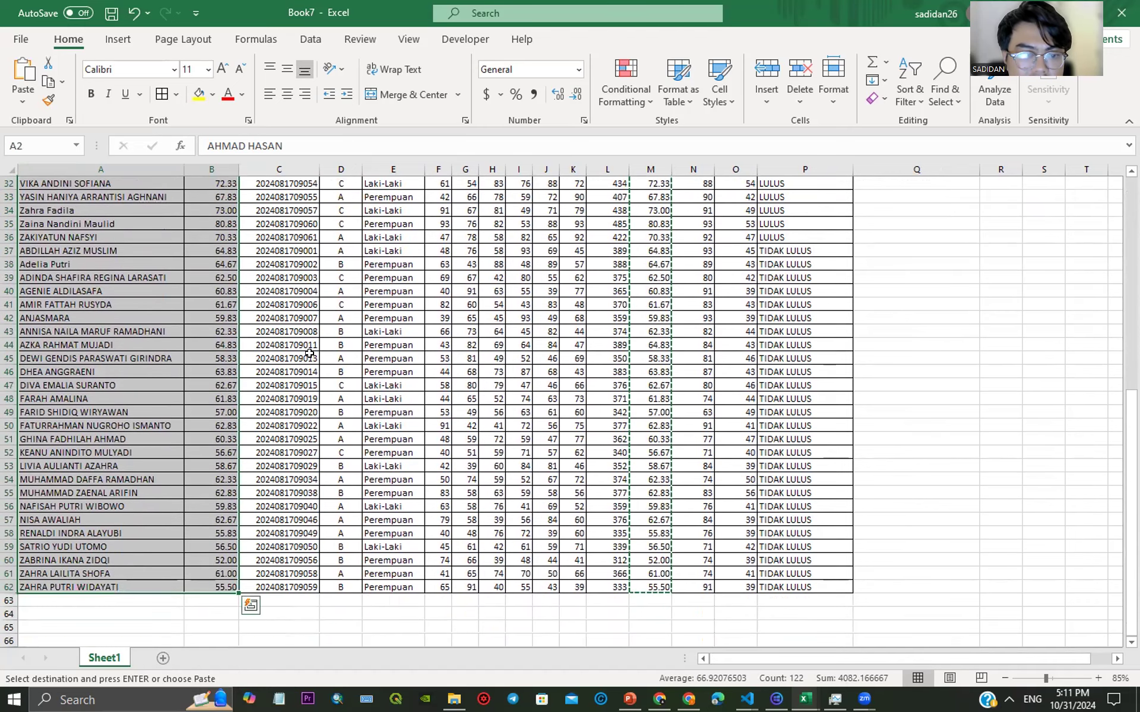
pyautogui.scroll(8, 213, 534)
pyautogui.click(110, 44)
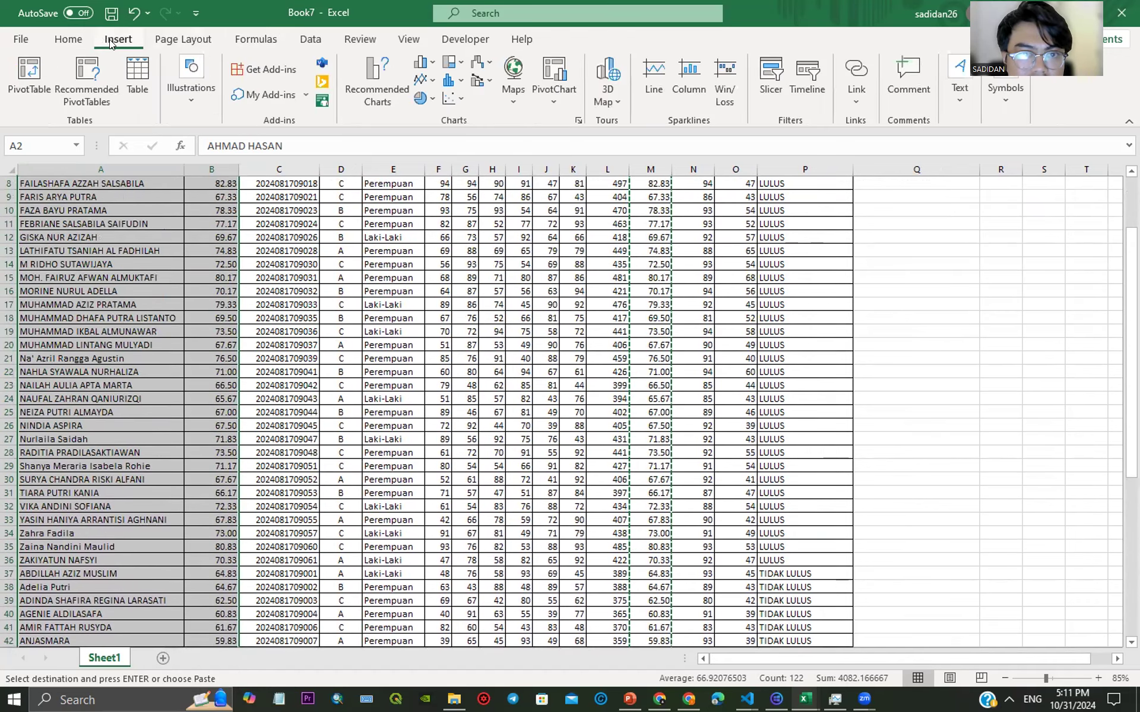
pyautogui.click(380, 80)
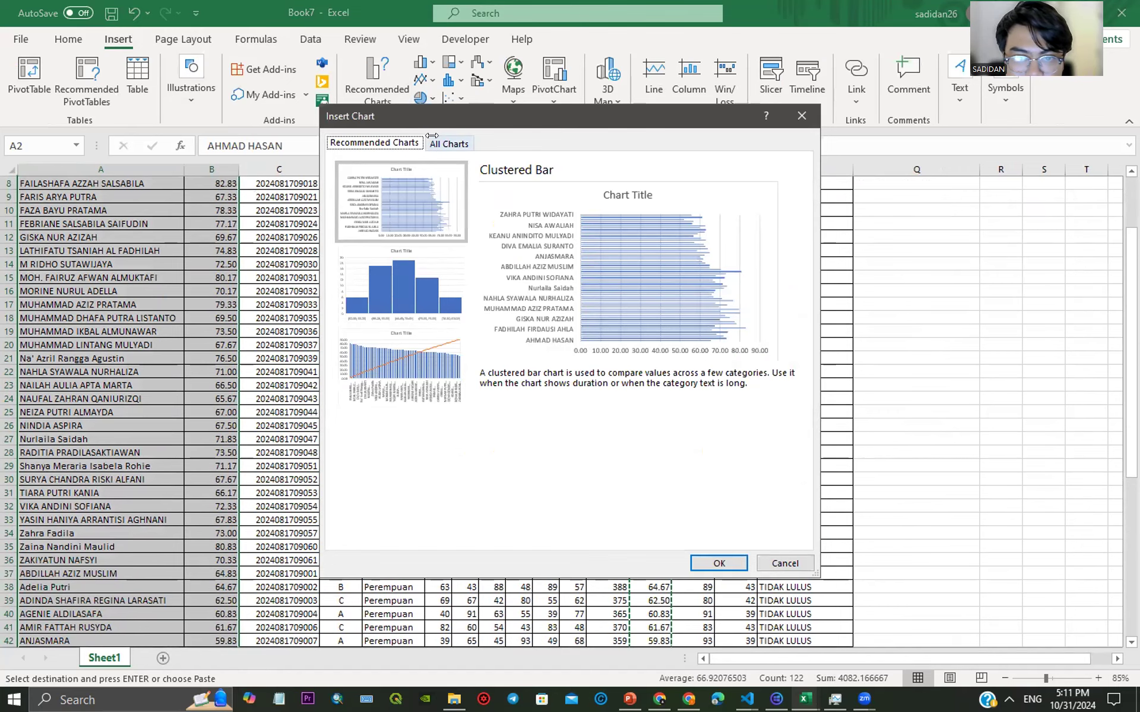
pyautogui.click(449, 143)
pyautogui.moveTo(506, 273)
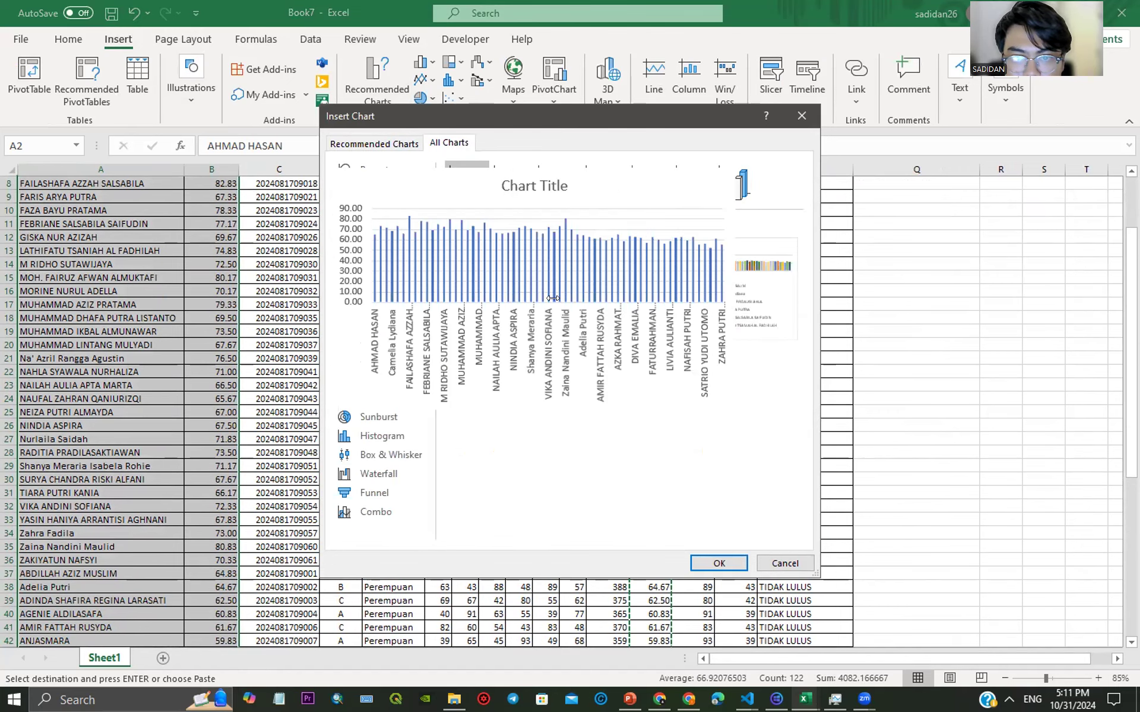
pyautogui.click(721, 563)
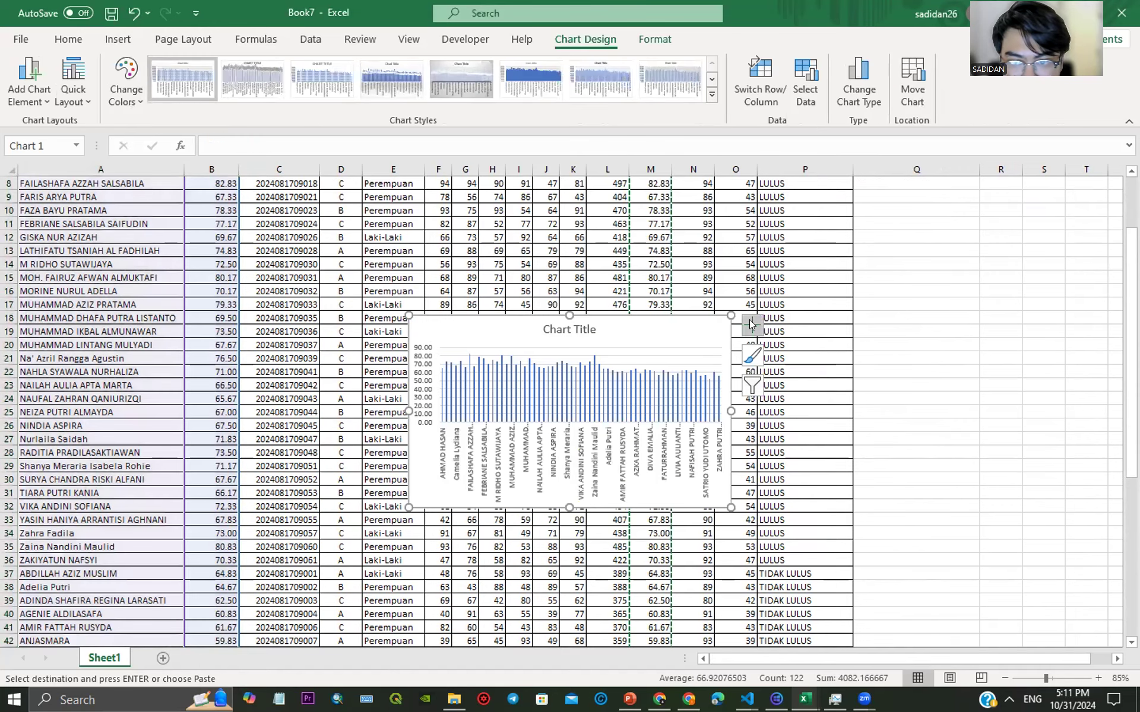
# Step: Widen the column chart, move it to a new worksheet and enlarge it there to about row 21
pyautogui.moveTo(731, 315); pyautogui.dragTo(1019, 281)
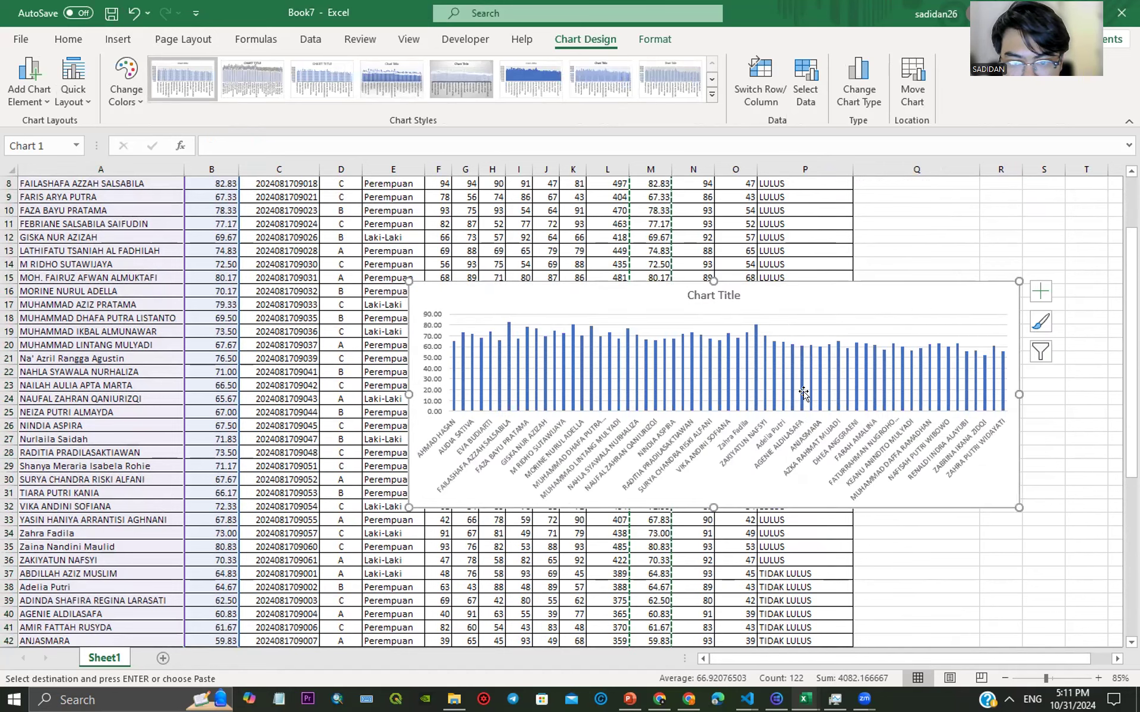
pyautogui.hotkey('ctrl', 'x')
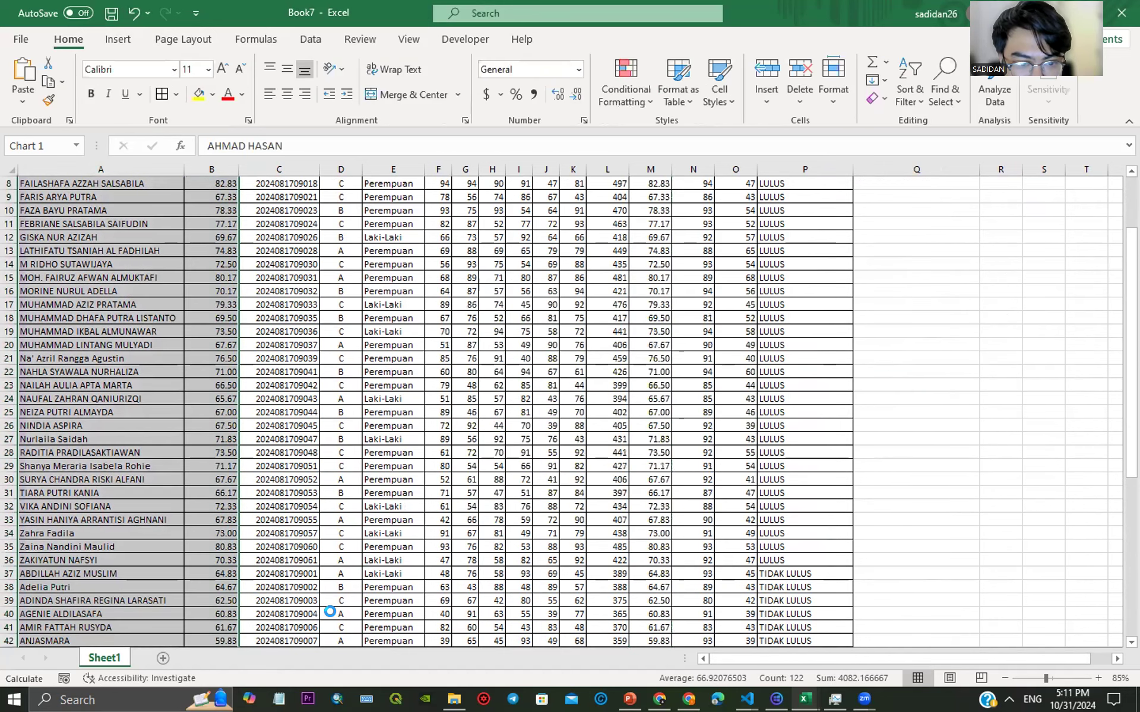
pyautogui.scroll(-3, 734, 631)
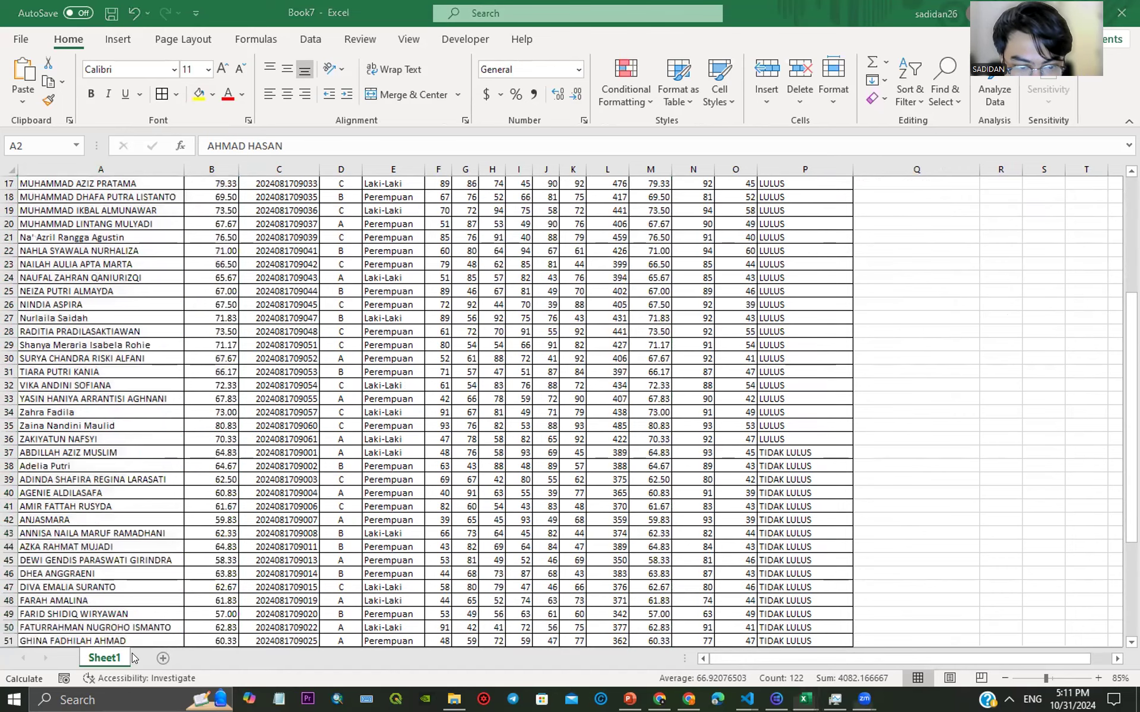
pyautogui.click(162, 658)
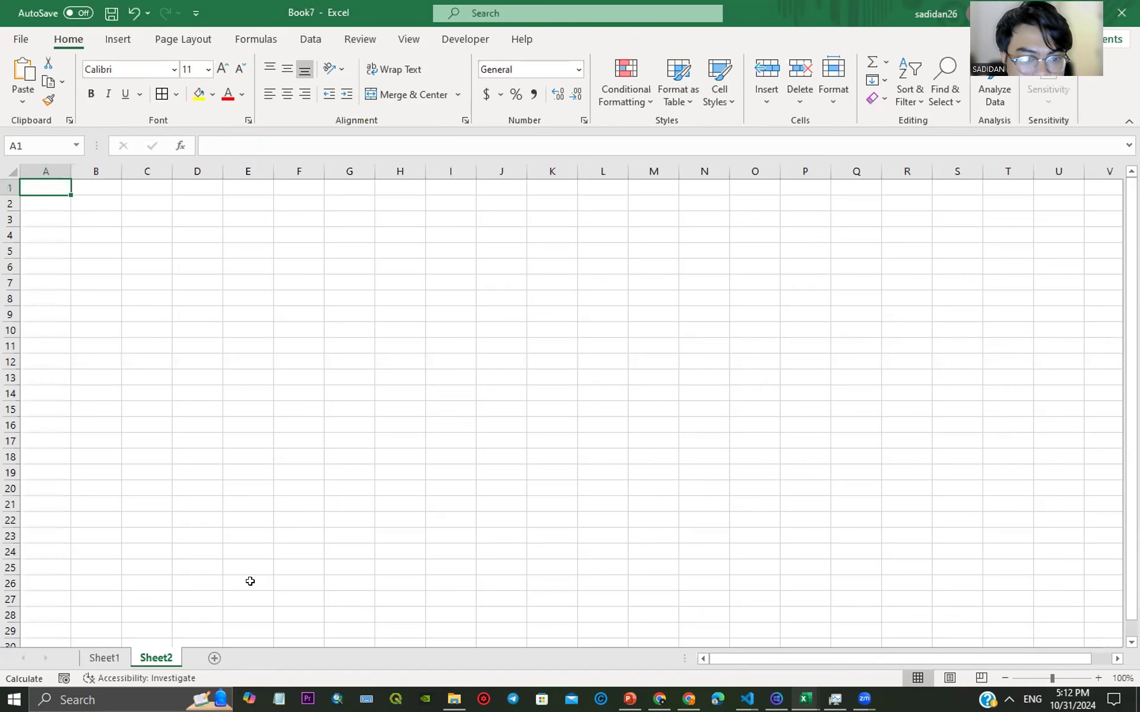
pyautogui.hotkey('ctrl', 'v')
pyautogui.click(425, 320)
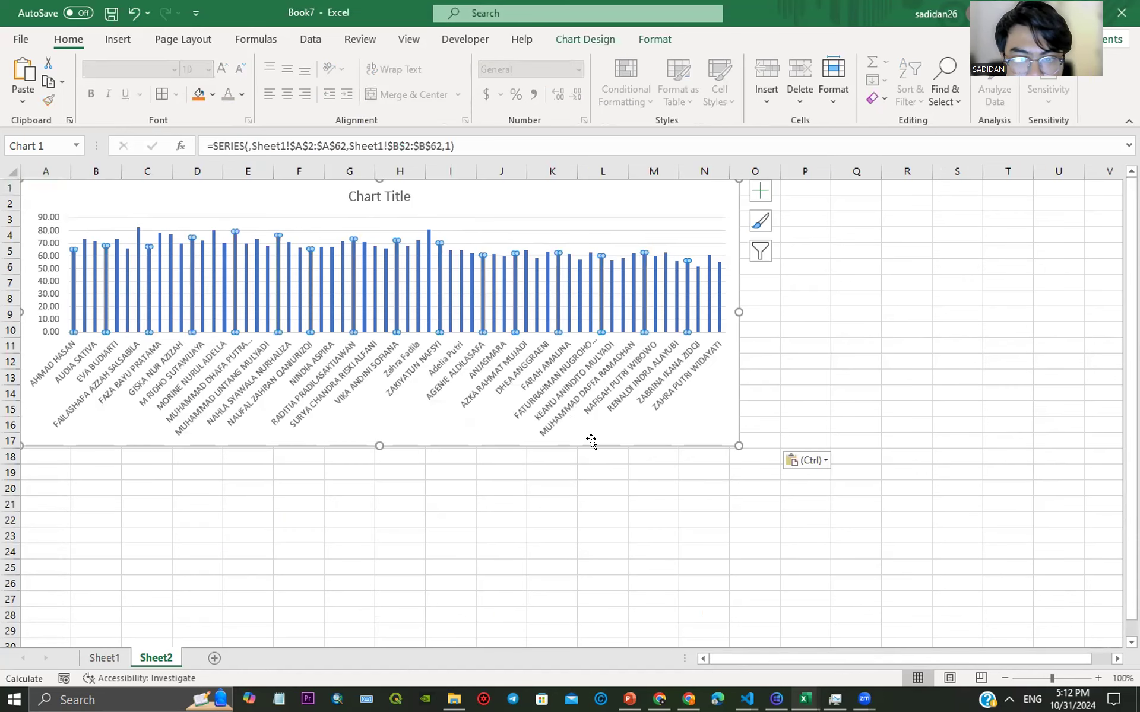
pyautogui.moveTo(734, 441); pyautogui.dragTo(897, 511)
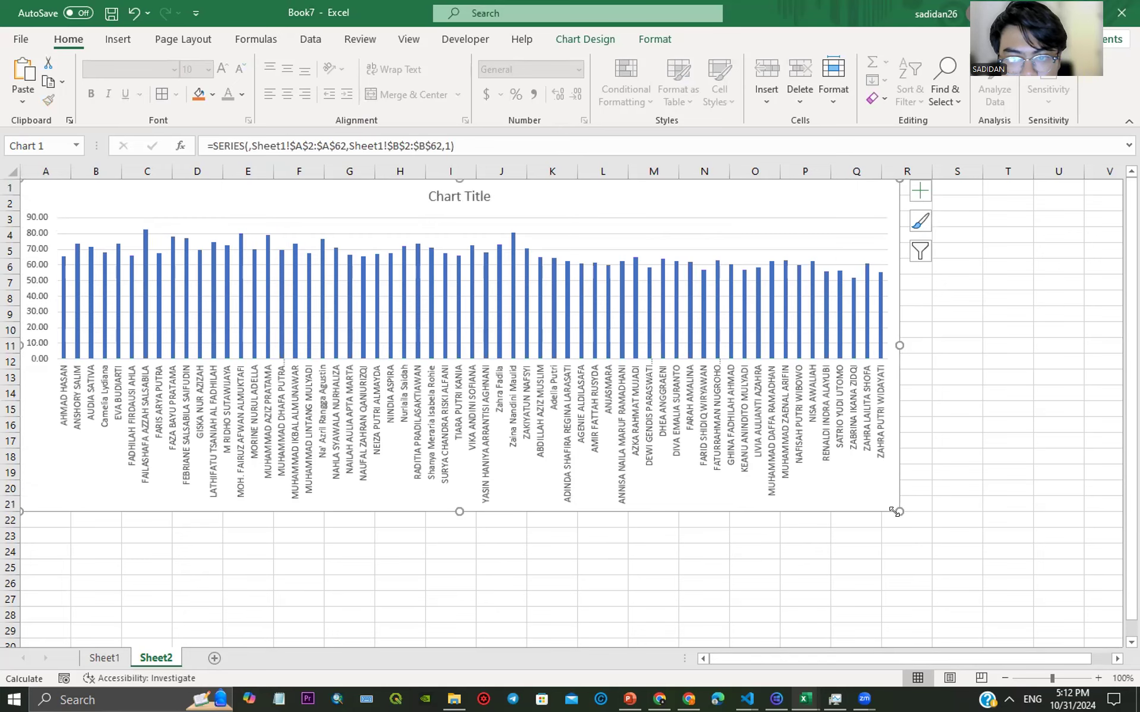
# Step: Change the chart title to "Nilai Rata-Rata Kuis PLD"
pyautogui.doubleClick(476, 196)
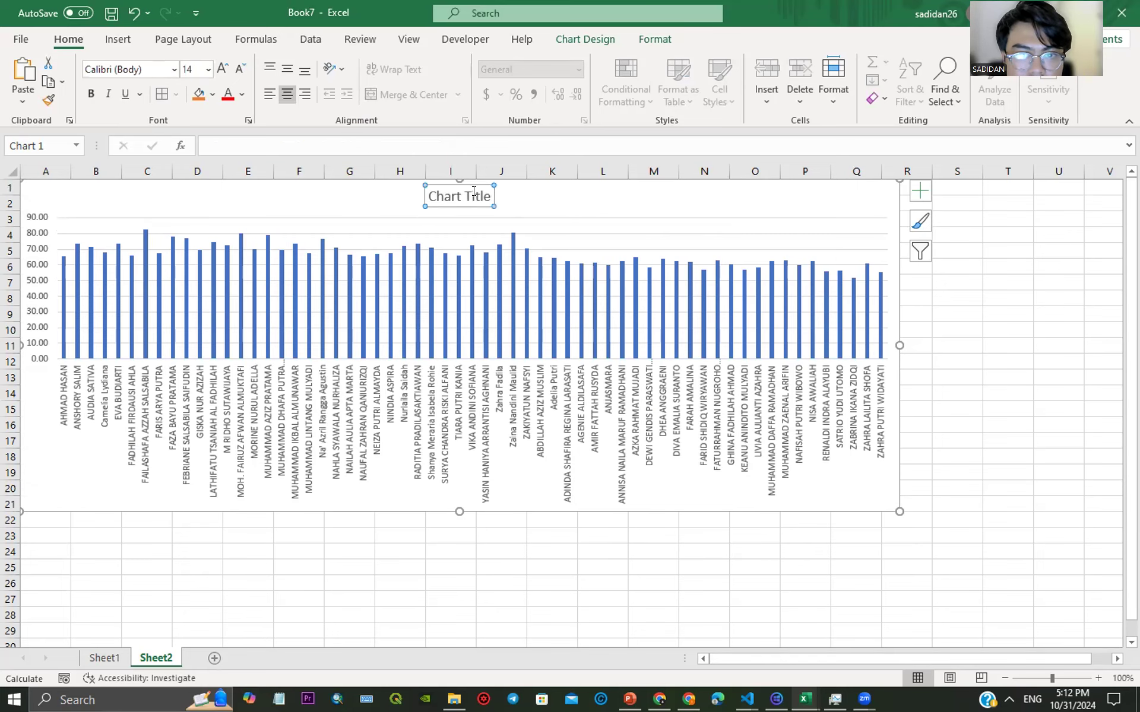
pyautogui.write('nl')
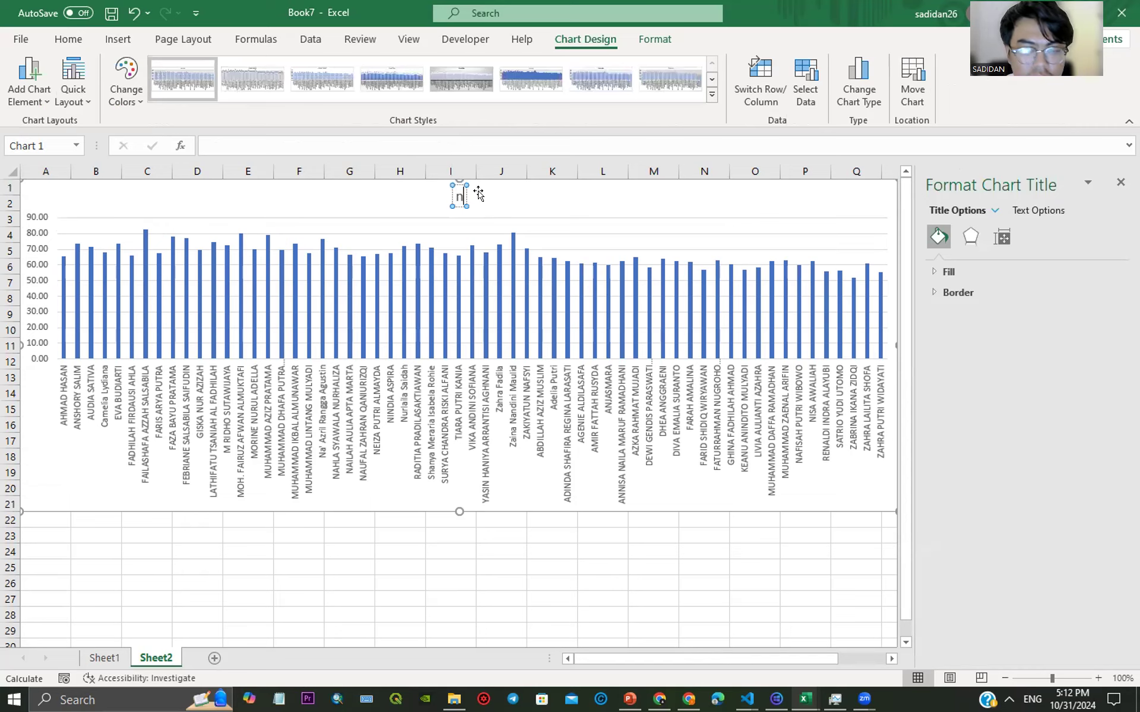
pyautogui.press('BackSpace')
pyautogui.press('BackSpace')
pyautogui.write('N')
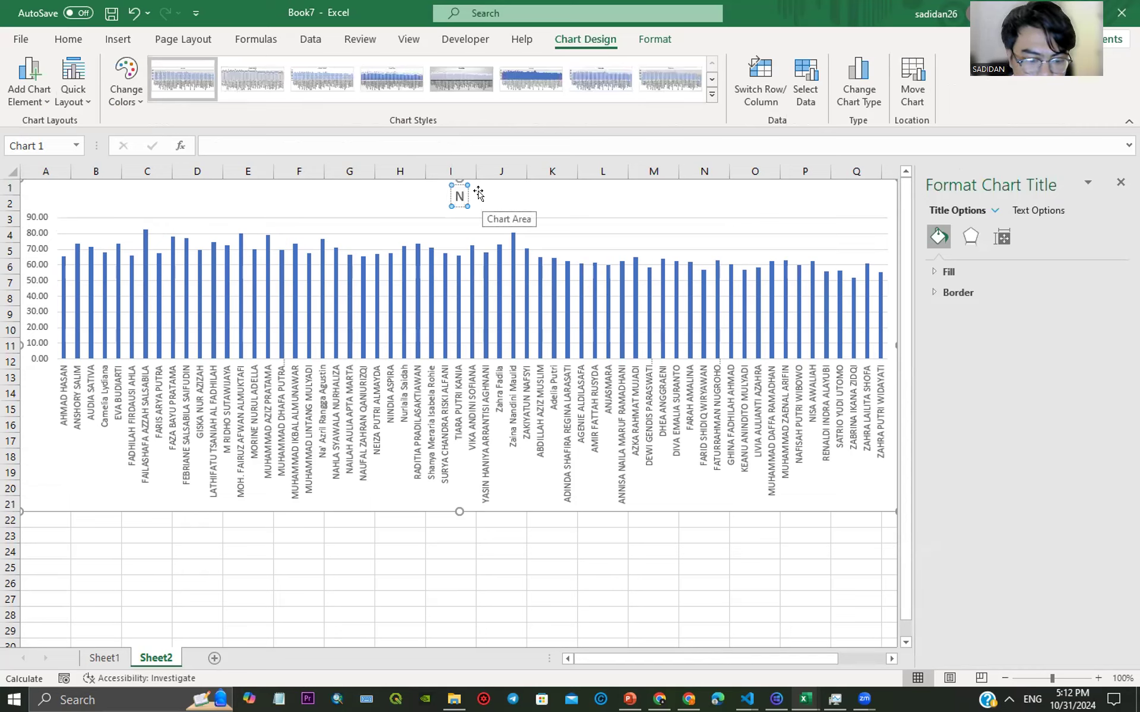
pyautogui.write('ilai Rata-r')
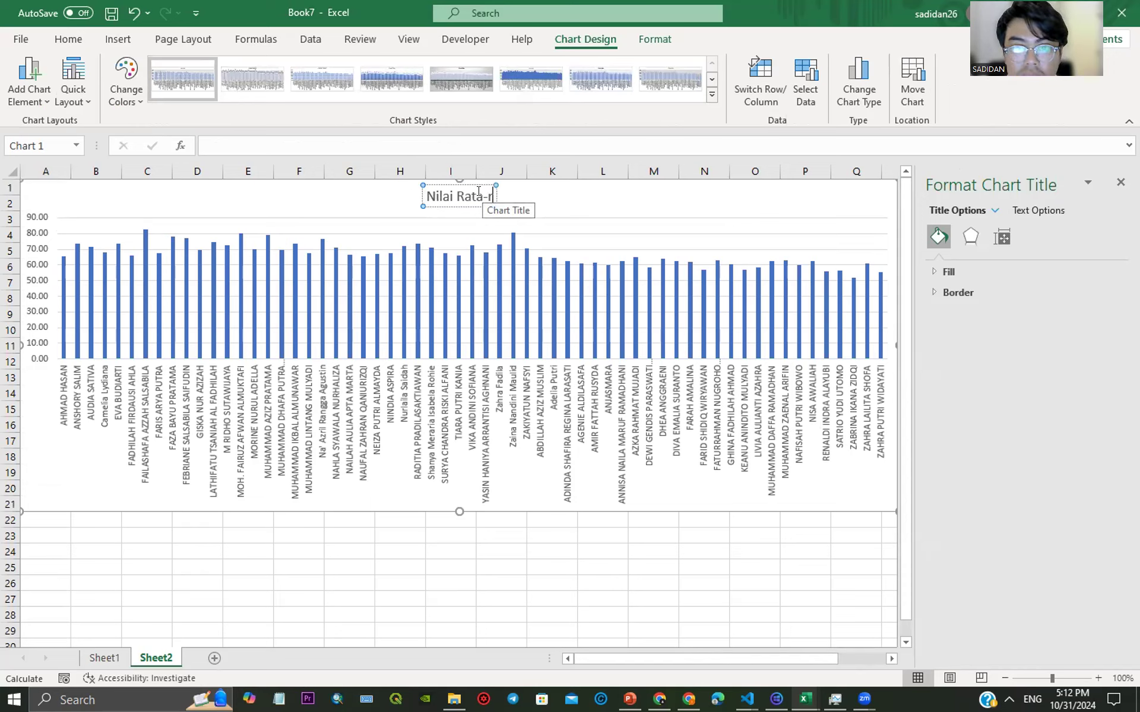
pyautogui.press('BackSpace')
pyautogui.write('R')
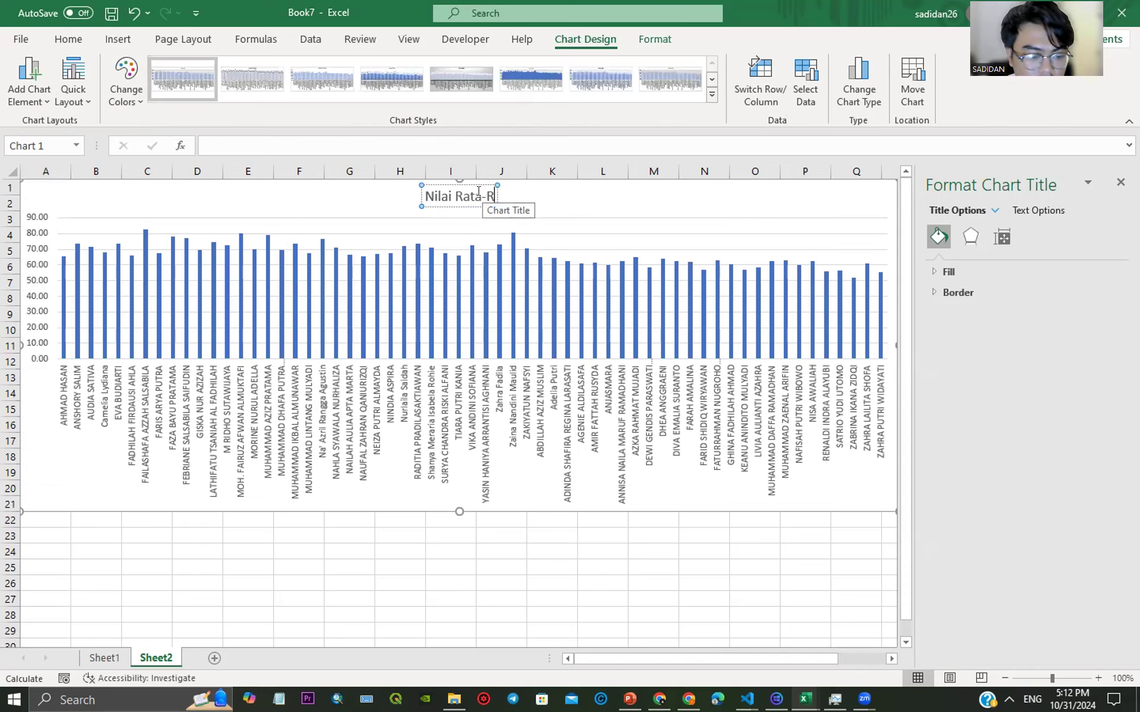
pyautogui.write('ata Kuis PLD')
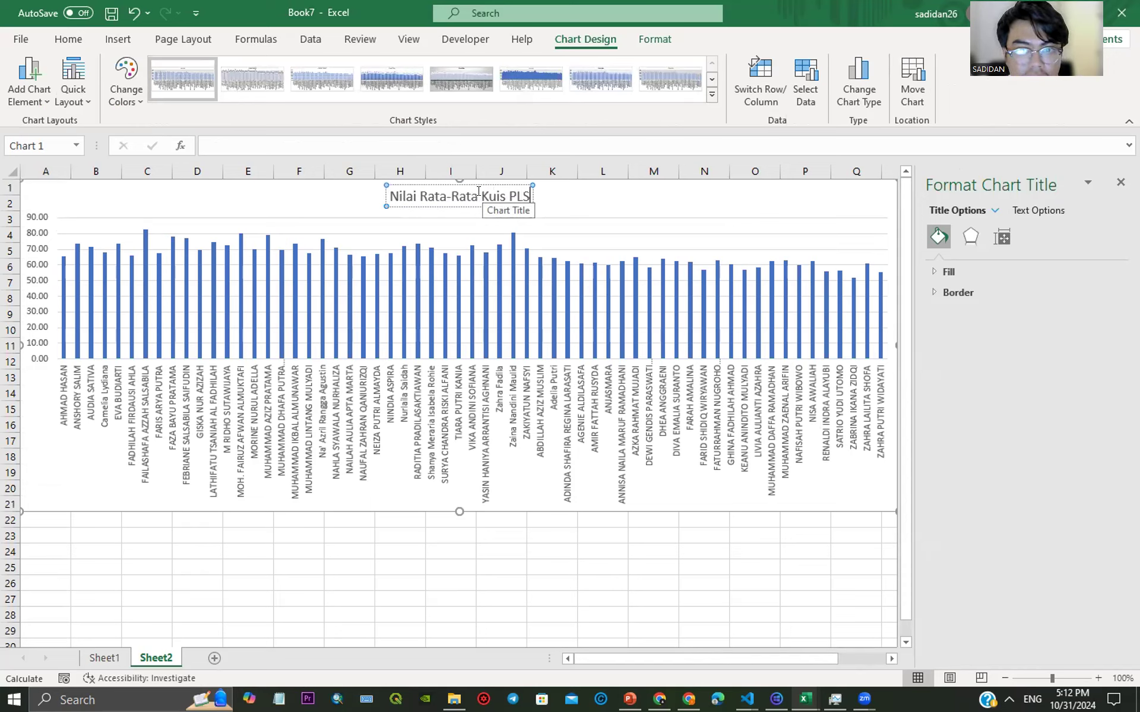
pyautogui.press('Return')
pyautogui.press('BackSpace')
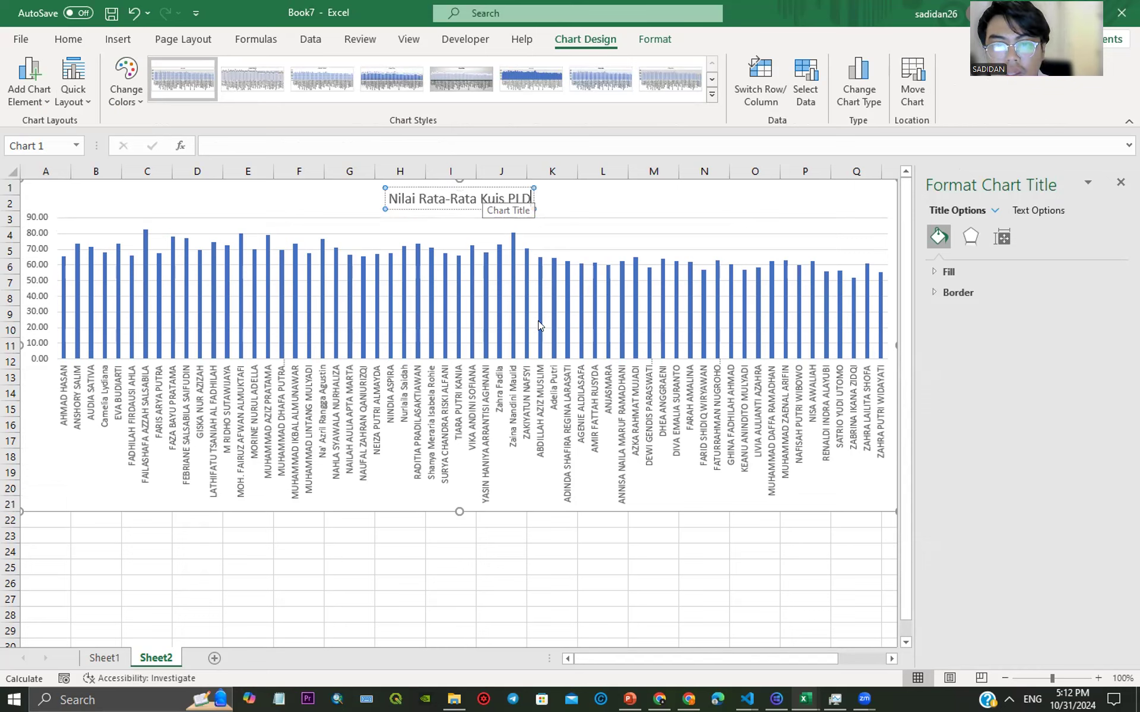
pyautogui.click(501, 615)
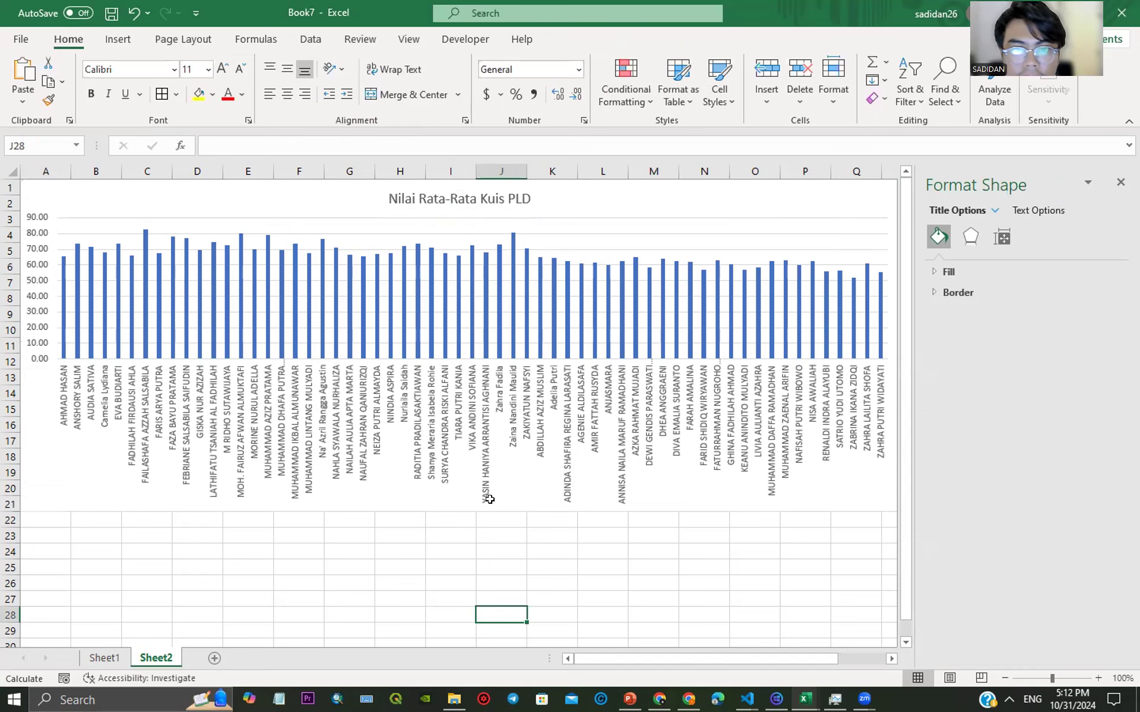
# Step: Apply the second preset chart style, with vertical value labels and an uppercase title, to the averages chart
pyautogui.click(90, 359)
pyautogui.click(108, 188)
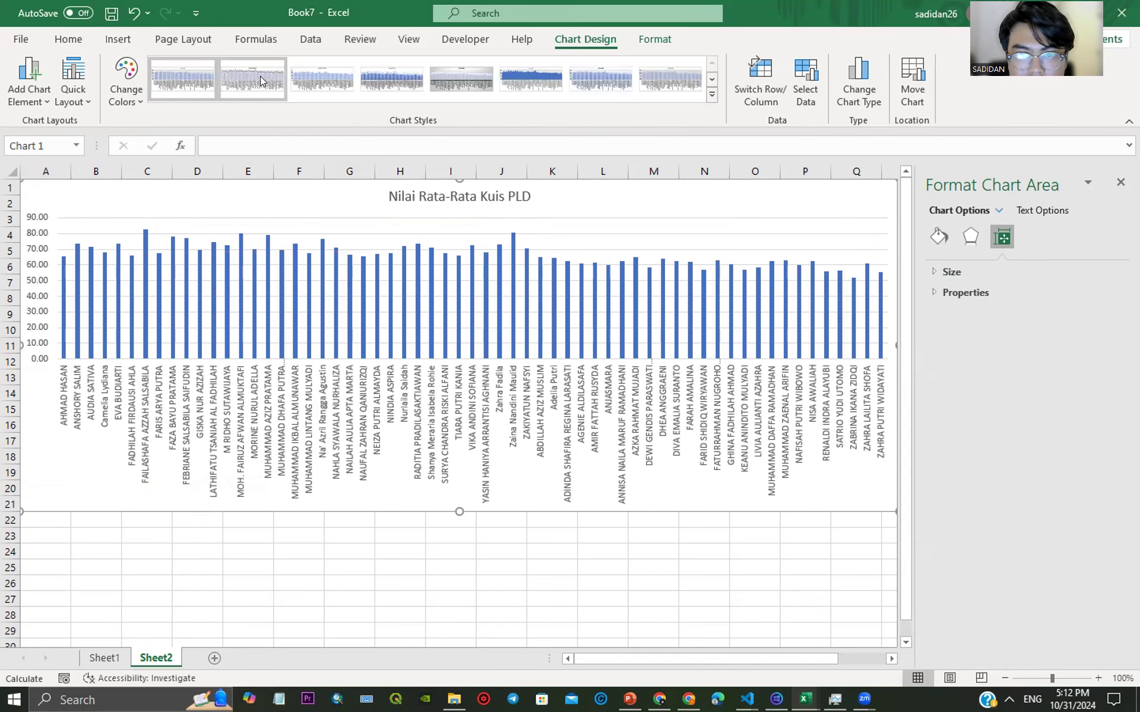
pyautogui.click(474, 70)
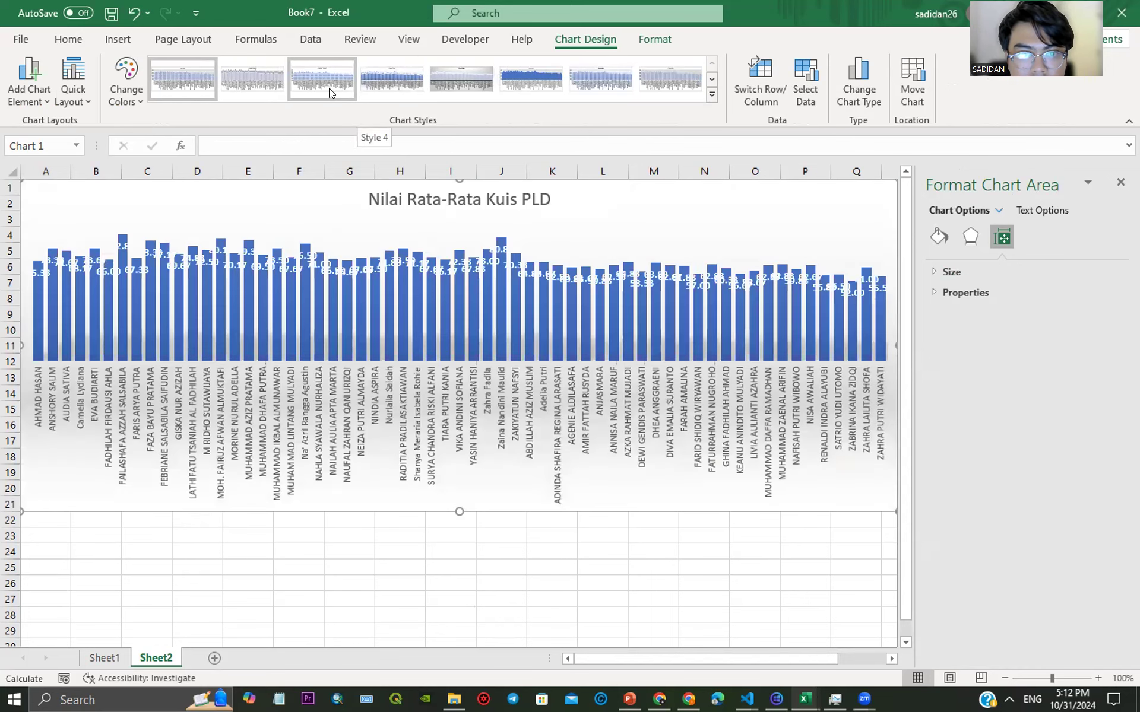
pyautogui.click(268, 88)
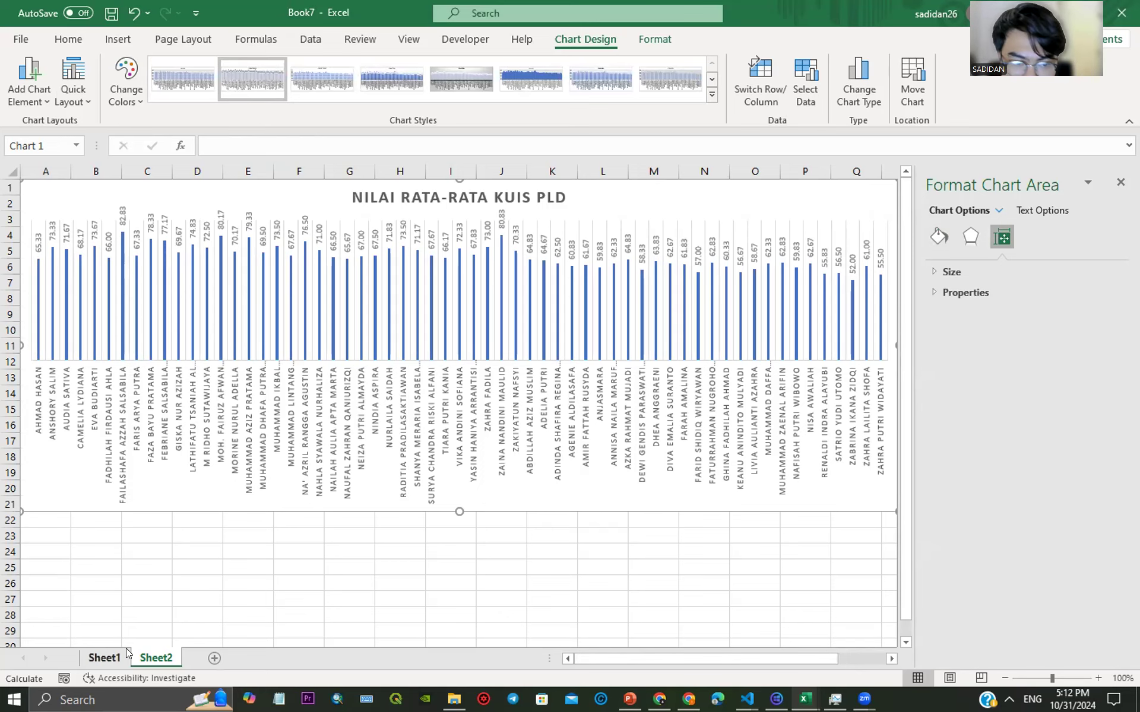
# Step: Shorten the count labels on Sheet1 to LULUS in Q2 and TIDAK LULUS in Q3
pyautogui.click(104, 658)
pyautogui.scroll(5, 491, 518)
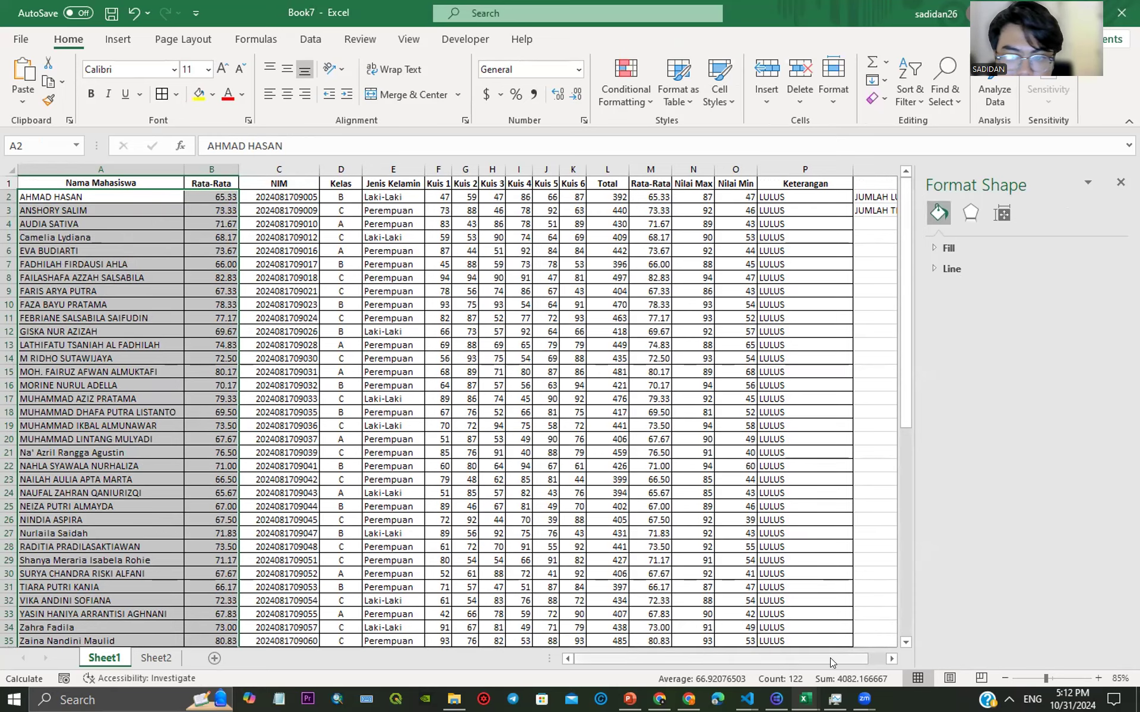
pyautogui.hscroll(1, 815, 649)
pyautogui.moveTo(742, 196); pyautogui.dragTo(834, 209)
pyautogui.doubleClick(727, 195)
pyautogui.press('BackSpace')
pyautogui.click(723, 211)
pyautogui.doubleClick(724, 209)
pyautogui.press('BackSpace')
pyautogui.click(739, 278)
# Step: Insert a recommended pie chart from the LULUS and TIDAK LULUS counts in Q2:R3
pyautogui.click(256, 39)
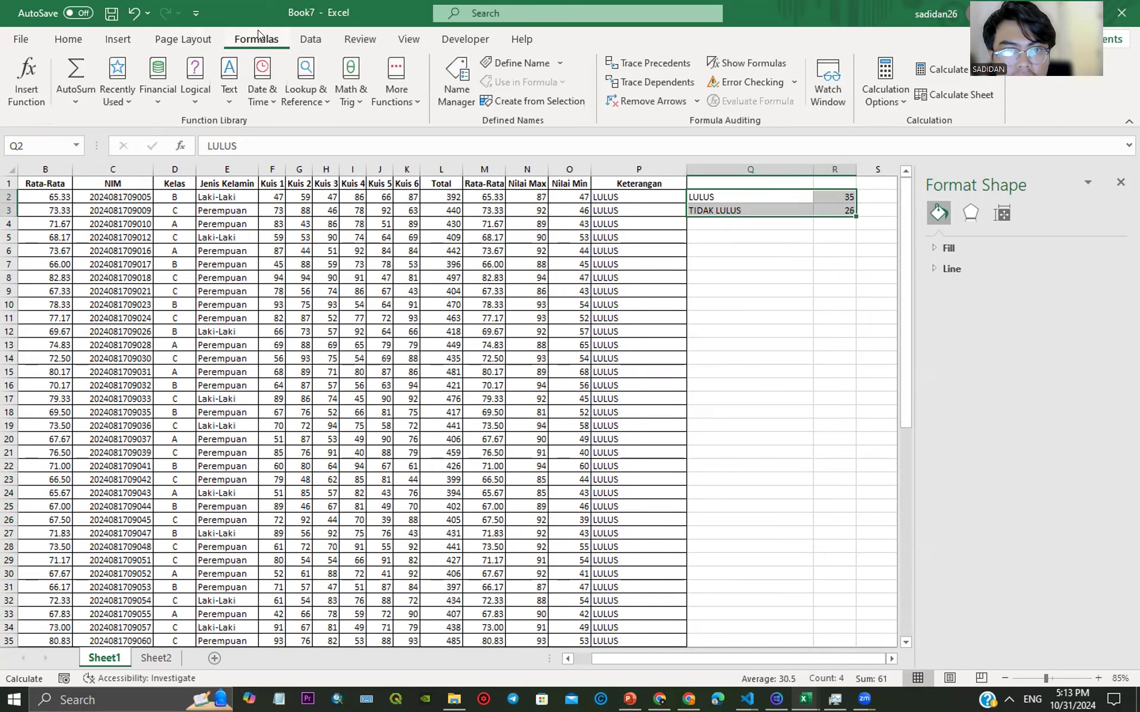
pyautogui.click(118, 38)
pyautogui.click(408, 104)
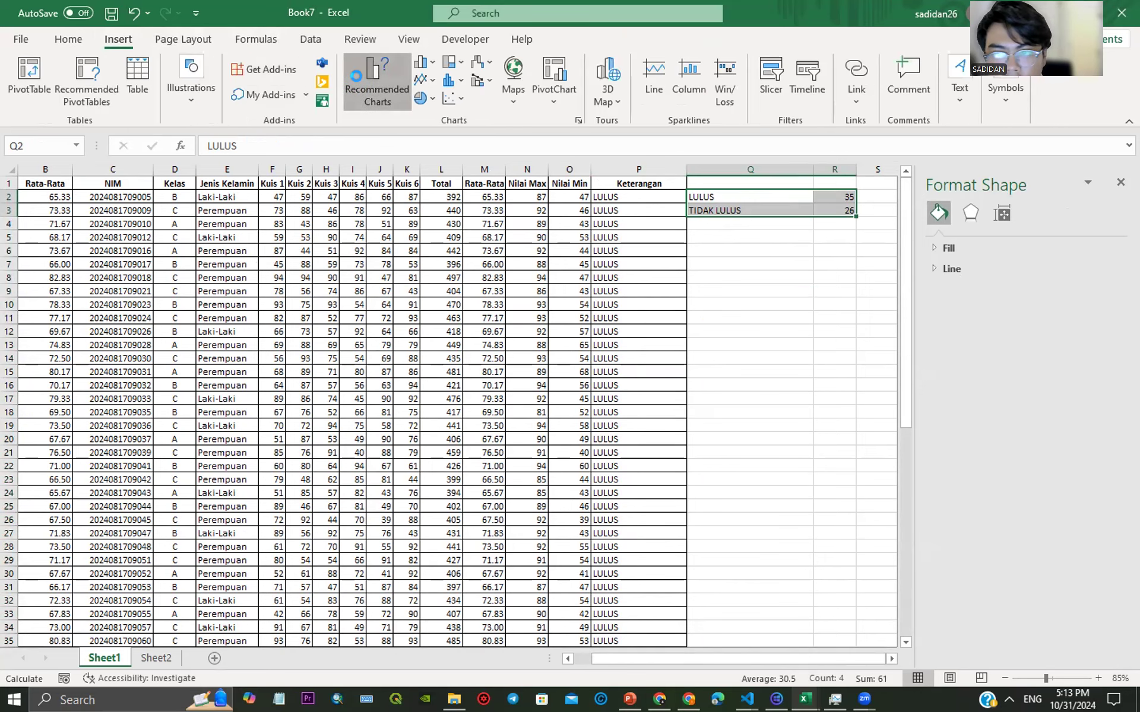
pyautogui.click(425, 295)
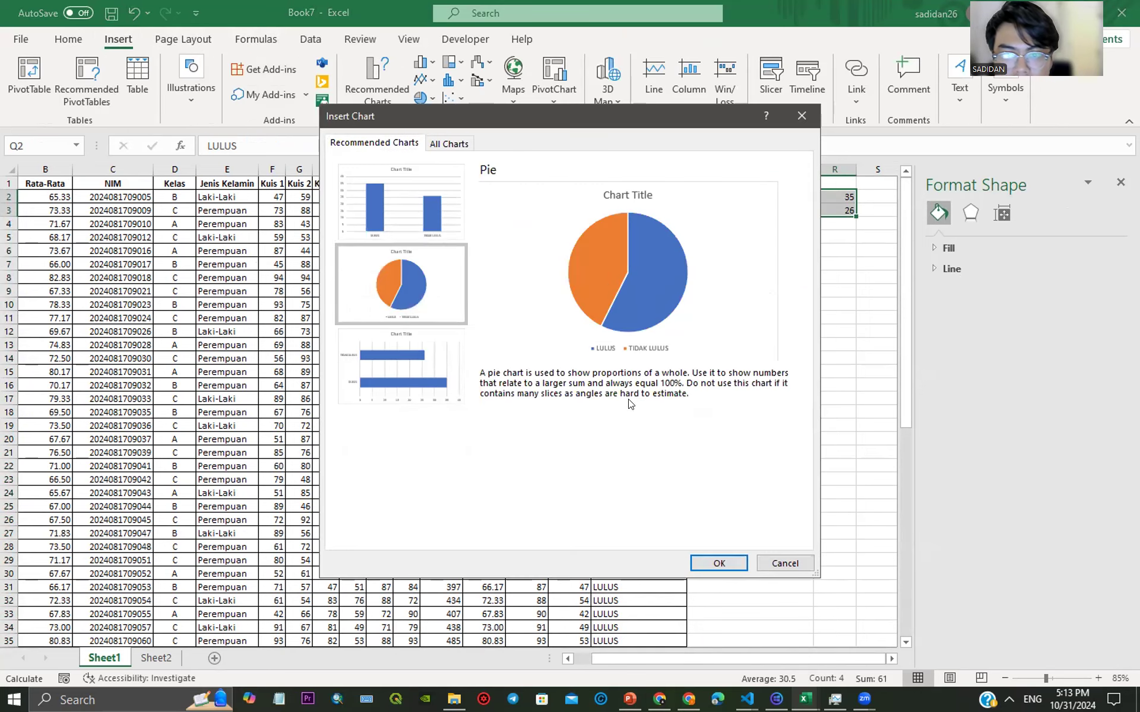
pyautogui.click(742, 570)
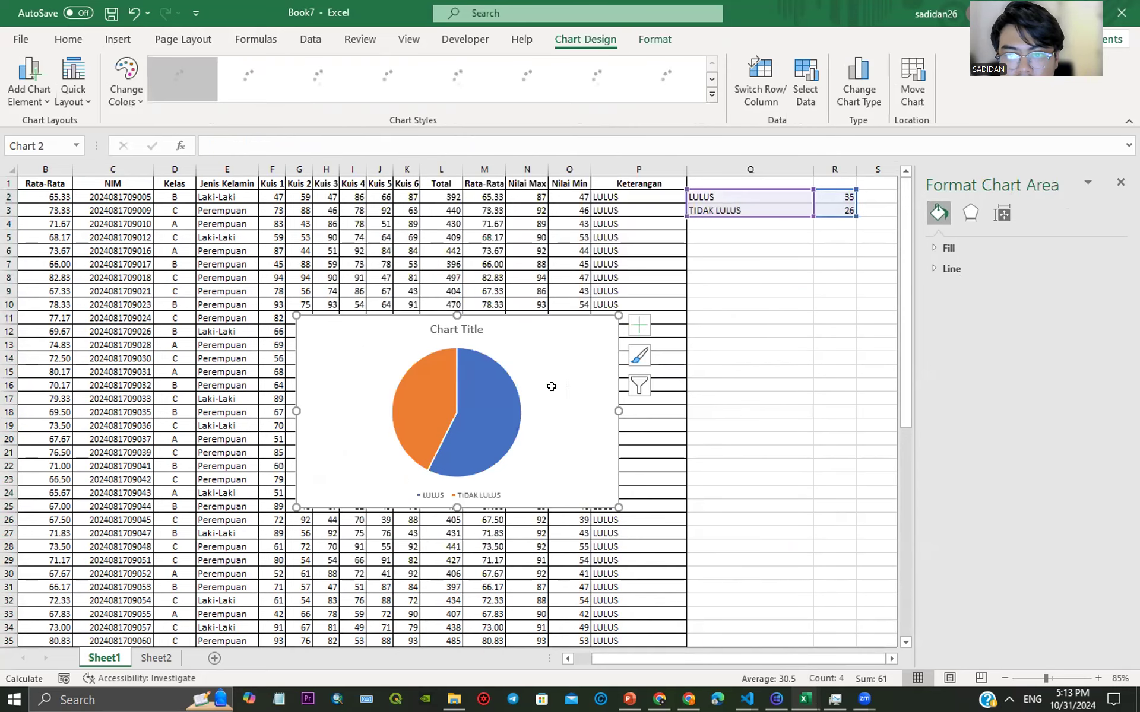
# Step: Change the pie chart's title to "Presentase Kelulusan"
pyautogui.click(467, 330)
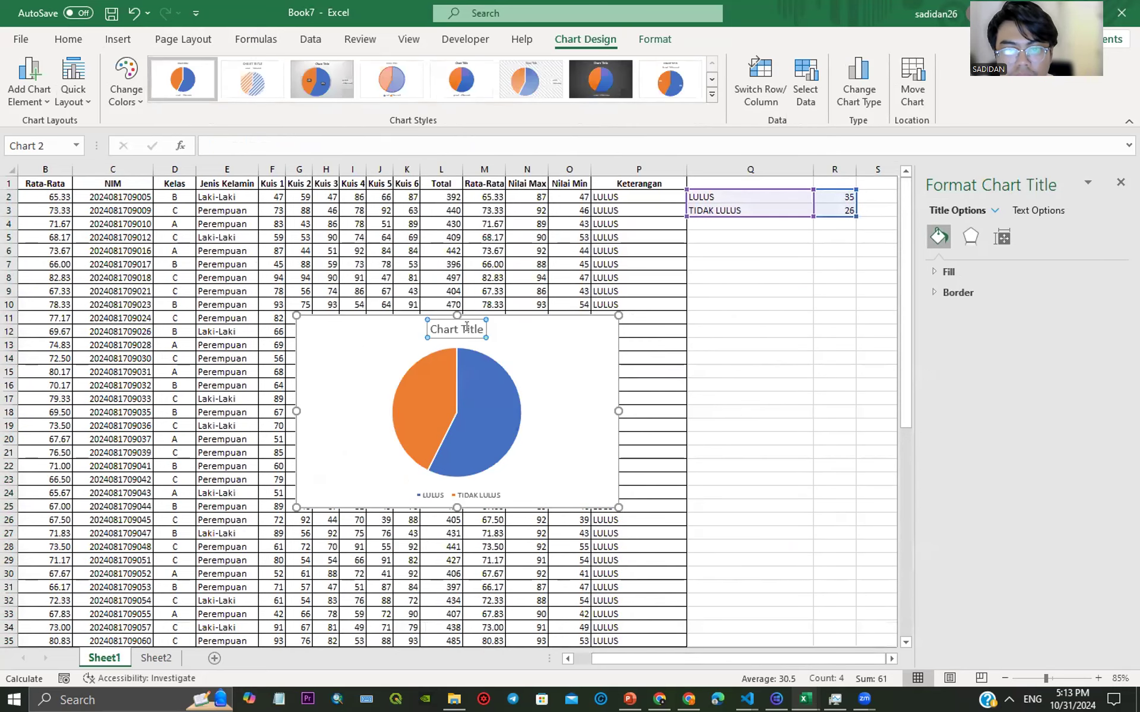
pyautogui.write('p')
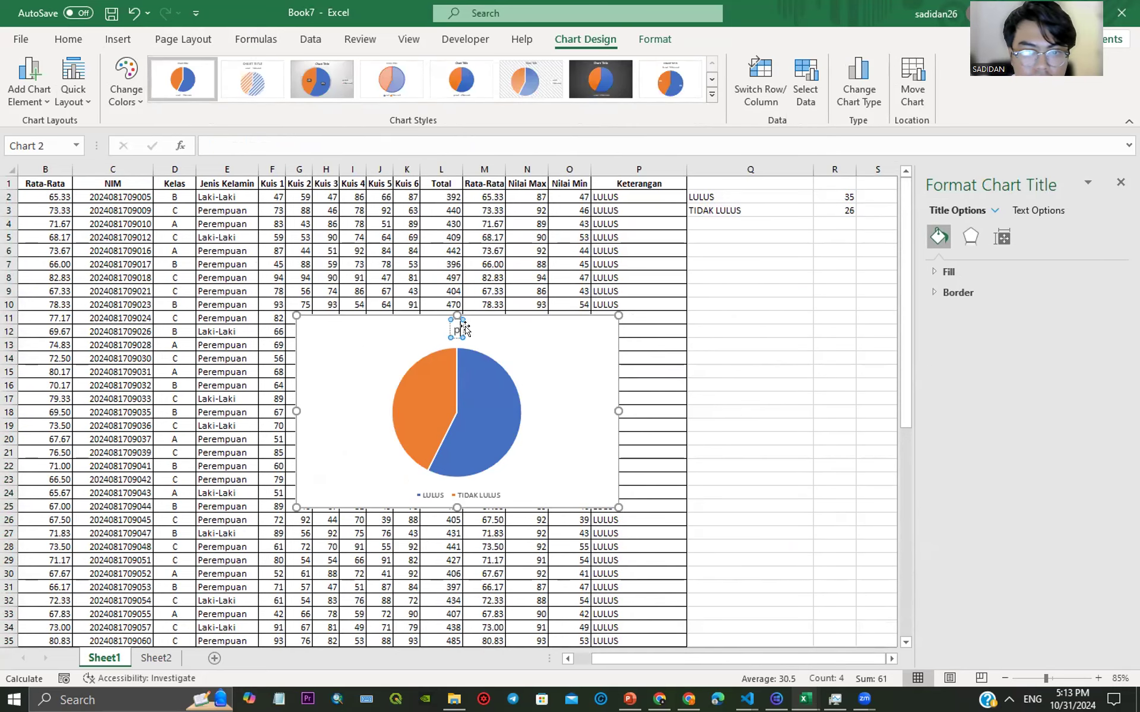
pyautogui.write('re')
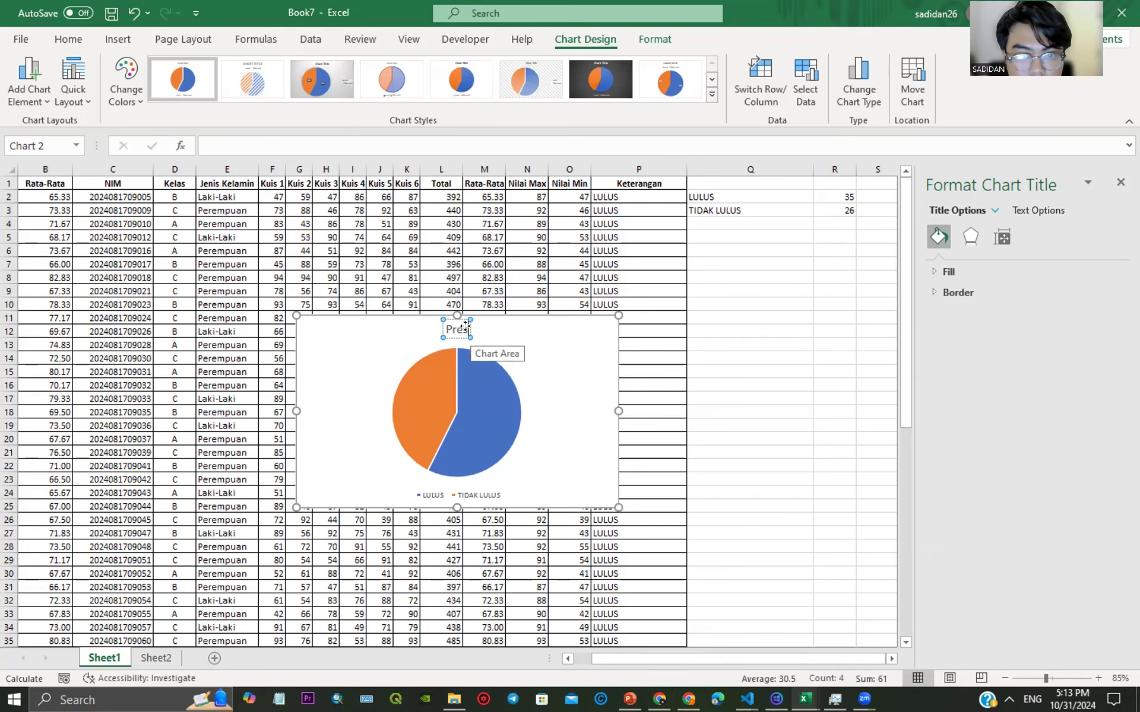
pyautogui.write('sentase')
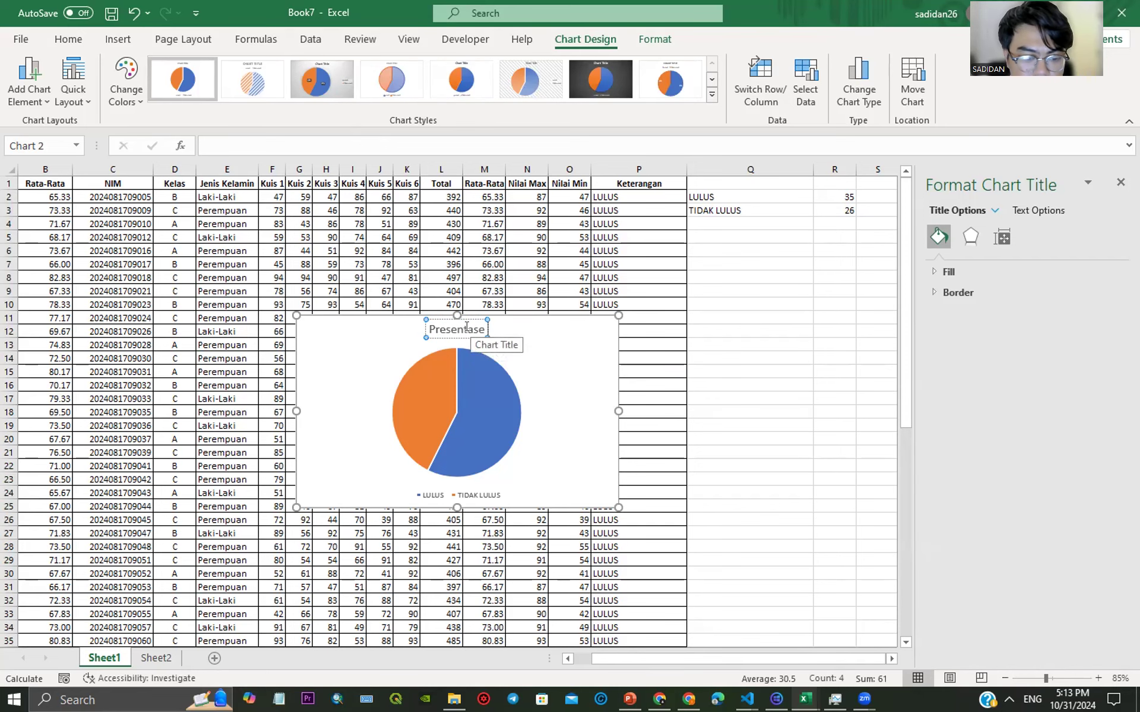
pyautogui.write(' Kelusan')
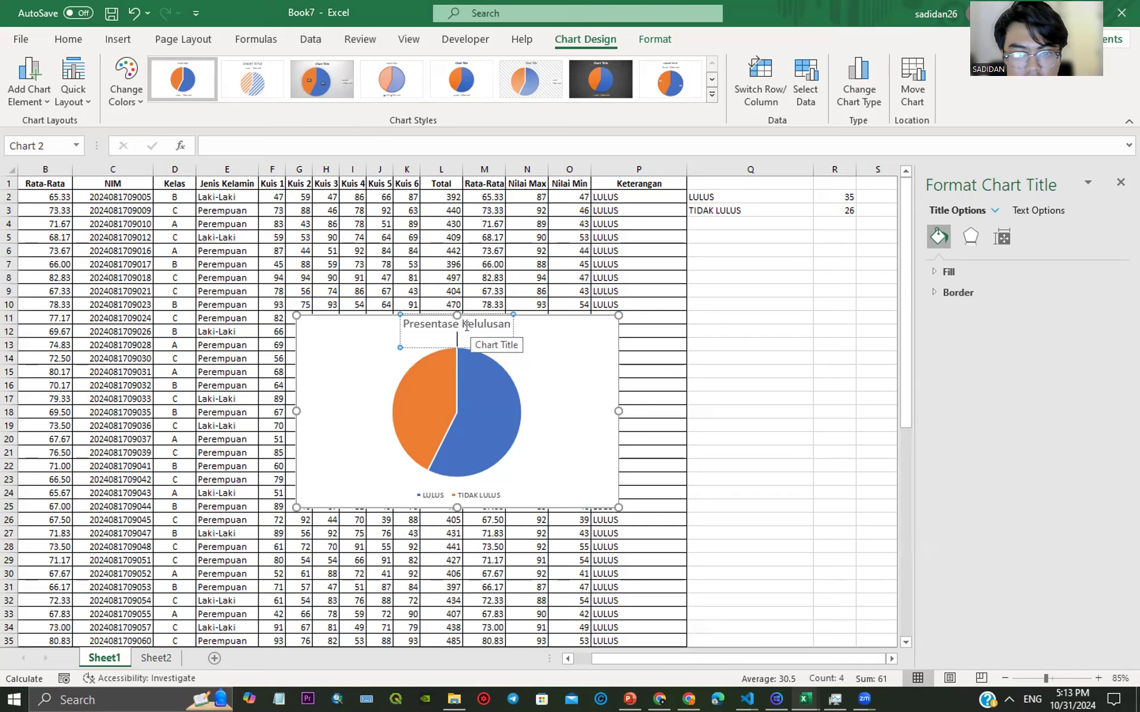
pyautogui.click(747, 347)
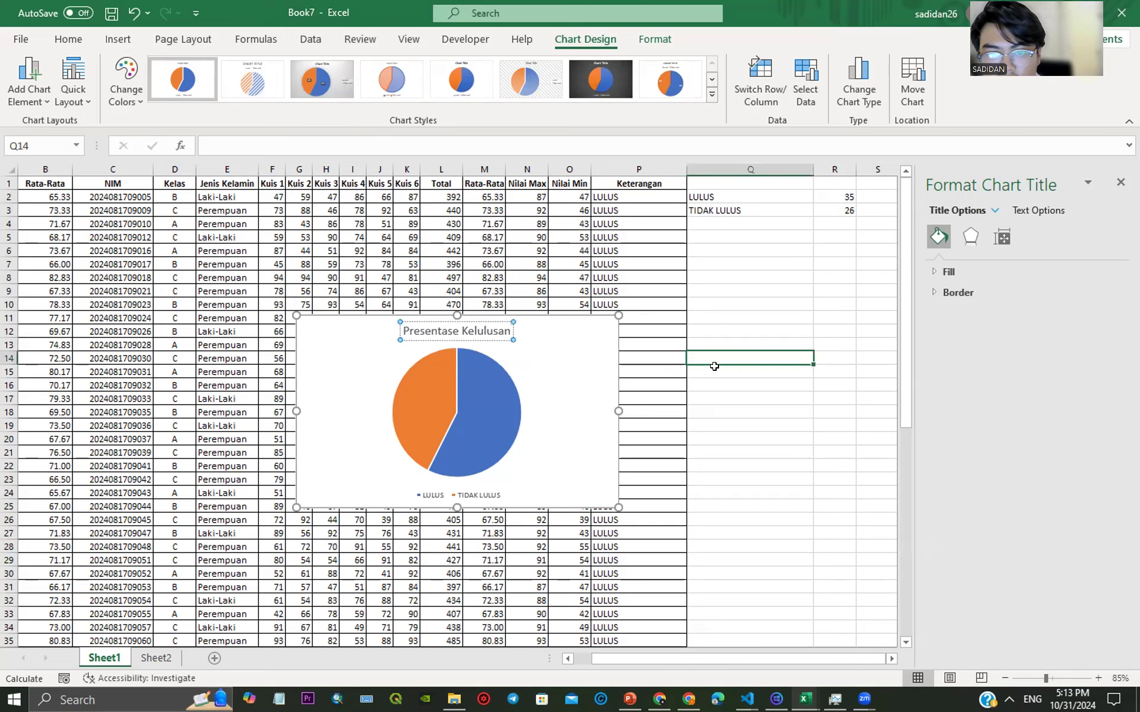
# Step: Narrow the pie chart from its left edge and shift it upward on Sheet1
pyautogui.click(301, 402)
pyautogui.moveTo(297, 414); pyautogui.dragTo(385, 427)
pyautogui.moveTo(552, 409); pyautogui.dragTo(503, 277)
# Step: Move the pie chart to Sheet2 as a separate chart below the averages chart, at about A24:F38
pyautogui.click(170, 652)
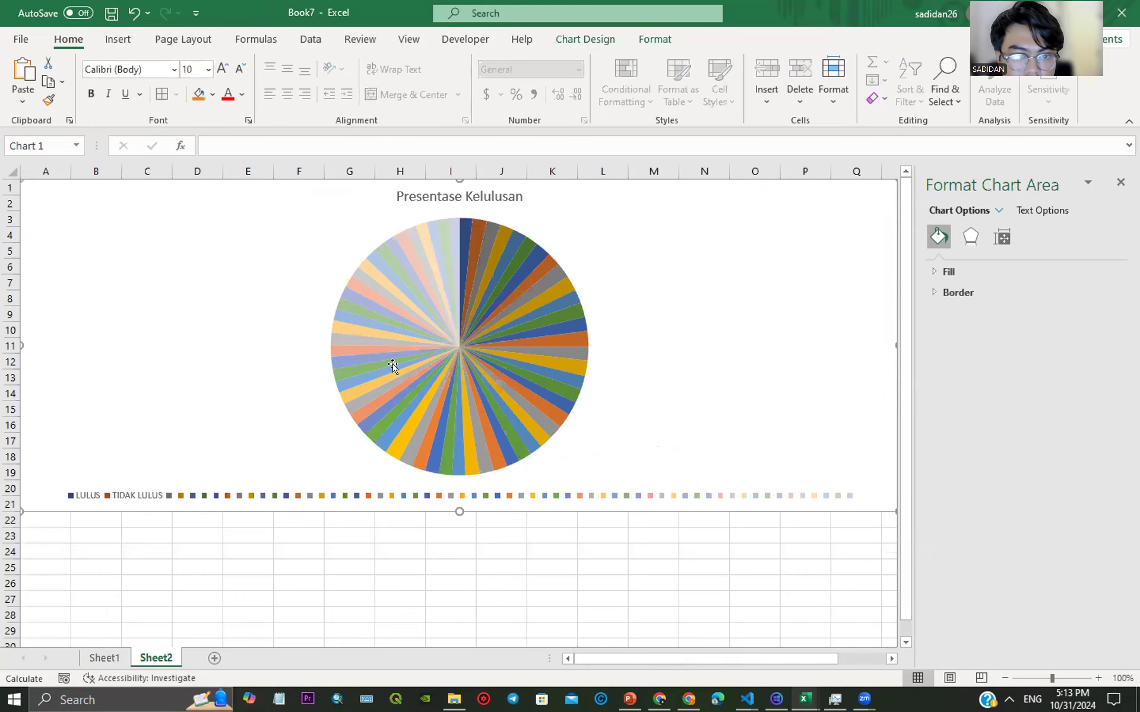
pyautogui.hotkey('ctrl', 'z')
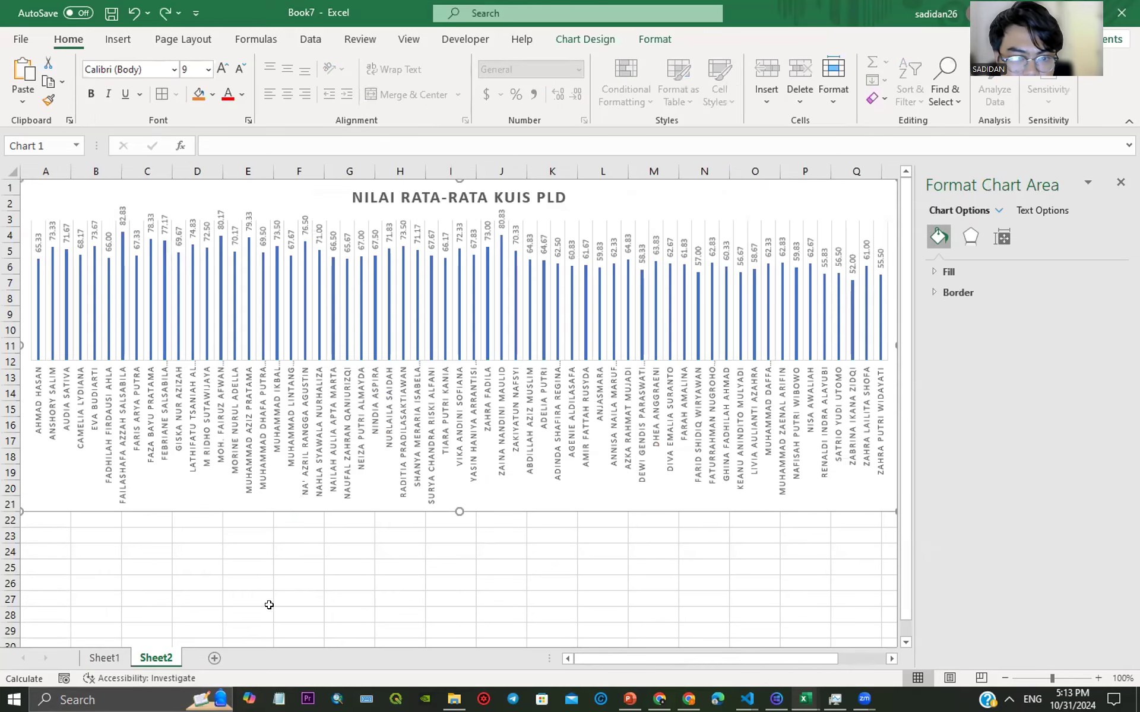
pyautogui.click(267, 603)
pyautogui.scroll(-4, 265, 605)
pyautogui.hotkey('ctrl', 'v')
pyautogui.moveTo(304, 564); pyautogui.dragTo(147, 468)
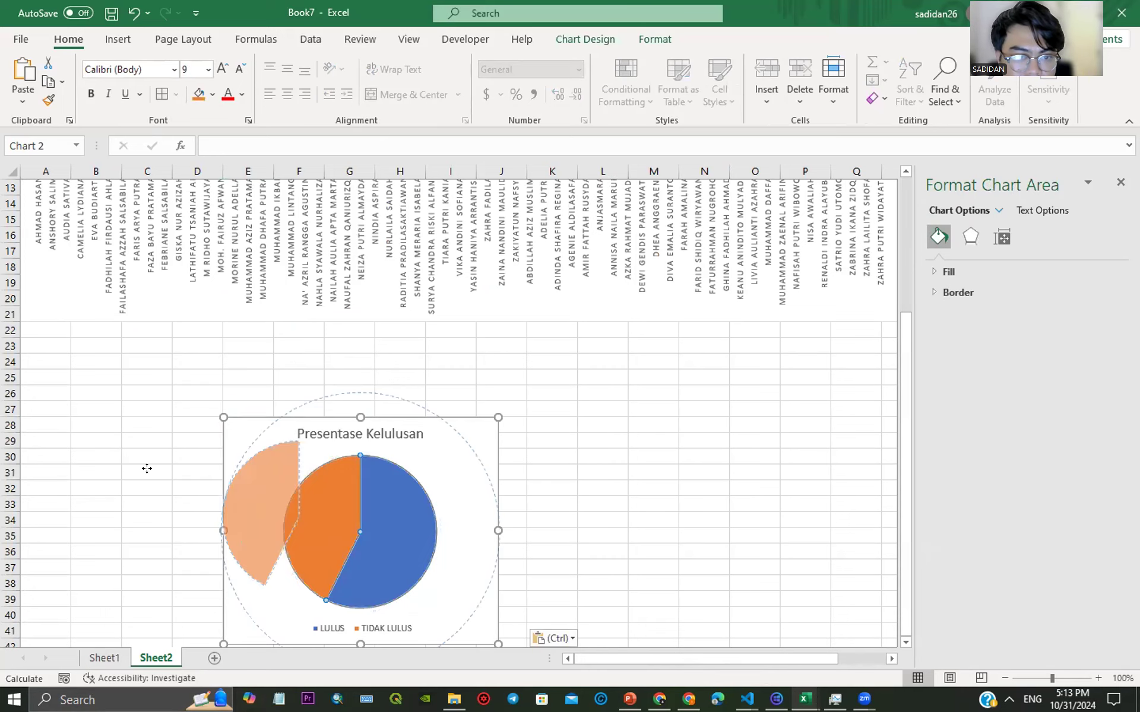
pyautogui.hotkey('ctrl', 'z')
pyautogui.moveTo(430, 423); pyautogui.dragTo(255, 366)
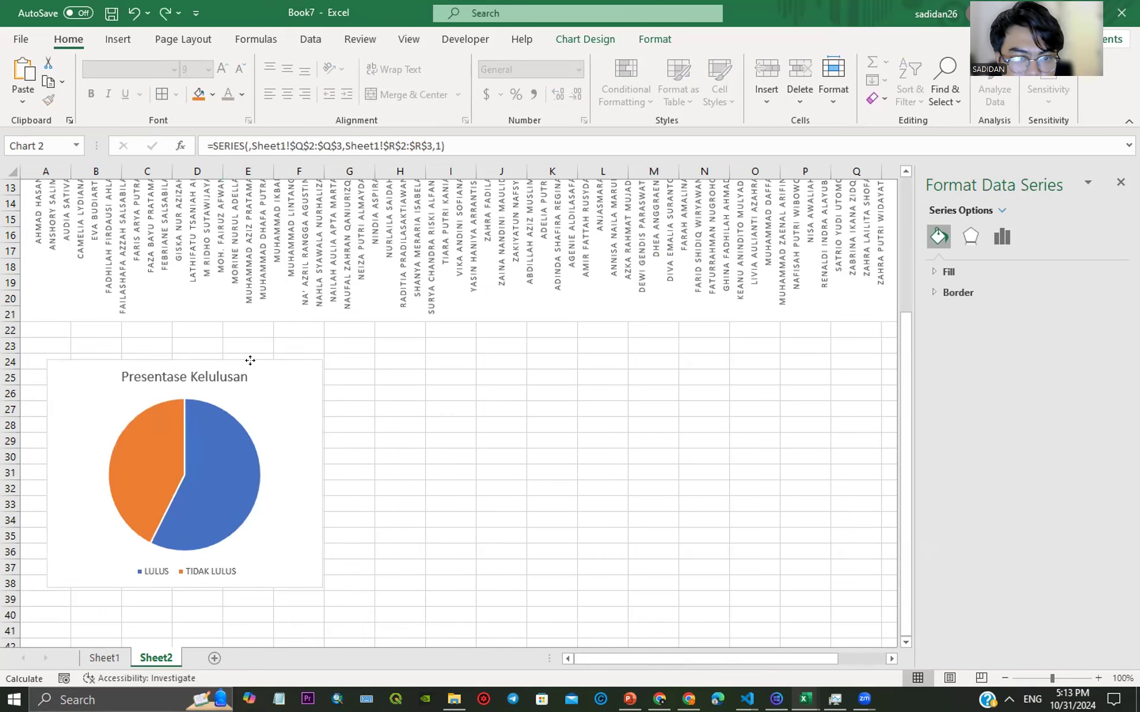
# Step: Apply the third preset chart style, with percentage labels and a grey gradient background, to the pie chart
pyautogui.click(181, 472)
pyautogui.click(196, 475)
pyautogui.click(563, 30)
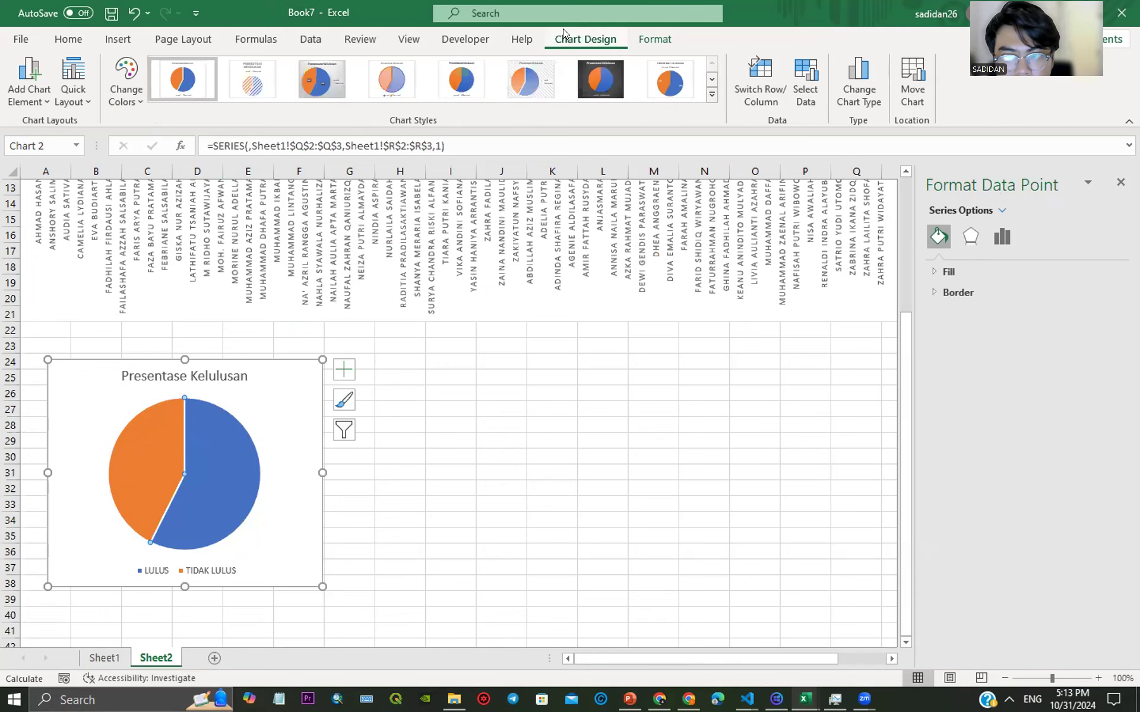
pyautogui.click(621, 79)
pyautogui.click(692, 81)
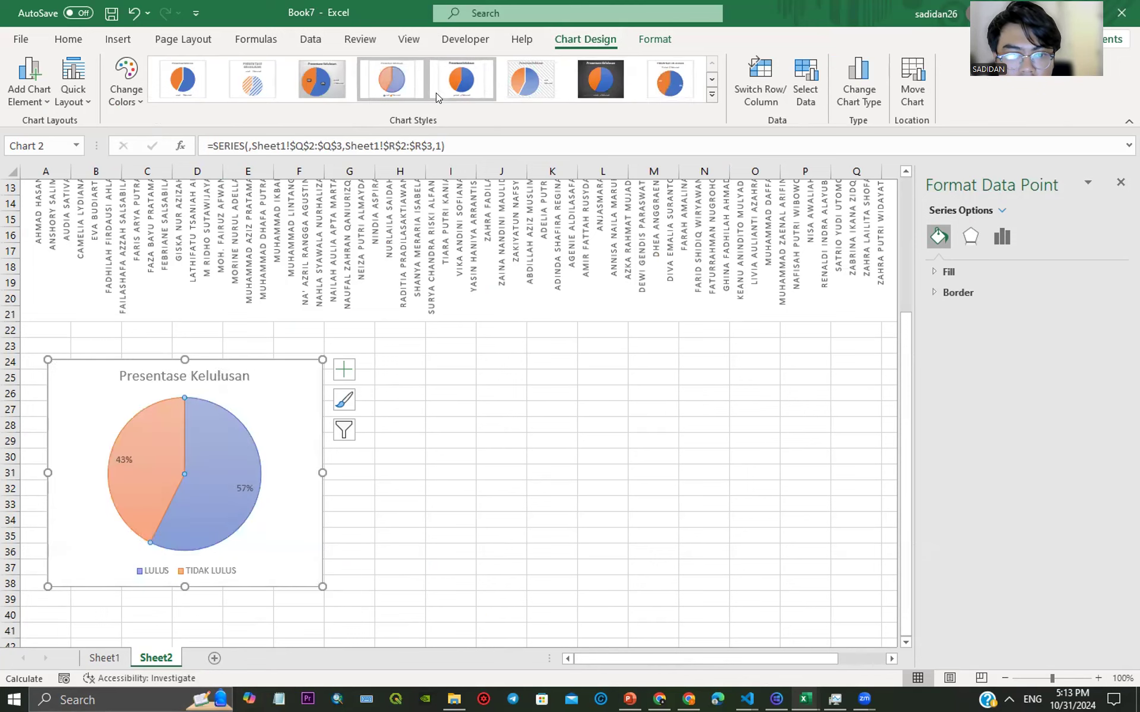
pyautogui.click(348, 90)
pyautogui.click(460, 502)
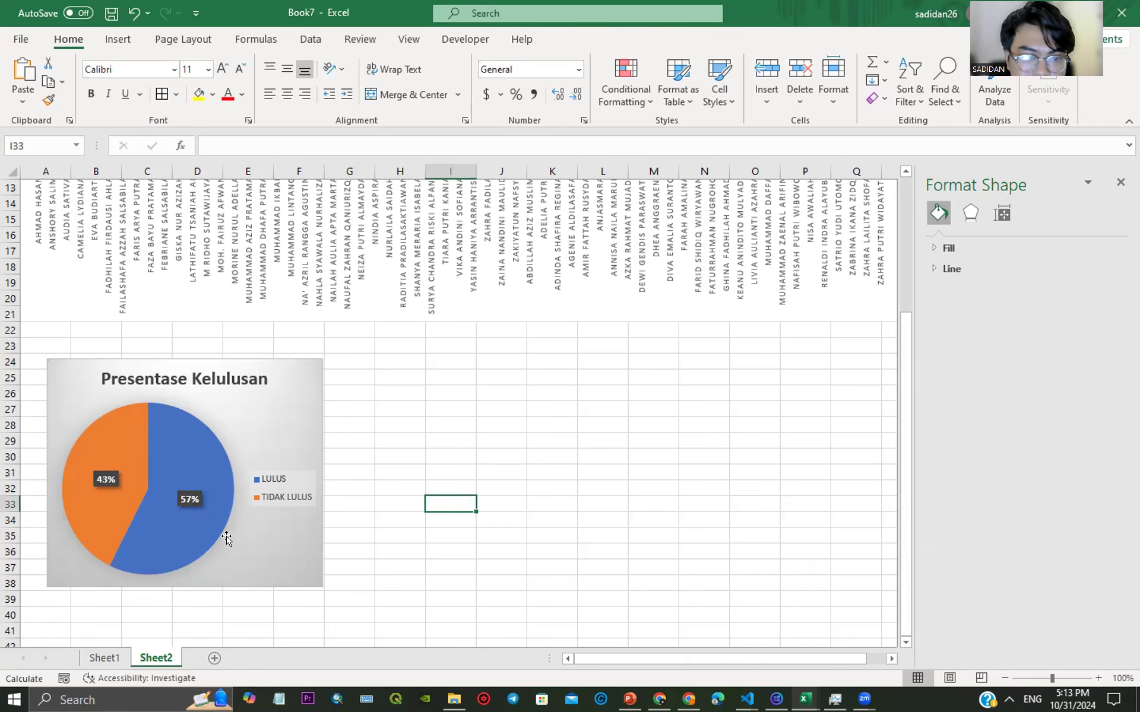
# Step: Try inserting a blank column before the Kuis 1 column on Sheet1, and undo it
pyautogui.click(102, 658)
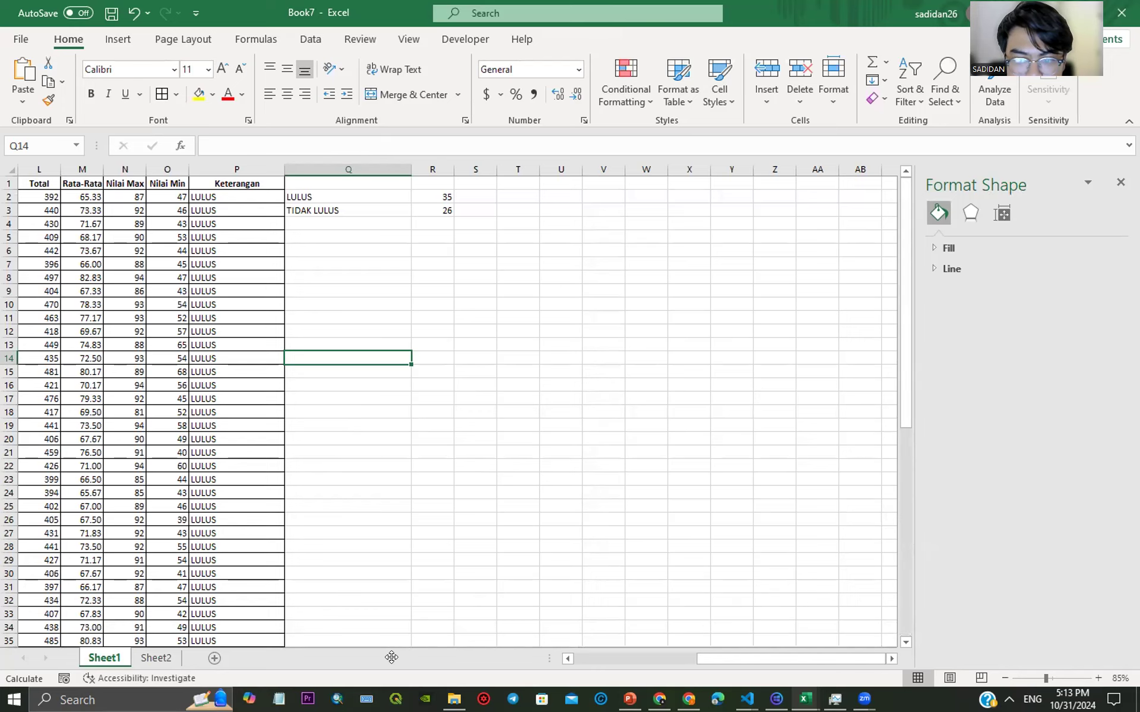
pyautogui.moveTo(721, 655); pyautogui.dragTo(523, 658)
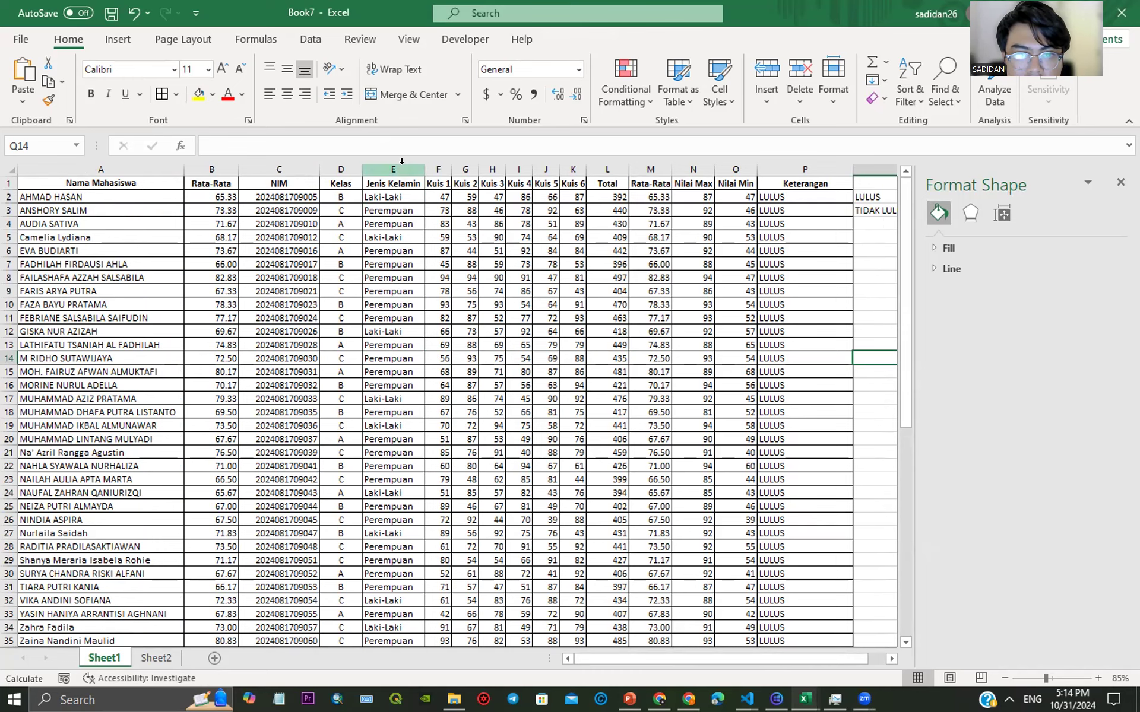
pyautogui.click(432, 166)
pyautogui.rightClick(440, 171)
pyautogui.click(501, 302)
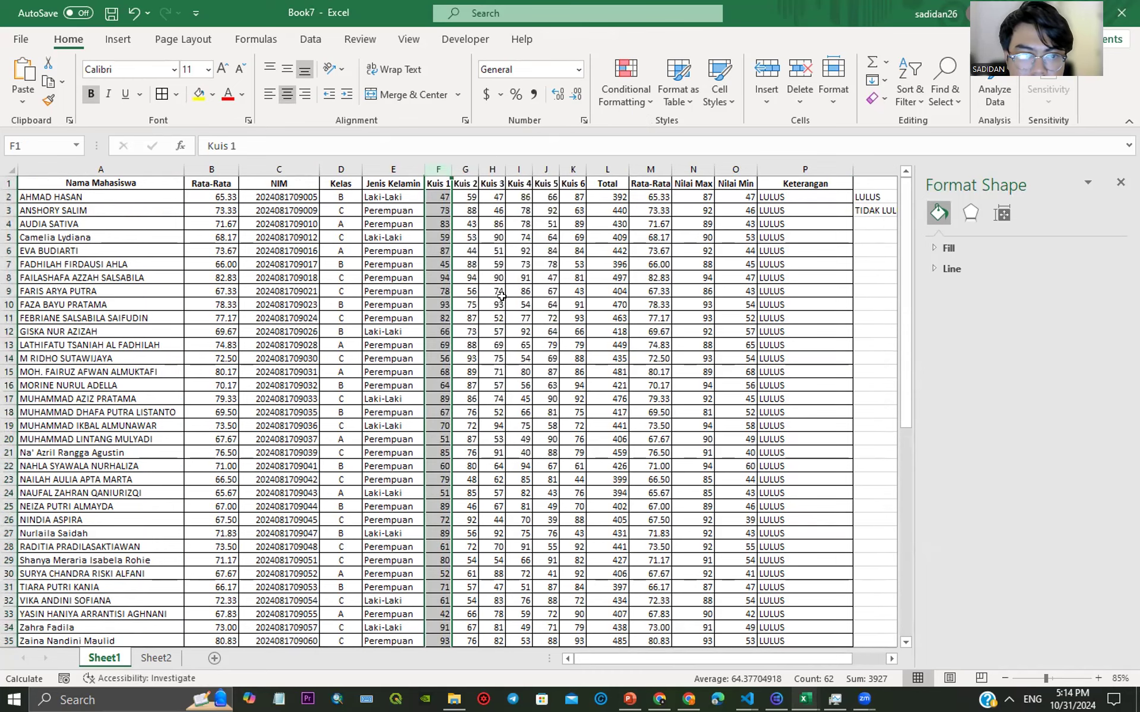
pyautogui.moveTo(94, 195); pyautogui.dragTo(88, 628)
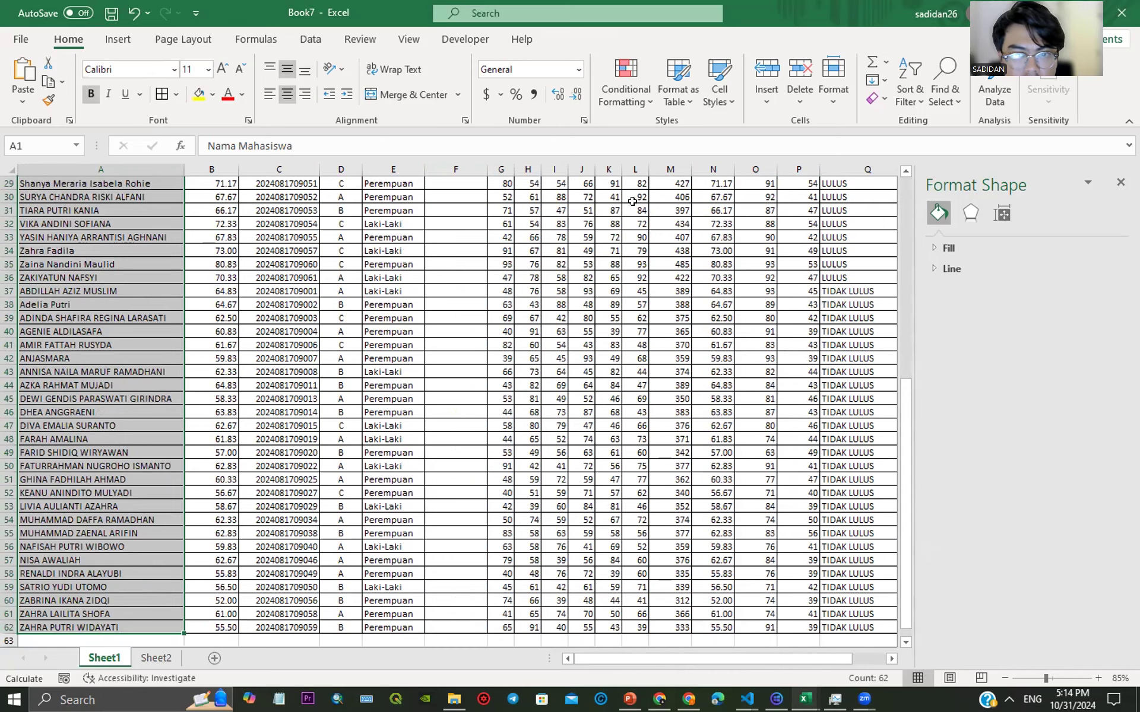
pyautogui.keyDown('ctrl'); pyautogui.click(499, 184); pyautogui.keyUp('ctrl')
pyautogui.moveTo(499, 184); pyautogui.dragTo(553, 233)
pyautogui.scroll(9, 482, 285)
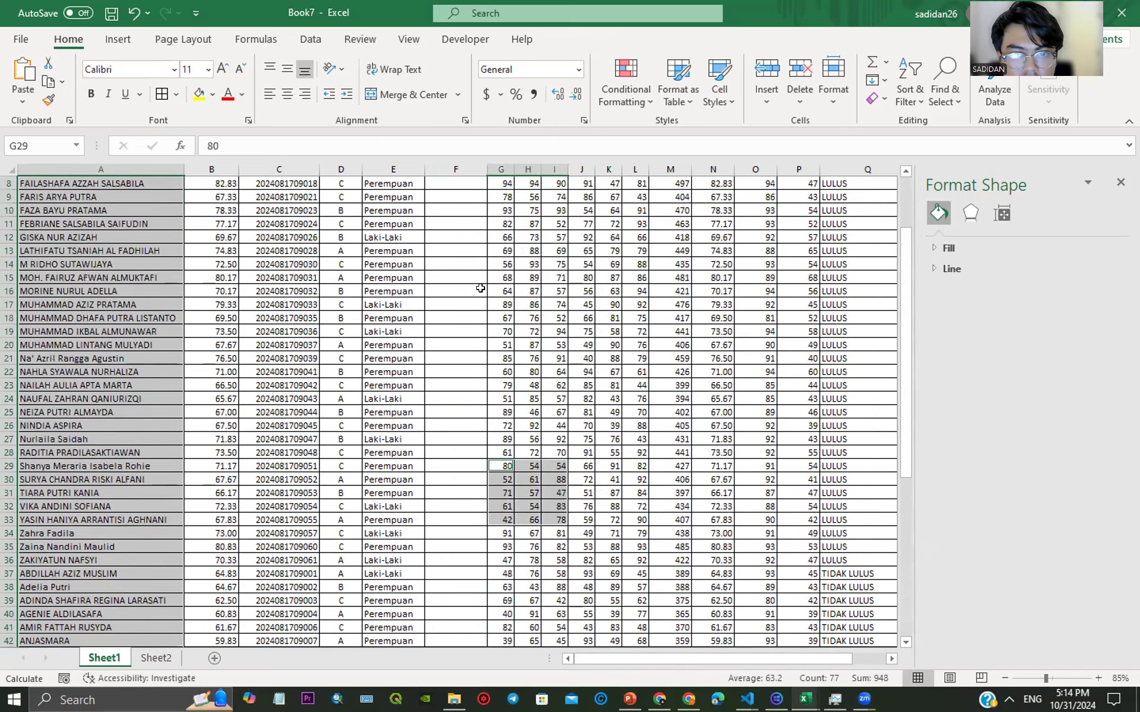
pyautogui.hotkey('ctrl', 'z')
pyautogui.click(60, 182)
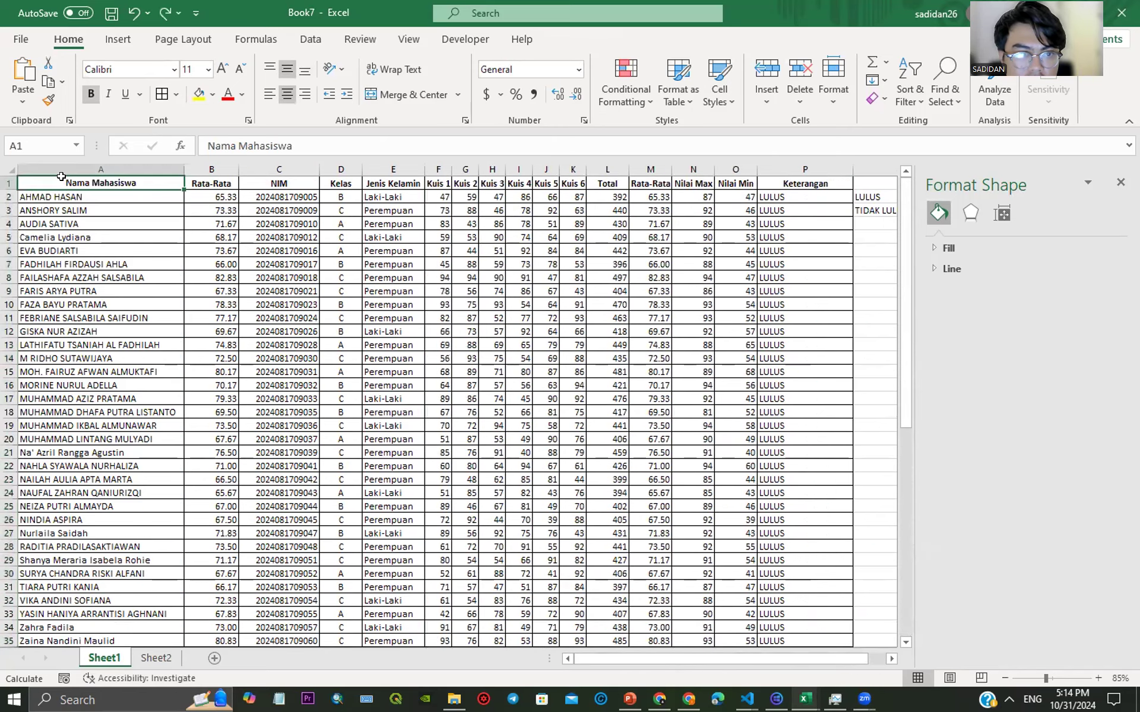
pyautogui.moveTo(57, 197); pyautogui.dragTo(111, 592)
pyautogui.scroll(10, 416, 478)
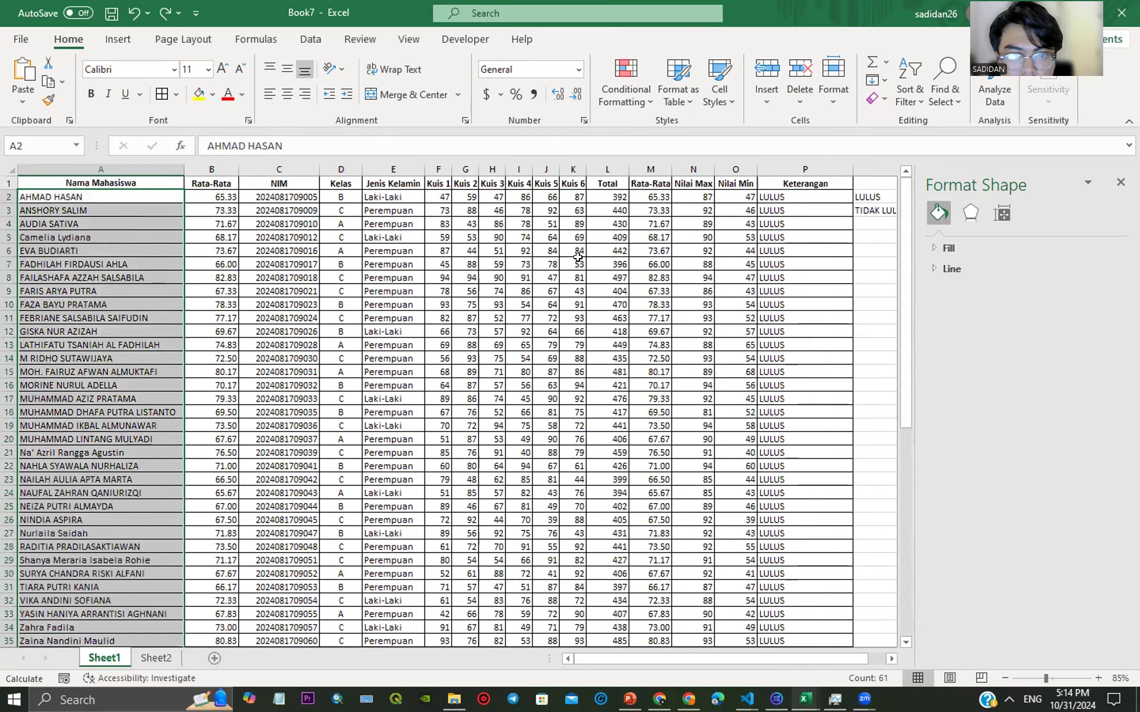
pyautogui.moveTo(437, 196); pyautogui.dragTo(512, 222)
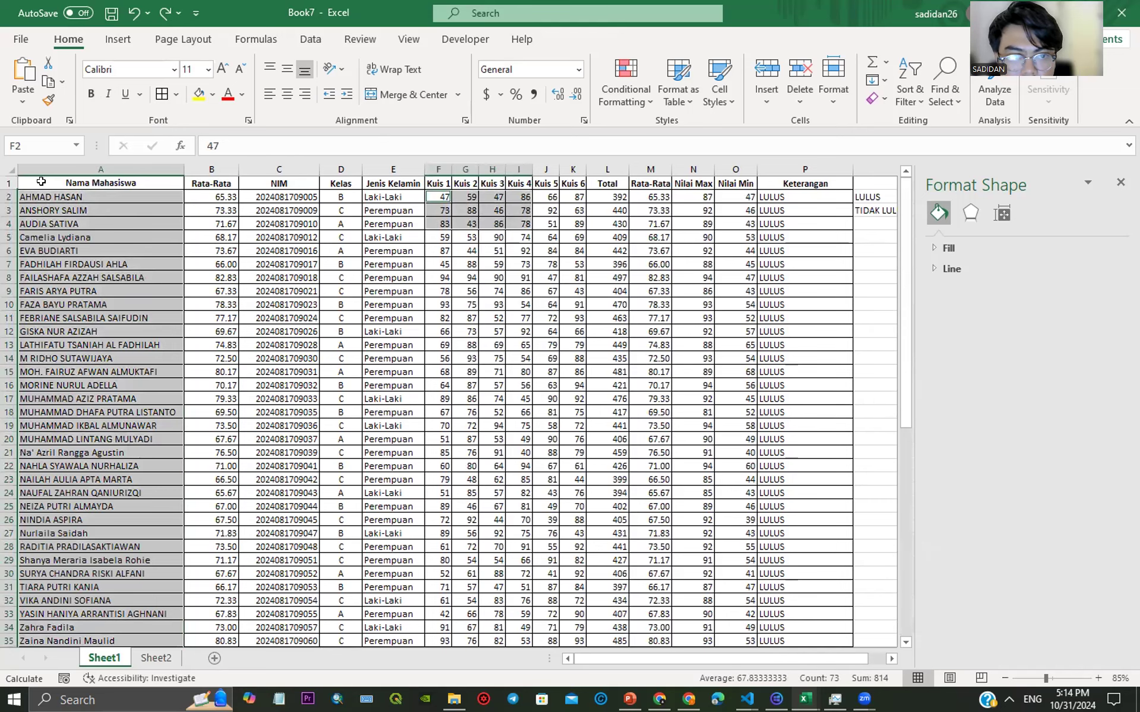
# Step: Insert a recommended line chart of the row 2 student's Kuis 1 to Kuis 6 scores
pyautogui.click(43, 196)
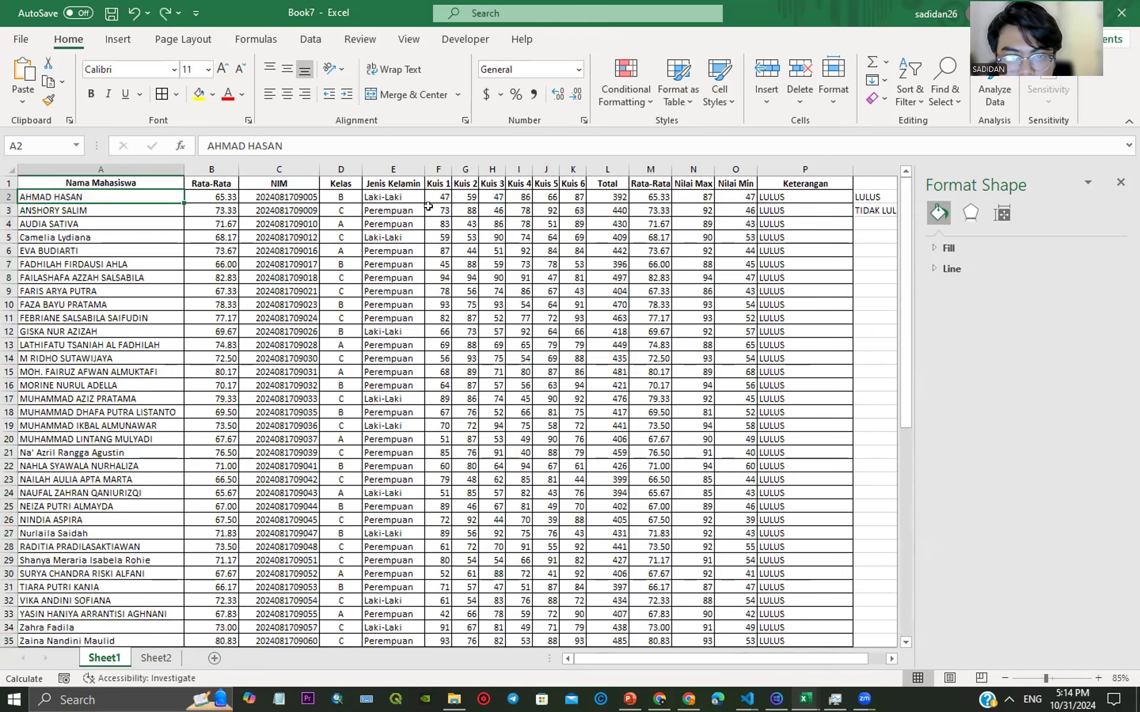
pyautogui.moveTo(438, 196); pyautogui.dragTo(573, 197)
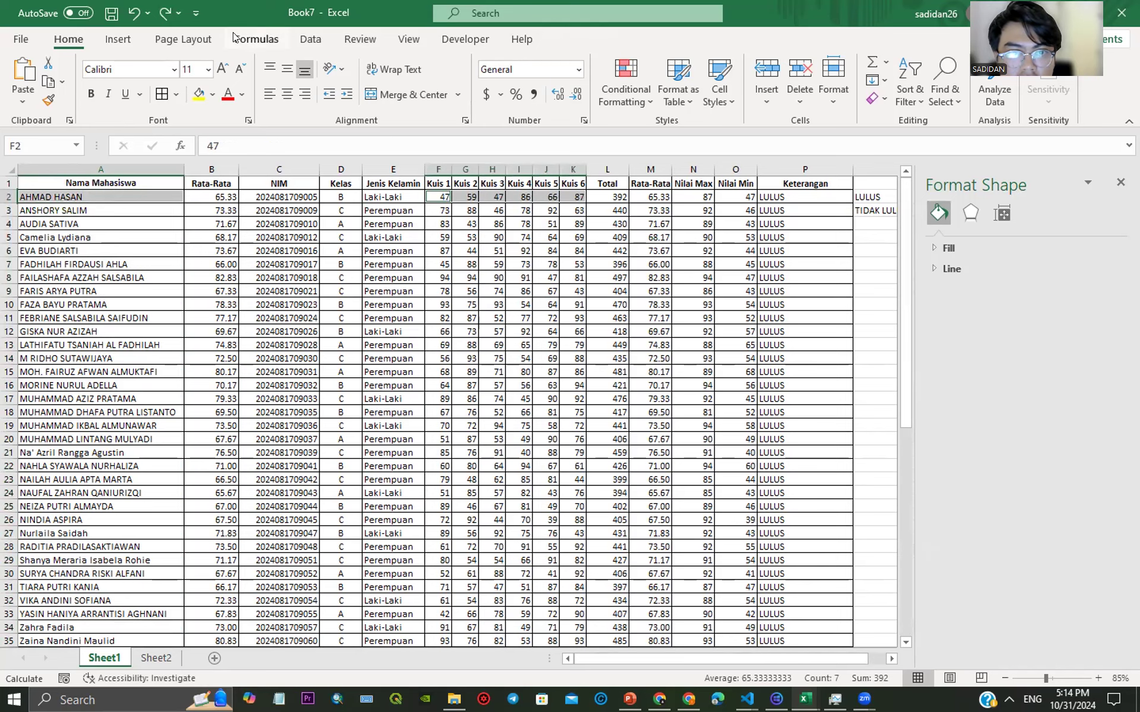
pyautogui.click(118, 38)
pyautogui.click(377, 77)
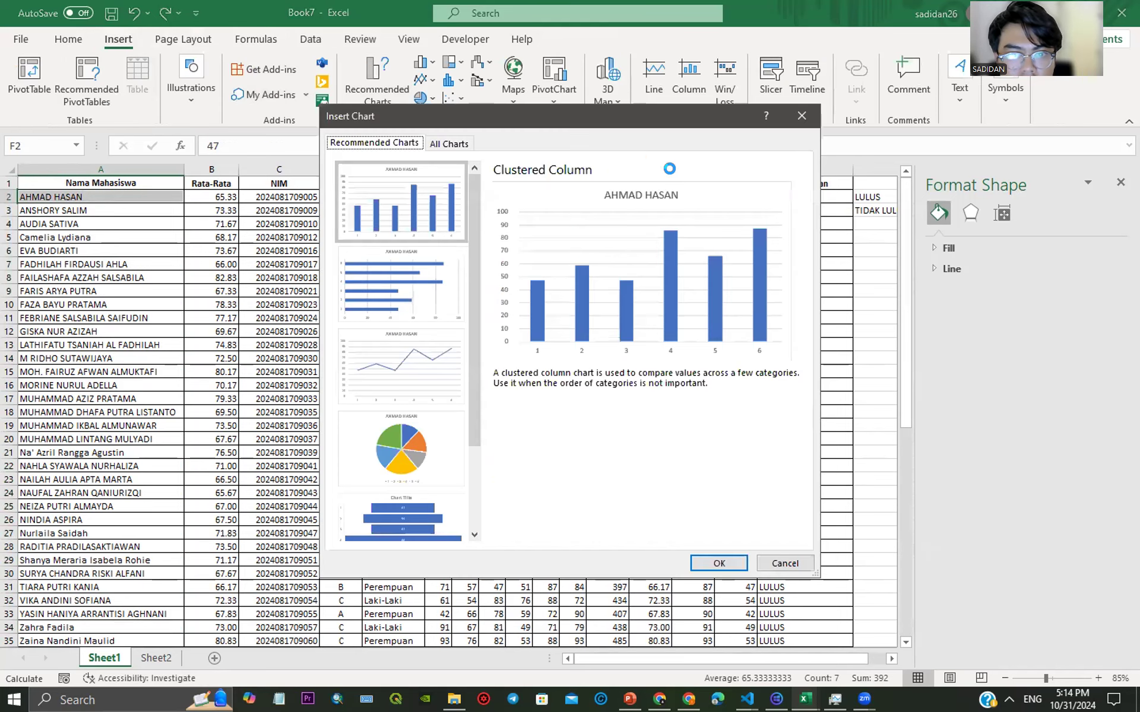
pyautogui.click(420, 345)
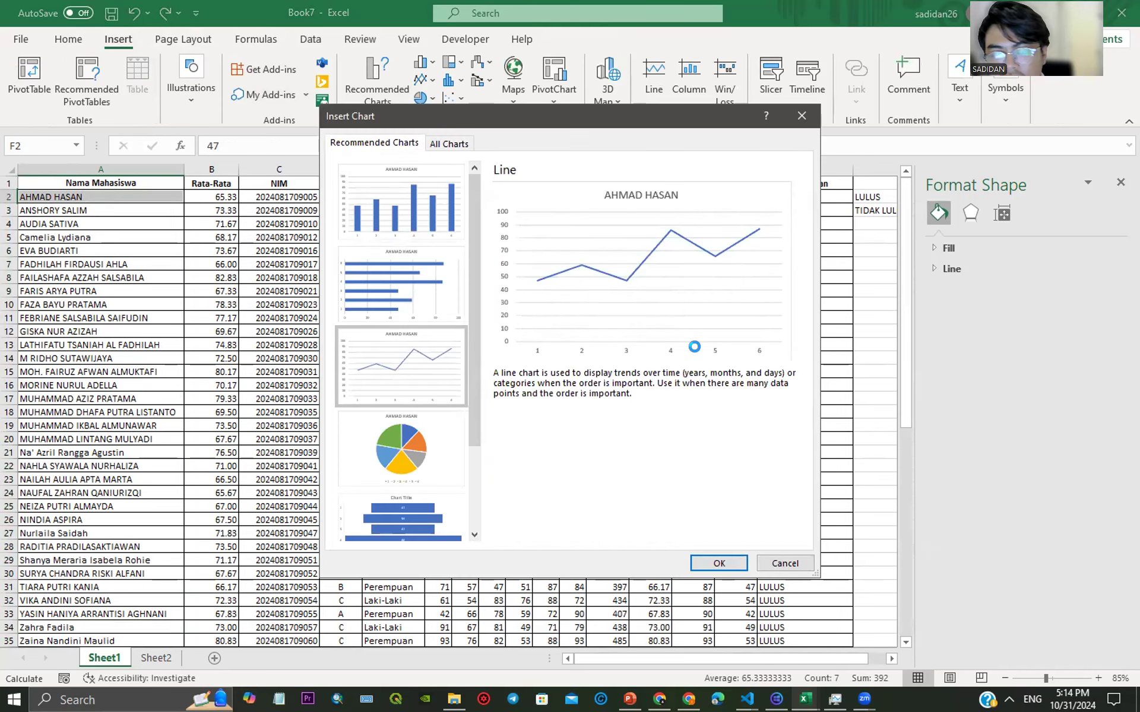
pyautogui.click(719, 562)
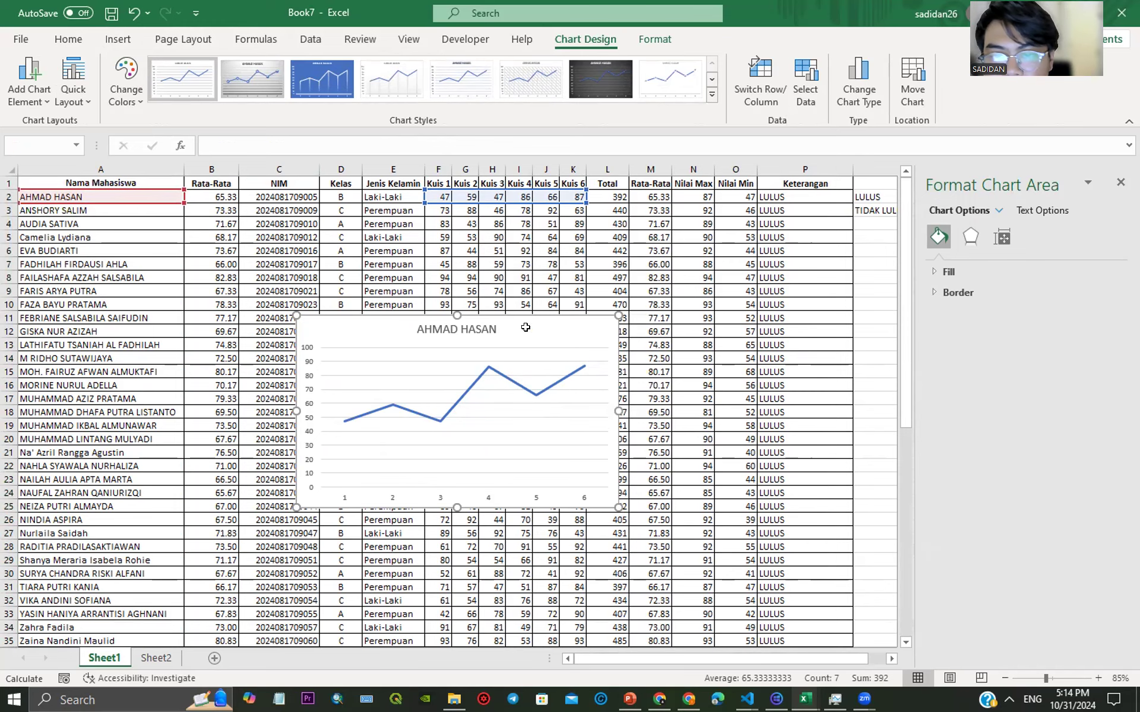
# Step: Replace the single-student chart with a line chart comparing the Kuis 1 to Kuis 6 scores of the students in rows 2 and 3
pyautogui.press('Delete')
pyautogui.moveTo(101, 196); pyautogui.dragTo(125, 212)
pyautogui.moveTo(438, 193); pyautogui.dragTo(573, 211)
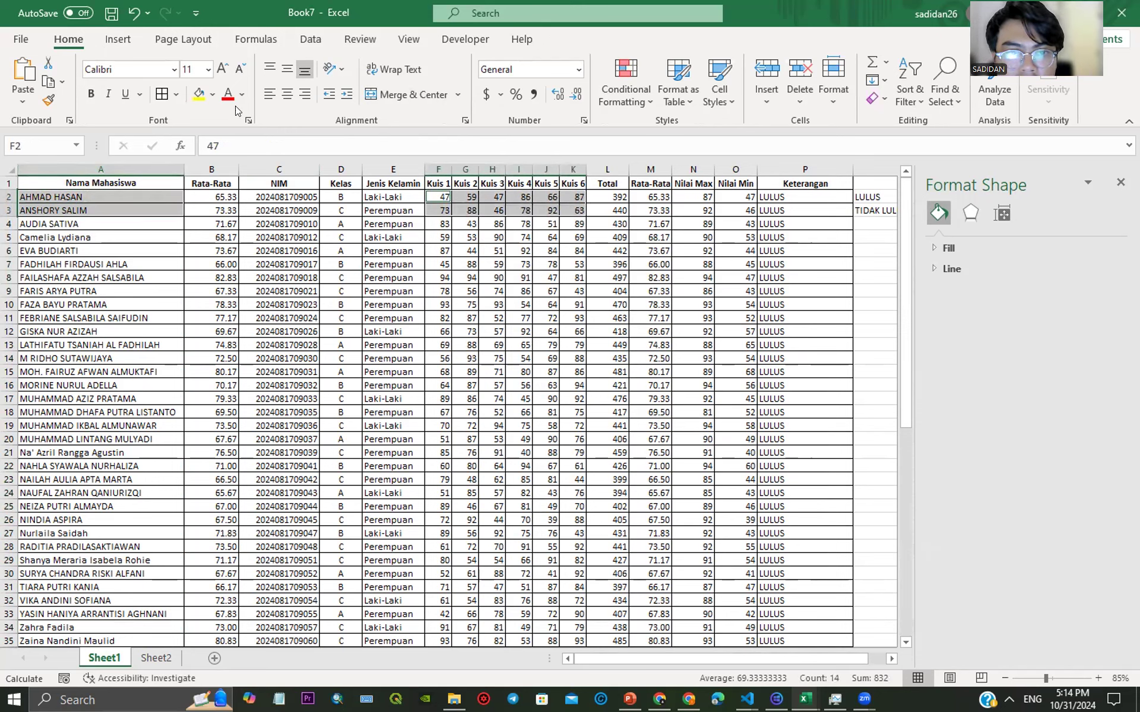
pyautogui.click(118, 39)
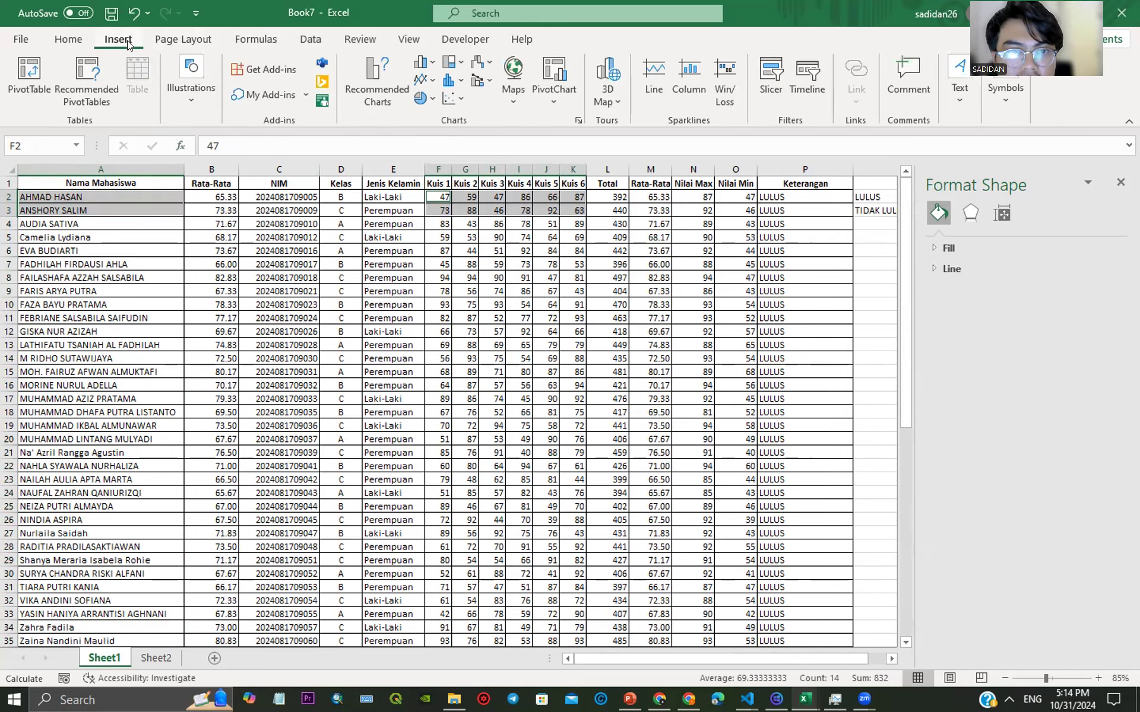
pyautogui.click(373, 76)
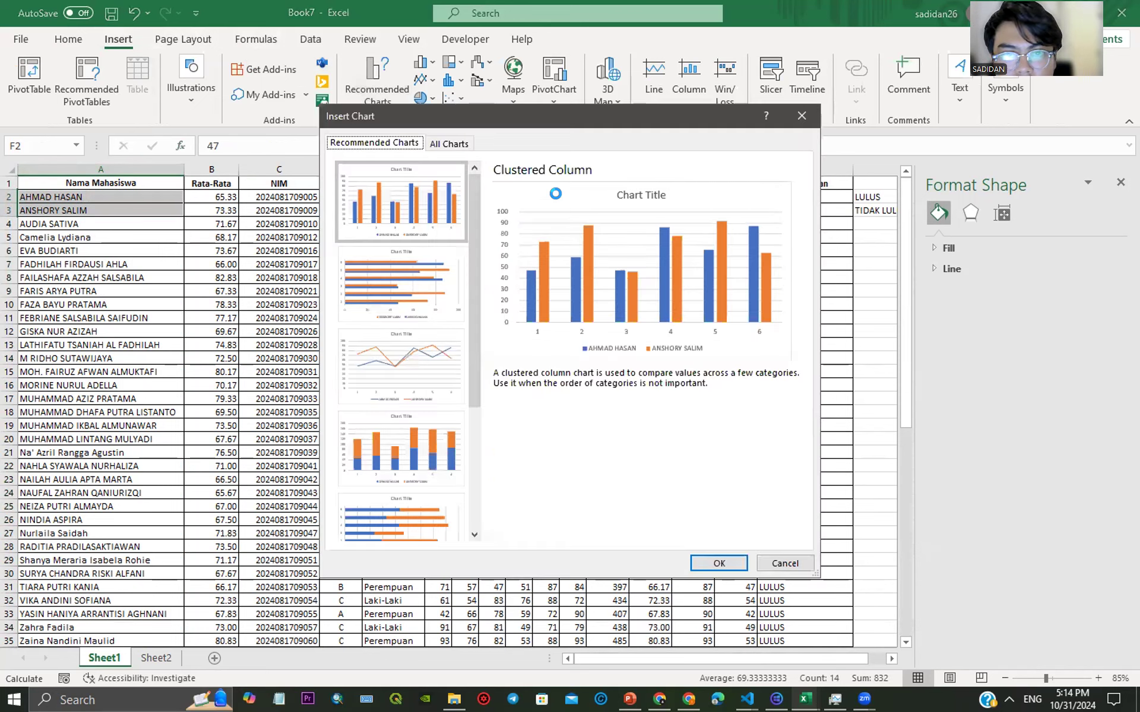
pyautogui.click(384, 341)
pyautogui.click(719, 563)
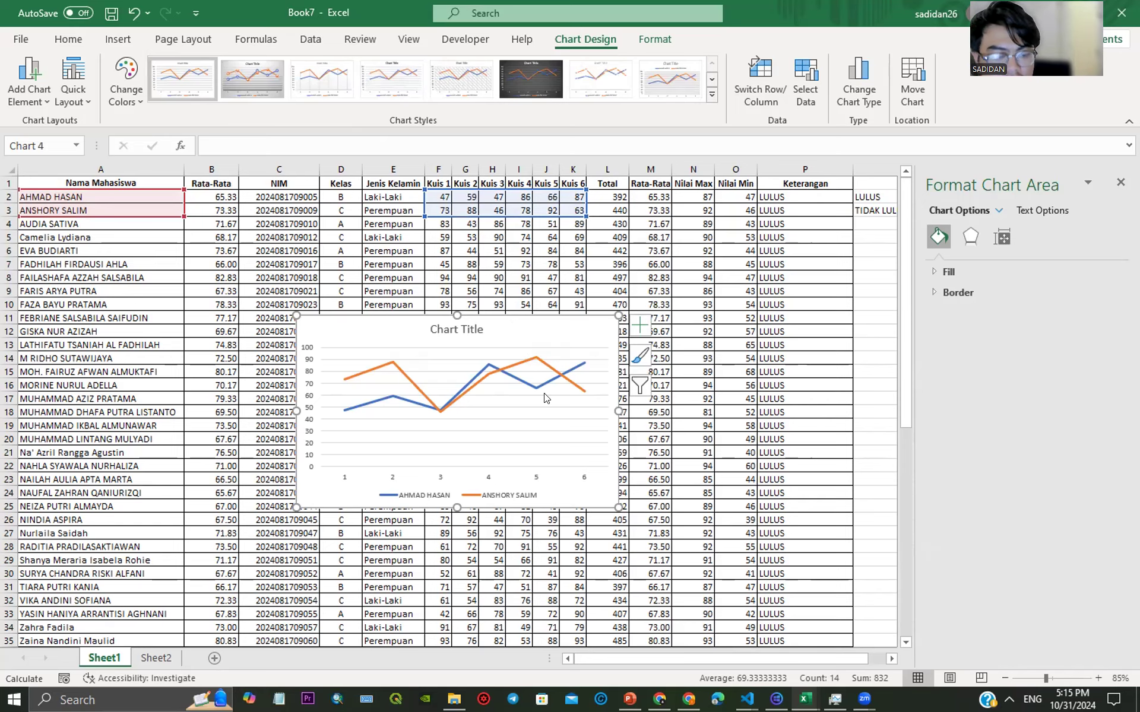
# Step: Delete the two-student line chart from Sheet1 and return to Sheet2
pyautogui.press('Delete')
pyautogui.click(137, 659)
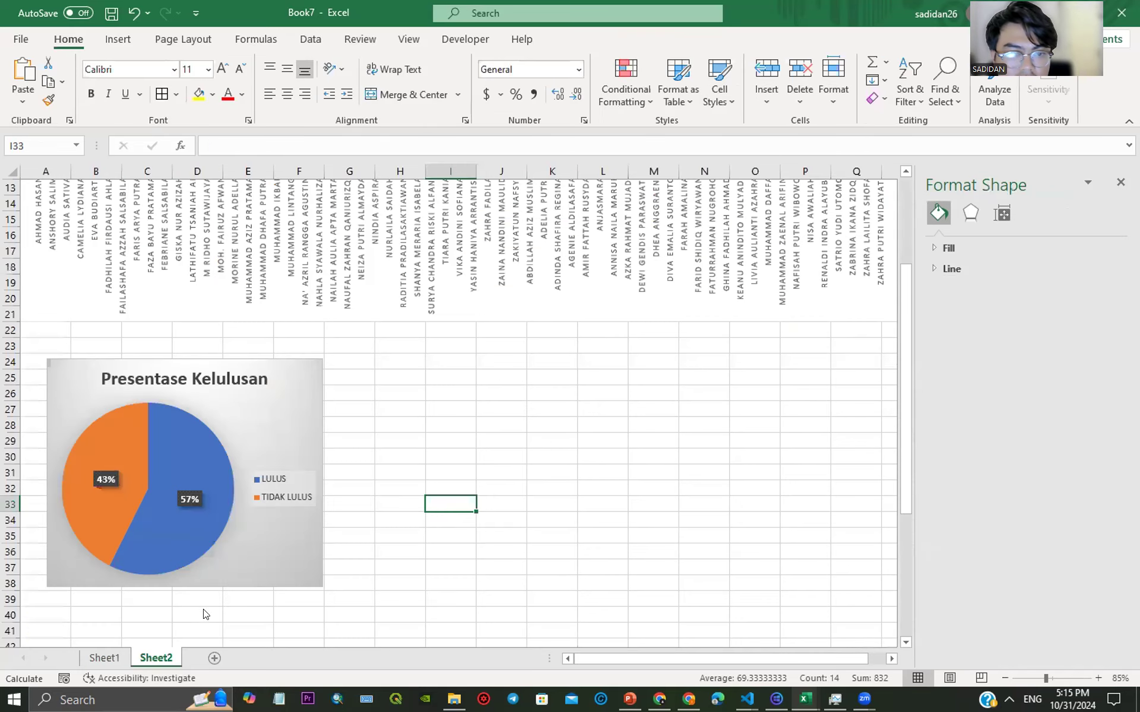
# Step: Paste the two-student Kuis 1 to Kuis 6 line chart onto Sheet2 beside the Presentase Kelulusan pie chart
pyautogui.click(528, 469)
pyautogui.click(401, 377)
pyautogui.hotkey('ctrl', 'v')
pyautogui.click(855, 488)
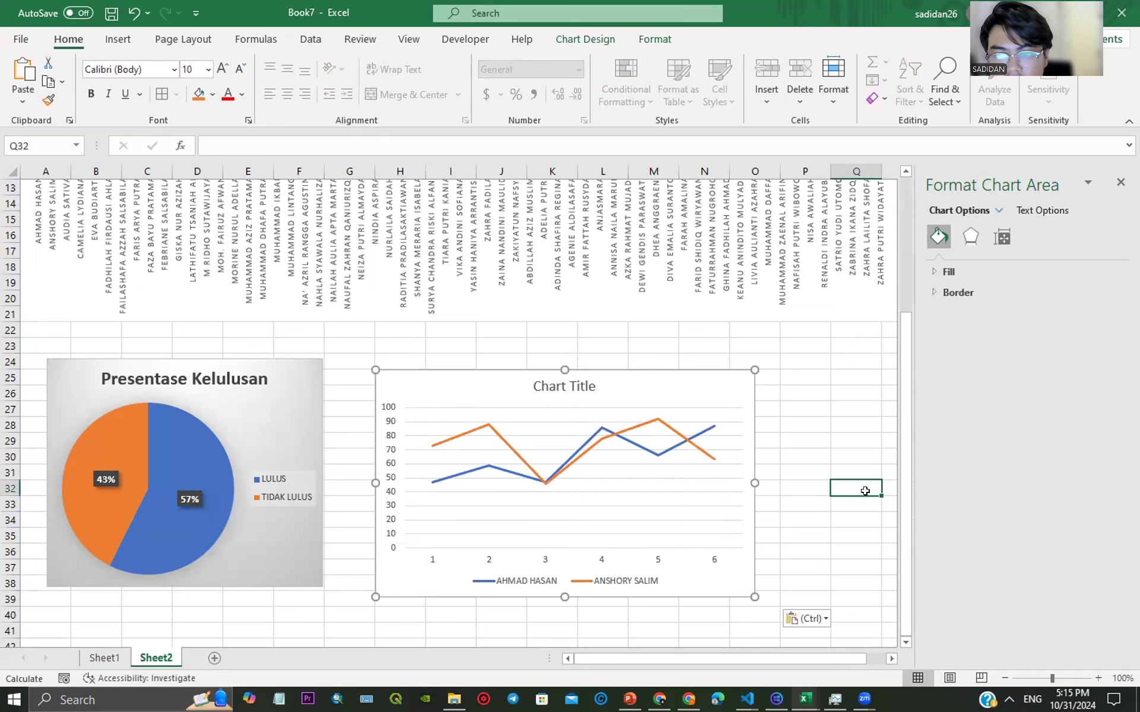
# Step: Fill the Sheet1 header row from Nama Mahasiswa to Keterangan (A1:P1) with a light blue theme color
pyautogui.click(105, 658)
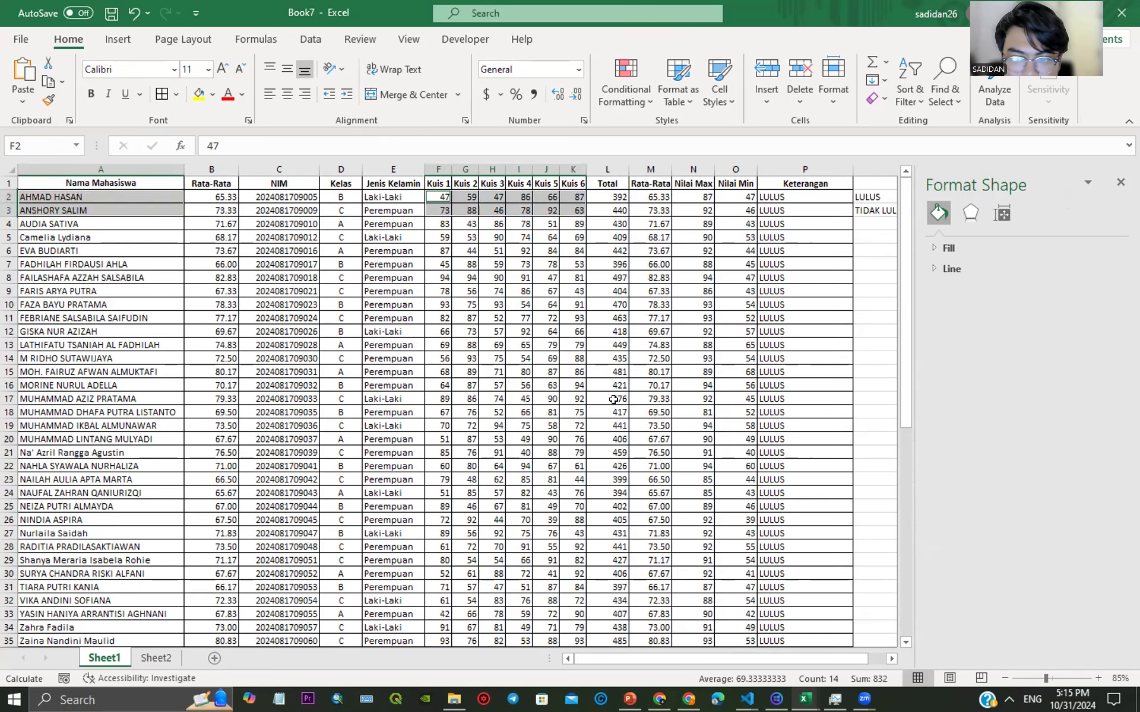
pyautogui.scroll(-10, 623, 386)
pyautogui.scroll(10, 624, 386)
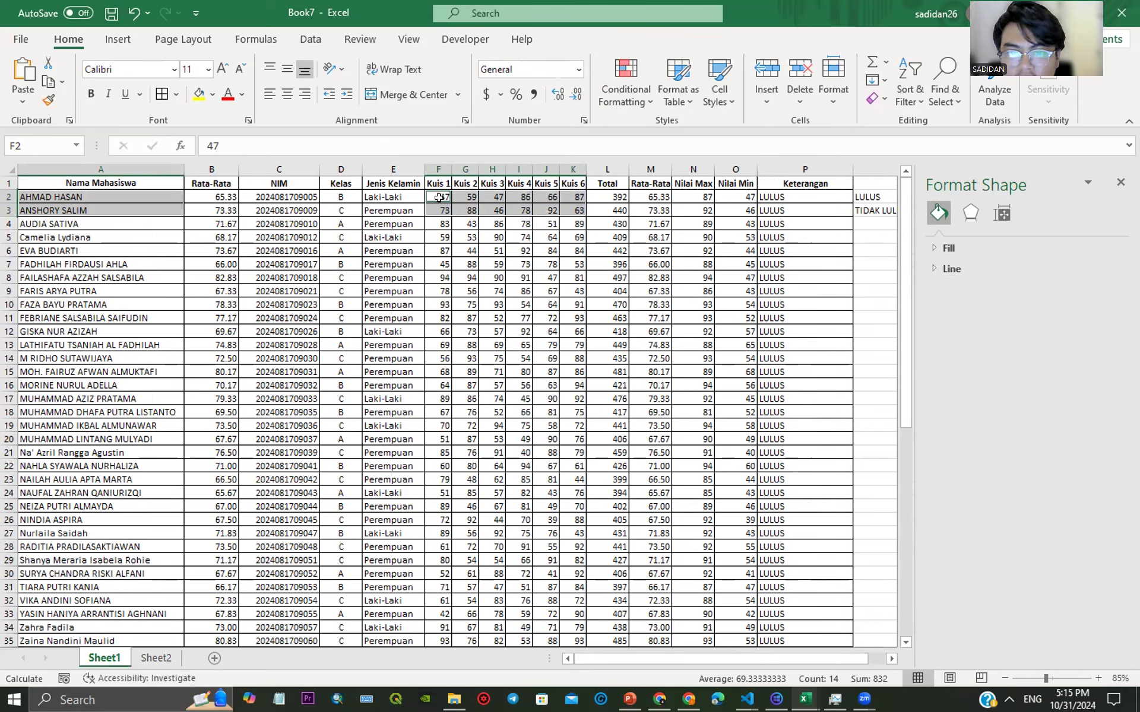
pyautogui.click(457, 196)
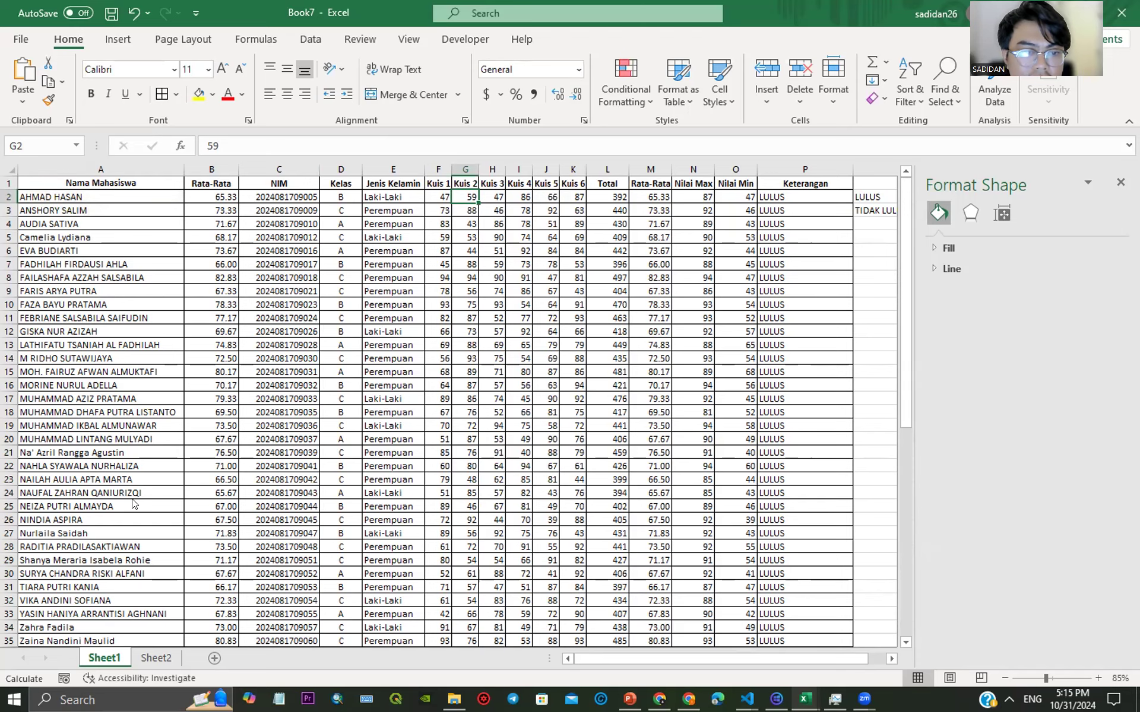
pyautogui.keyDown('ctrl'); pyautogui.scroll(1, 166, 277); pyautogui.keyUp('ctrl')
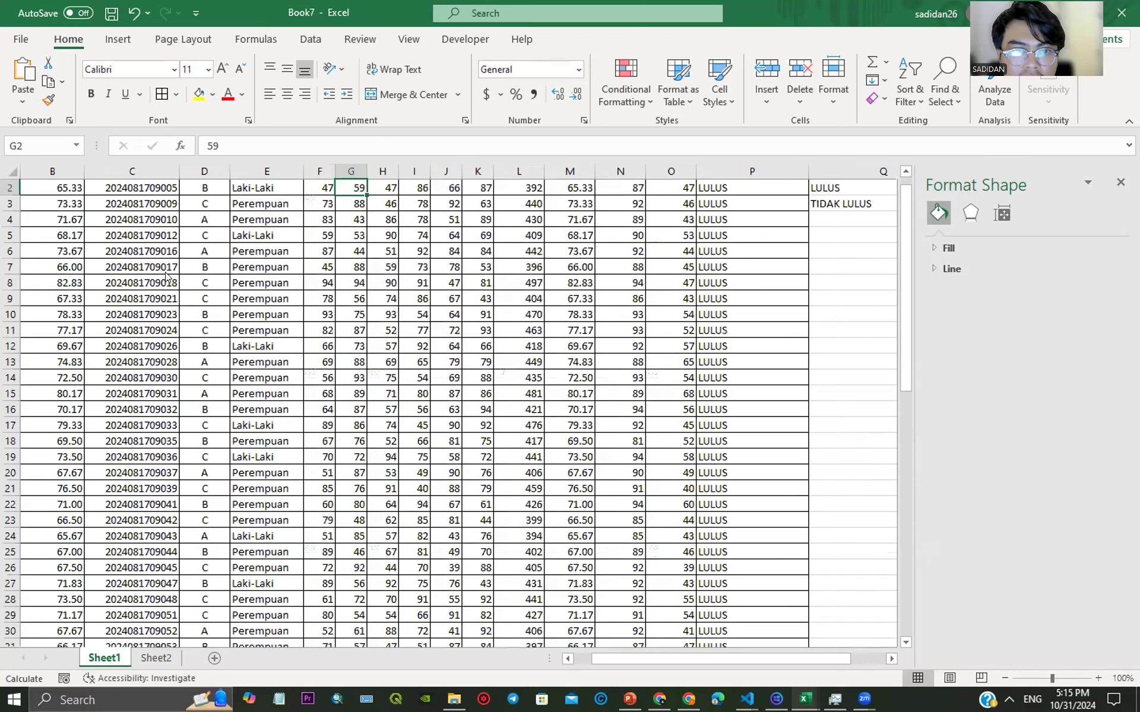
pyautogui.scroll(1, 217, 389)
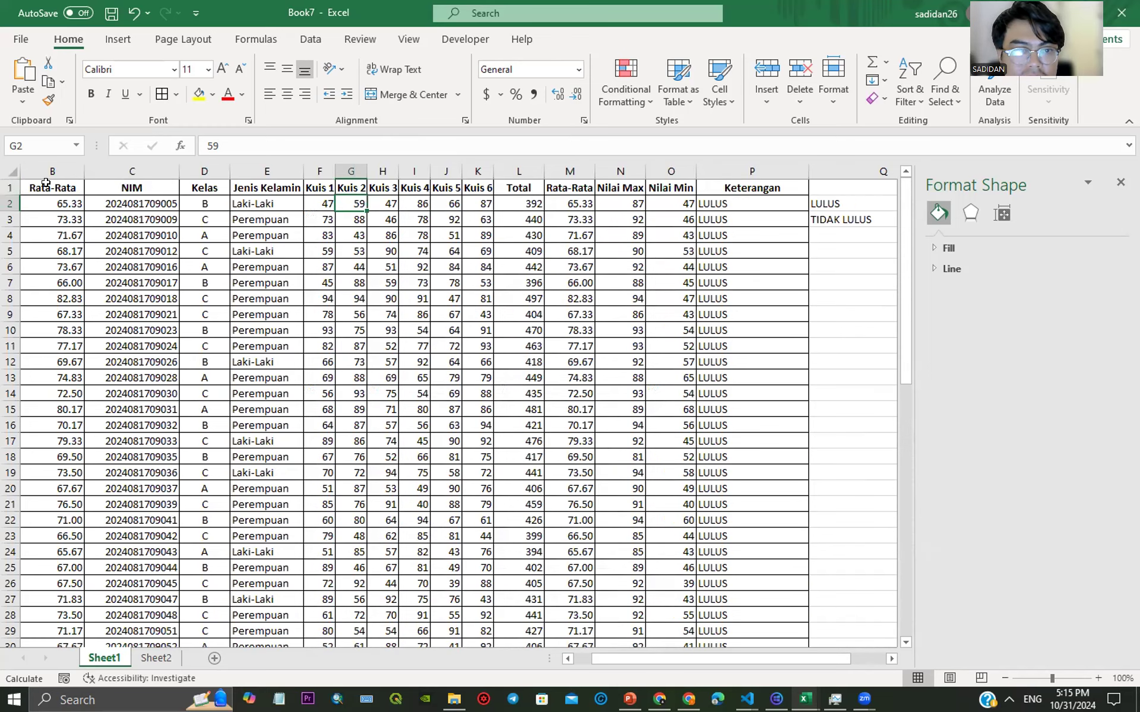
pyautogui.moveTo(45, 185); pyautogui.dragTo(205, 188)
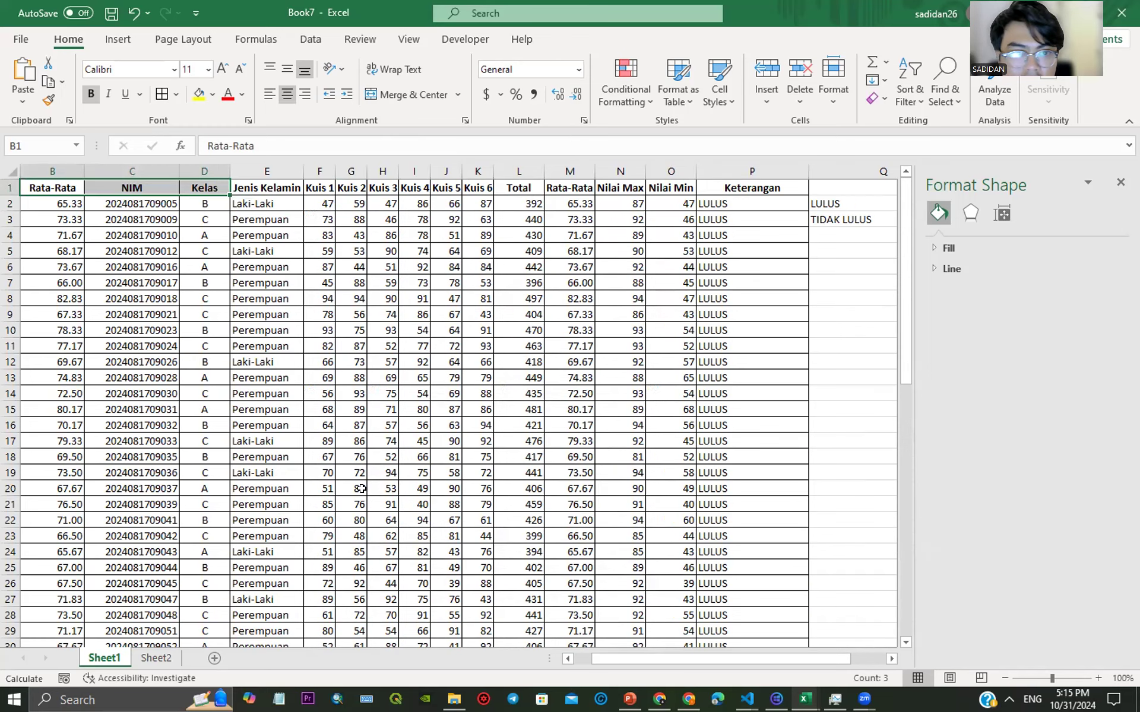
pyautogui.moveTo(654, 662); pyautogui.dragTo(636, 666)
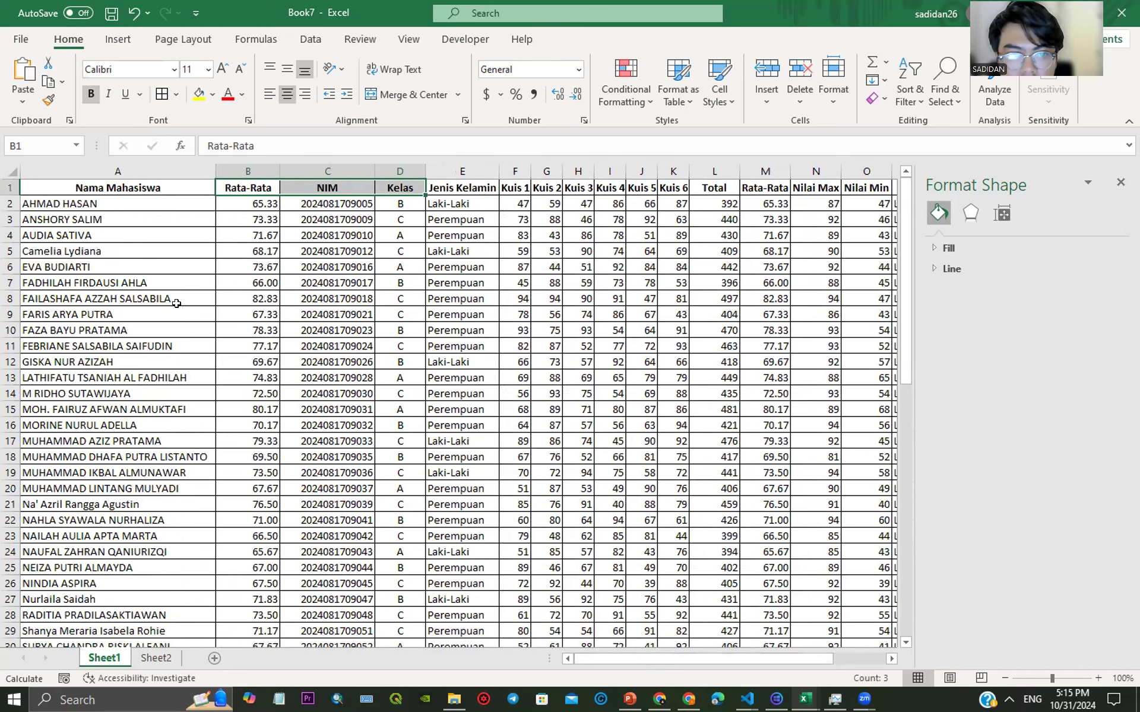
pyautogui.moveTo(149, 188); pyautogui.dragTo(614, 188)
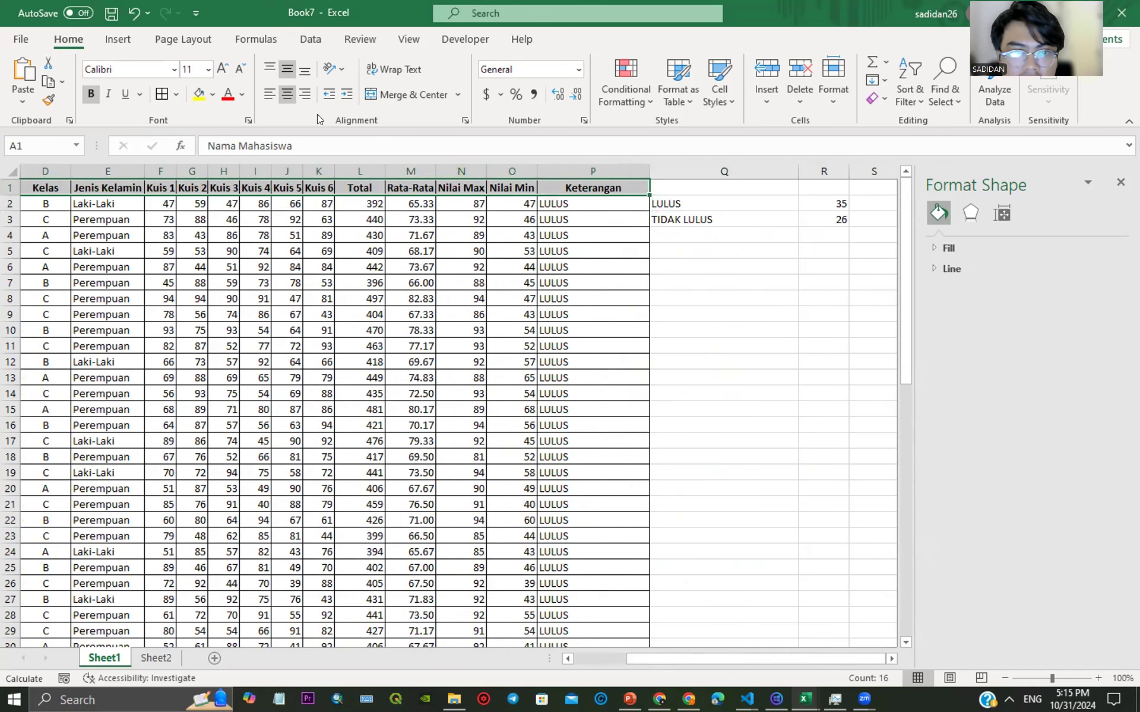
pyautogui.click(212, 95)
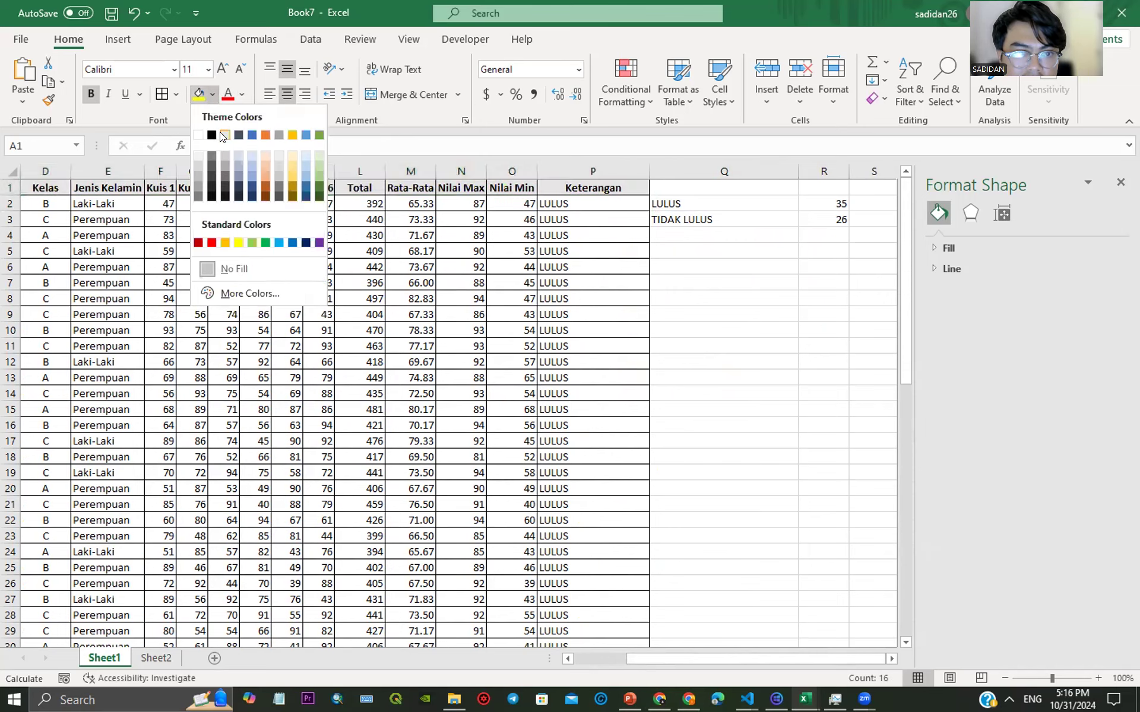
pyautogui.click(249, 166)
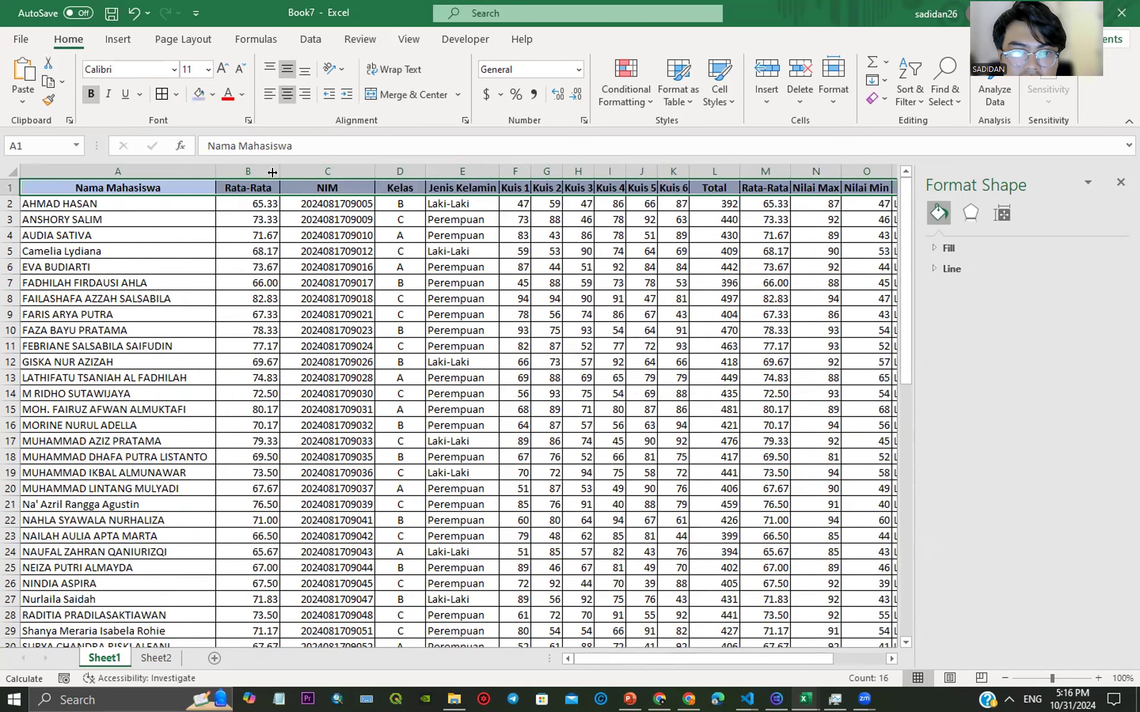
# Step: Open Insert Function and examine the descriptions of recently used functions such as HYPERLINK, COUNT, MAX, STDEV and SUMIF
pyautogui.click(237, 38)
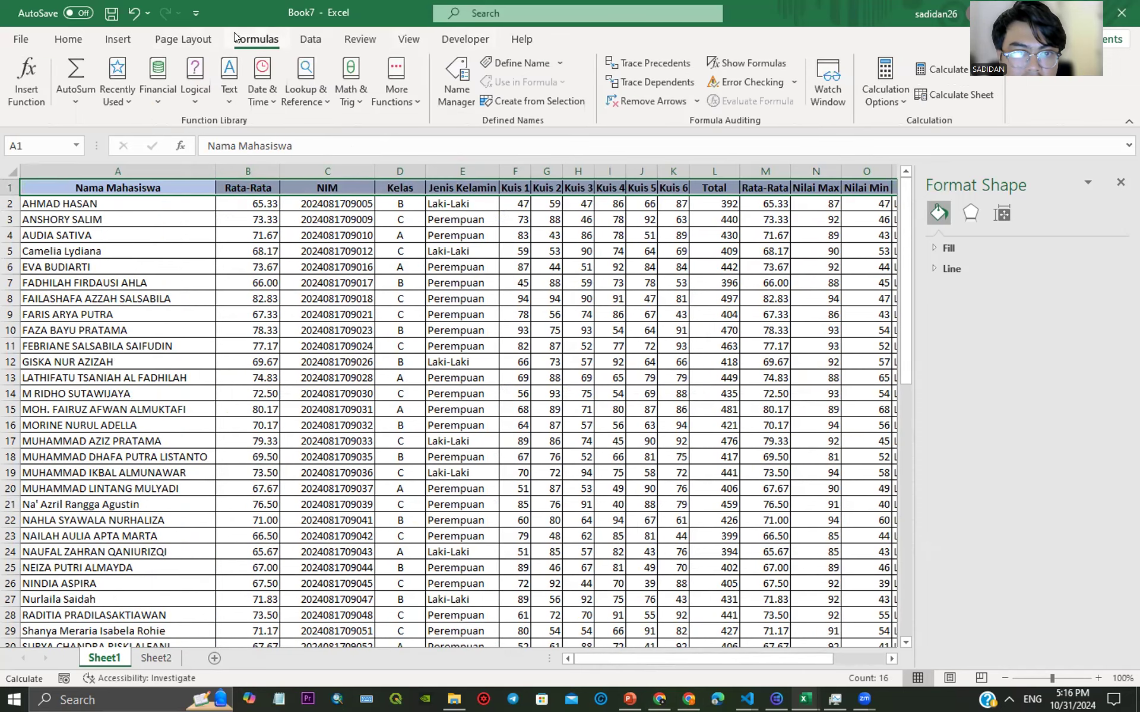
pyautogui.click(32, 103)
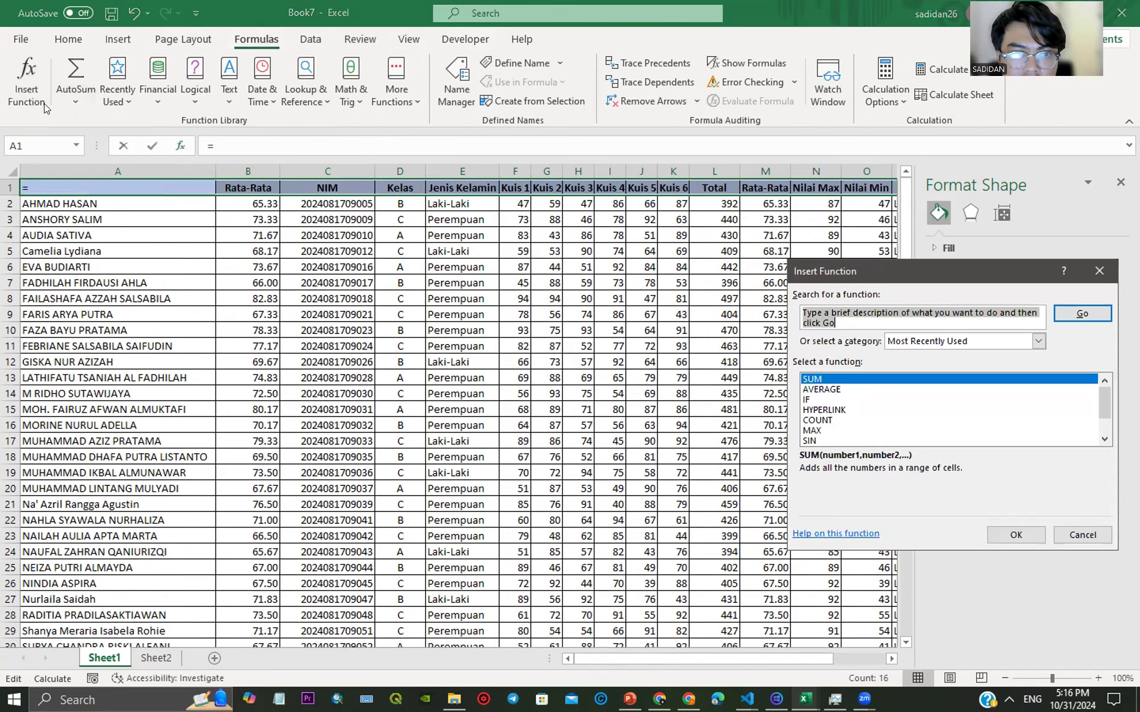
pyautogui.click(830, 409)
pyautogui.click(830, 422)
pyautogui.click(828, 432)
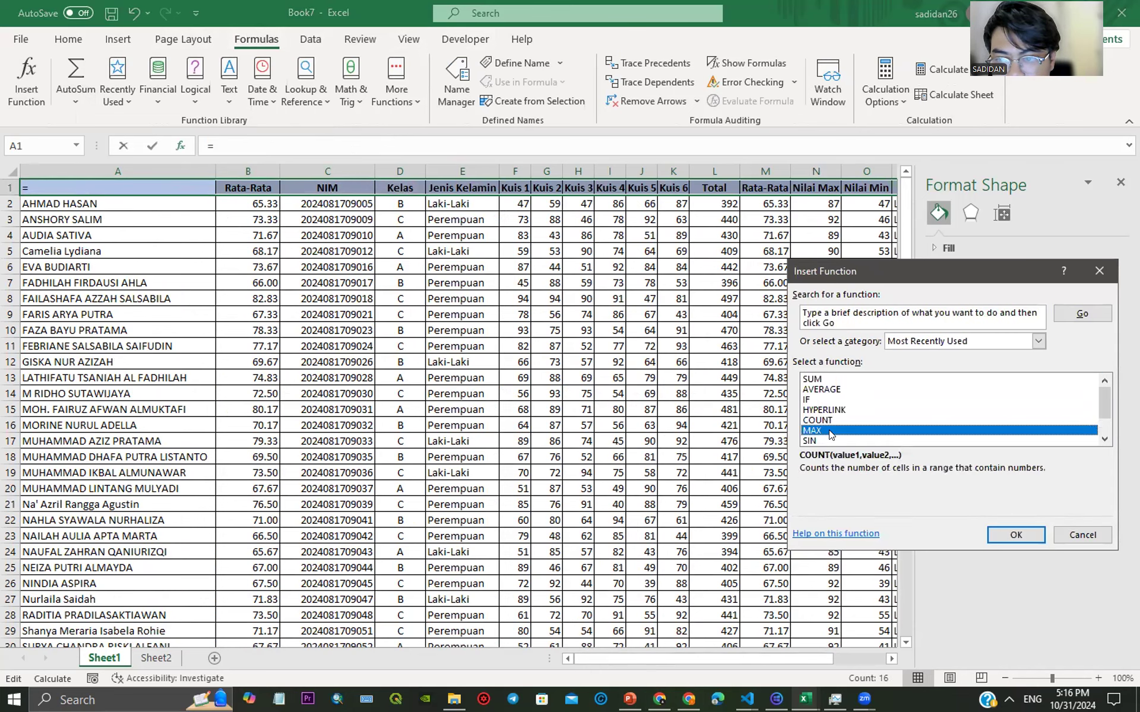
pyautogui.scroll(-1, 828, 437)
pyautogui.click(819, 411)
pyautogui.press('Down')
pyautogui.click(827, 429)
pyautogui.click(829, 440)
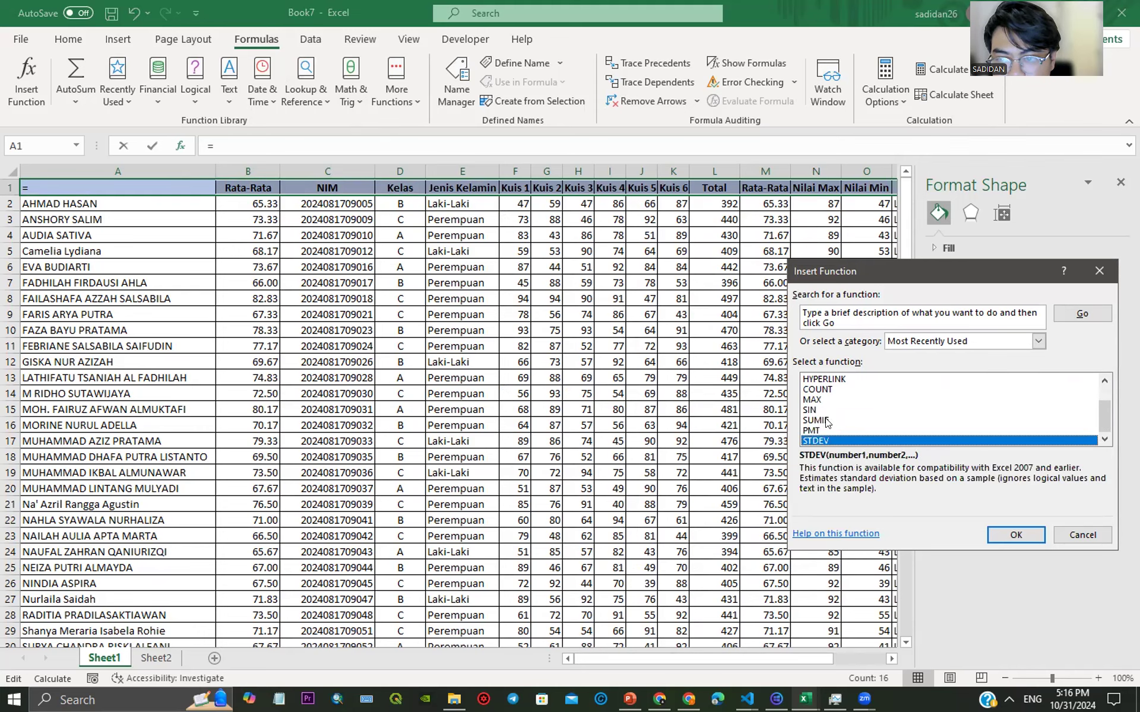
pyautogui.click(826, 420)
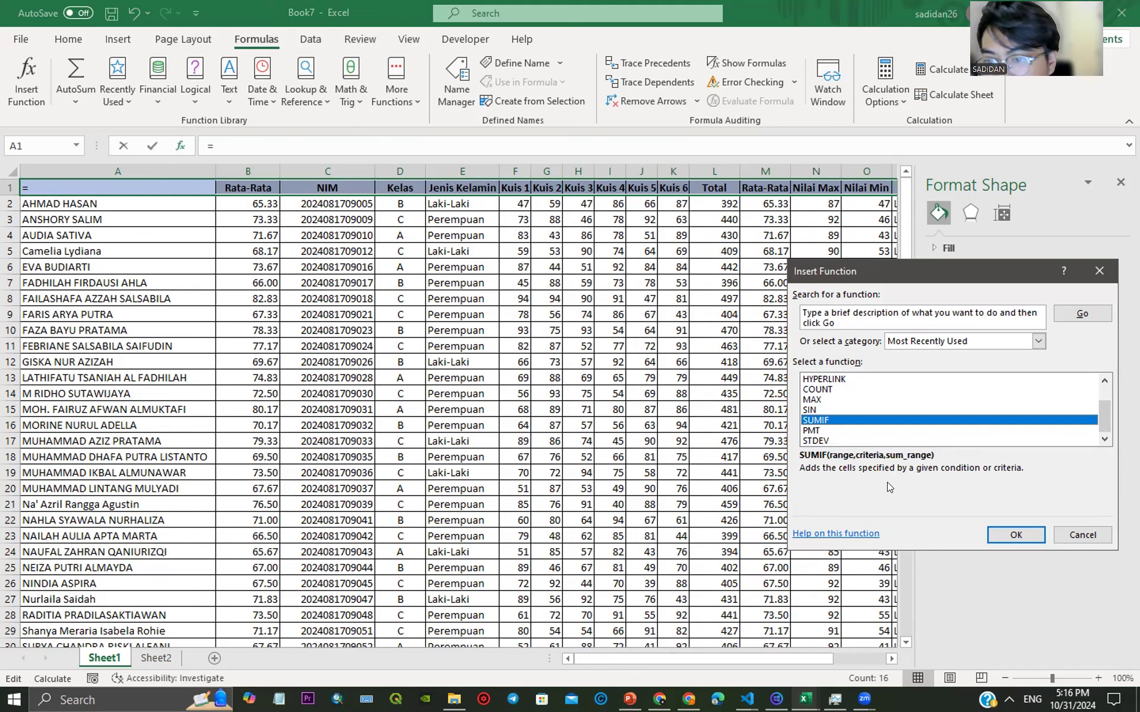
# Step: Browse the Statistical, Logical and Most Recently Used function categories, and leave Insert Function without inserting anything
pyautogui.click(1038, 341)
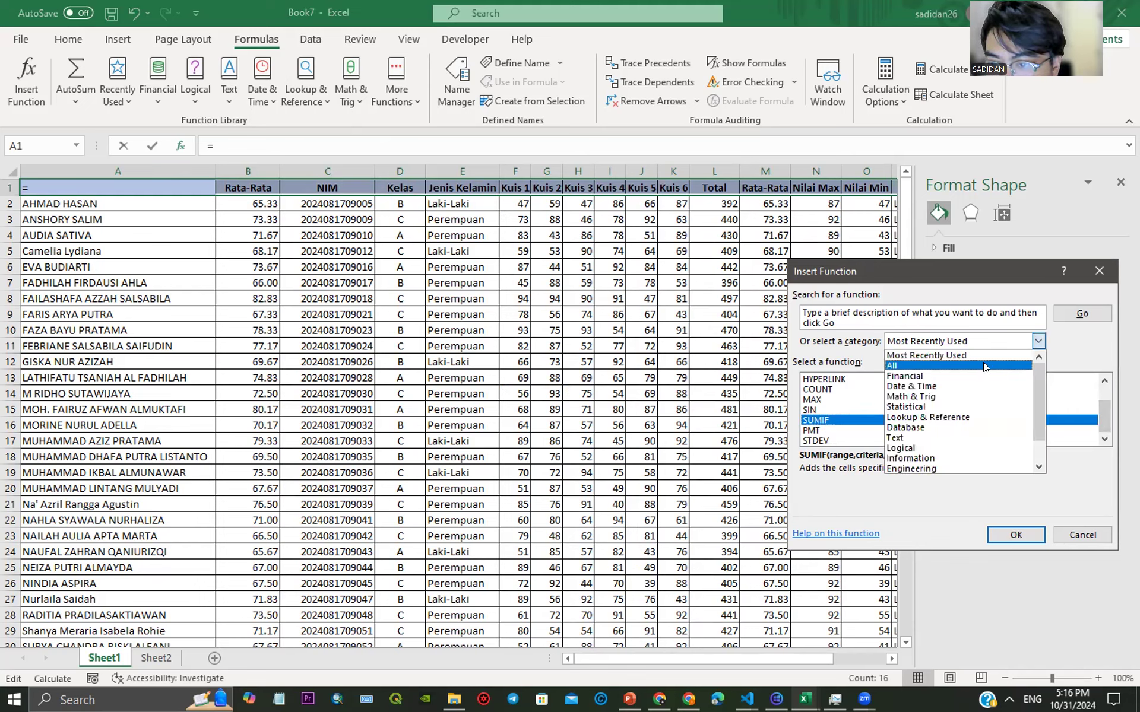
pyautogui.click(914, 407)
pyautogui.scroll(-7, 877, 397)
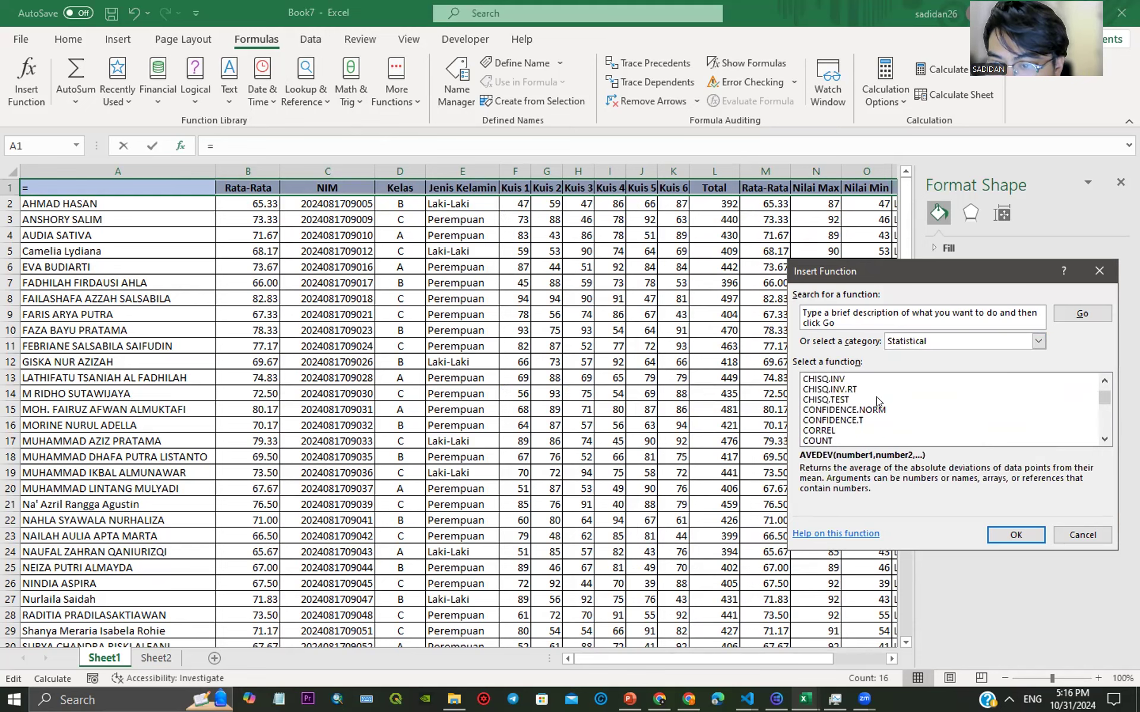
pyautogui.scroll(-15, 878, 401)
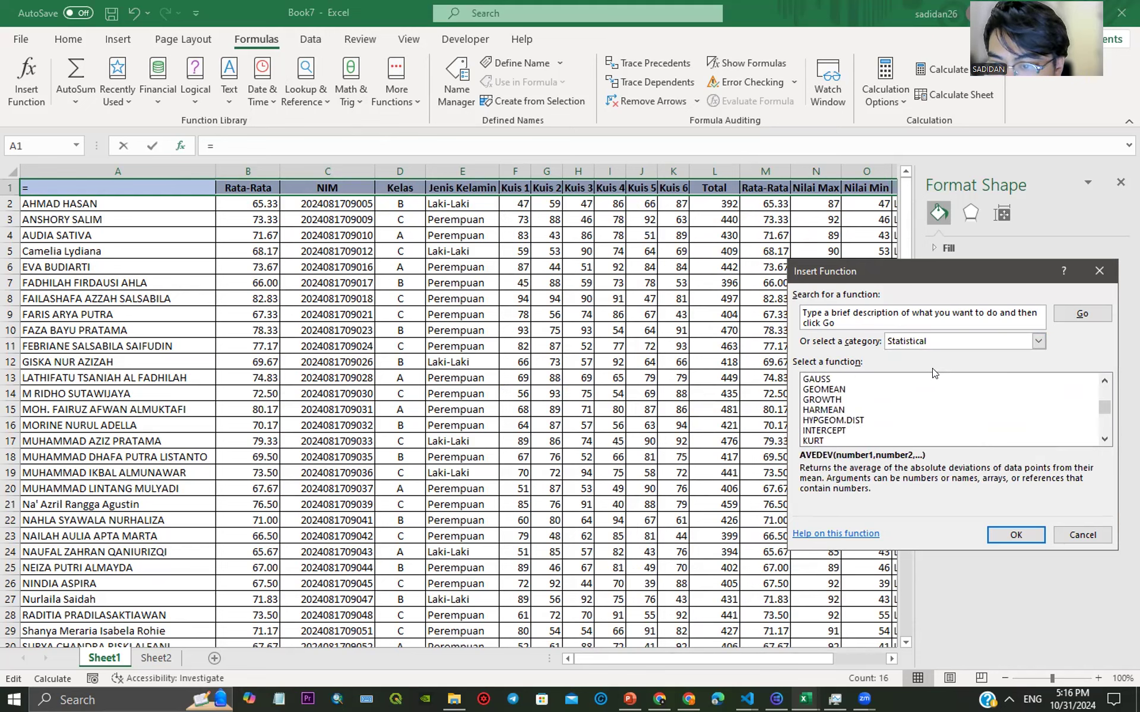
pyautogui.click(1038, 340)
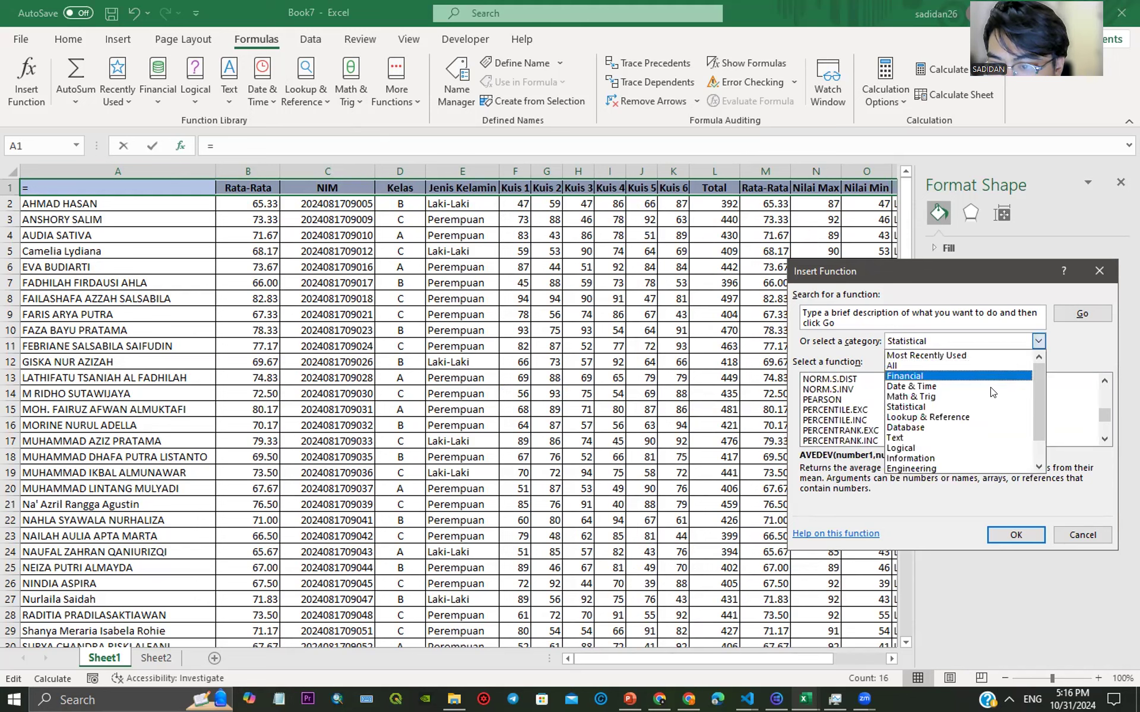
pyautogui.click(970, 447)
pyautogui.scroll(-2, 835, 390)
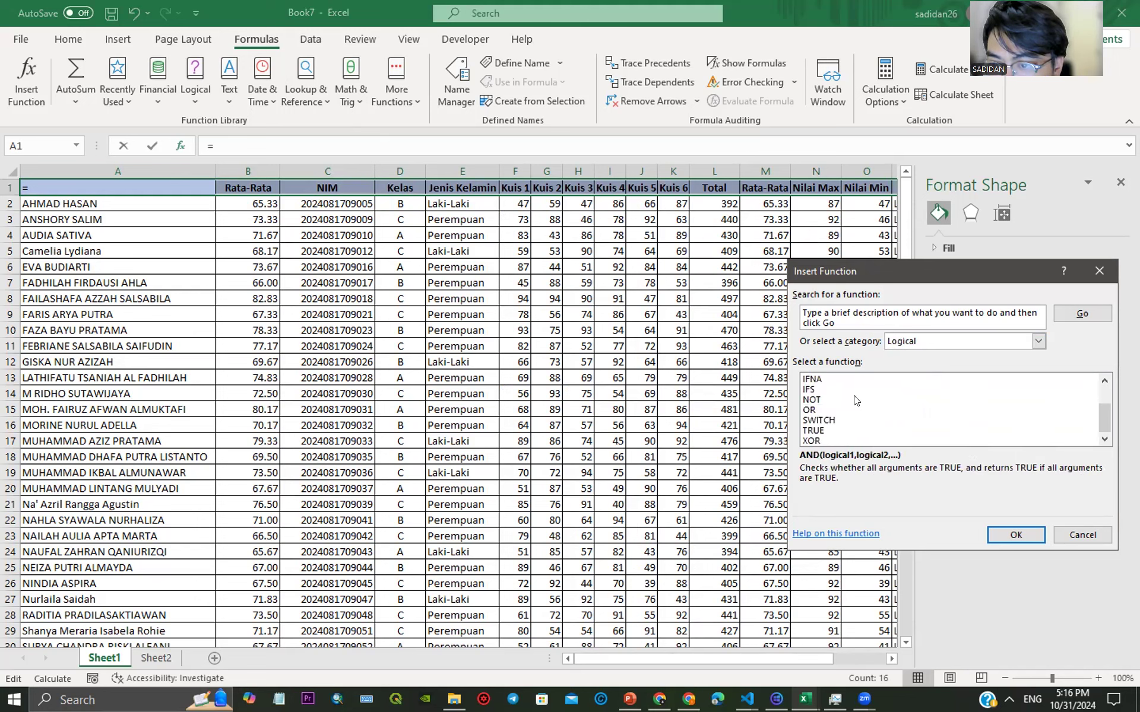
pyautogui.click(1039, 341)
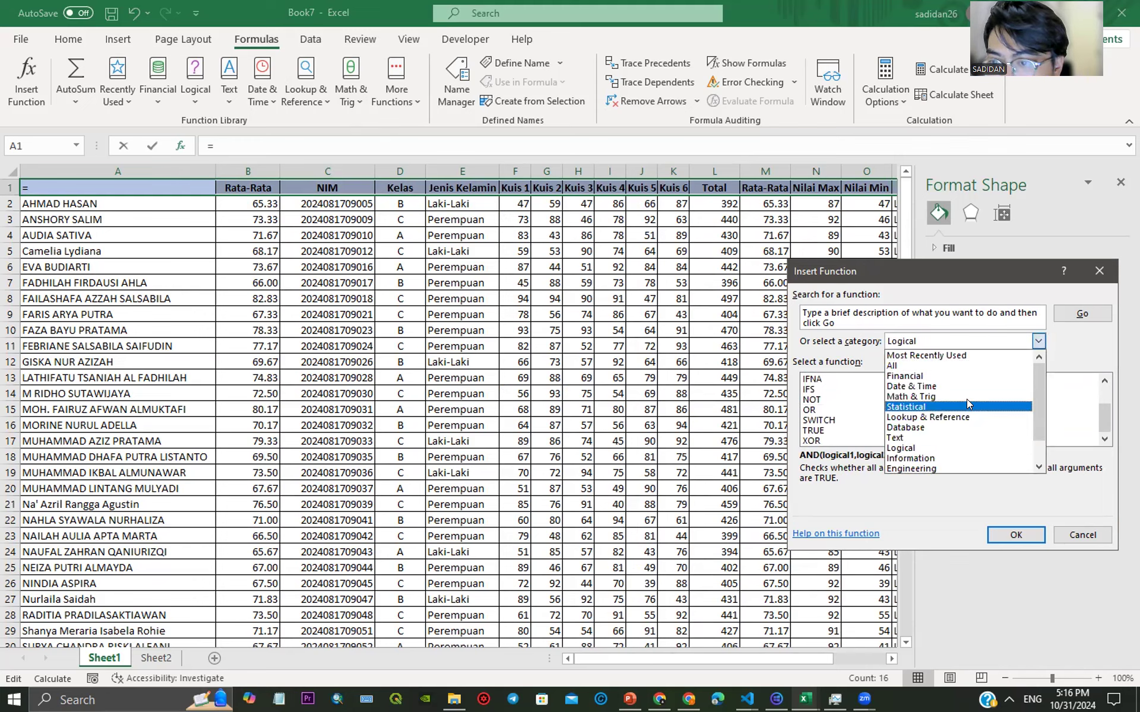
pyautogui.click(950, 356)
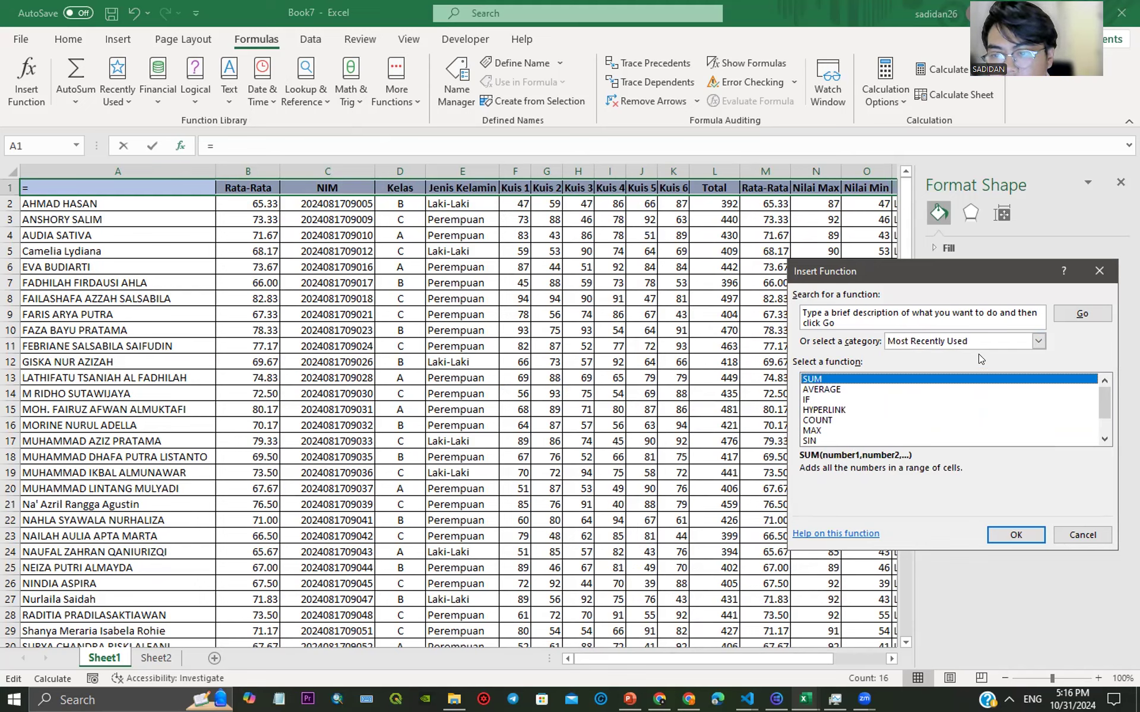
pyautogui.click(1067, 534)
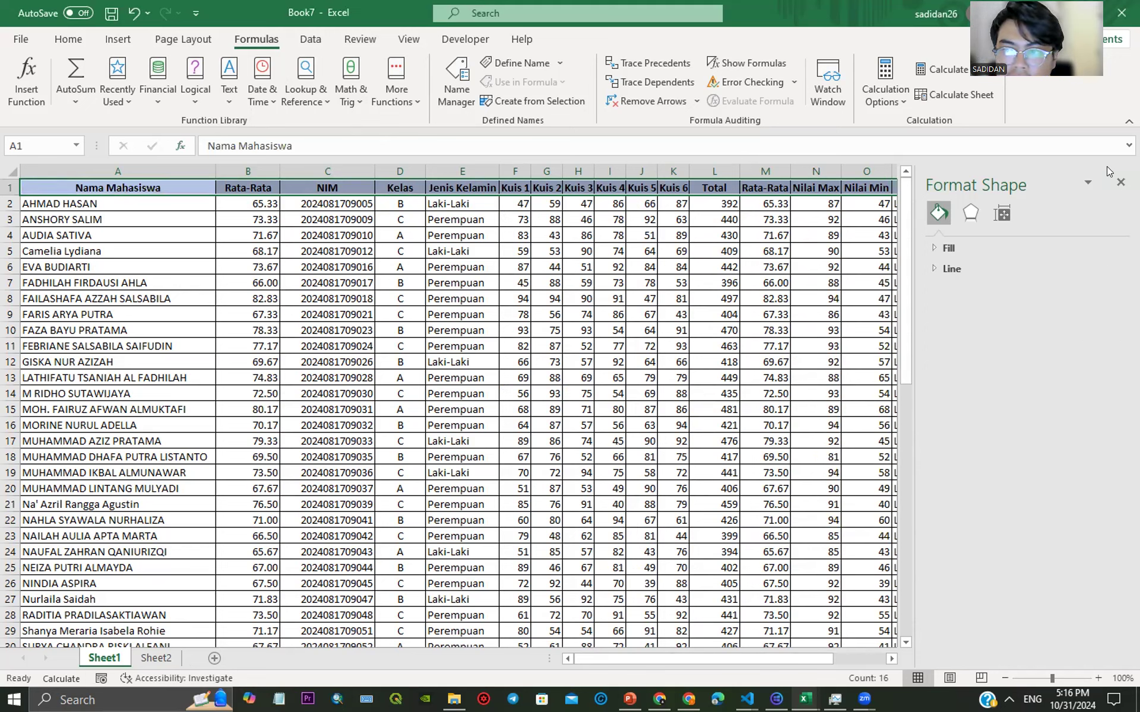
# Step: Close the Format Shape pane and zoom Sheet1 out to 70% to show the whole score table
pyautogui.click(1121, 182)
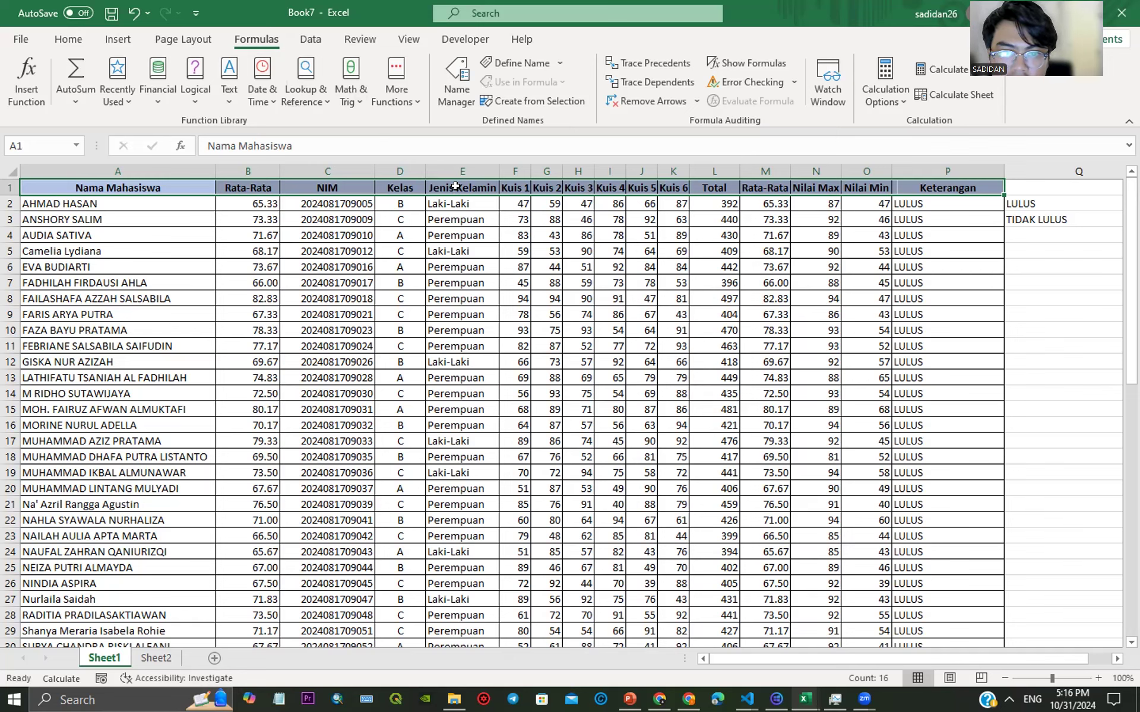
pyautogui.click(402, 199)
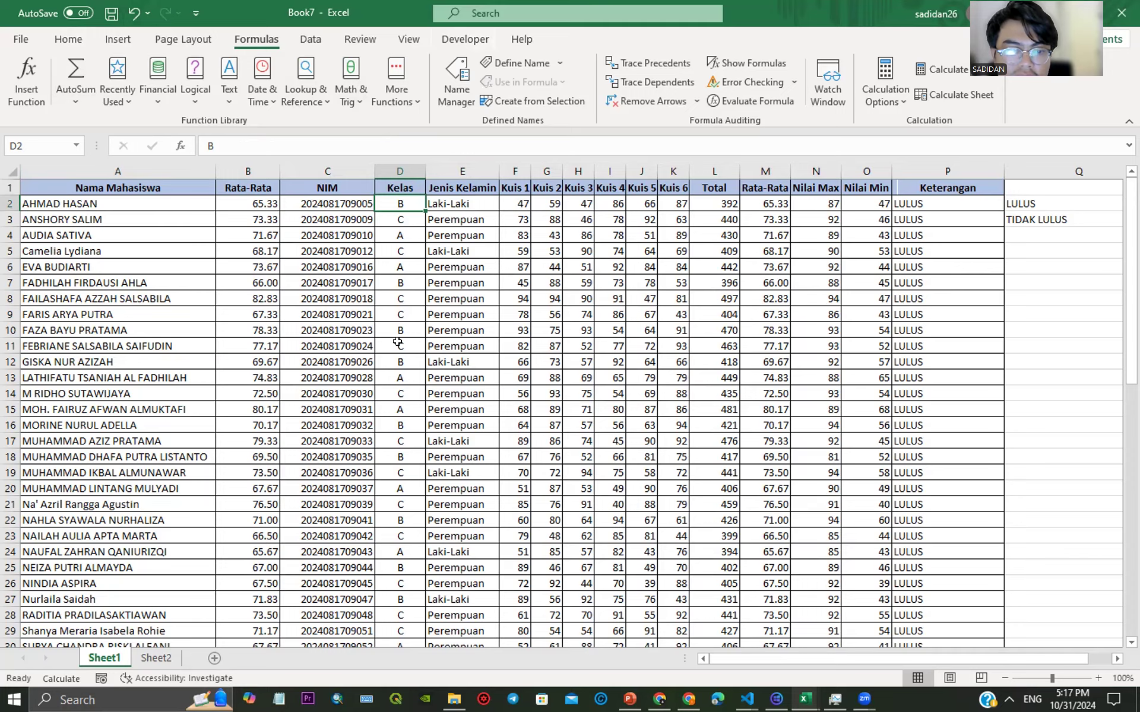
pyautogui.scroll(-1, 411, 359)
pyautogui.scroll(1, 411, 360)
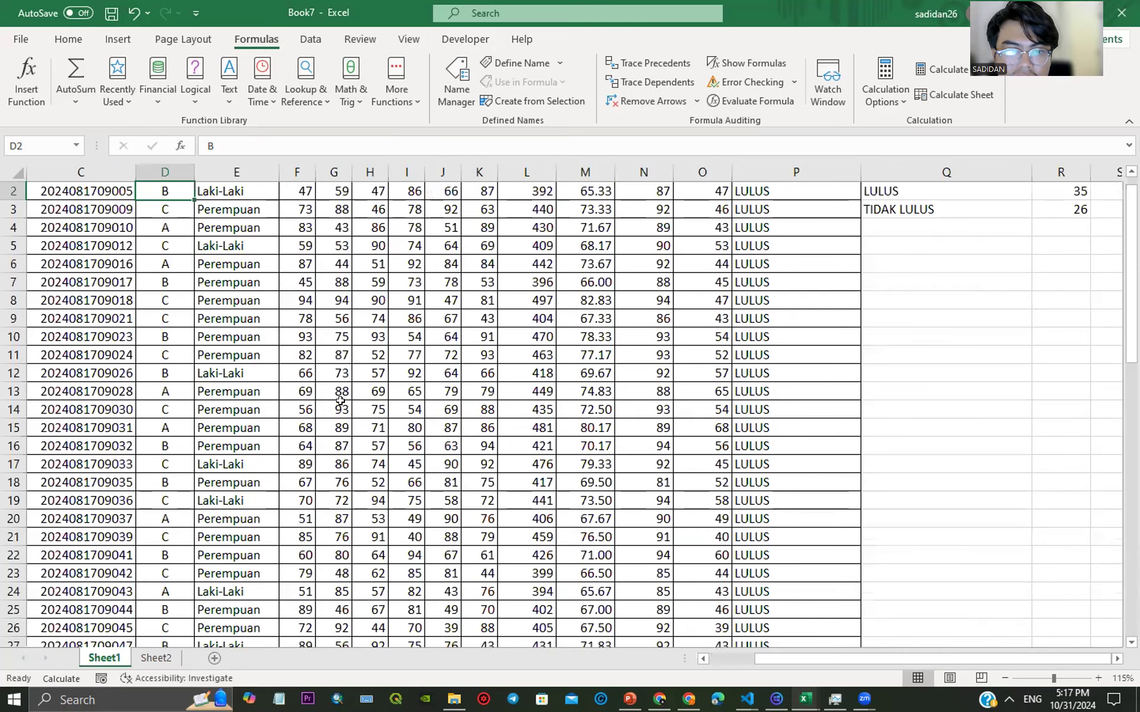
pyautogui.scroll(1, 340, 401)
pyautogui.scroll(-2, 690, 350)
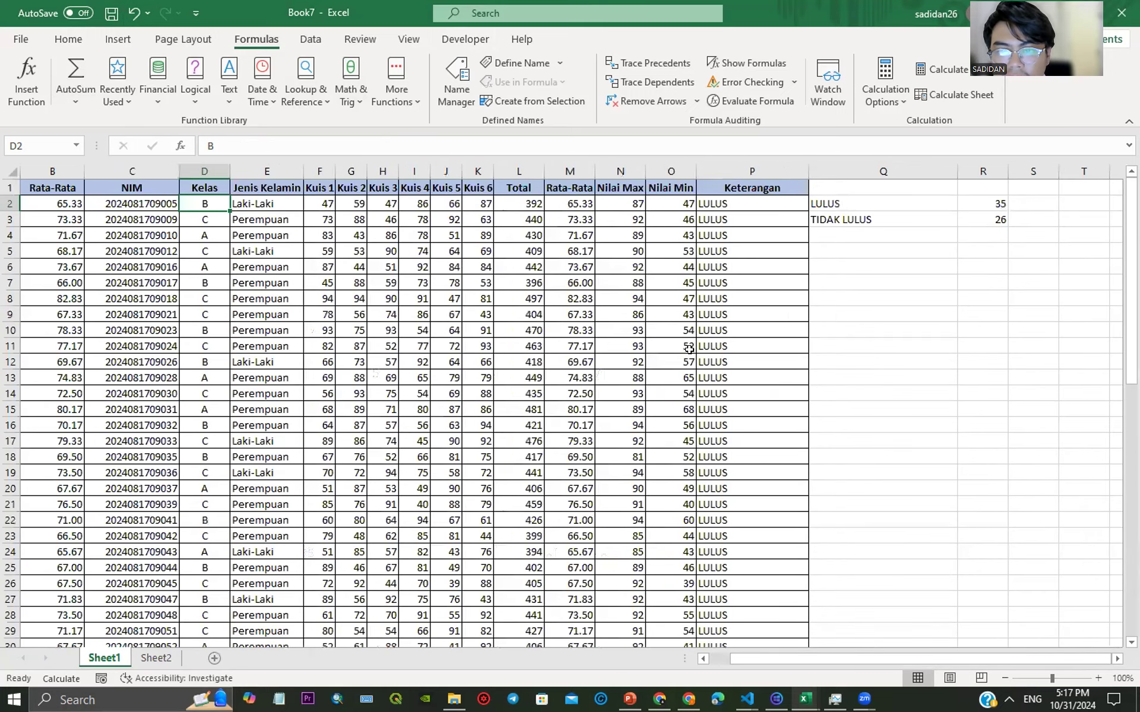
pyautogui.scroll(-1, 781, 301)
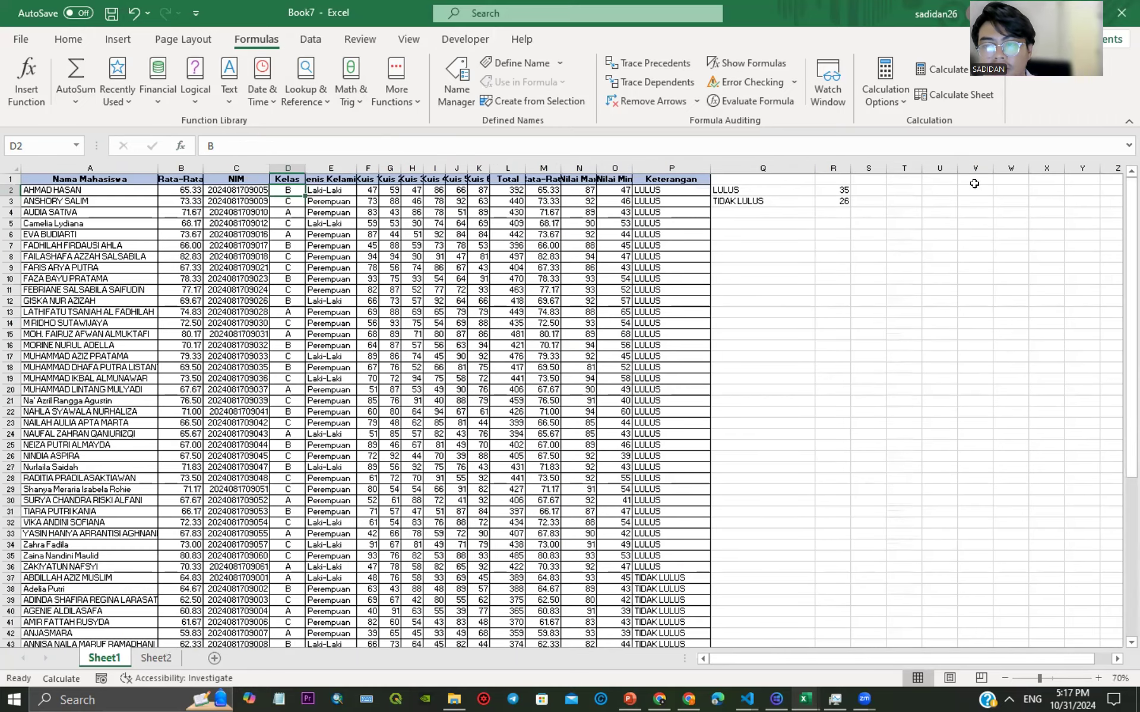